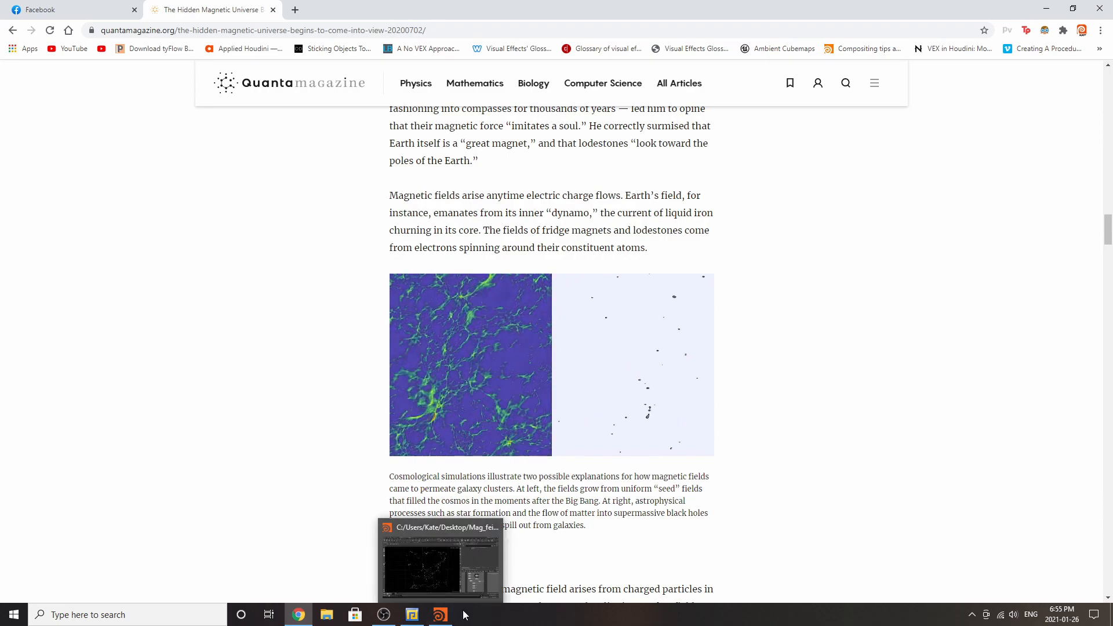
# Switch to Houdini and examine the grouprange2 node's range settings and grouped points
pyautogui.click(441, 614)
pyautogui.scroll(-5, 893, 452)
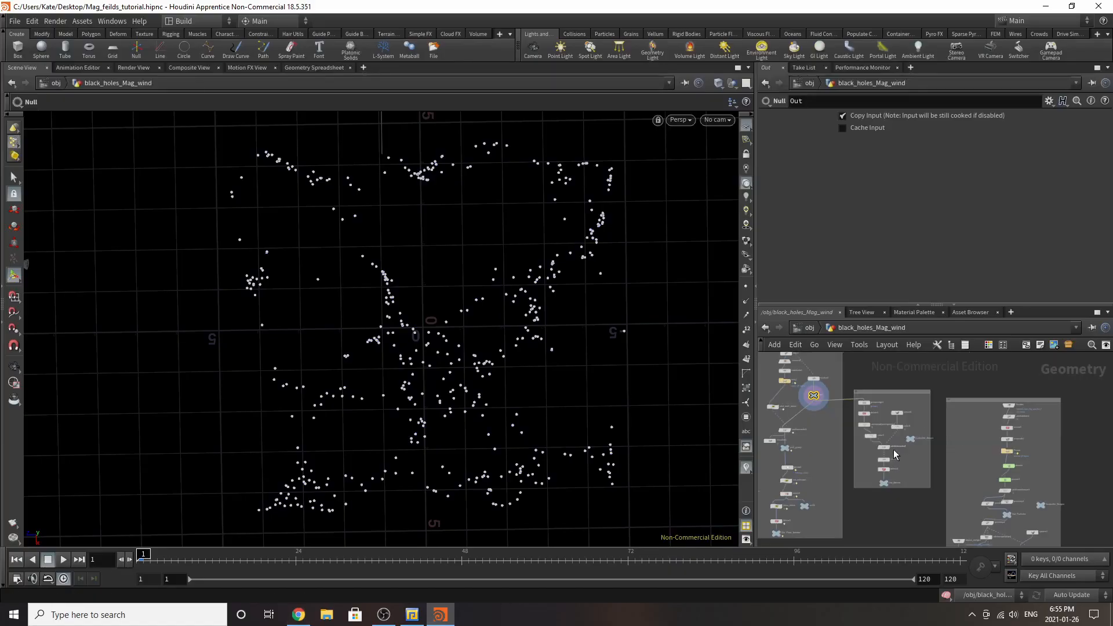
pyautogui.scroll(5, 852, 386)
pyautogui.scroll(3, 886, 422)
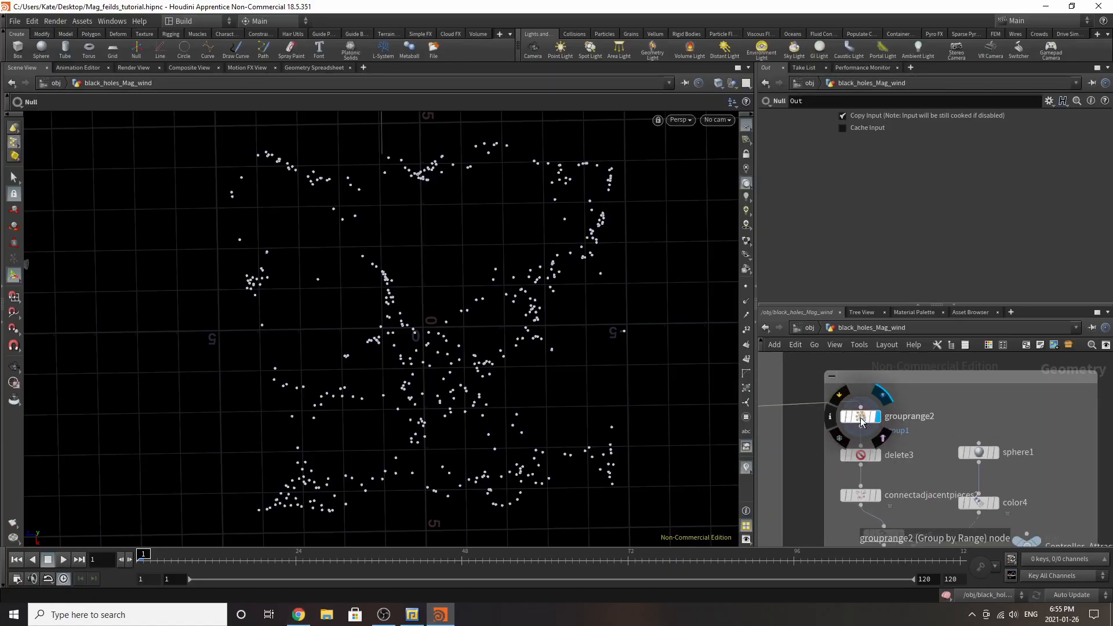
pyautogui.click(861, 416)
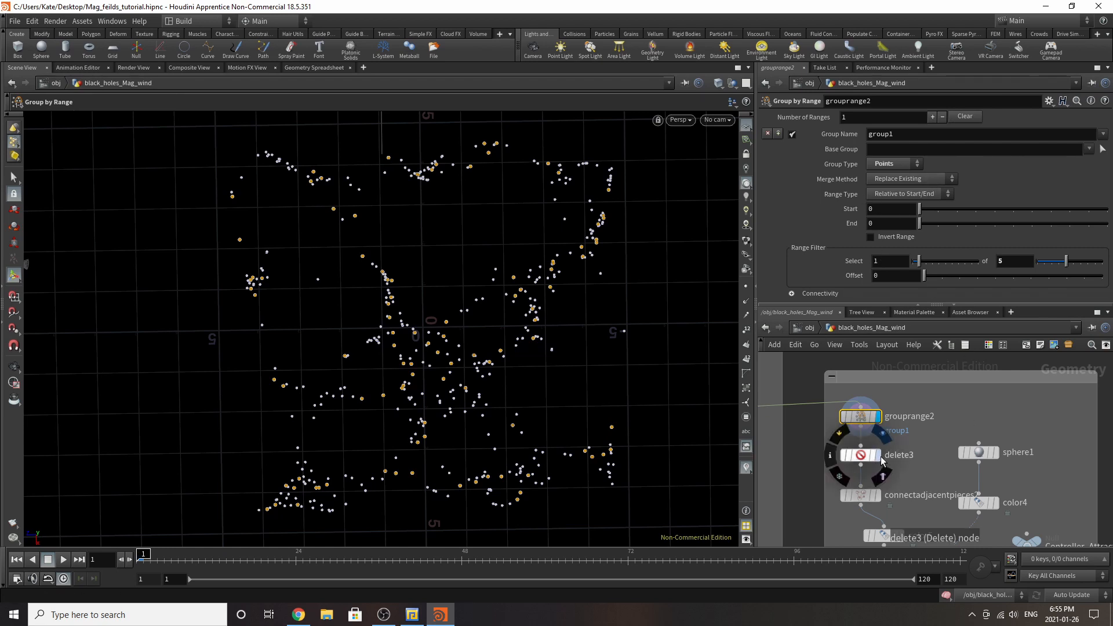
# Display the delete3 node, try the Delete Selected operation, and restore Delete Non-Selected
pyautogui.click(859, 447)
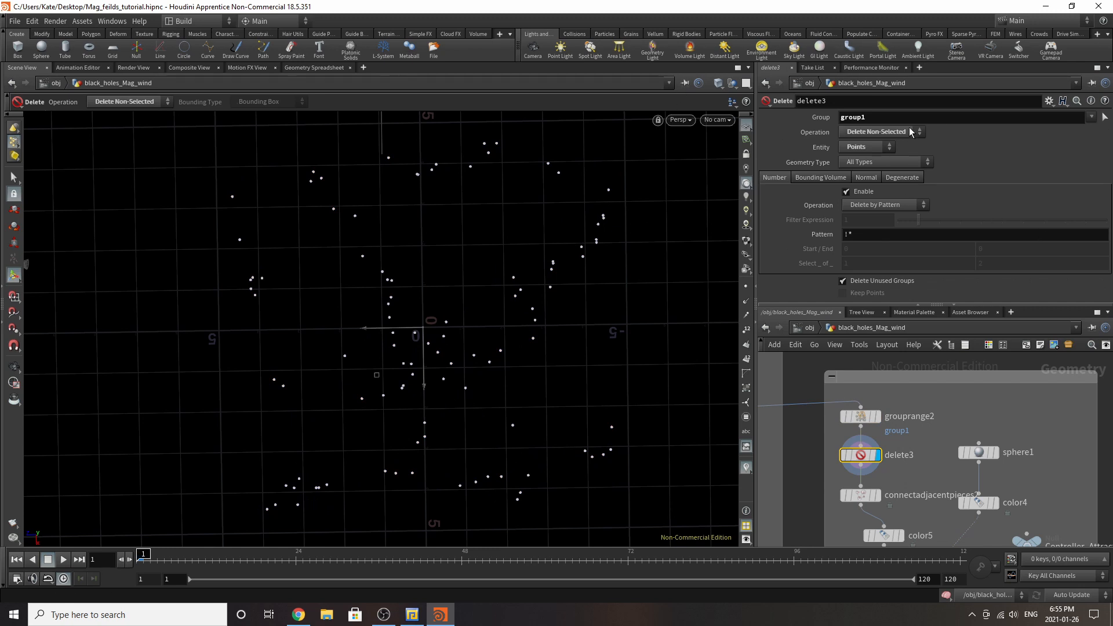
pyautogui.click(899, 137)
pyautogui.click(892, 149)
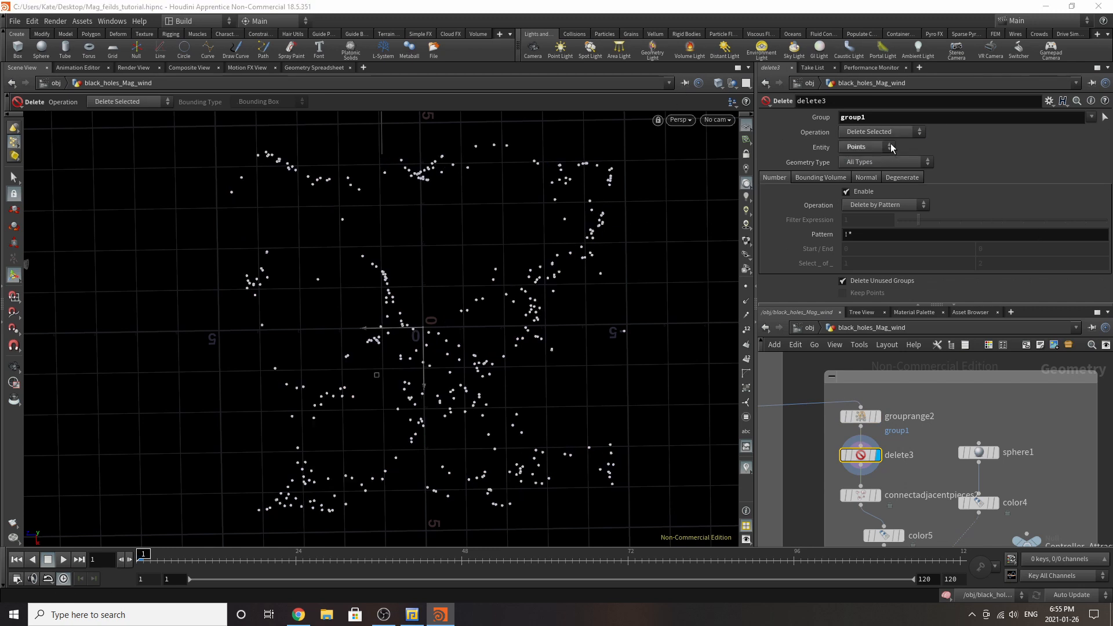
pyautogui.click(892, 136)
pyautogui.click(892, 147)
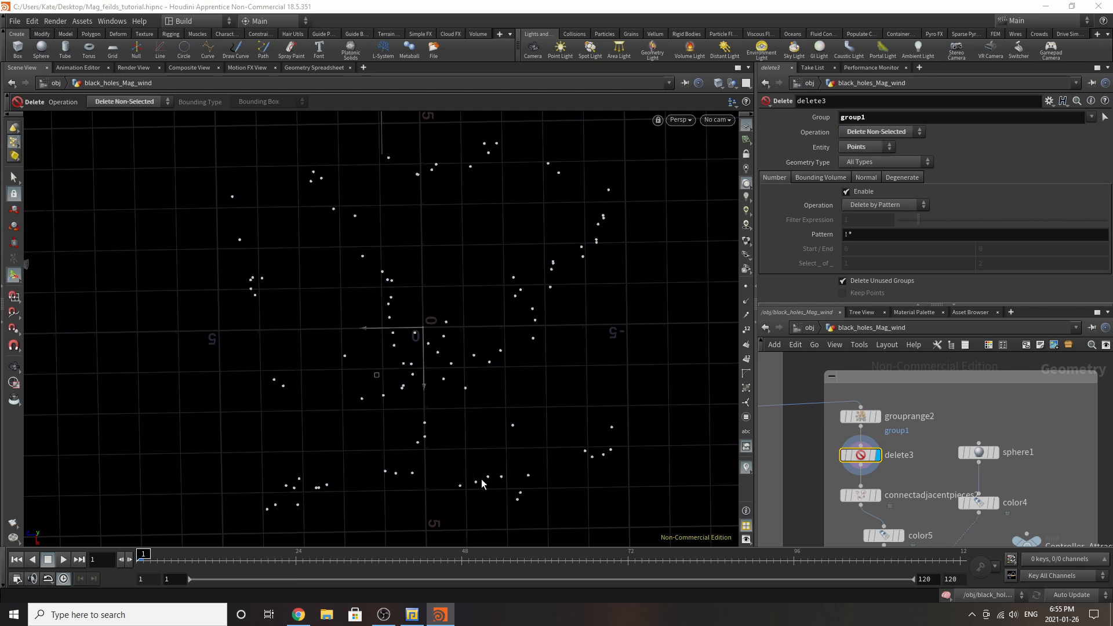
# Display the connectadjacentpieces2 node and examine its connection settings and resulting lines
pyautogui.scroll(-3, 894, 428)
pyautogui.scroll(3, 865, 462)
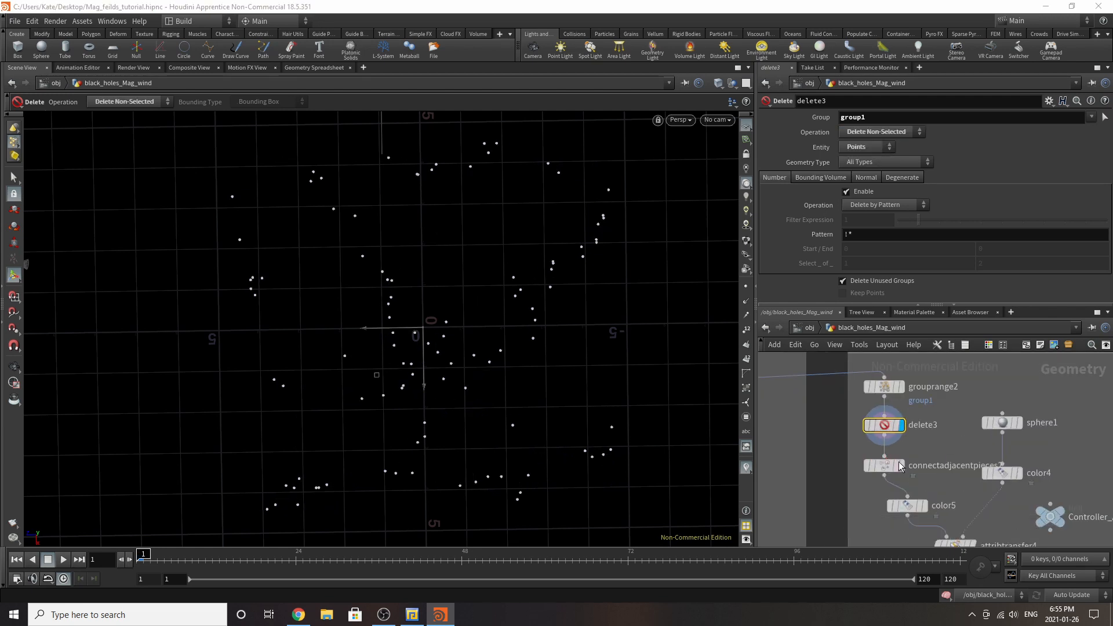
pyautogui.moveTo(900, 463); pyautogui.dragTo(896, 461)
pyautogui.click(897, 463)
pyautogui.click(880, 464)
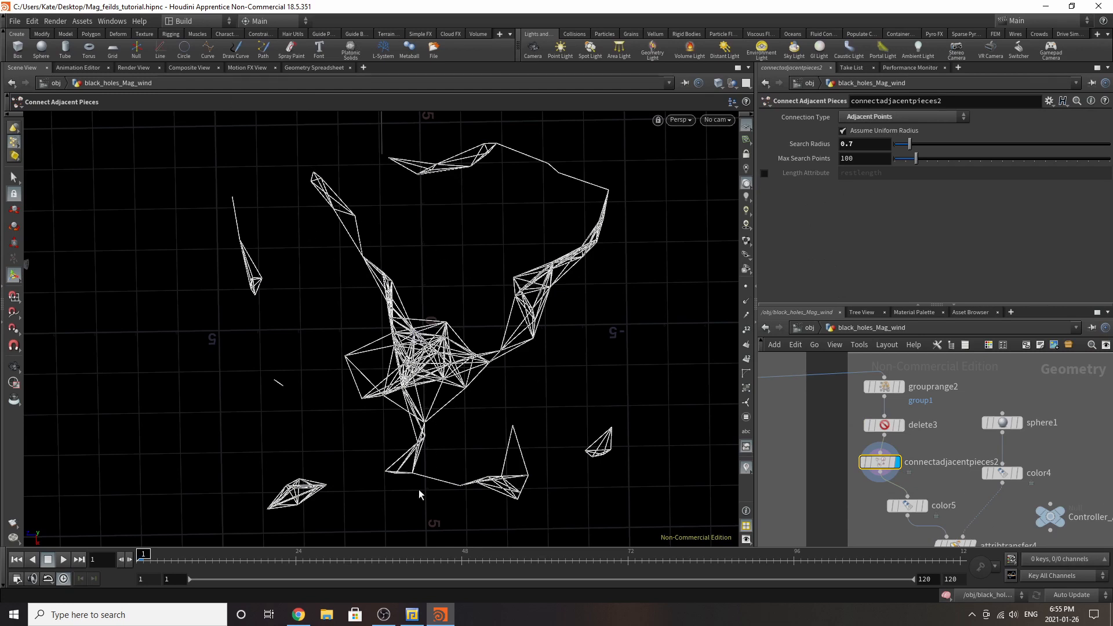
# Display the color5 node and examine its color settings
pyautogui.scroll(-4, 919, 408)
pyautogui.scroll(3, 914, 455)
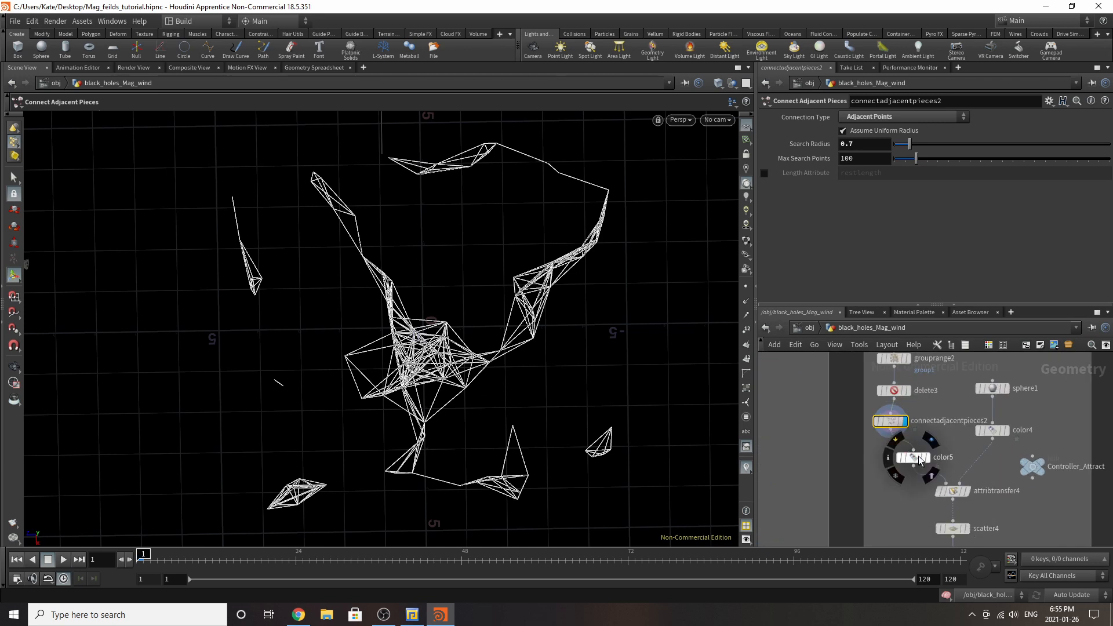
pyautogui.click(928, 458)
pyautogui.click(910, 462)
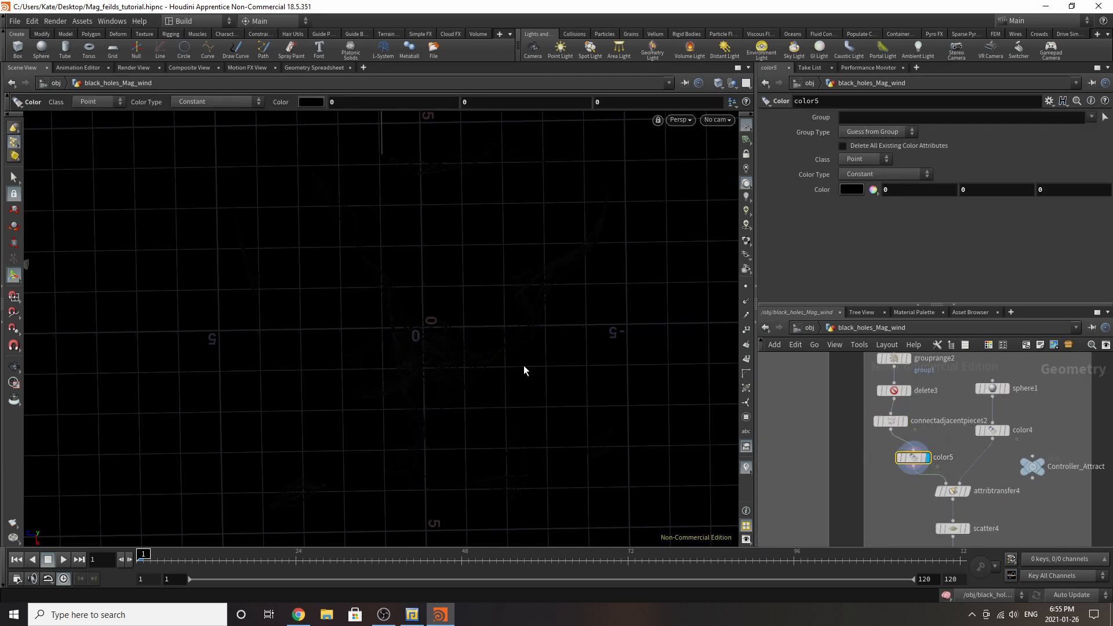
# Display the sphere1 node with its parameters and show delete3's points as a template
pyautogui.scroll(2, 980, 397)
pyautogui.click(973, 409)
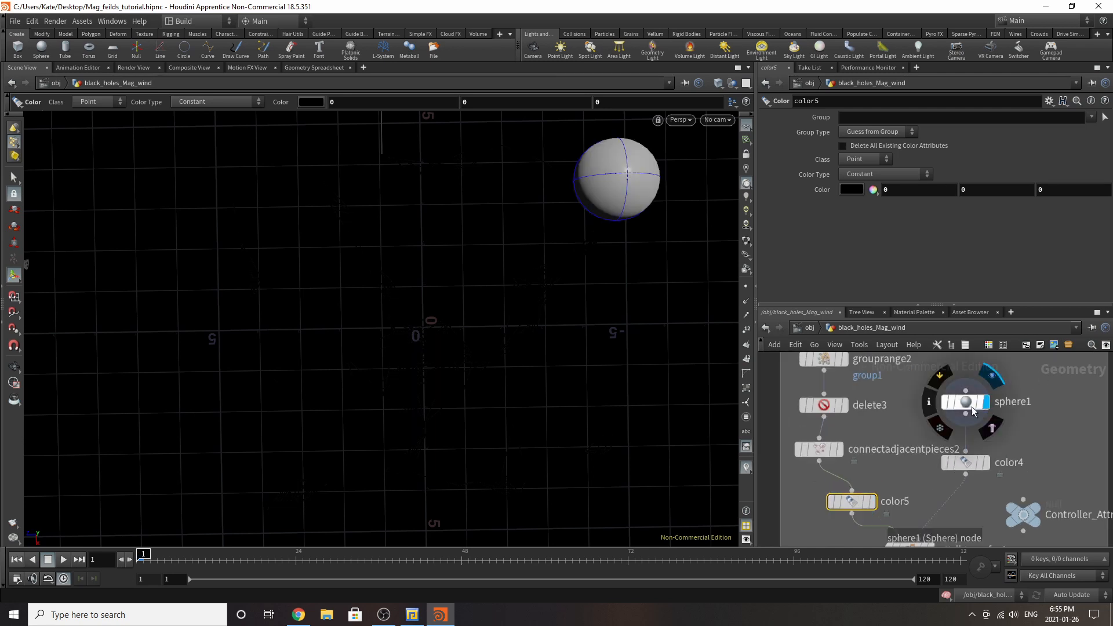
pyautogui.click(972, 407)
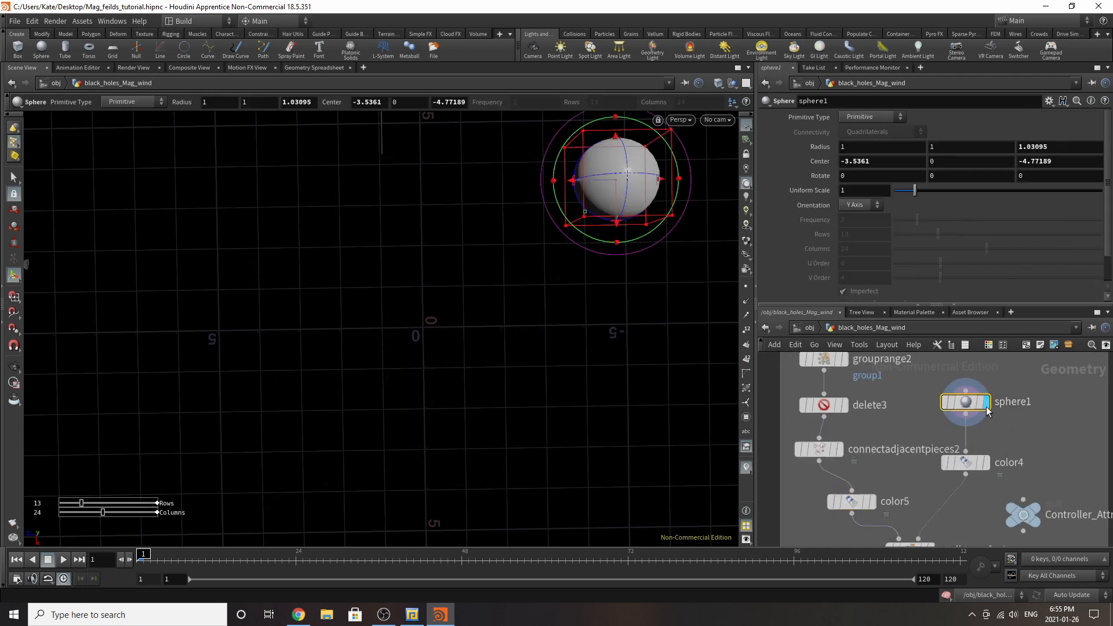
pyautogui.click(840, 404)
# Display the color4 node and examine the color applied to the sphere
pyautogui.scroll(-3, 1021, 370)
pyautogui.scroll(3, 1011, 402)
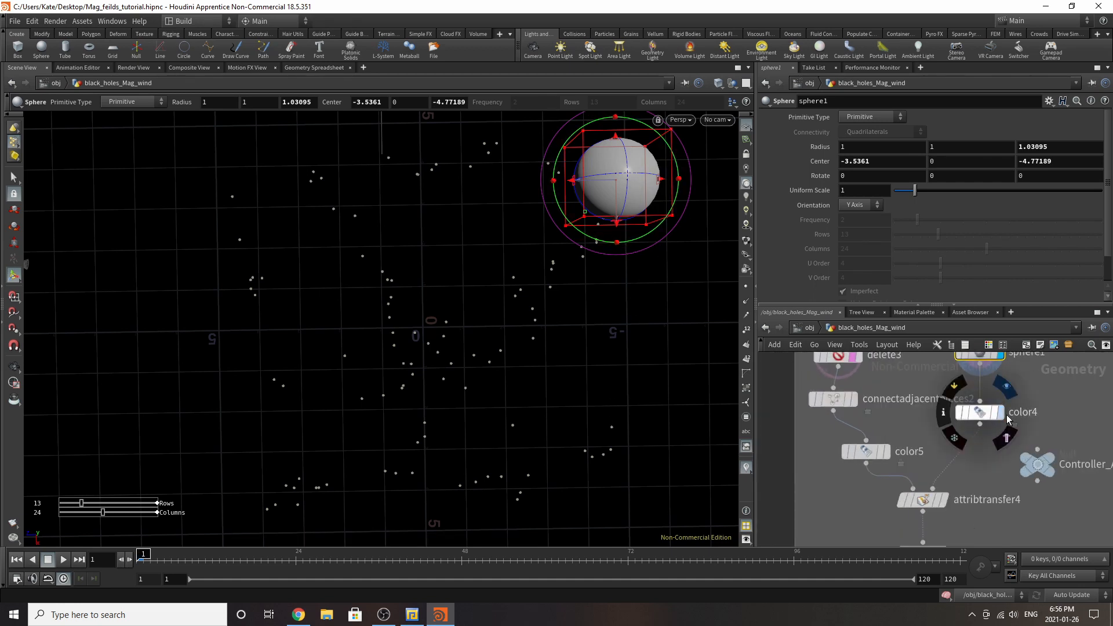
pyautogui.click(1000, 412)
pyautogui.click(978, 415)
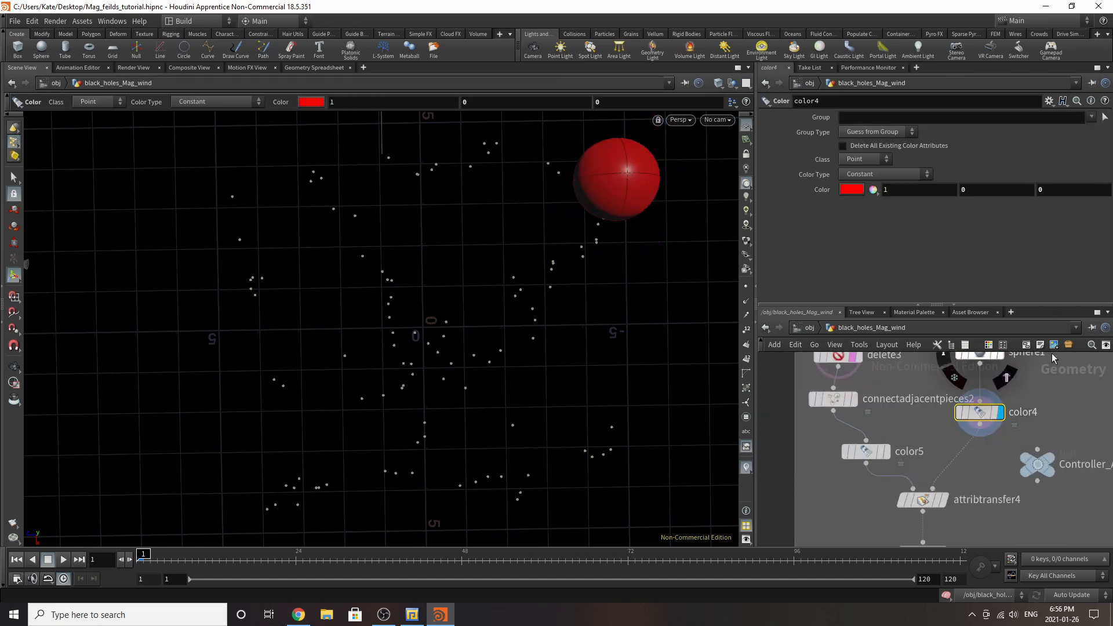
# Display the attribtransfer4 node and scrub the timeline to frame 60 to view the animated distance threshold
pyautogui.click(944, 500)
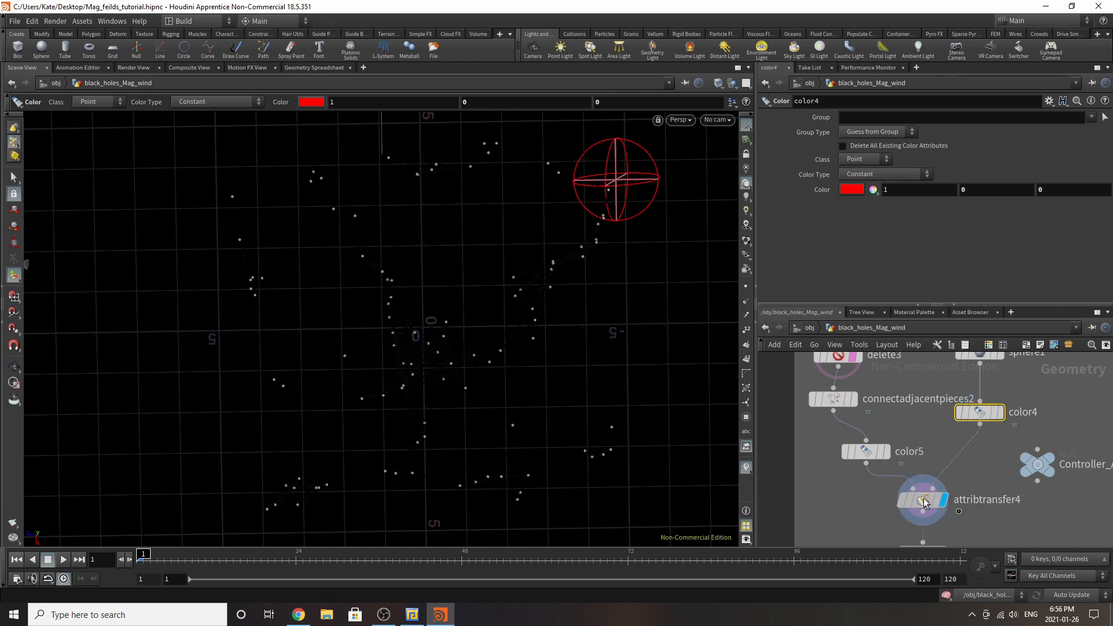
pyautogui.click(925, 500)
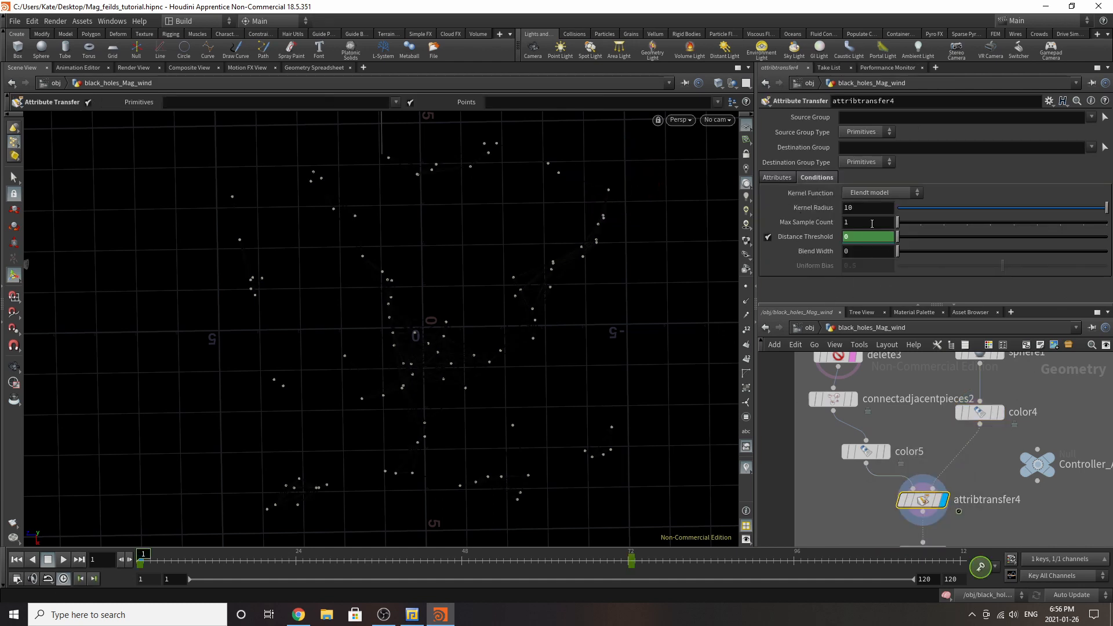
pyautogui.moveTo(200, 563); pyautogui.dragTo(547, 549)
# Select the sphere1 node and move the sphere in the viewport to near the middle of the line network
pyautogui.scroll(-2, 864, 480)
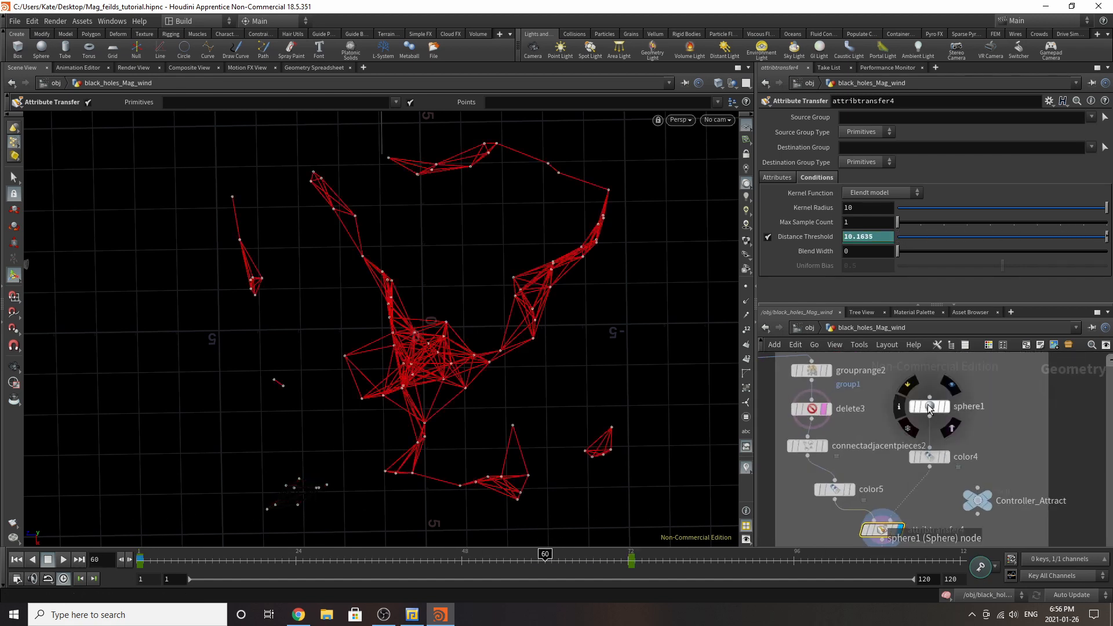
pyautogui.click(926, 408)
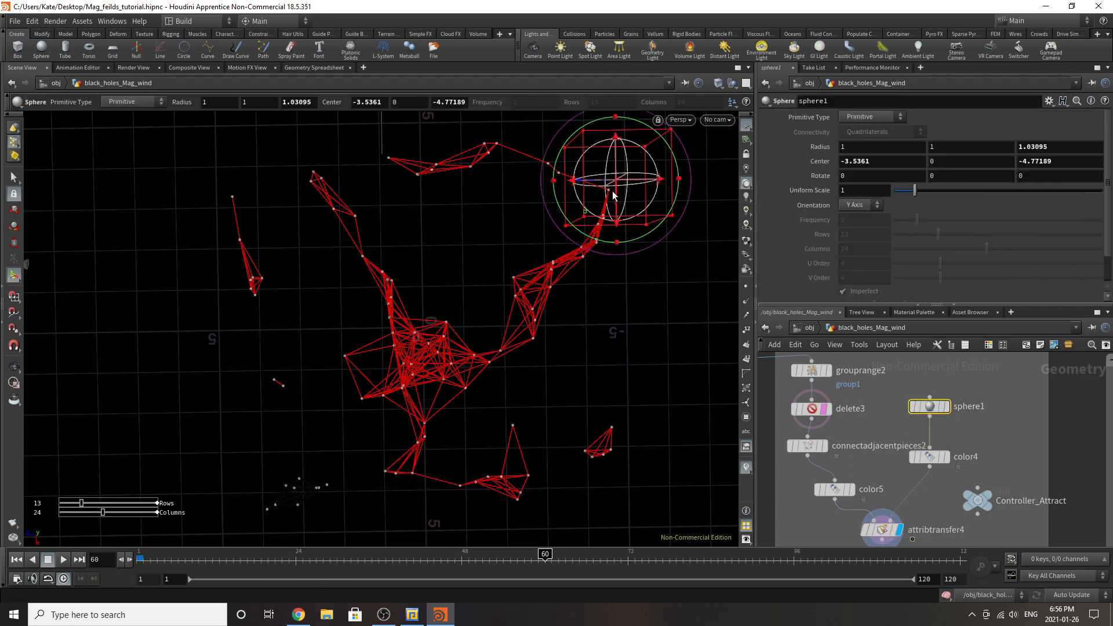
pyautogui.moveTo(603, 185); pyautogui.dragTo(423, 374)
# Reopen attribtransfer4 and scrub the timeline to frame 25 and on to frame 78 to check the color spread
pyautogui.moveTo(940, 510); pyautogui.dragTo(973, 440, button='middle')
pyautogui.click(913, 462)
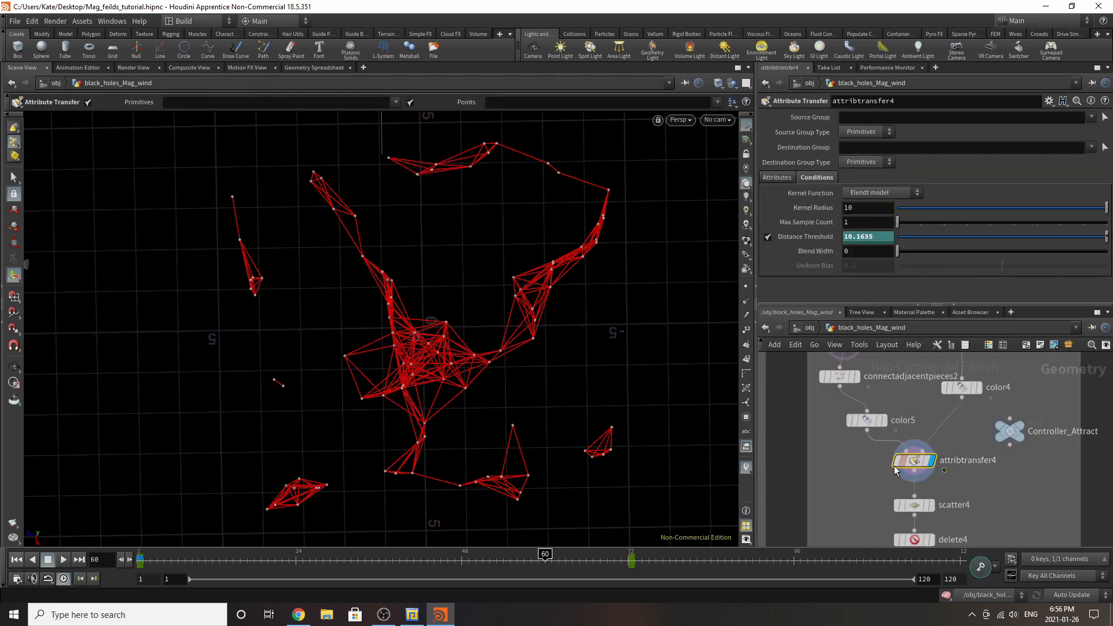
pyautogui.moveTo(167, 565); pyautogui.dragTo(302, 560)
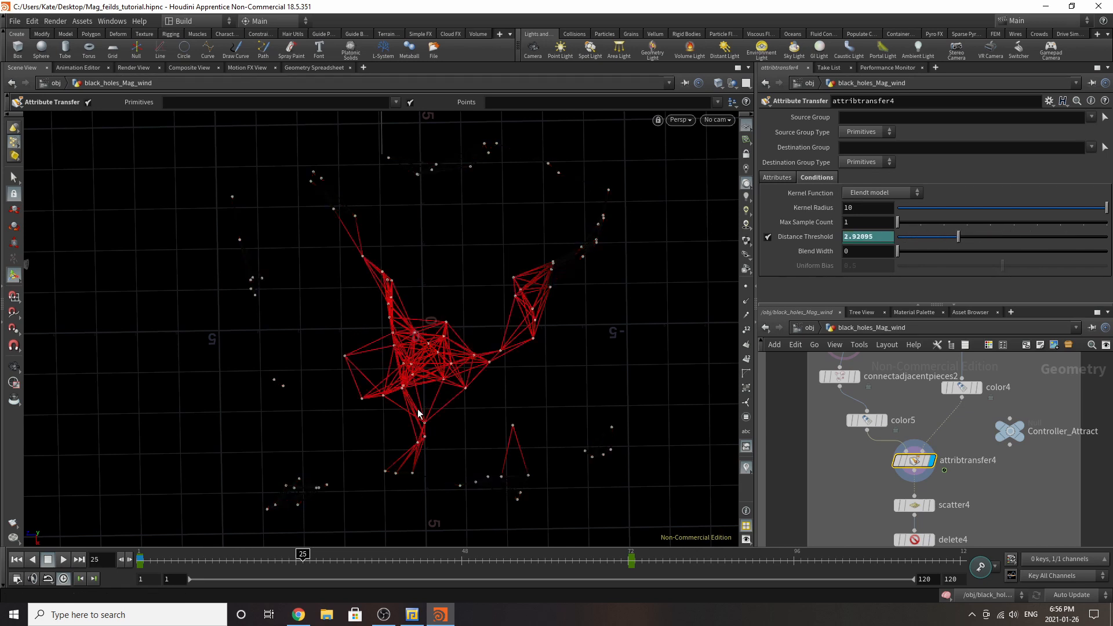
pyautogui.moveTo(364, 565); pyautogui.dragTo(670, 564)
# Display the scatter4 node with its settings and scrub the timeline to frame 25 to view the scattered points
pyautogui.scroll(-3, 915, 482)
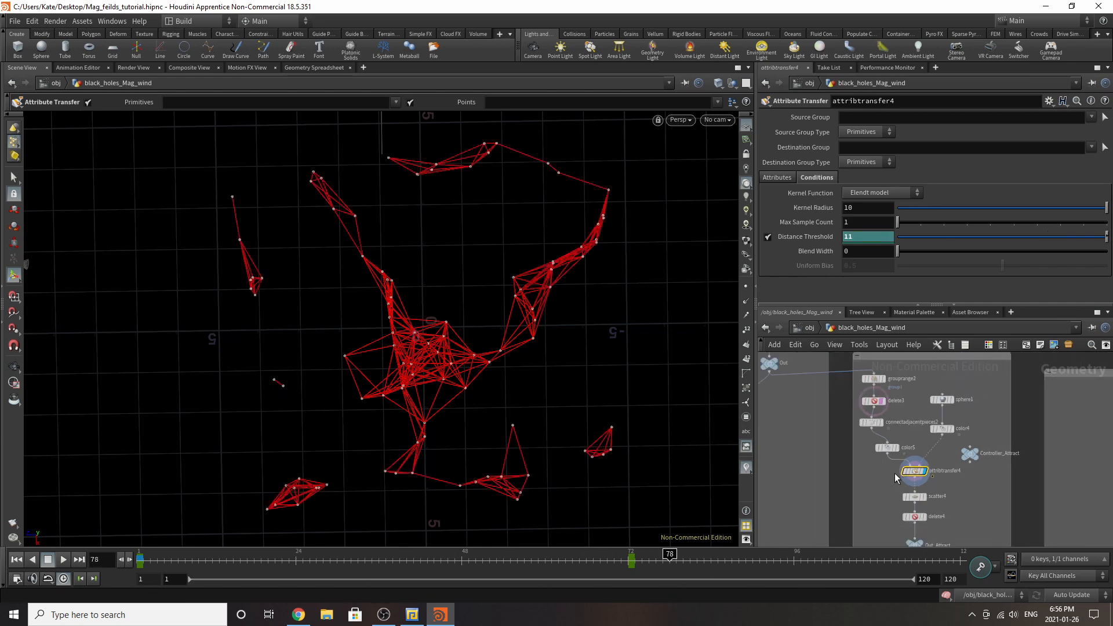
pyautogui.scroll(3, 927, 505)
pyautogui.click(925, 487)
pyautogui.click(907, 487)
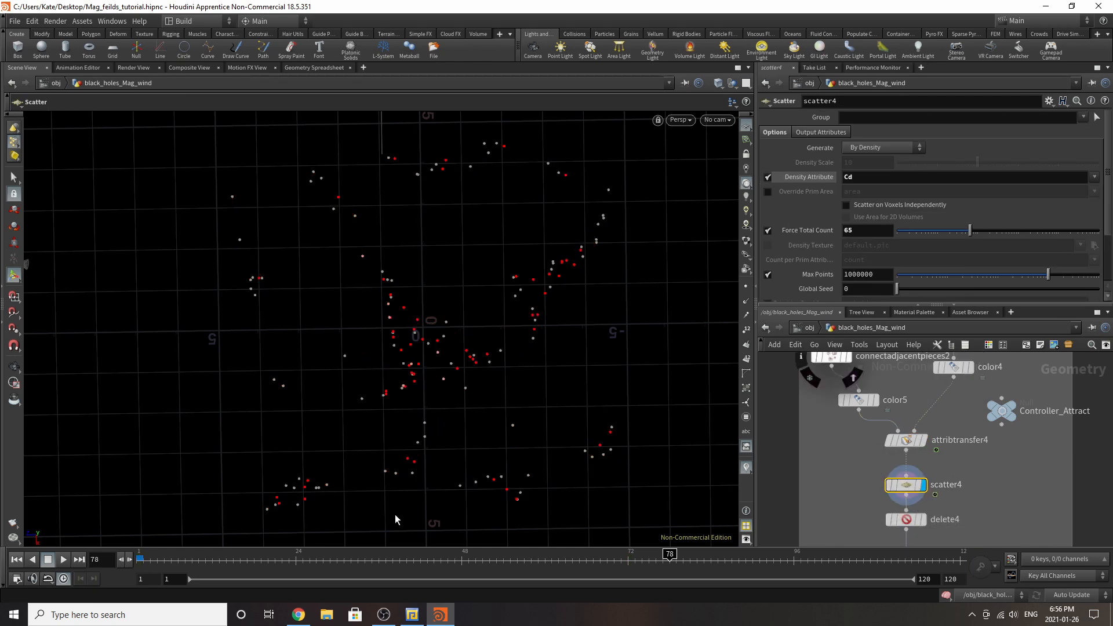
pyautogui.moveTo(234, 559); pyautogui.dragTo(302, 559)
# Insert a Time Shift node between scatter4 and delete4
pyautogui.scroll(-2, 887, 391)
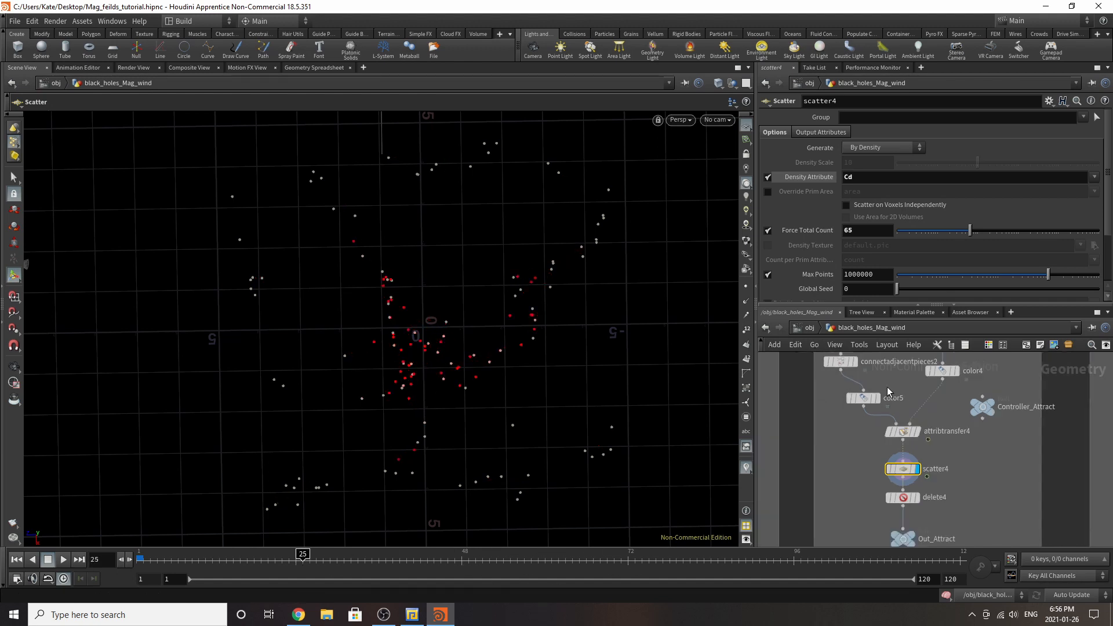
pyautogui.scroll(-3, 887, 391)
pyautogui.scroll(4, 899, 492)
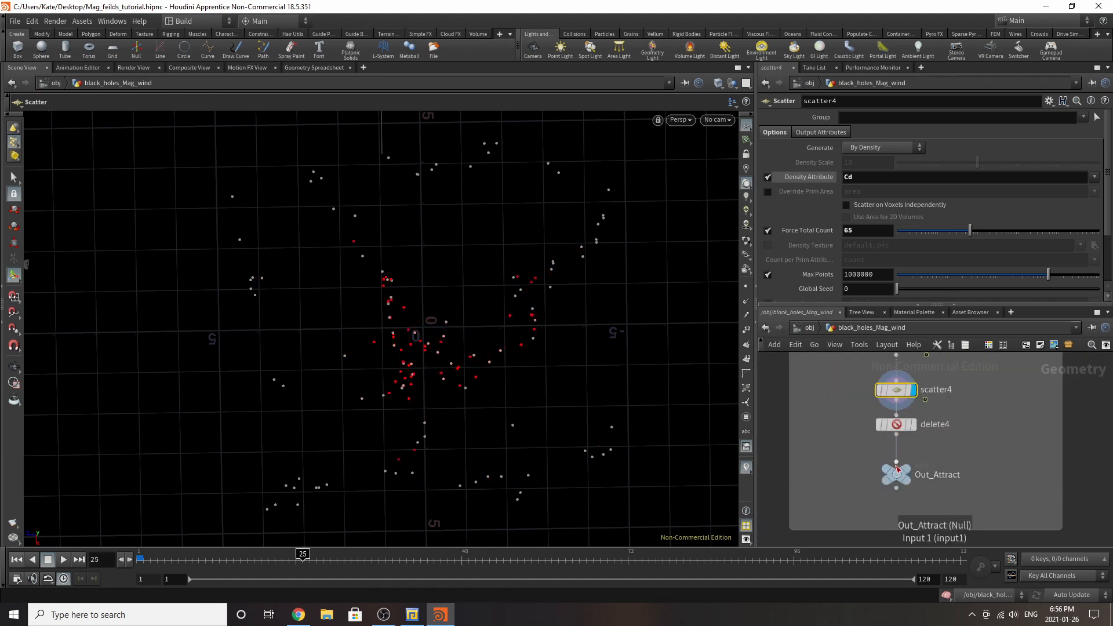
pyautogui.press('Tab')
pyautogui.moveTo(1001, 446)
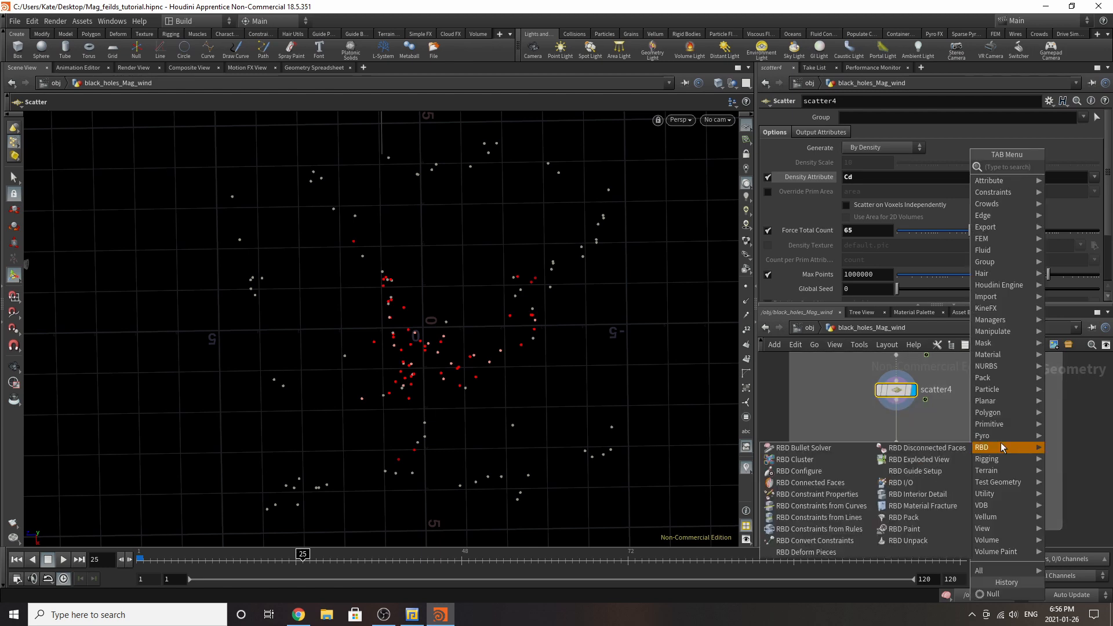
pyautogui.write('timsh')
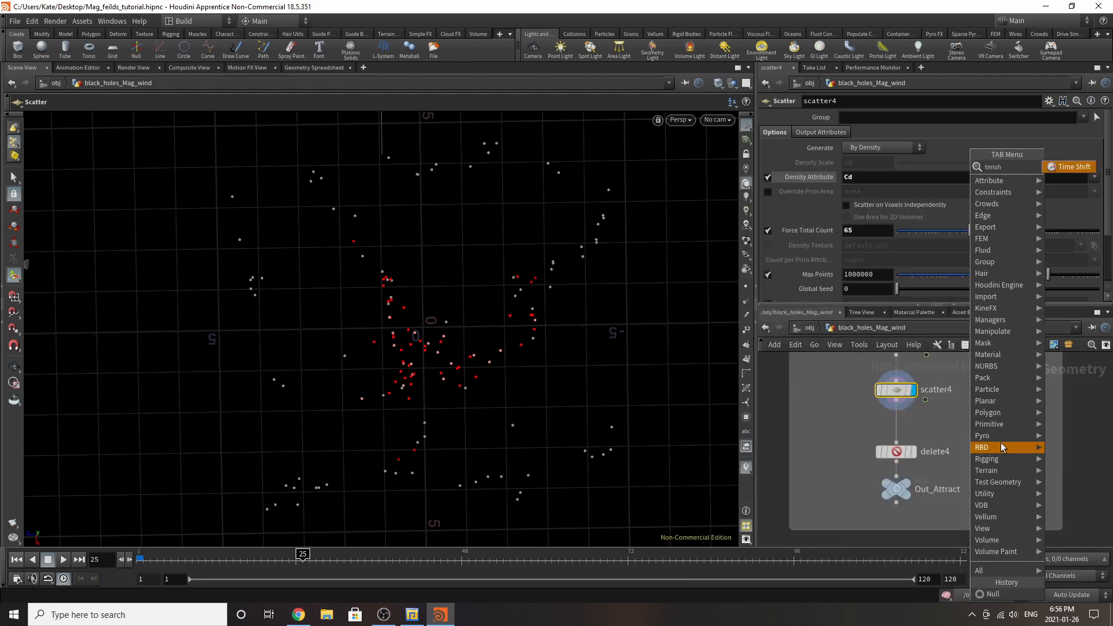
pyautogui.click(1083, 167)
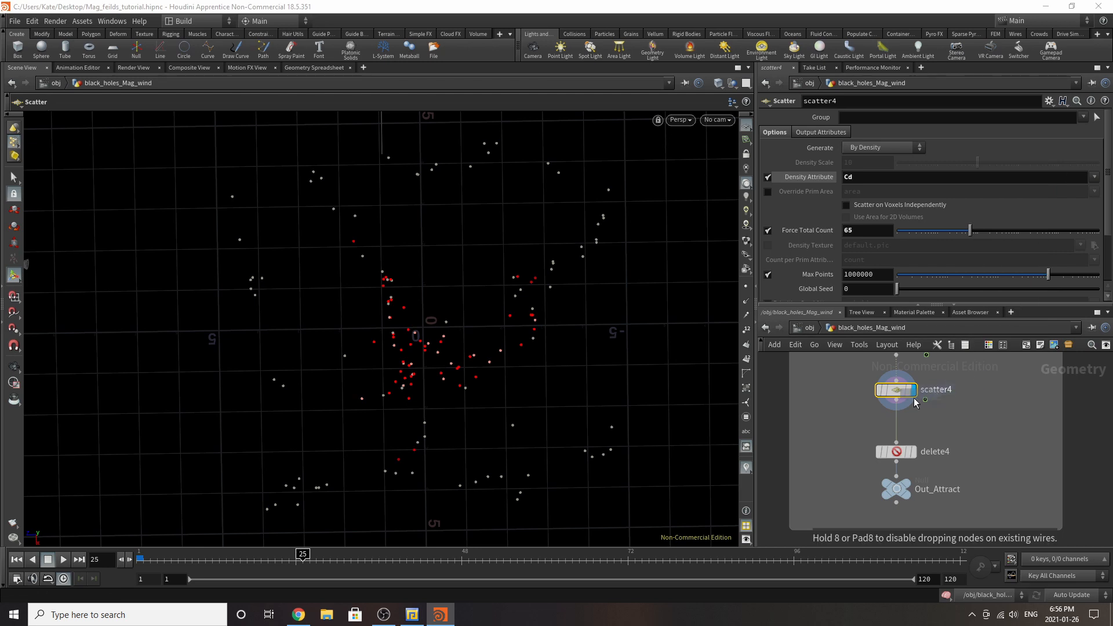
pyautogui.click(902, 422)
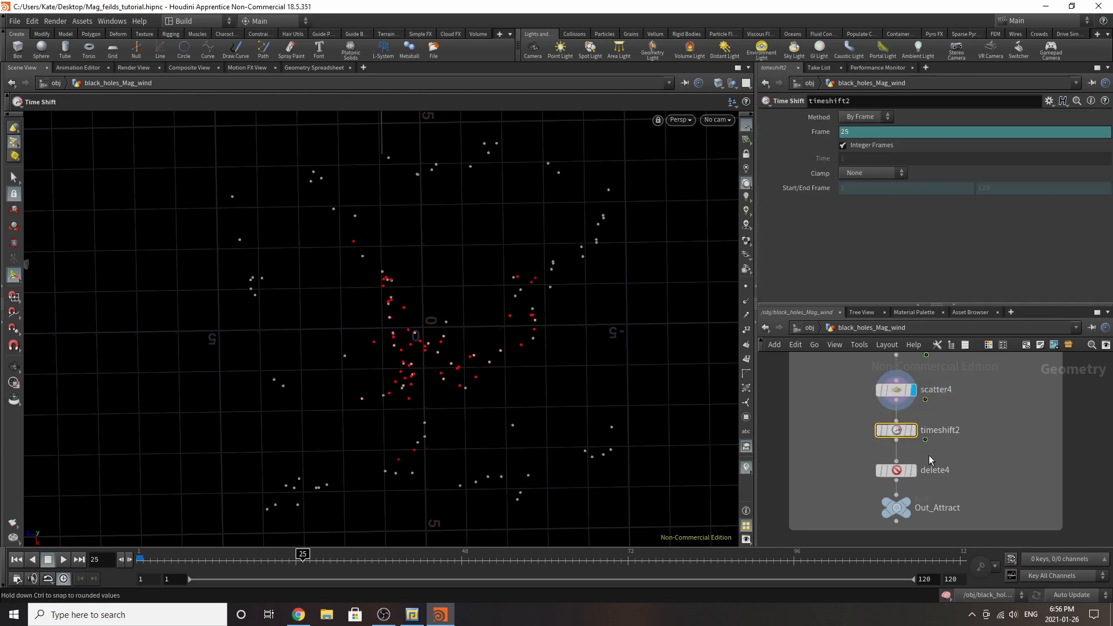
# Examine delete4's filter expression, scrub to frame 70, and display the Out_Attract null
pyautogui.click(895, 470)
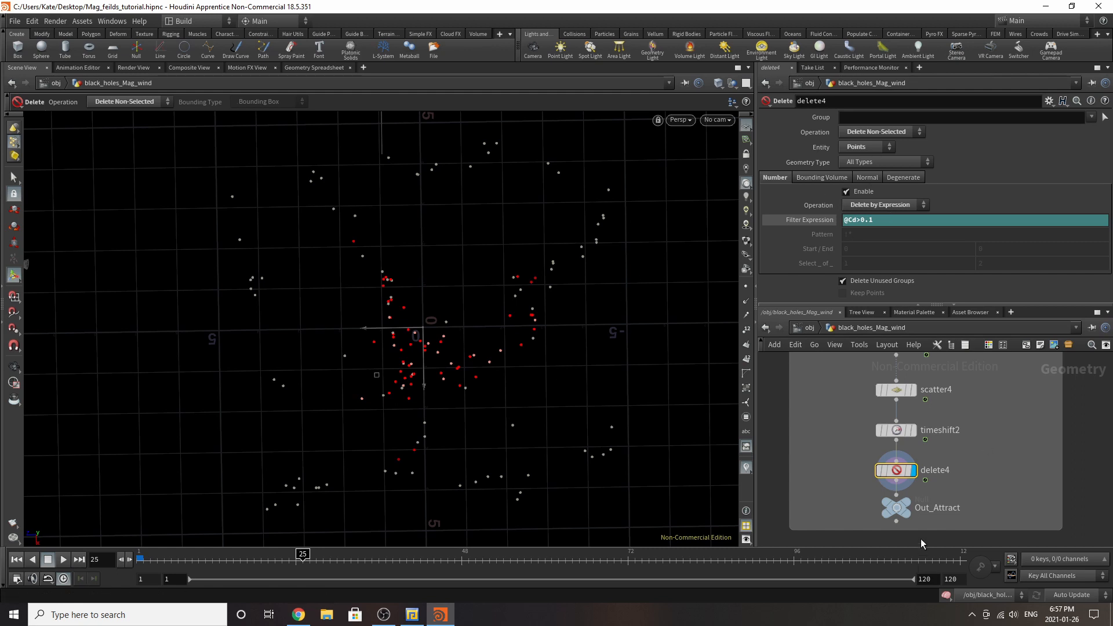
pyautogui.moveTo(365, 562); pyautogui.dragTo(614, 567)
pyautogui.click(896, 508)
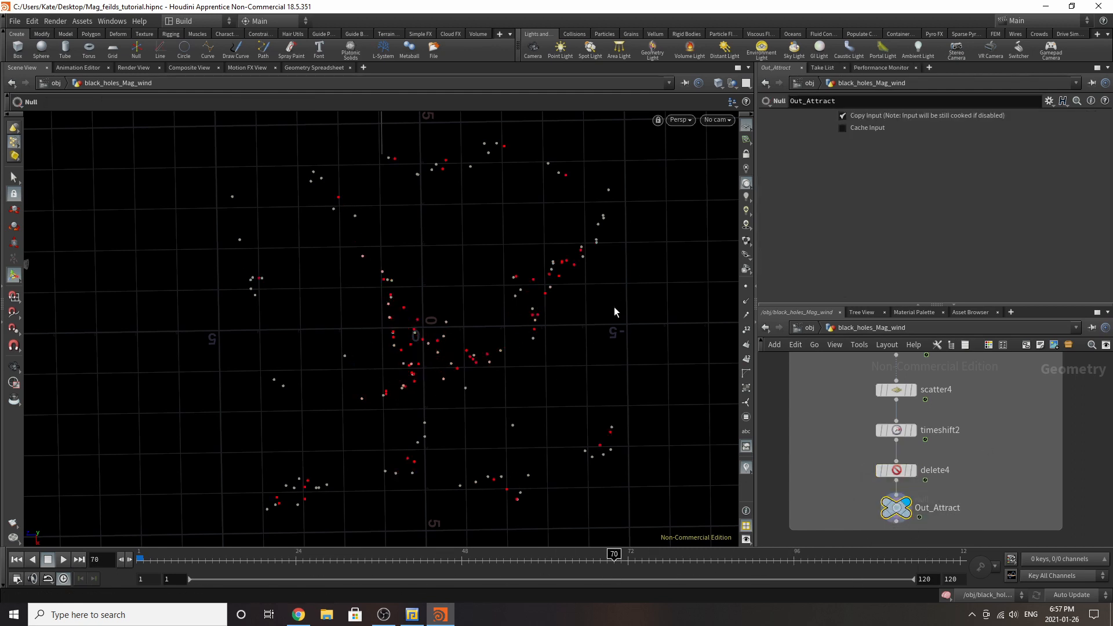
# Turn off the template display of the delete3 node
pyautogui.press('h')
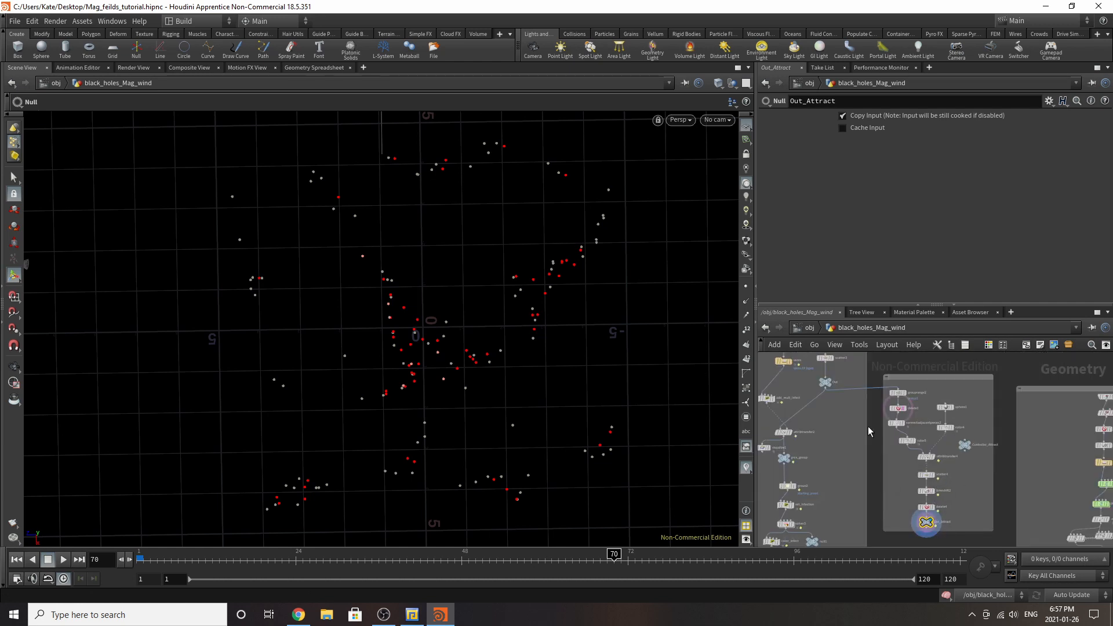
pyautogui.scroll(4, 901, 401)
pyautogui.click(906, 418)
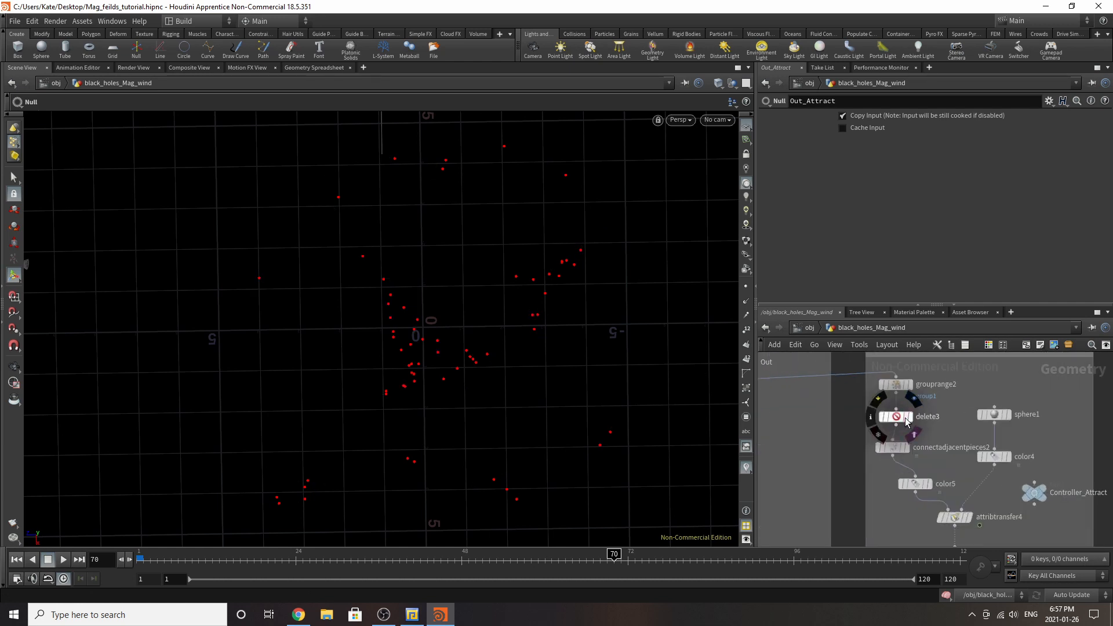
# Color the Controller_Attract null node red in the network
pyautogui.scroll(2, 1042, 491)
pyautogui.click(1038, 493)
pyautogui.scroll(-4, 932, 438)
pyautogui.scroll(3, 998, 439)
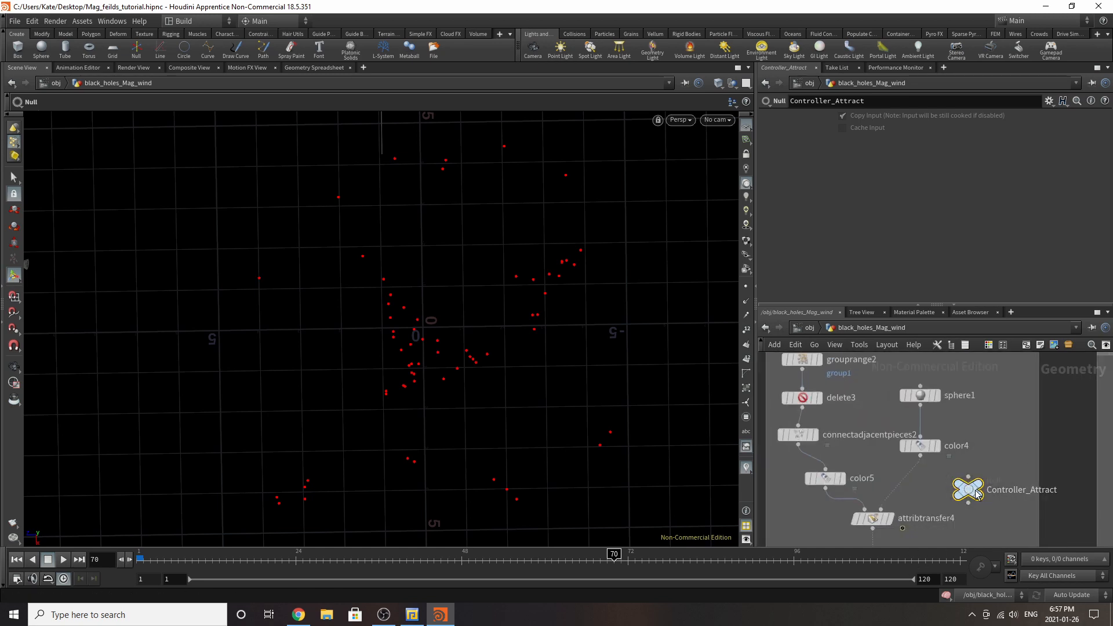
pyautogui.press('c')
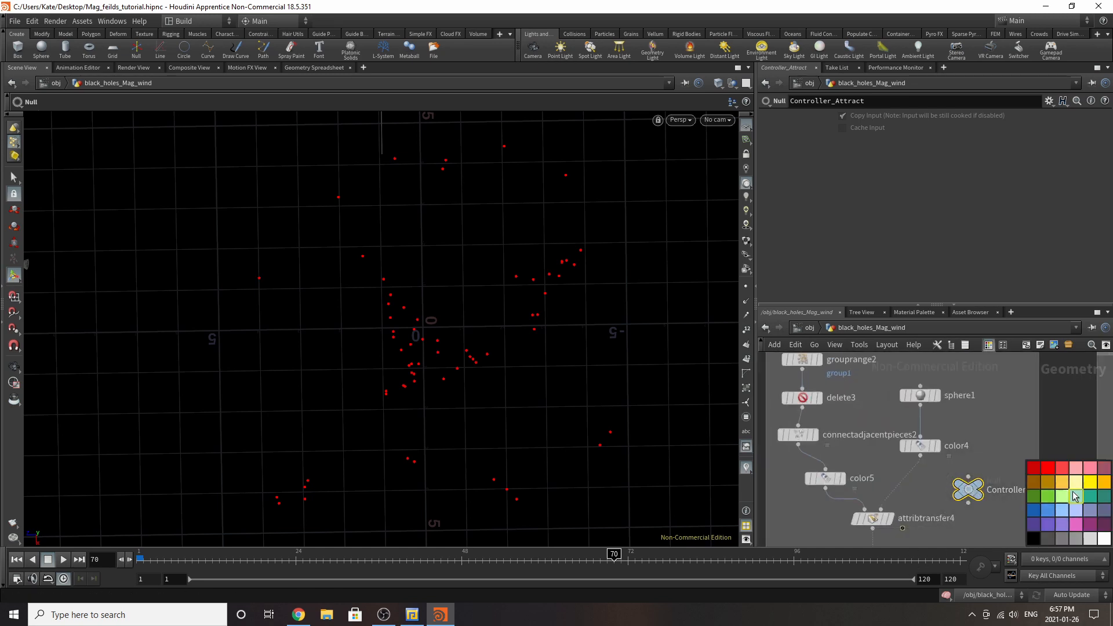
pyautogui.click(1048, 469)
pyautogui.press('c')
pyautogui.scroll(-3, 1021, 499)
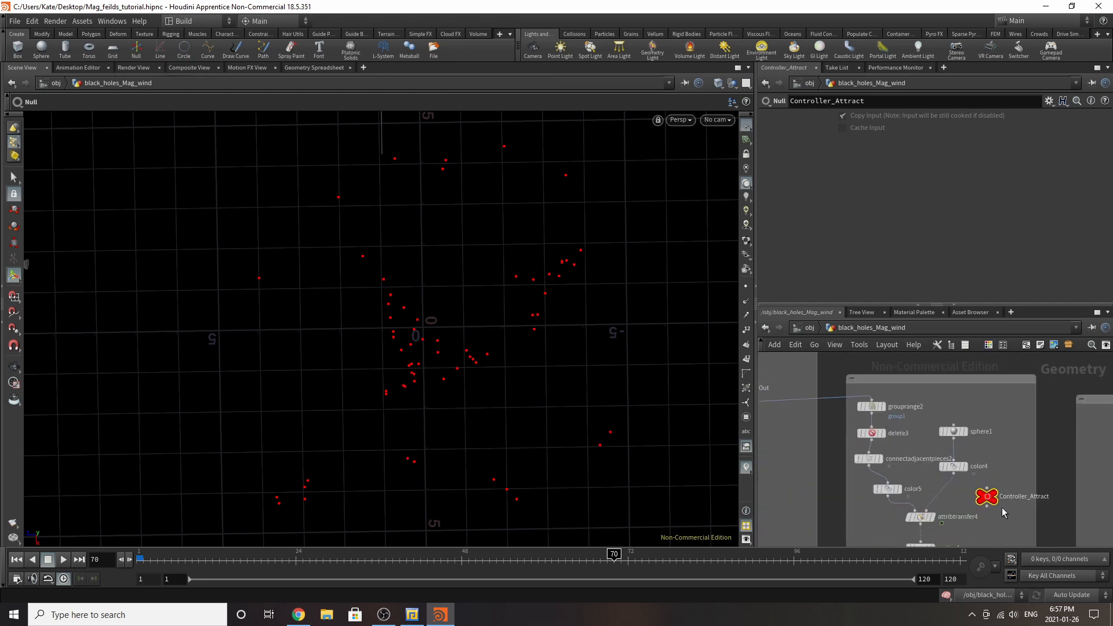
# Move the Controller_Attract null directly above the sphere1 node in the network
pyautogui.moveTo(992, 499); pyautogui.dragTo(959, 399)
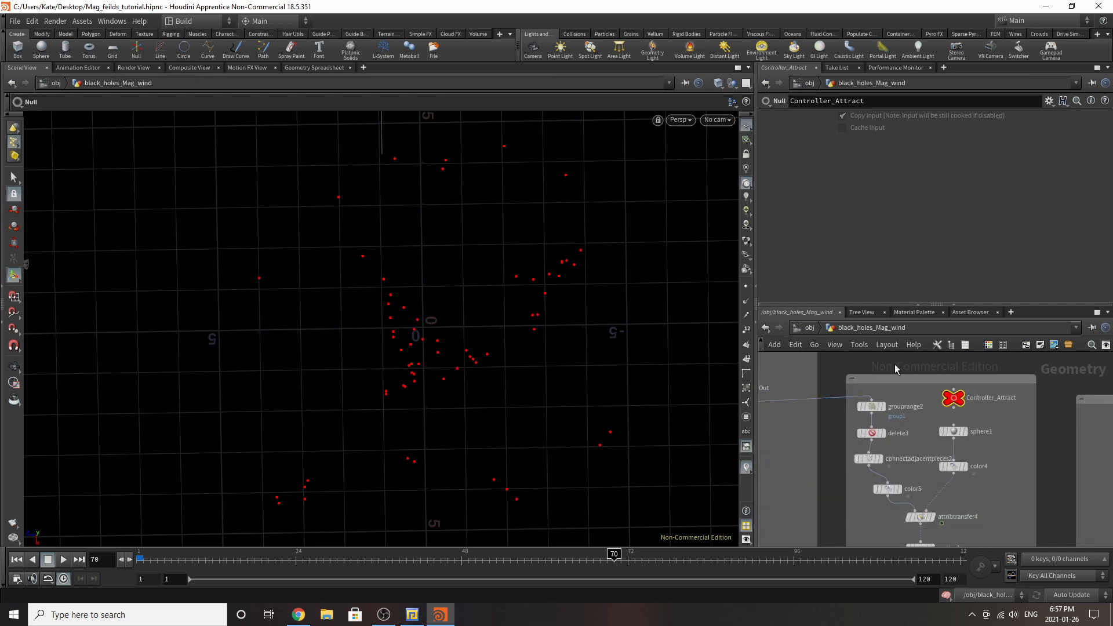
pyautogui.scroll(-3, 953, 390)
pyautogui.scroll(3, 841, 364)
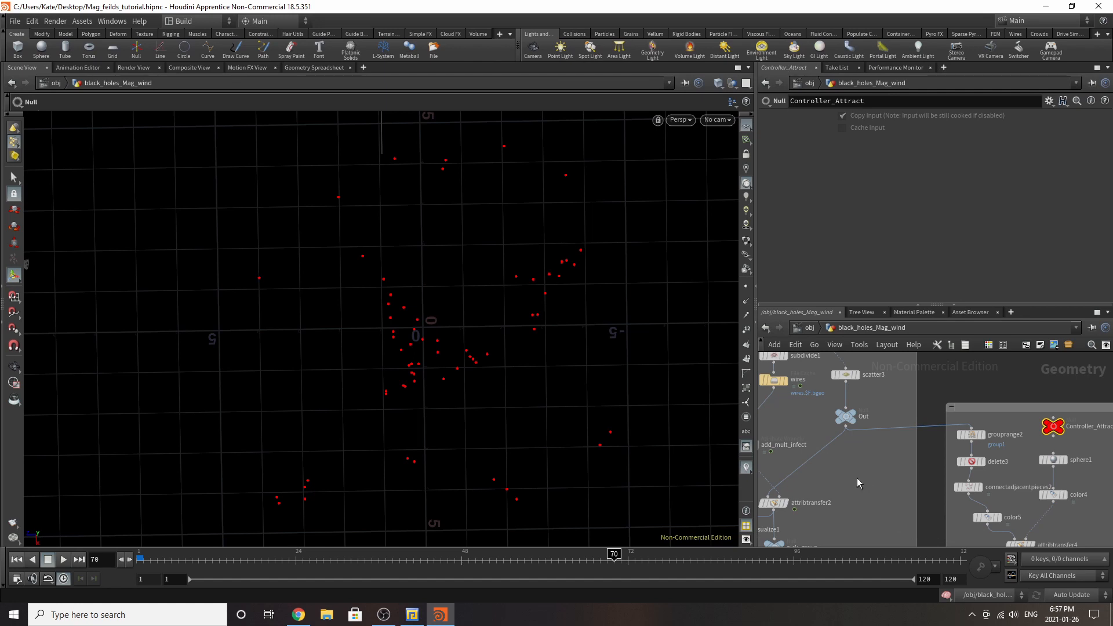
pyautogui.scroll(-5, 857, 478)
pyautogui.scroll(7, 944, 472)
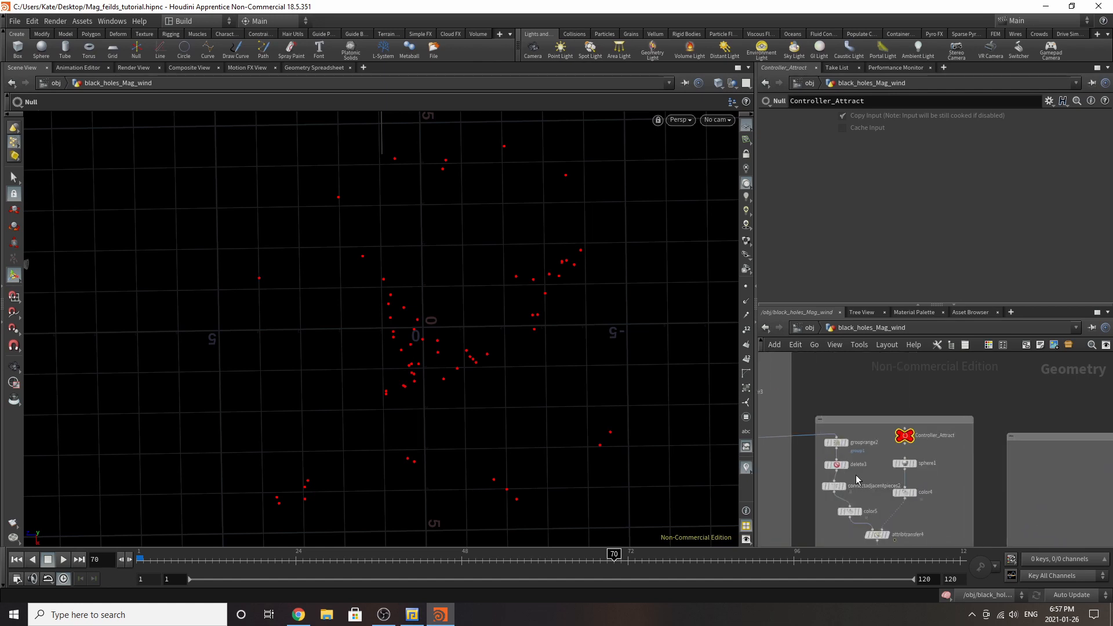
# Open the parameter interface editor for Controller_Attract and add grouprange2's range filter "of" parameter (selecttotal1) to it
pyautogui.click(1050, 101)
pyautogui.click(1035, 114)
pyautogui.scroll(-3, 1035, 393)
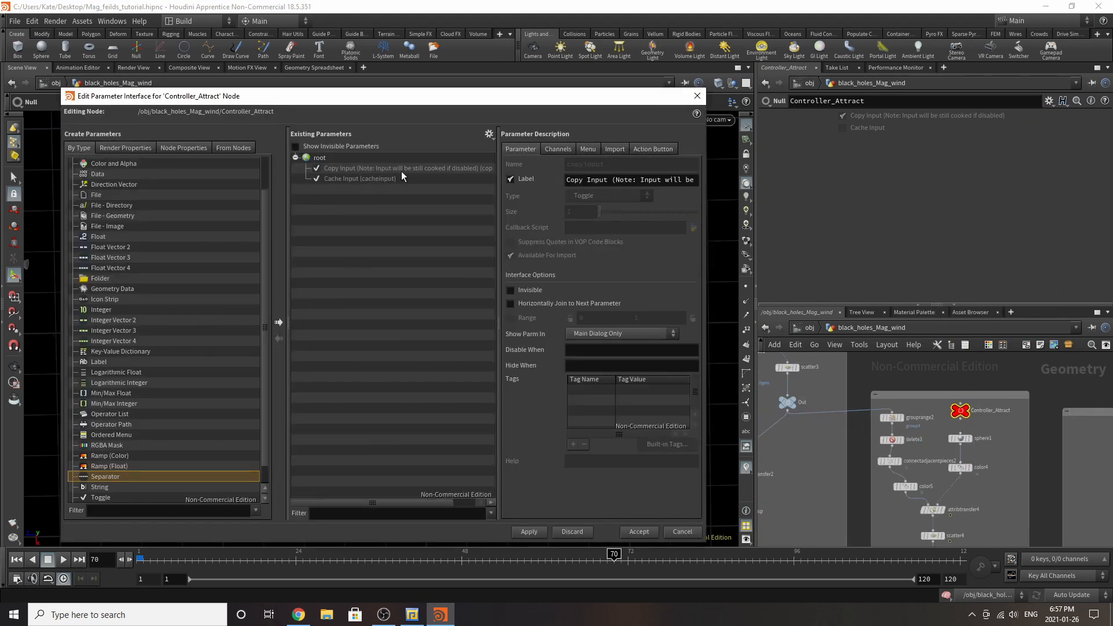
pyautogui.click(488, 135)
pyautogui.click(1037, 391)
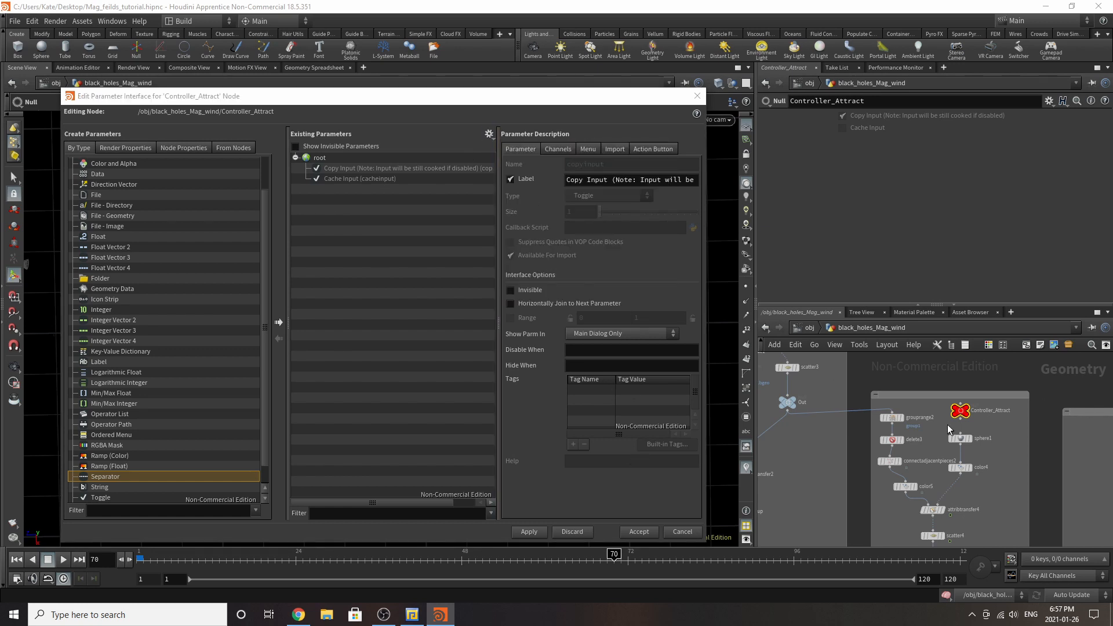
pyautogui.scroll(6, 893, 412)
pyautogui.click(890, 432)
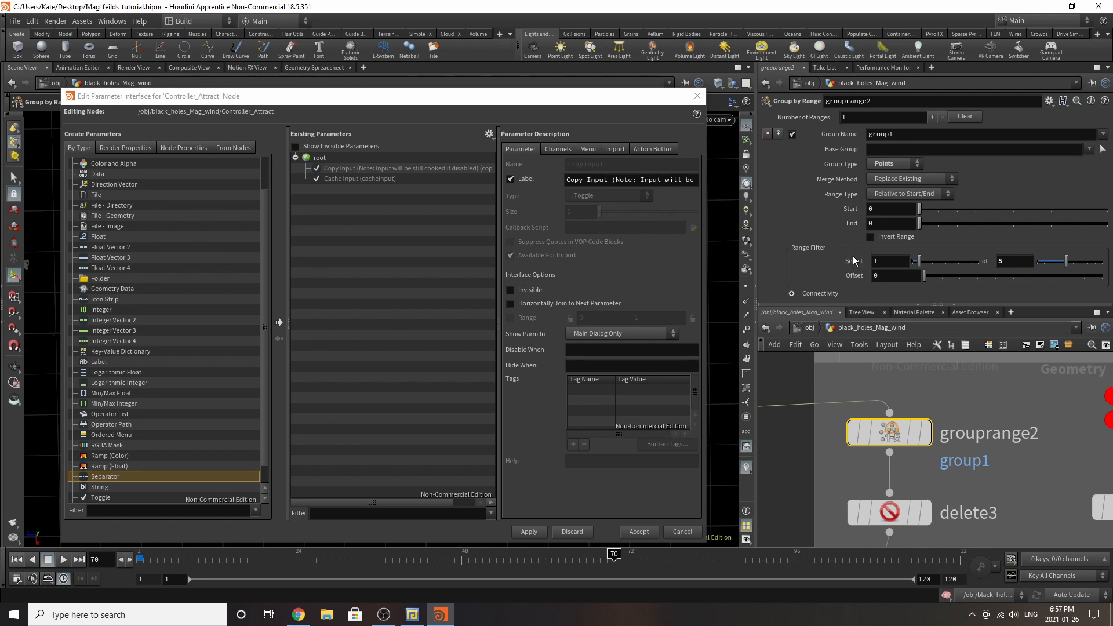
pyautogui.moveTo(985, 261); pyautogui.dragTo(335, 157)
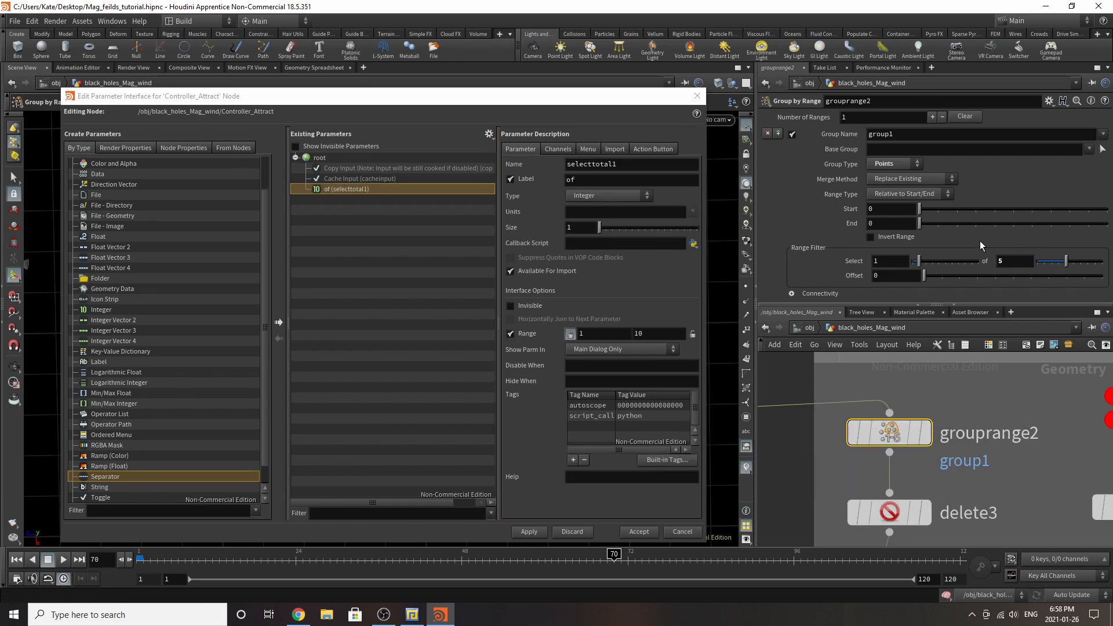
# Add the Search Radius and Max Search Points parameters of connectadjacentpieces2 to the Controller_Attract interface
pyautogui.scroll(-3, 945, 422)
pyautogui.scroll(2, 934, 484)
pyautogui.click(910, 471)
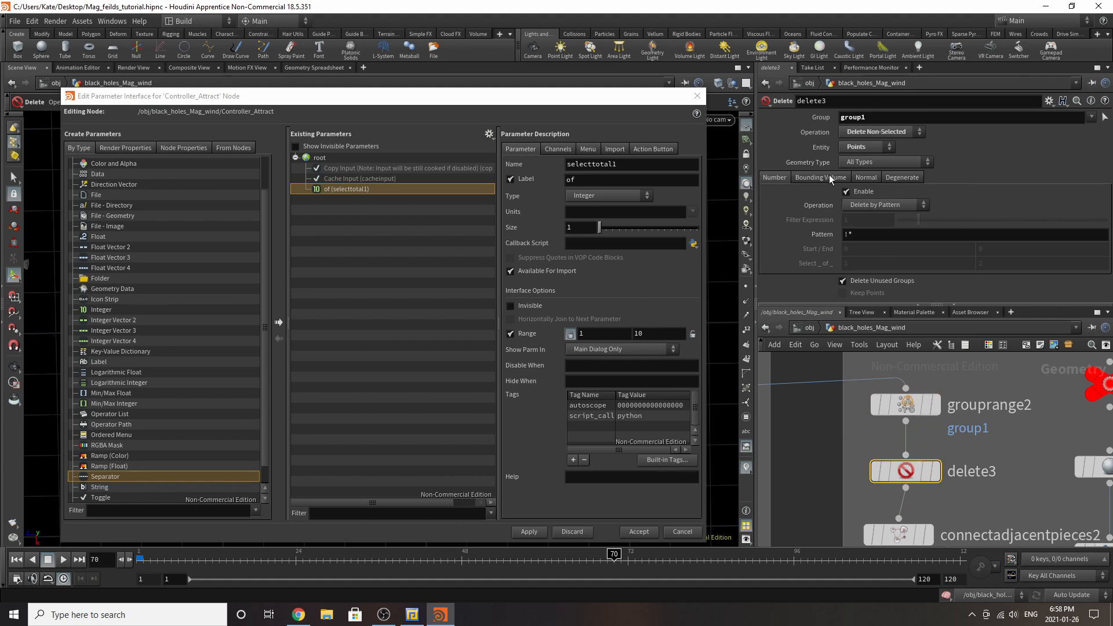
pyautogui.scroll(-4, 924, 432)
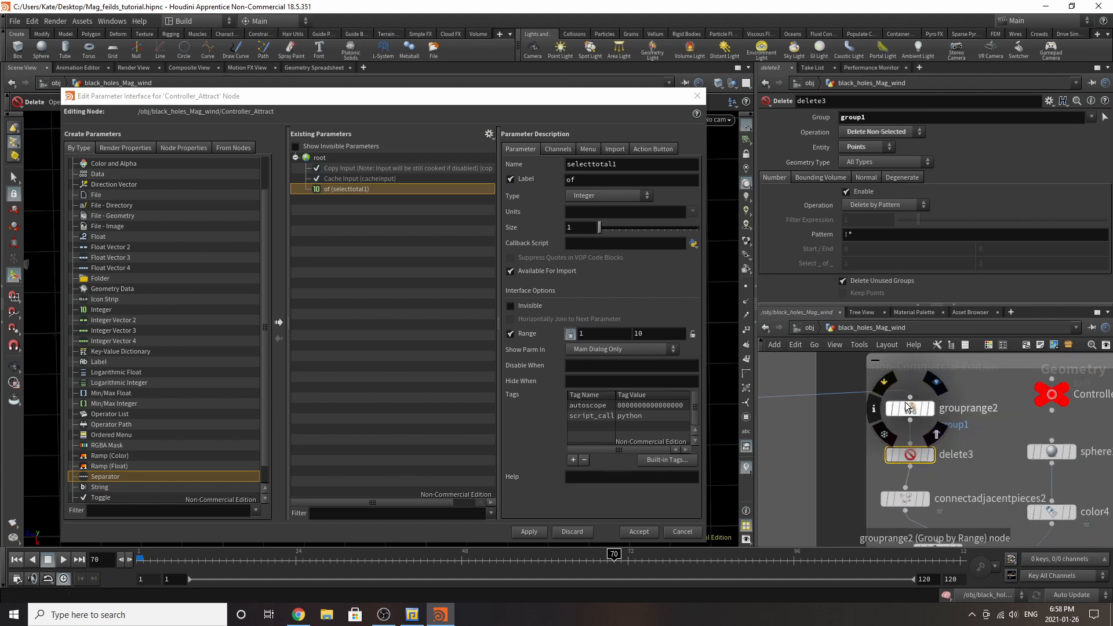
pyautogui.scroll(3, 928, 444)
pyautogui.click(887, 425)
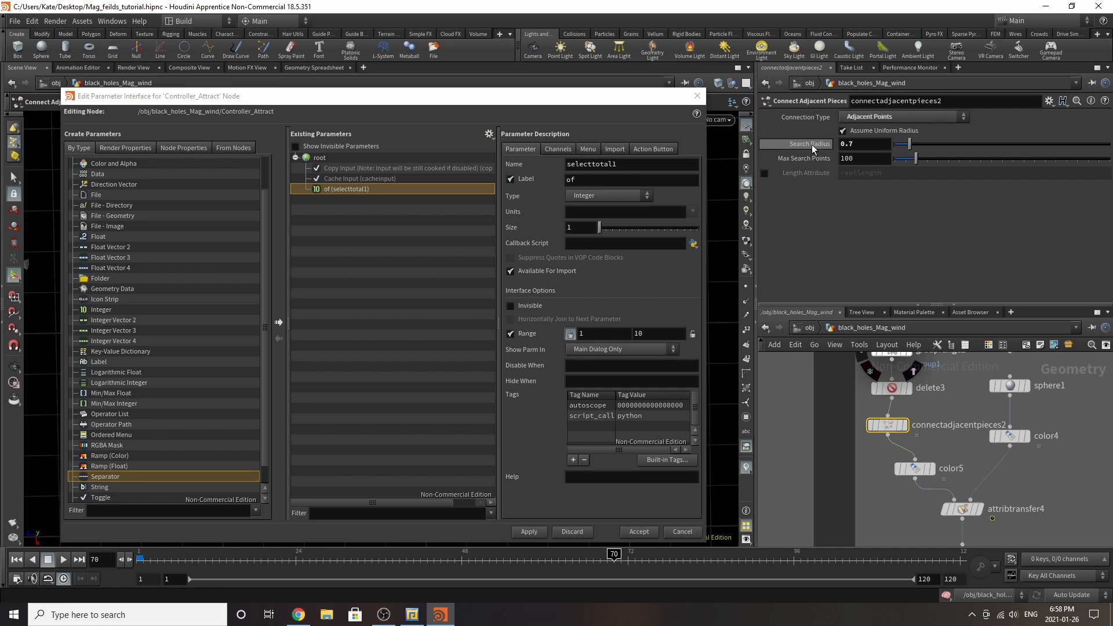
pyautogui.moveTo(812, 145); pyautogui.dragTo(406, 137)
pyautogui.moveTo(359, 158); pyautogui.dragTo(360, 159)
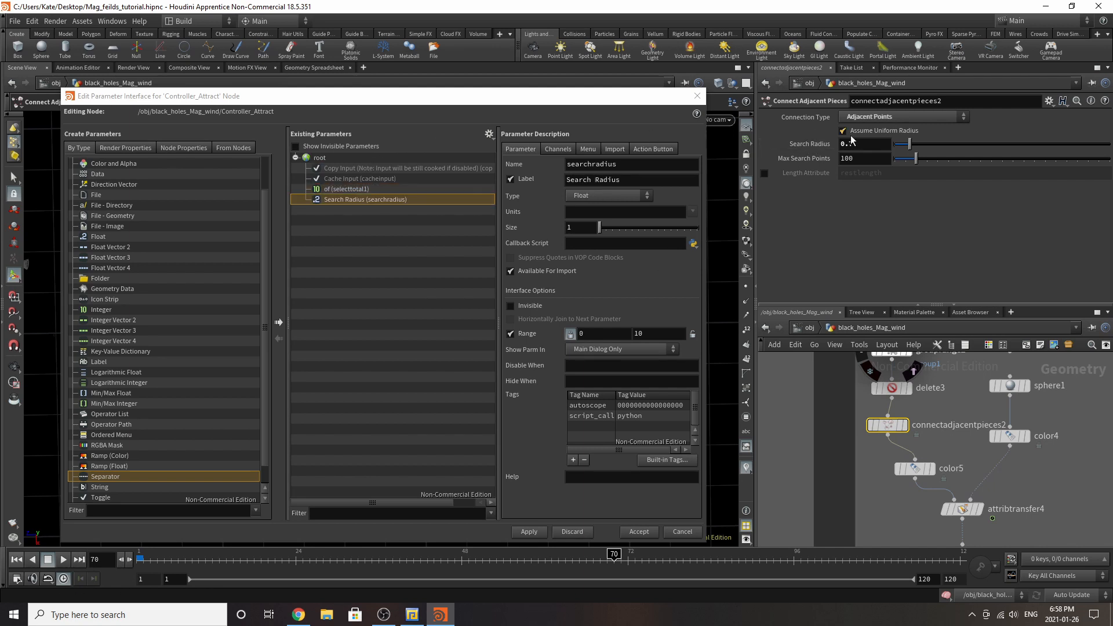
pyautogui.moveTo(801, 159); pyautogui.dragTo(362, 168)
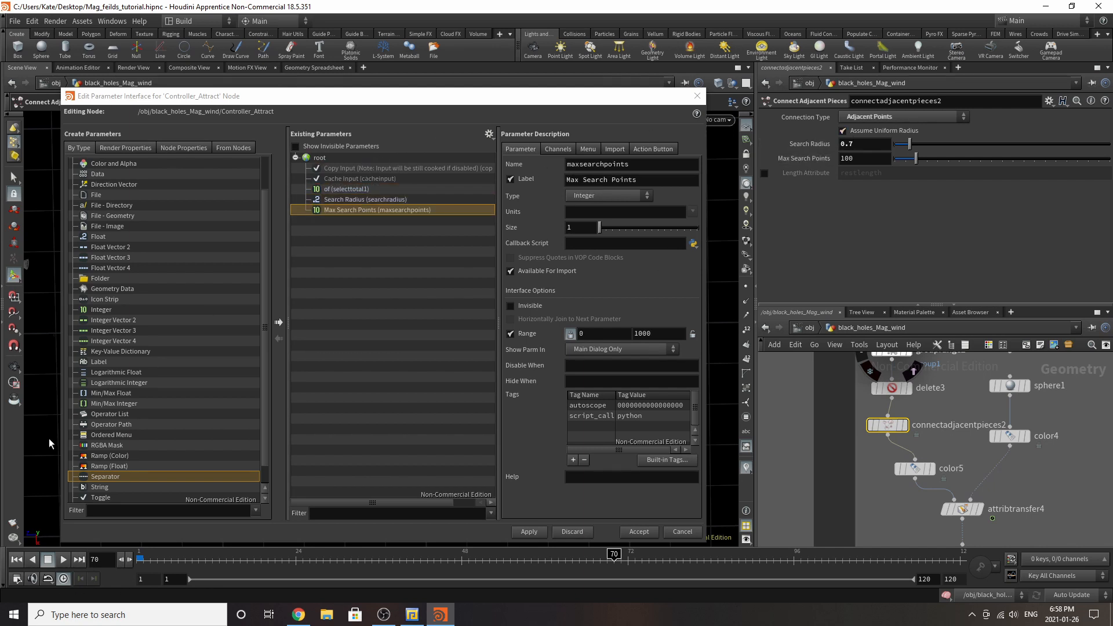
# Insert a separator between the "of" and Search Radius parameters, and place all four entries inside a new folder
pyautogui.scroll(1, 102, 475)
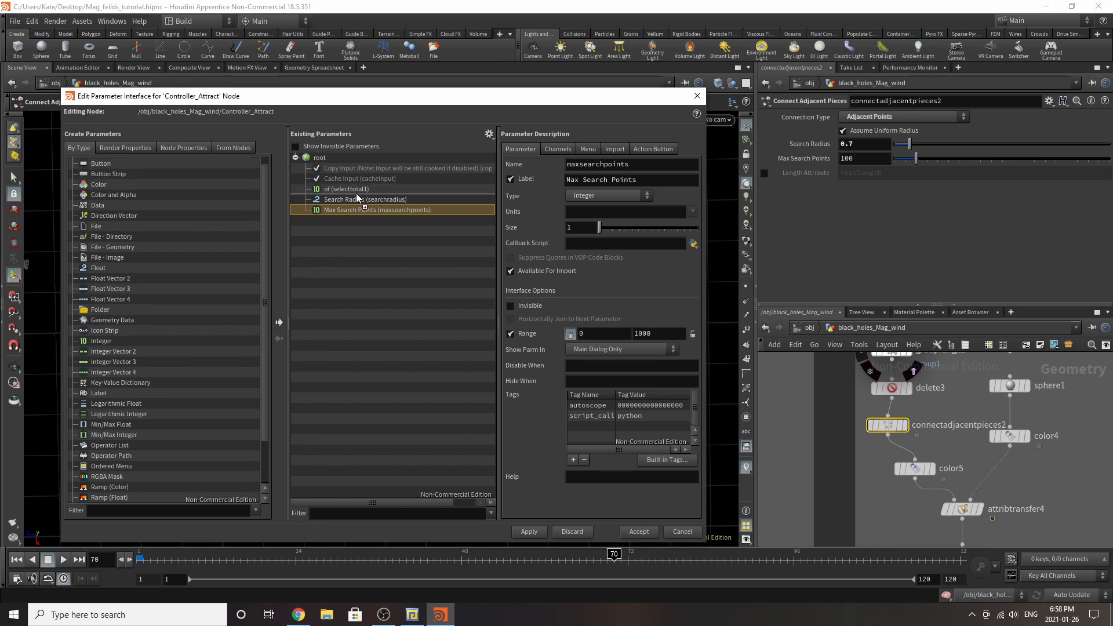
pyautogui.moveTo(356, 194); pyautogui.dragTo(356, 194)
pyautogui.moveTo(102, 309); pyautogui.dragTo(342, 157)
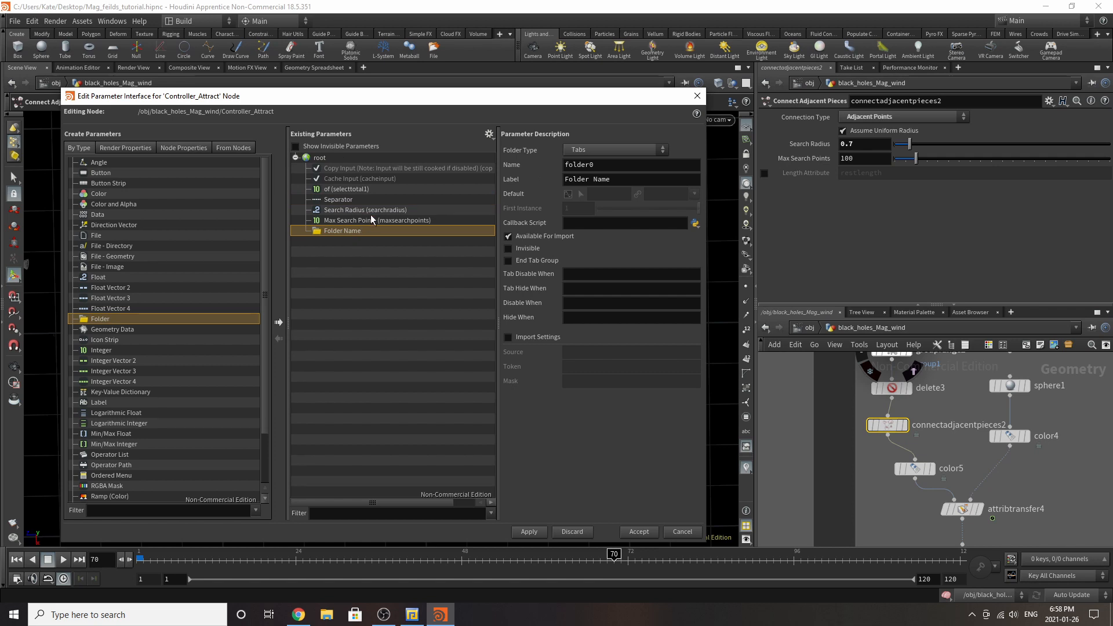
pyautogui.click(371, 219)
pyautogui.keyDown('shift'); pyautogui.click(363, 189); pyautogui.keyUp('shift')
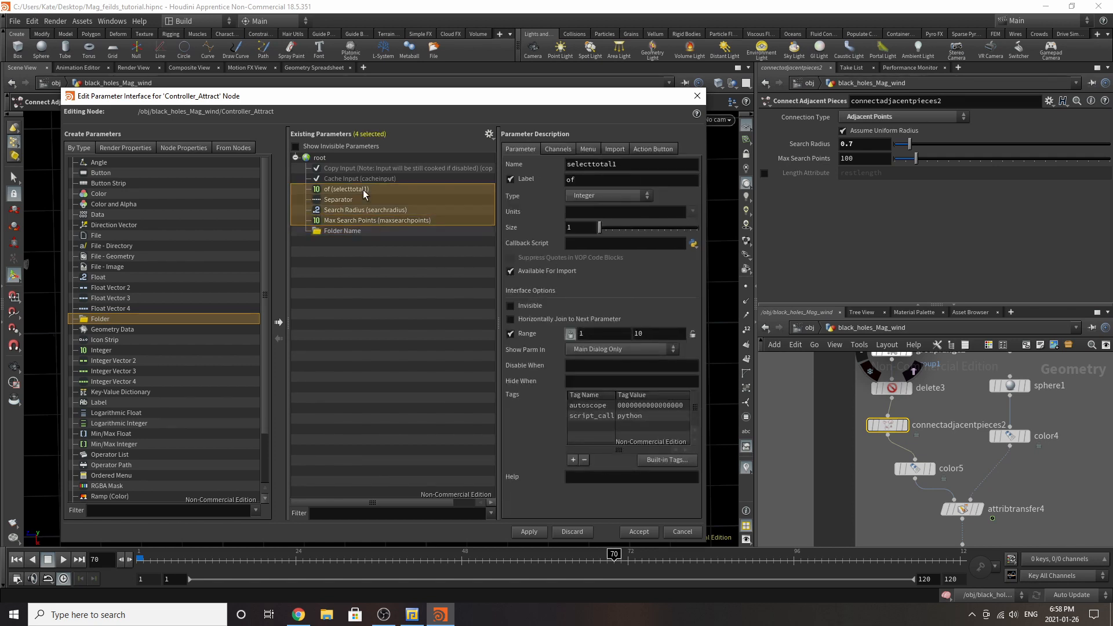
pyautogui.moveTo(339, 212); pyautogui.dragTo(338, 230)
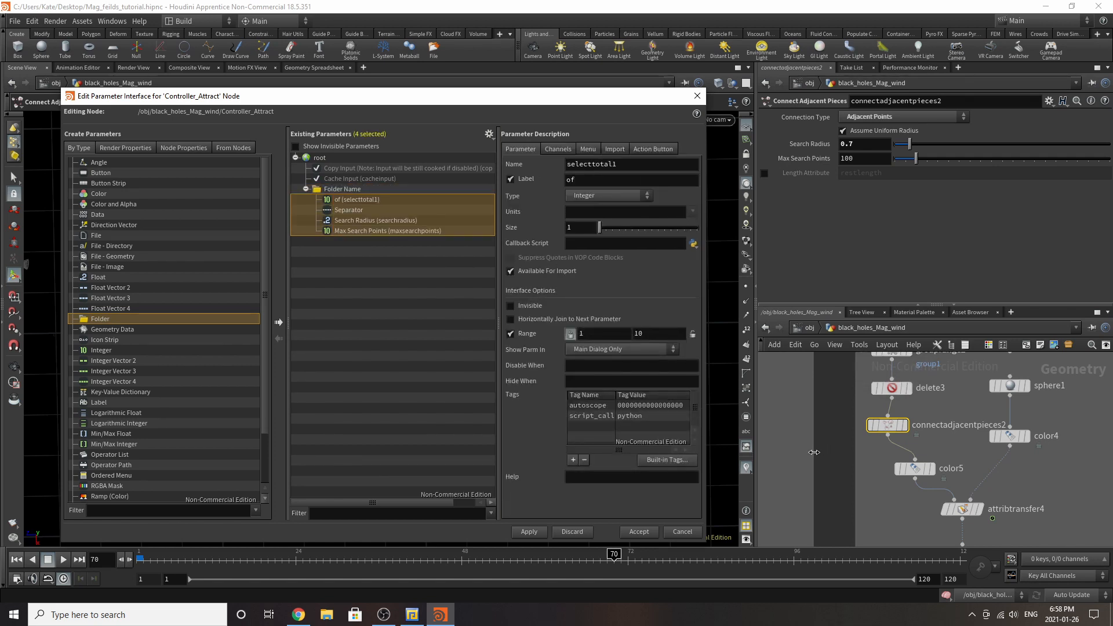
# Set both the name and the label of the new folder to Attractor
pyautogui.scroll(-3, 939, 500)
pyautogui.scroll(3, 1038, 416)
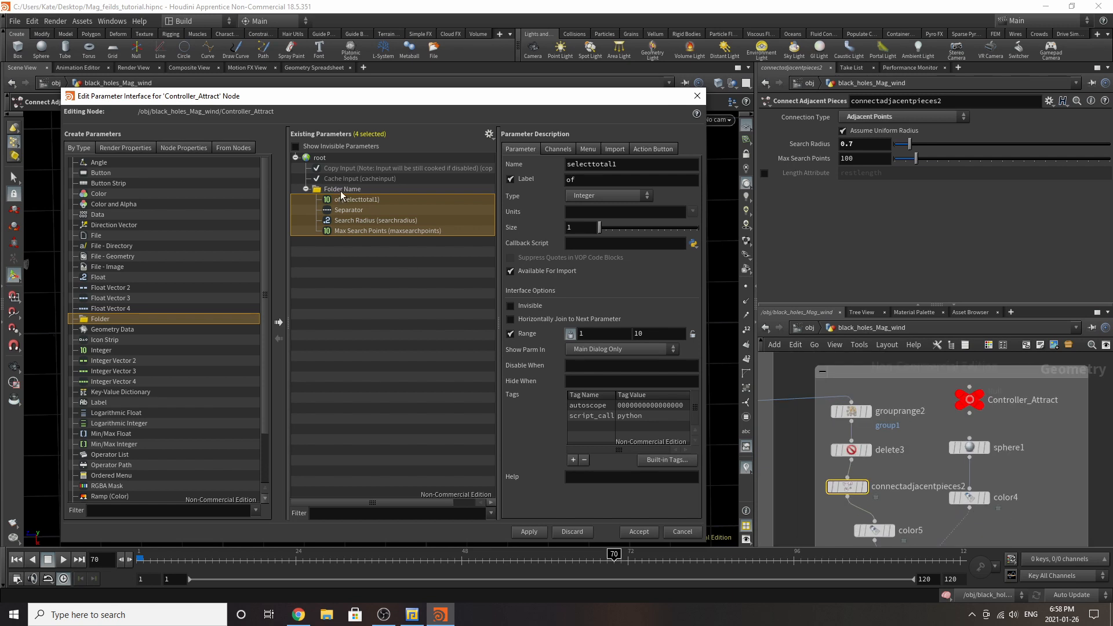
pyautogui.click(371, 189)
pyautogui.doubleClick(621, 168)
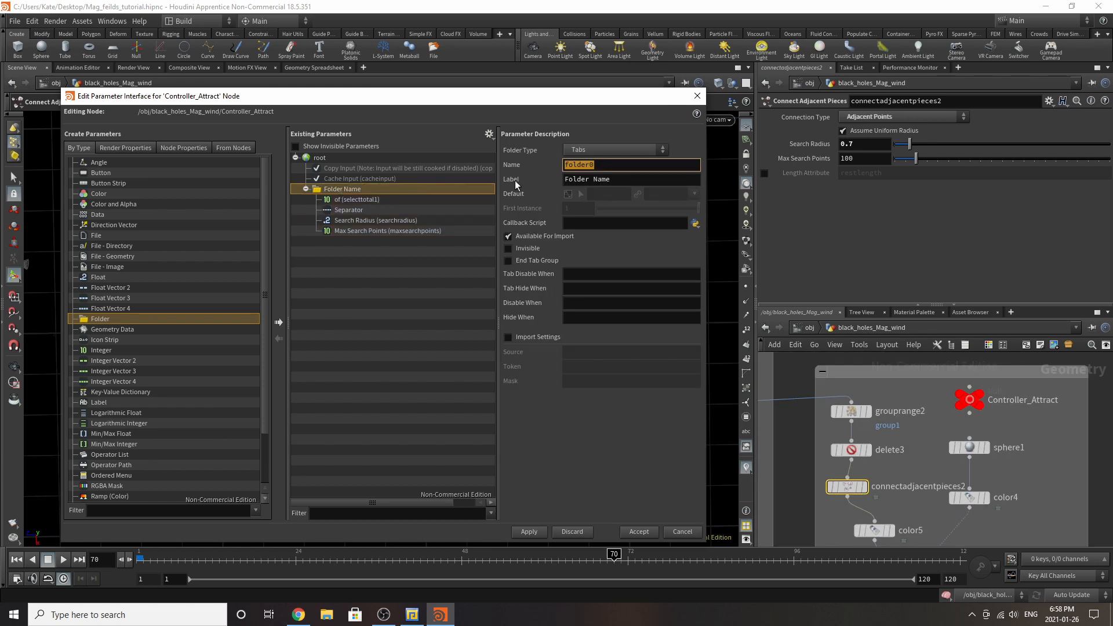
pyautogui.write('Attractor')
pyautogui.moveTo(608, 166); pyautogui.dragTo(465, 174)
pyautogui.hotkey('ctrl', 'c')
pyautogui.press('Tab')
pyautogui.hotkey('ctrl', 'v')
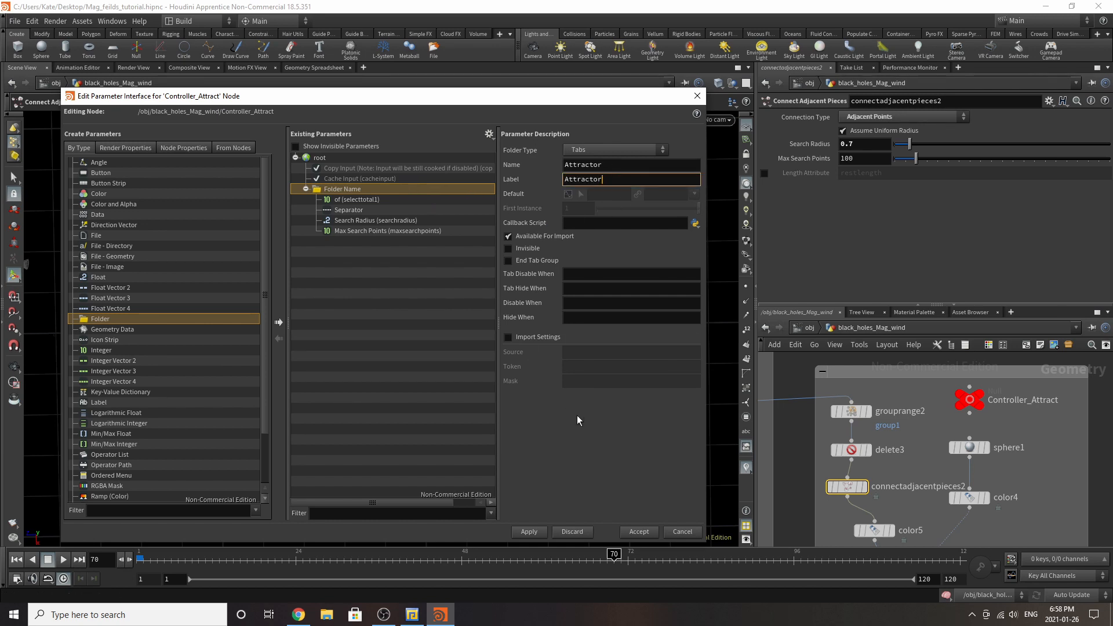
pyautogui.press('Return')
# Add sphere1's Center parameter to the Attractor folder
pyautogui.scroll(-5, 932, 423)
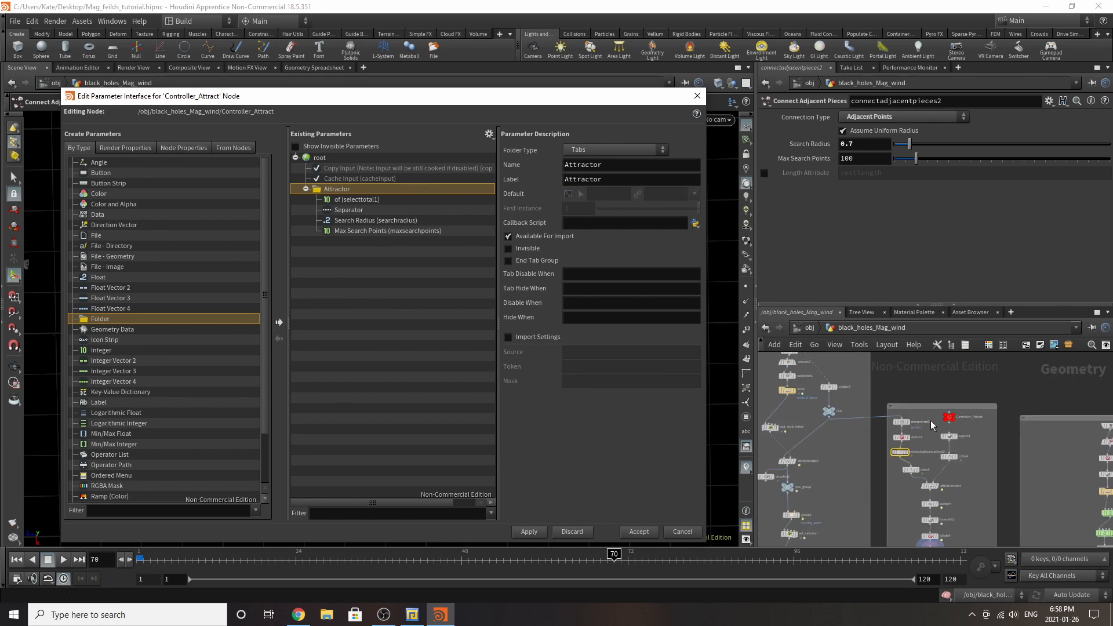
pyautogui.scroll(5, 936, 491)
pyautogui.click(954, 406)
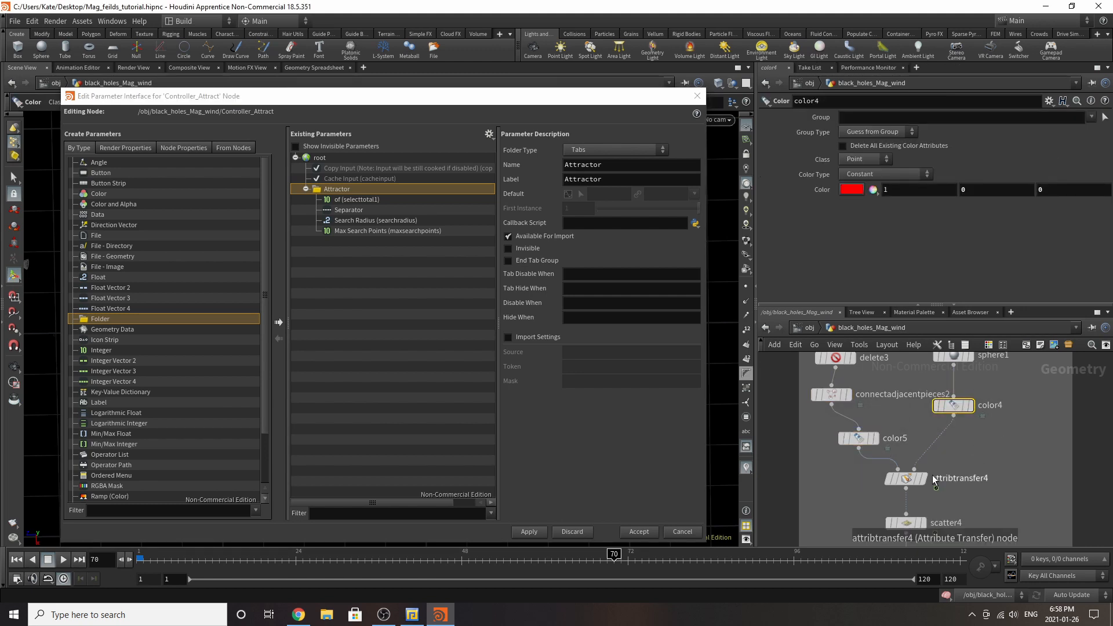
pyautogui.moveTo(910, 479)
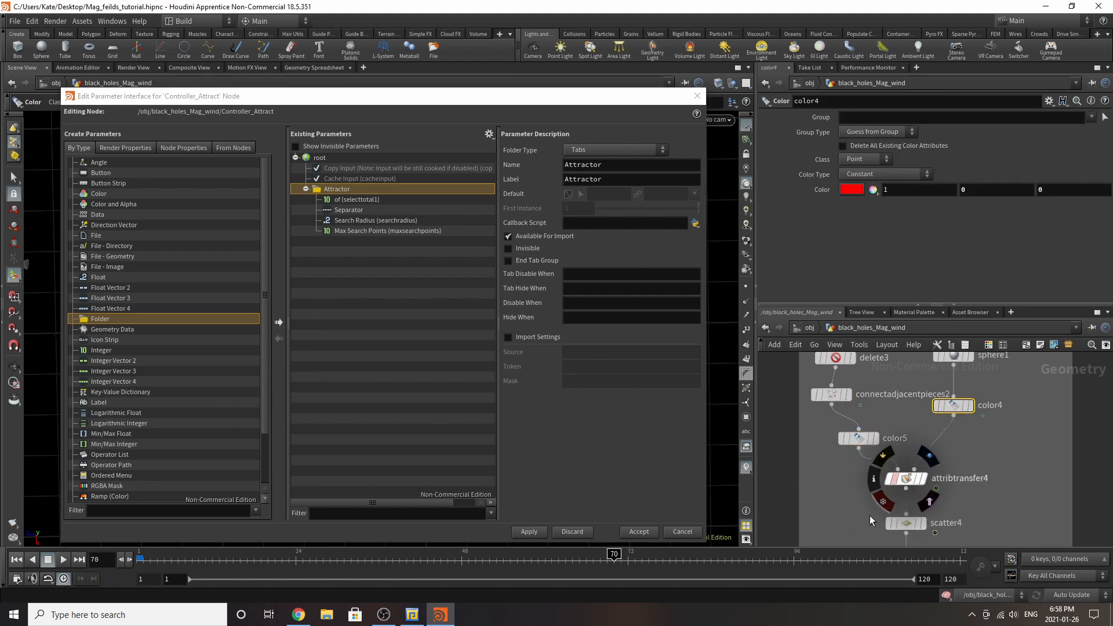
pyautogui.scroll(-2, 900, 455)
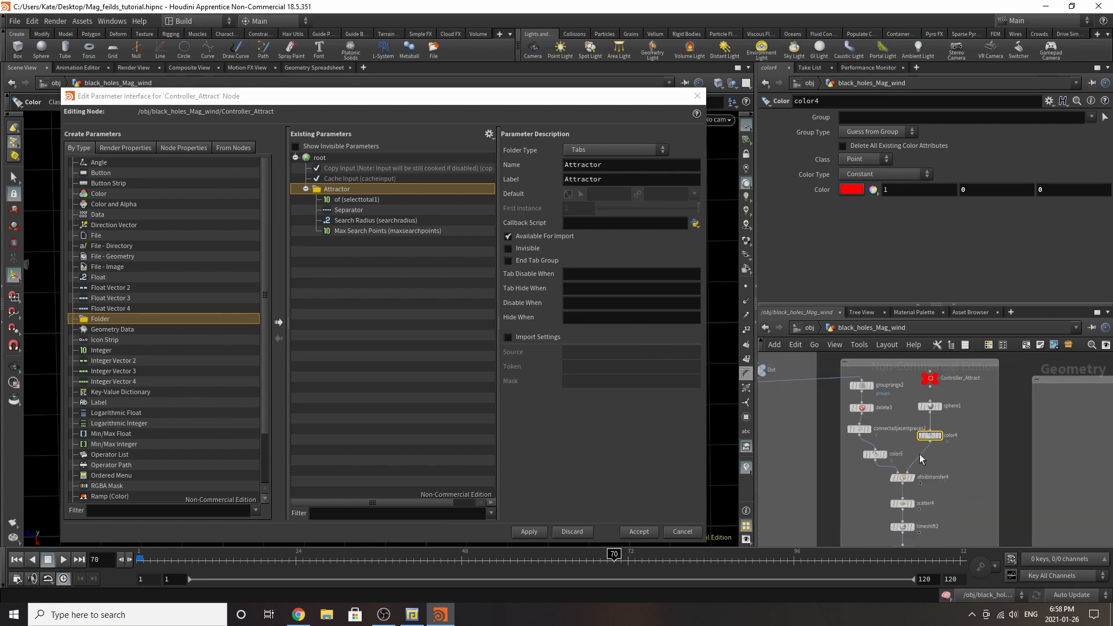
pyautogui.scroll(2, 927, 399)
pyautogui.click(935, 412)
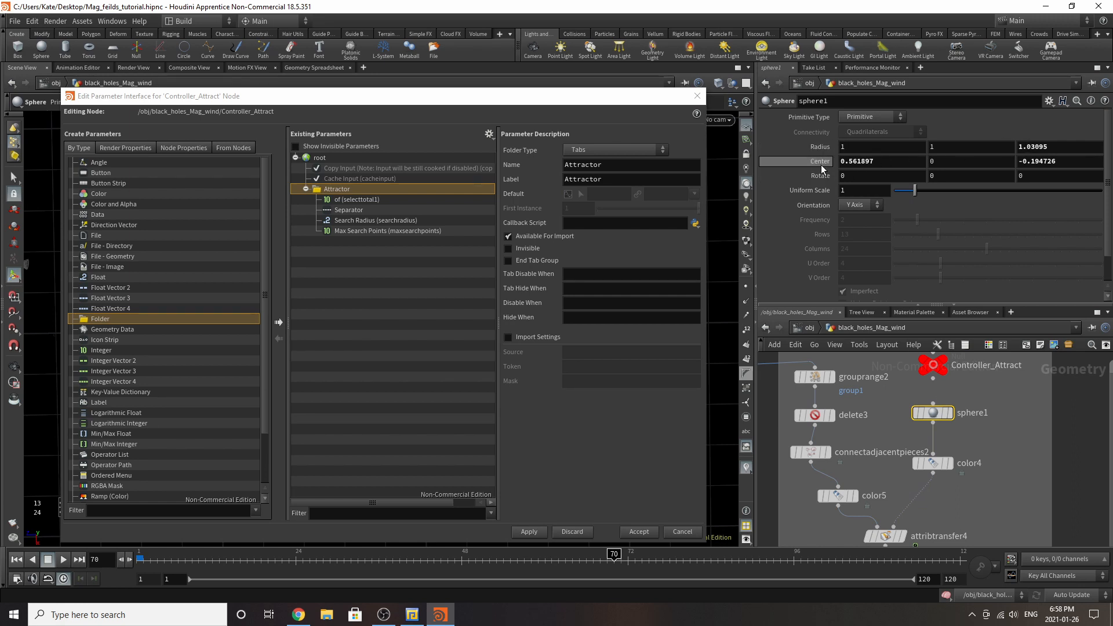
pyautogui.moveTo(821, 165); pyautogui.dragTo(370, 186)
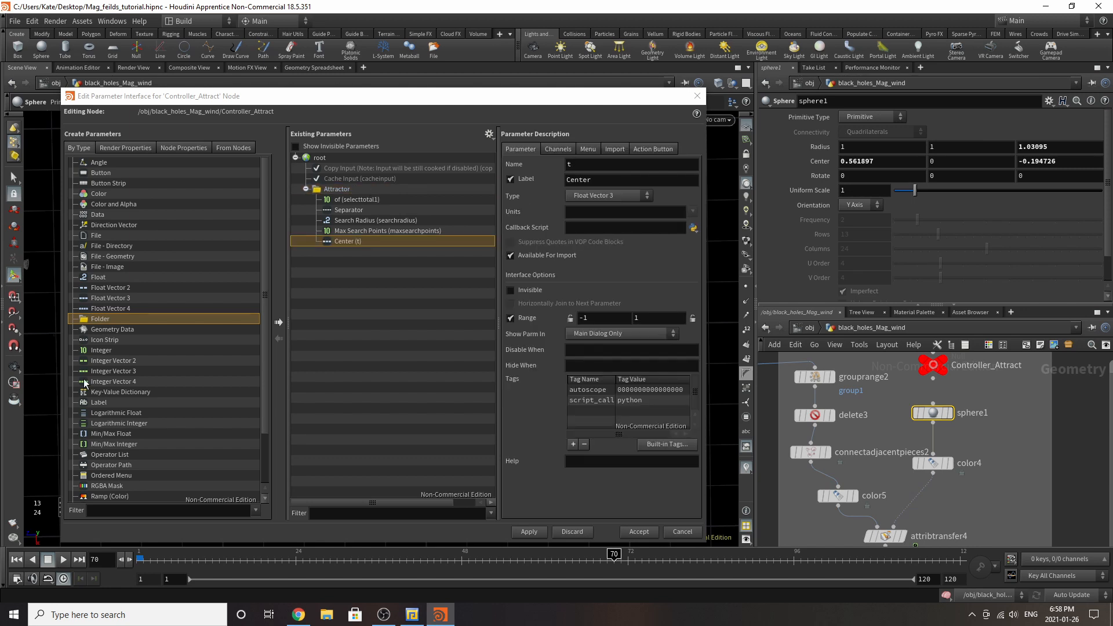
# Insert a separator between Max Search Points and Center in the Attractor folder
pyautogui.scroll(-2, 117, 440)
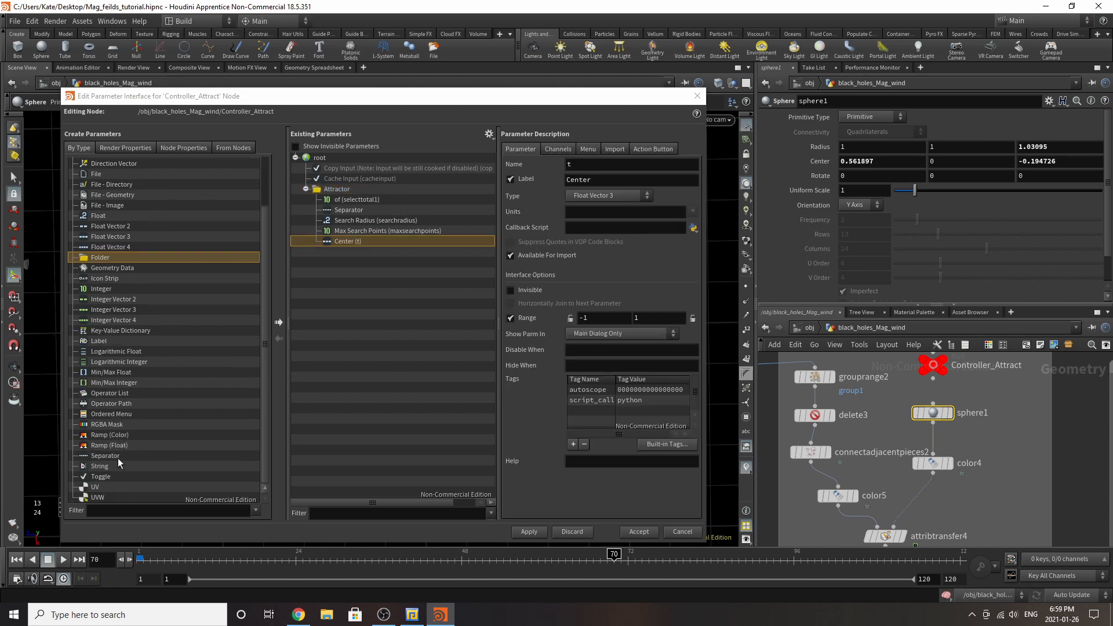
pyautogui.scroll(1, 110, 456)
pyautogui.moveTo(110, 476); pyautogui.dragTo(344, 240)
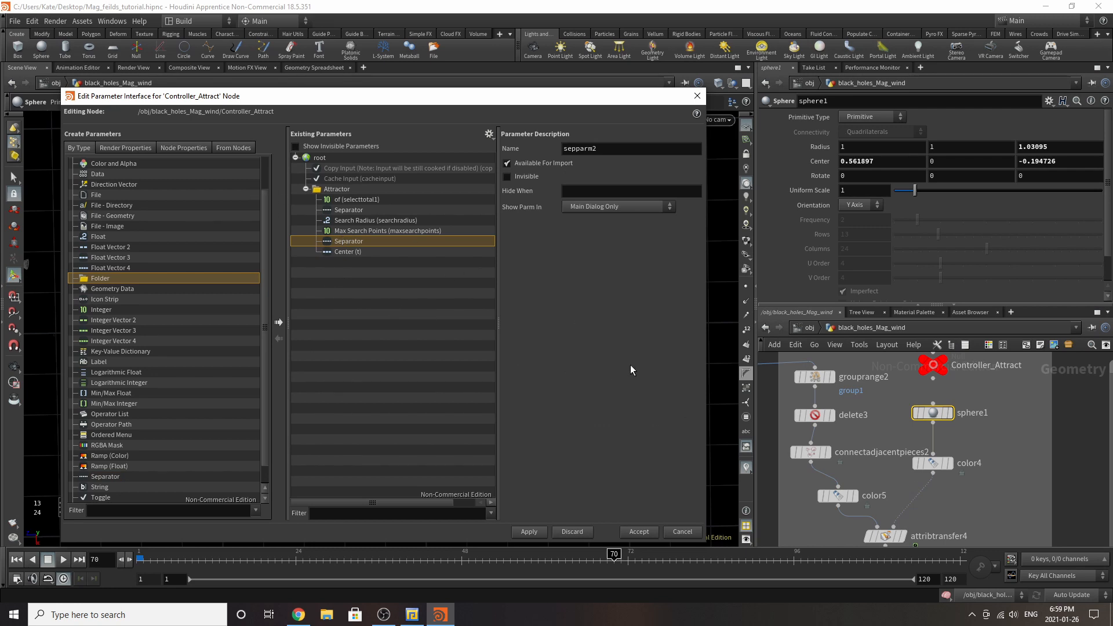
# Add attribtransfer4's Distance Threshold parameter to the Attractor folder below Center
pyautogui.scroll(-3, 903, 471)
pyautogui.scroll(3, 903, 471)
pyautogui.moveTo(902, 470)
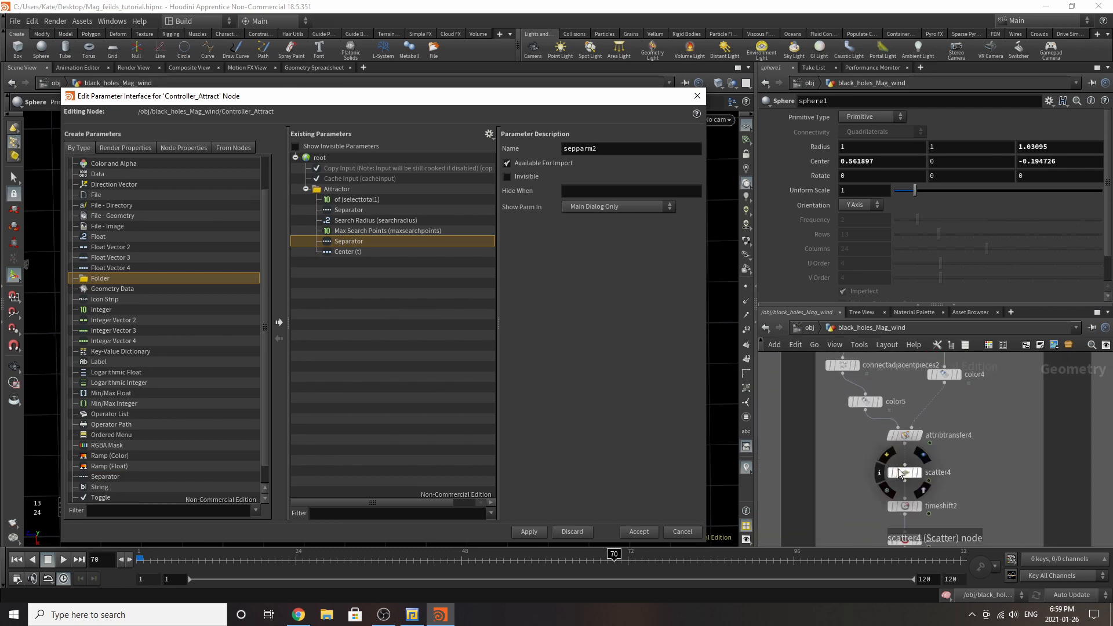
pyautogui.click(907, 440)
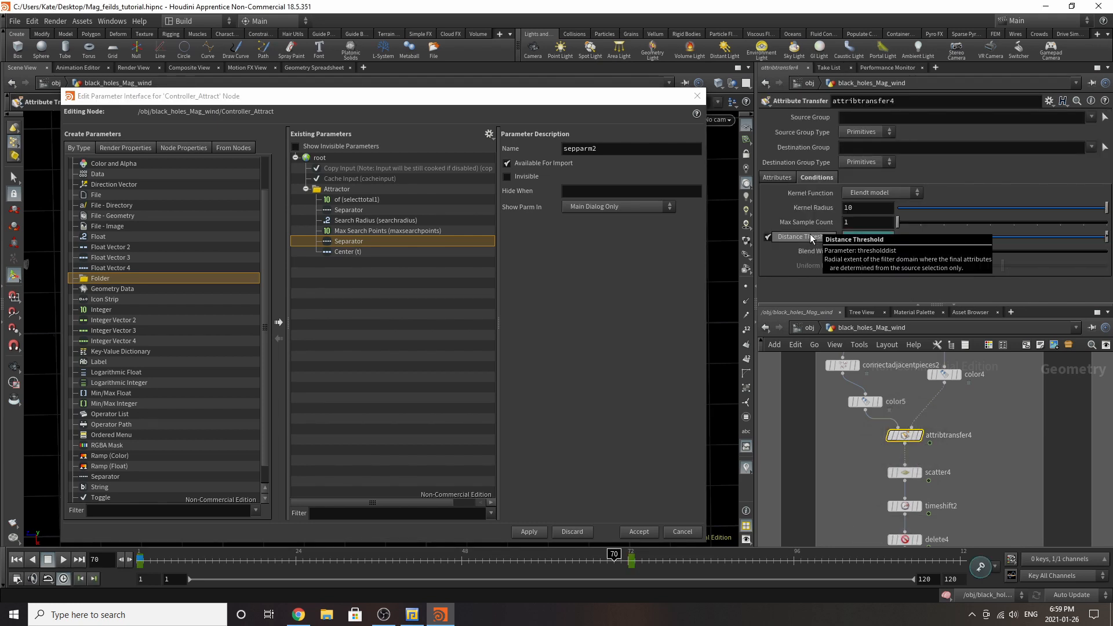
pyautogui.moveTo(809, 234); pyautogui.dragTo(364, 187)
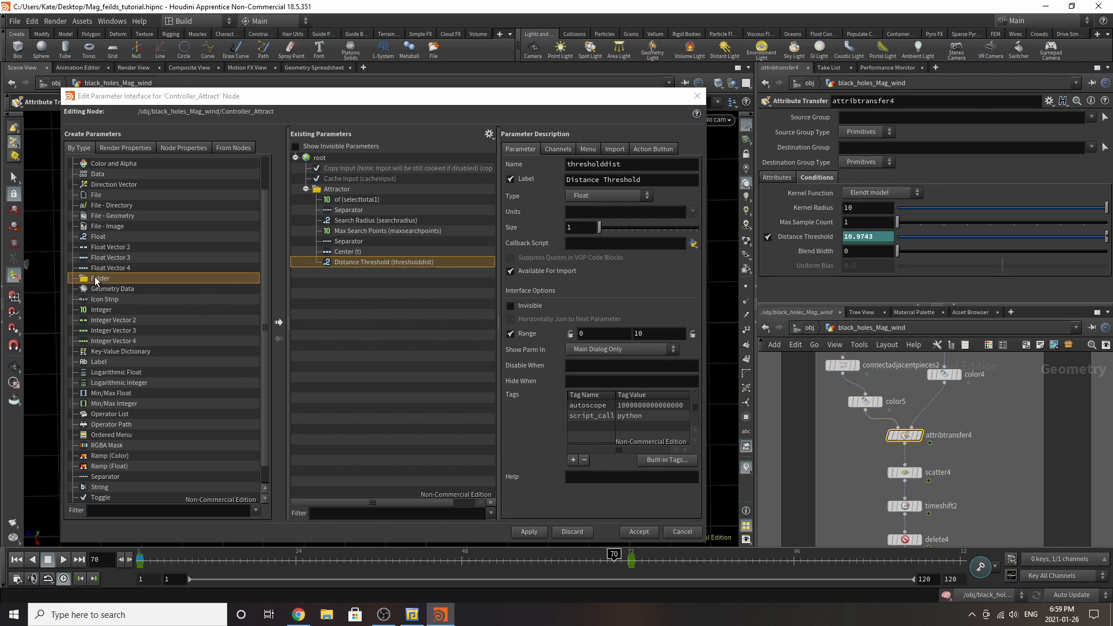
# Create a nested folder in Attractor and move Center, the separator and Distance Threshold into it, in that order
pyautogui.moveTo(95, 277); pyautogui.dragTo(345, 189)
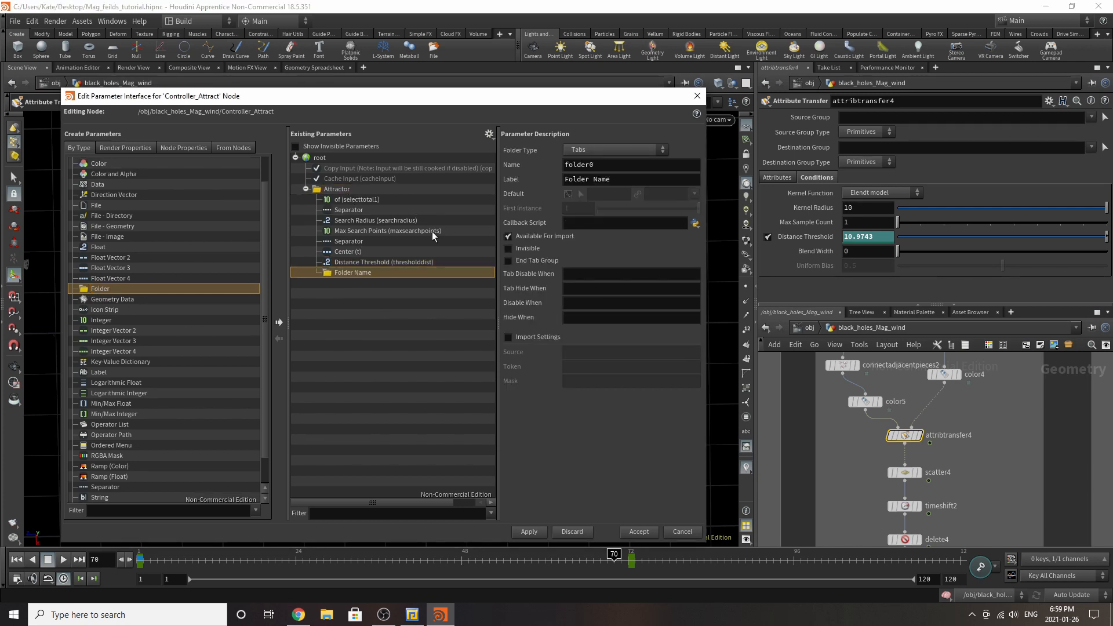
pyautogui.click(350, 264)
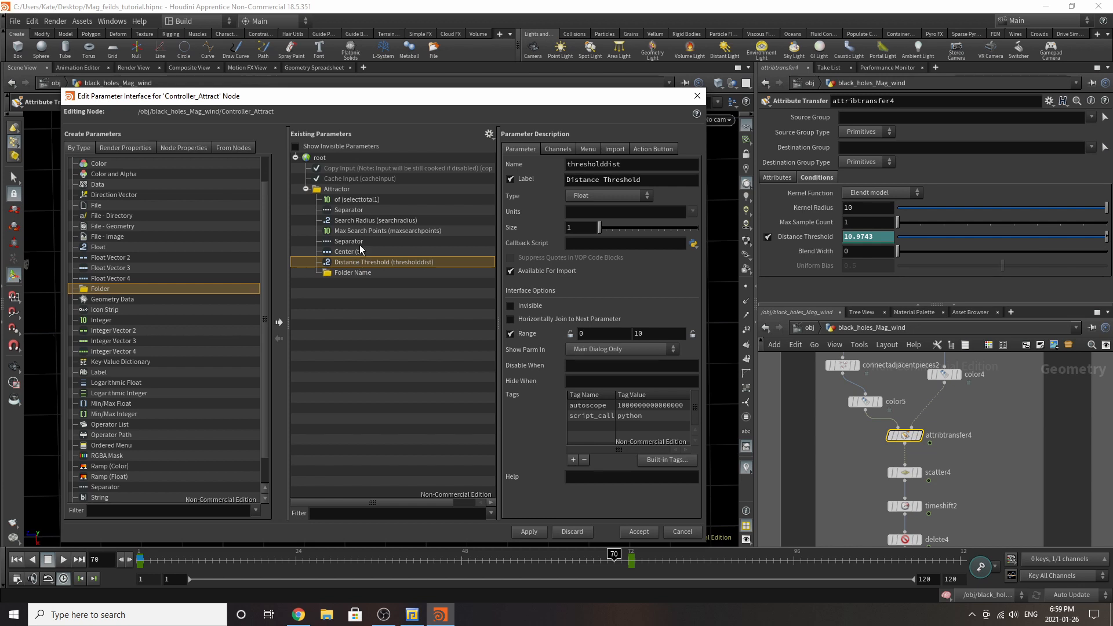
pyautogui.keyDown('shift'); pyautogui.click(351, 241); pyautogui.keyUp('shift')
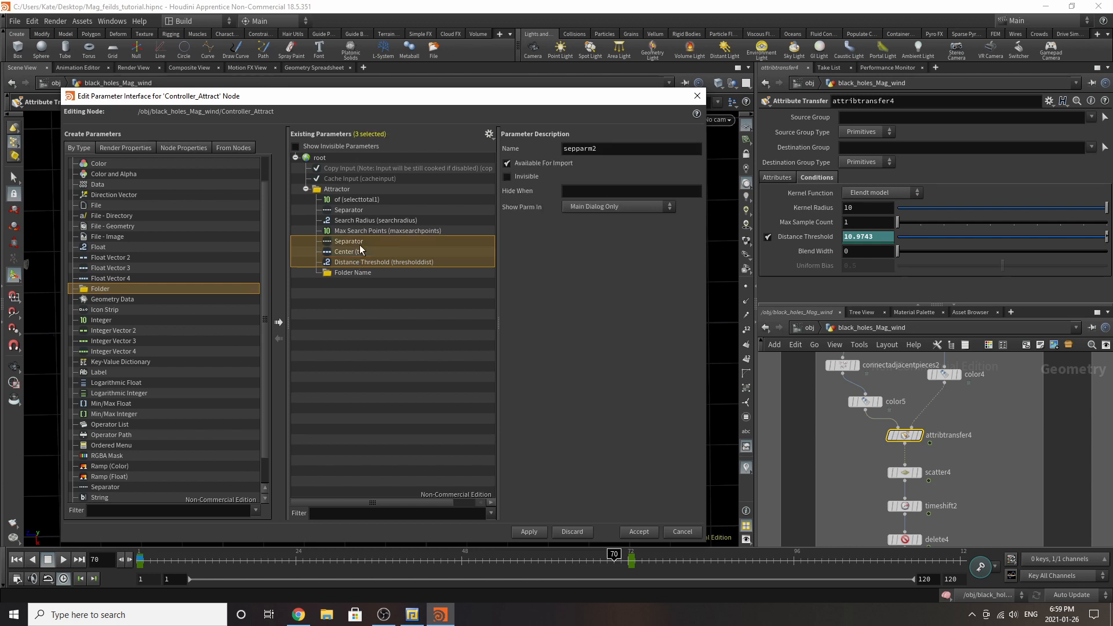
pyautogui.moveTo(346, 250)
pyautogui.mouseDown()
pyautogui.moveTo(347, 276)
pyautogui.moveTo(357, 252)
pyautogui.mouseUp()
pyautogui.click(374, 293)
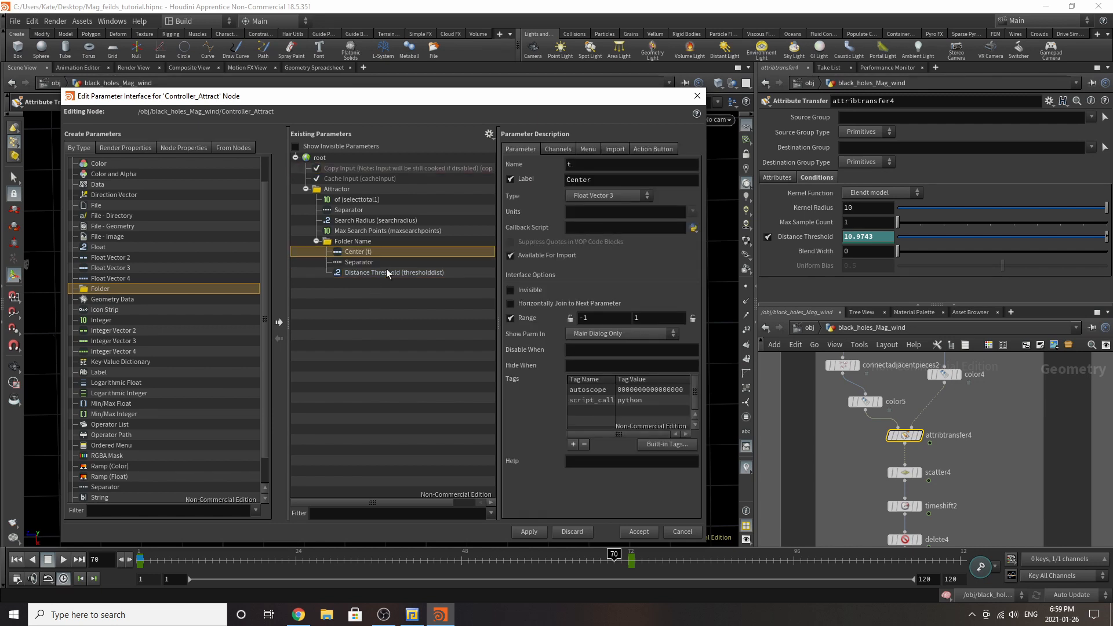
pyautogui.click(351, 241)
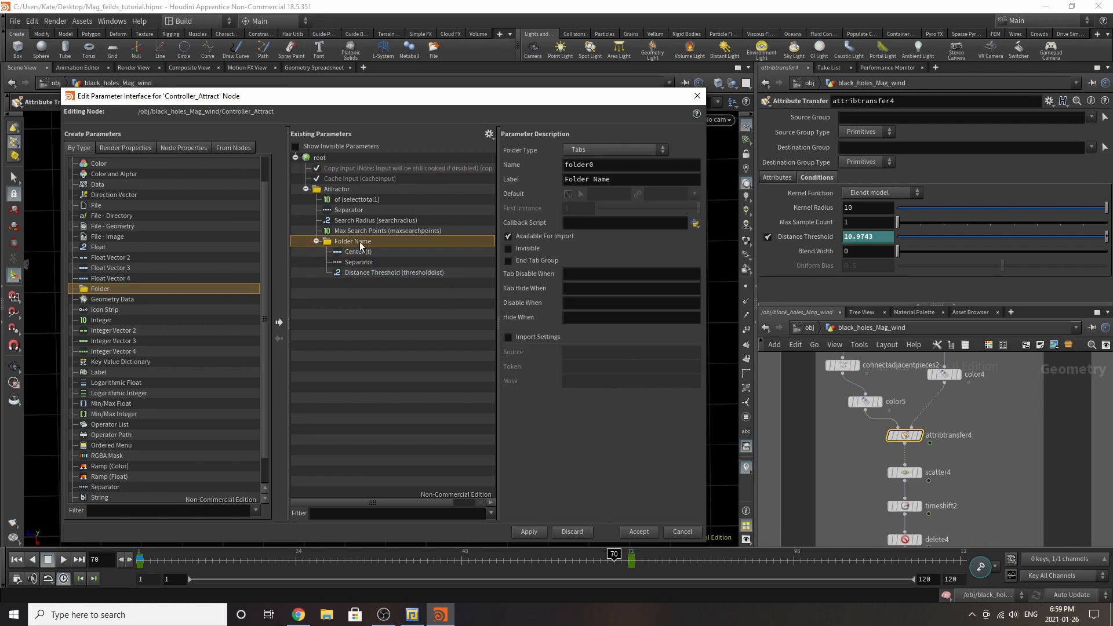
# Set both the name and the label of the nested folder inside Attractor to Attrib_Transfer
pyautogui.doubleClick(623, 165)
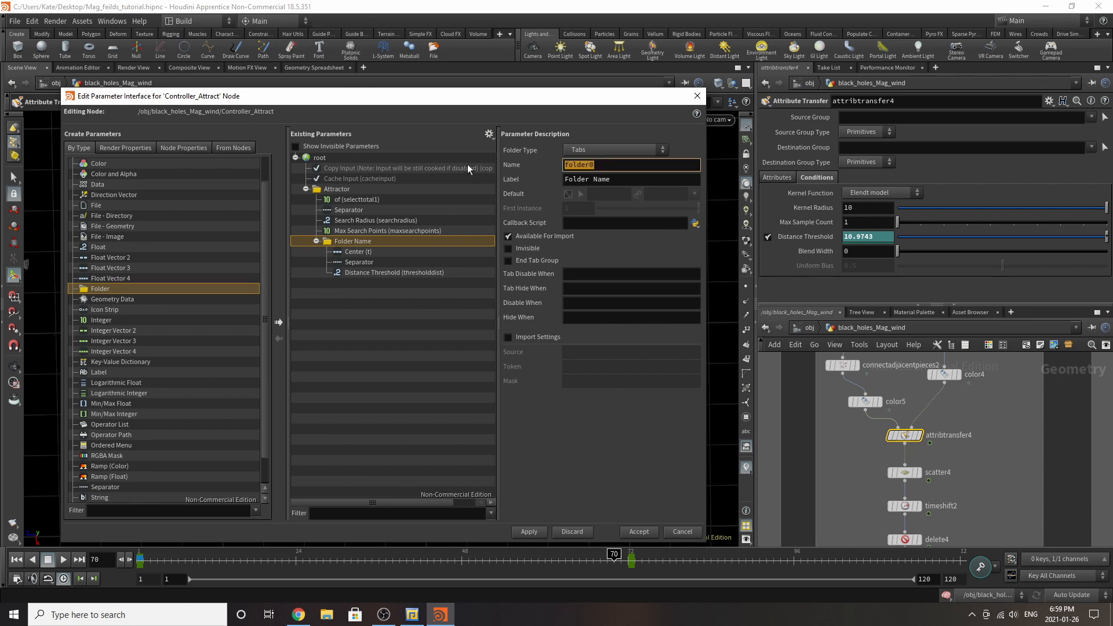
pyautogui.press('BackSpace')
pyautogui.write('Attrib_Transfer')
pyautogui.press('Return')
pyautogui.tripleClick(651, 182)
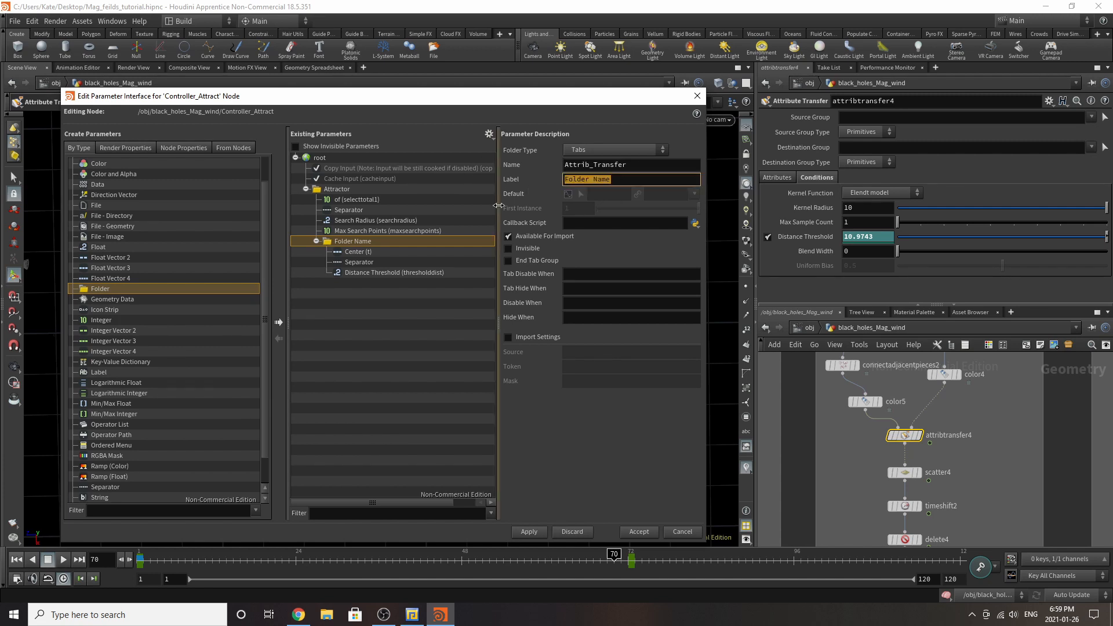
pyautogui.hotkey('ctrl', 'v')
pyautogui.press('Return')
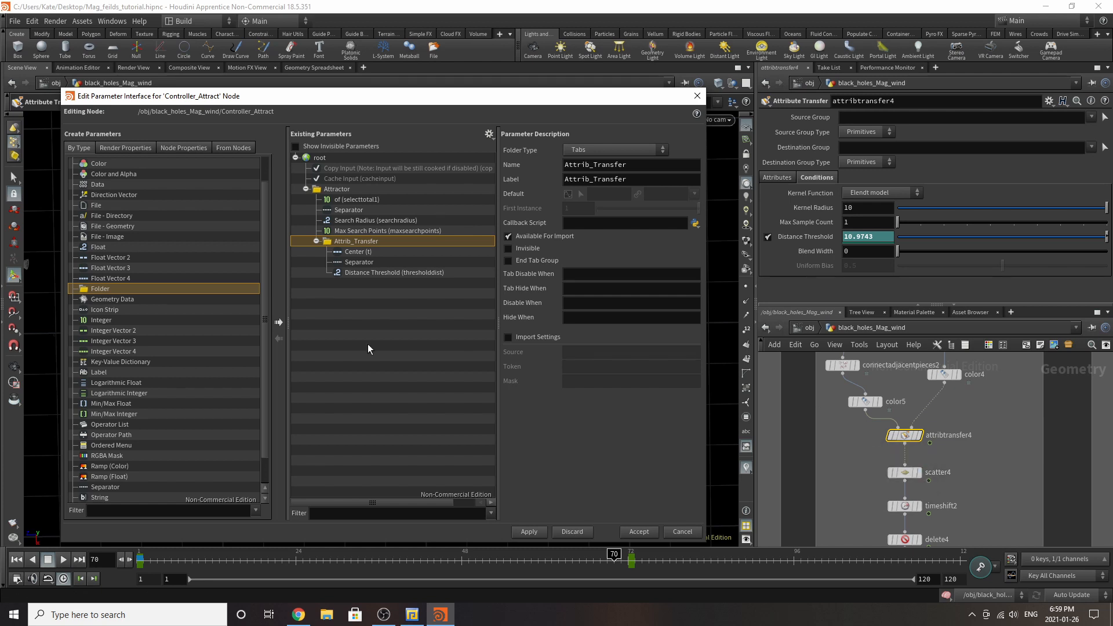
# Add a separator and scatter4's Force Total Count parameter below Distance Threshold in the Attrib_Transfer folder
pyautogui.click(134, 361)
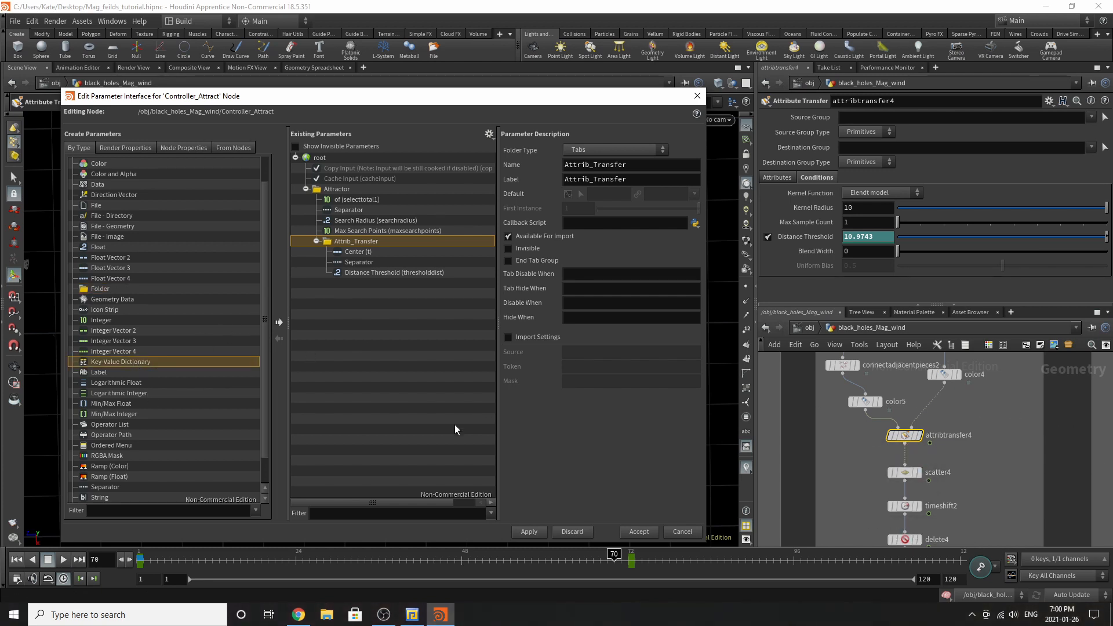
pyautogui.scroll(-2, 904, 446)
pyautogui.scroll(2, 915, 486)
pyautogui.click(896, 446)
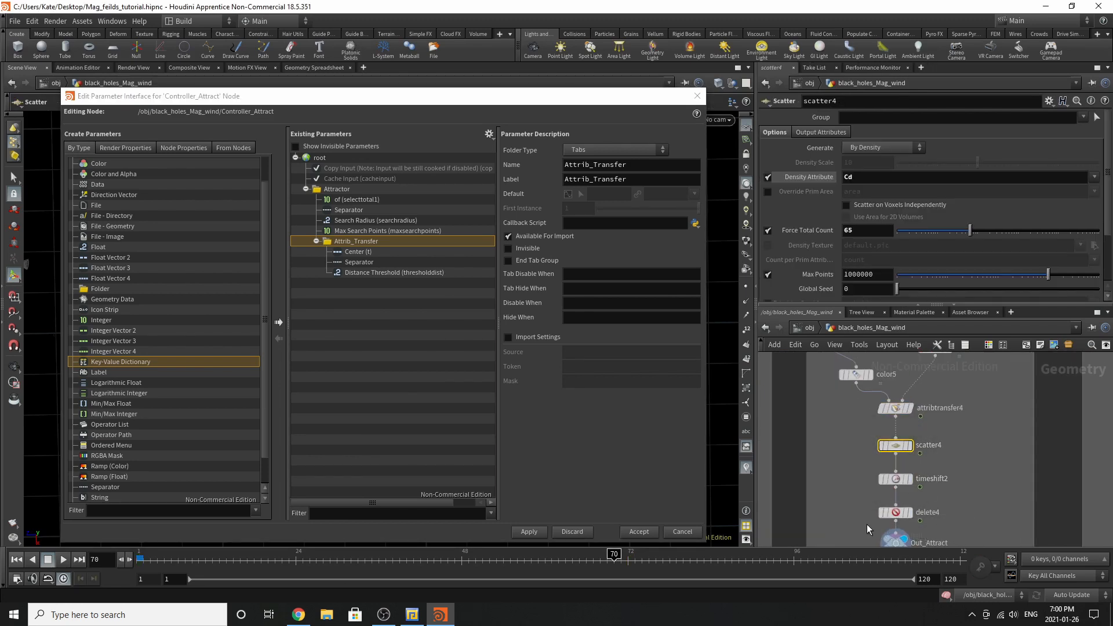
pyautogui.moveTo(126, 485); pyautogui.dragTo(383, 242)
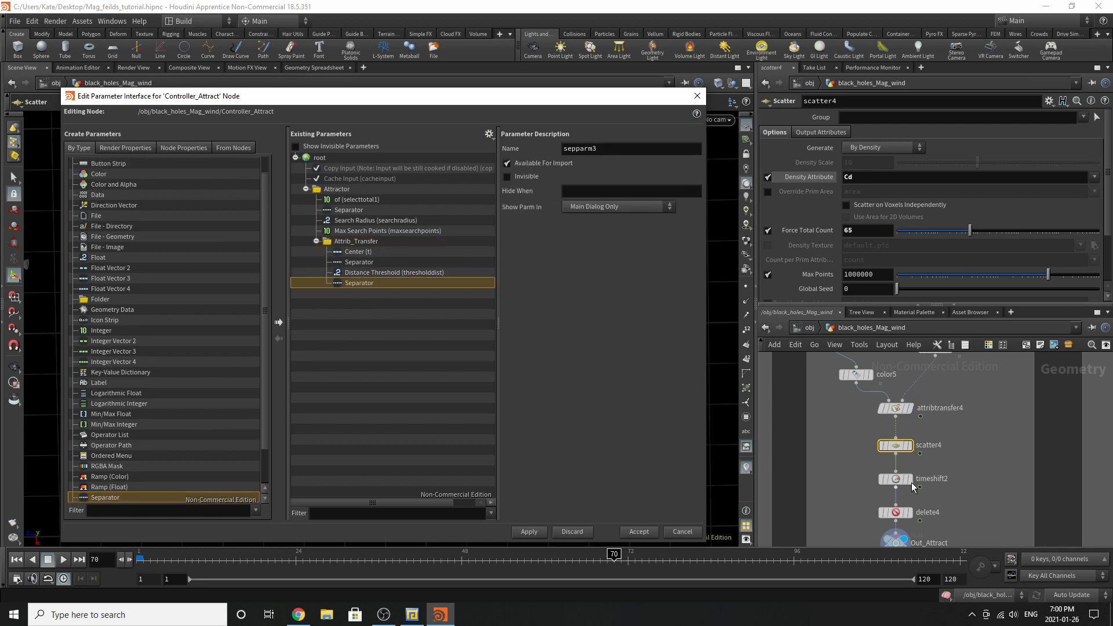
pyautogui.moveTo(798, 234); pyautogui.dragTo(365, 239)
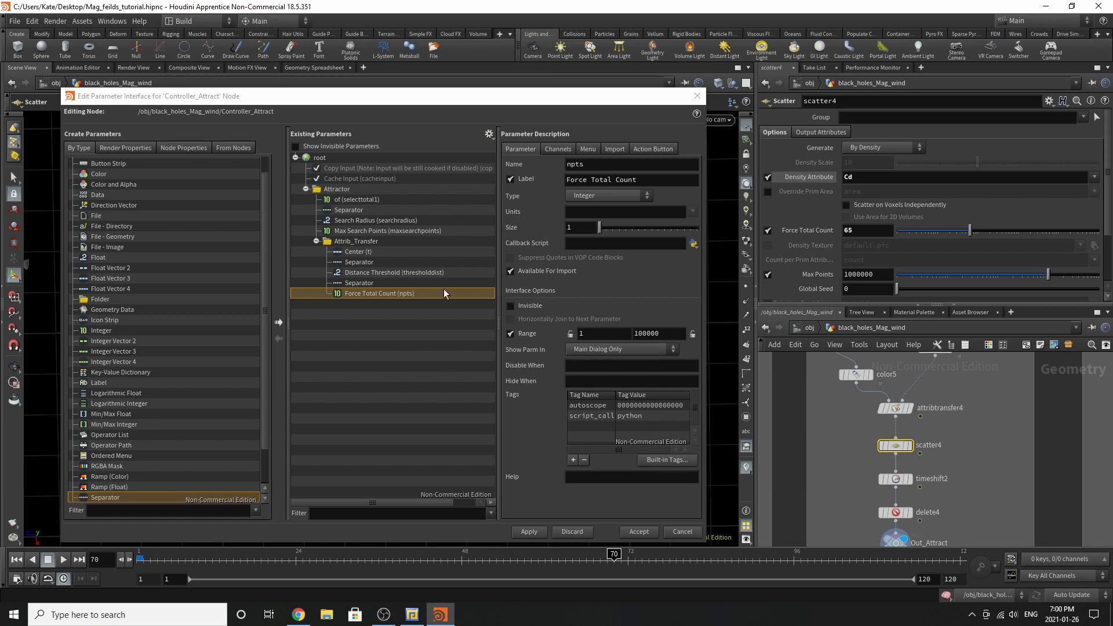
# Set the name and label of the promoted grouprange2 parameter "of" to range_points
pyautogui.scroll(-3, 904, 490)
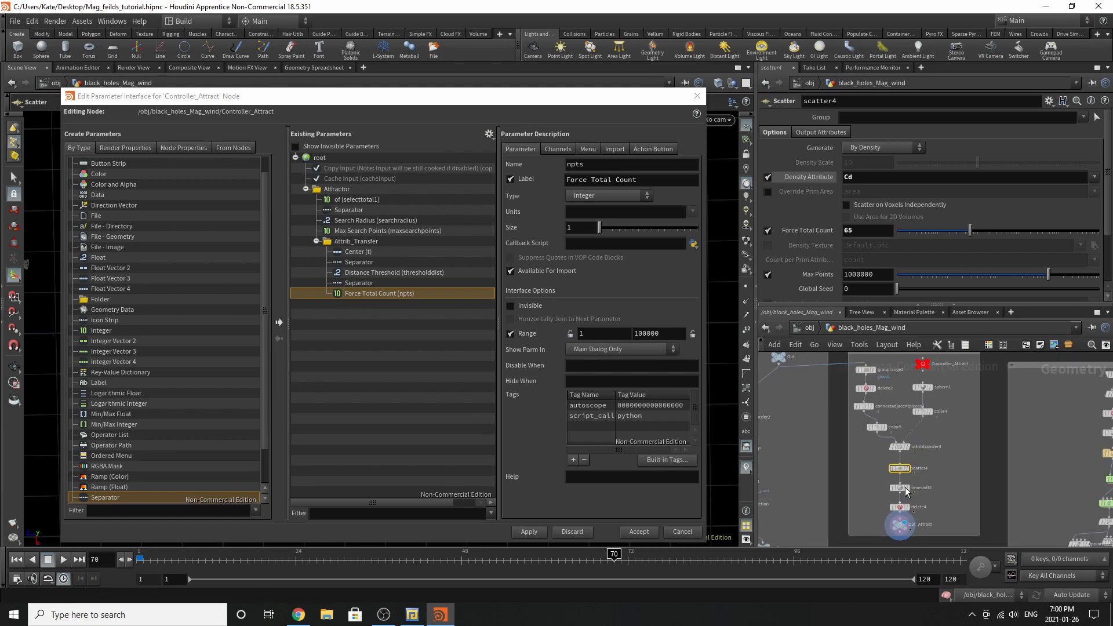
pyautogui.scroll(3, 904, 383)
pyautogui.scroll(-2, 879, 469)
pyautogui.scroll(3, 868, 392)
pyautogui.click(849, 394)
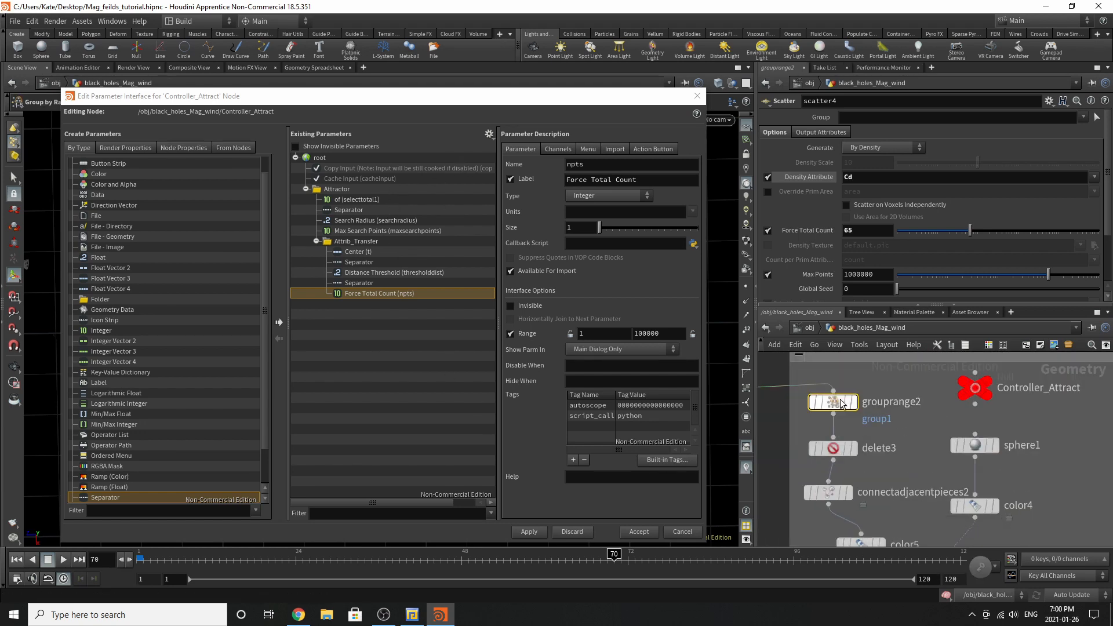
pyautogui.click(358, 201)
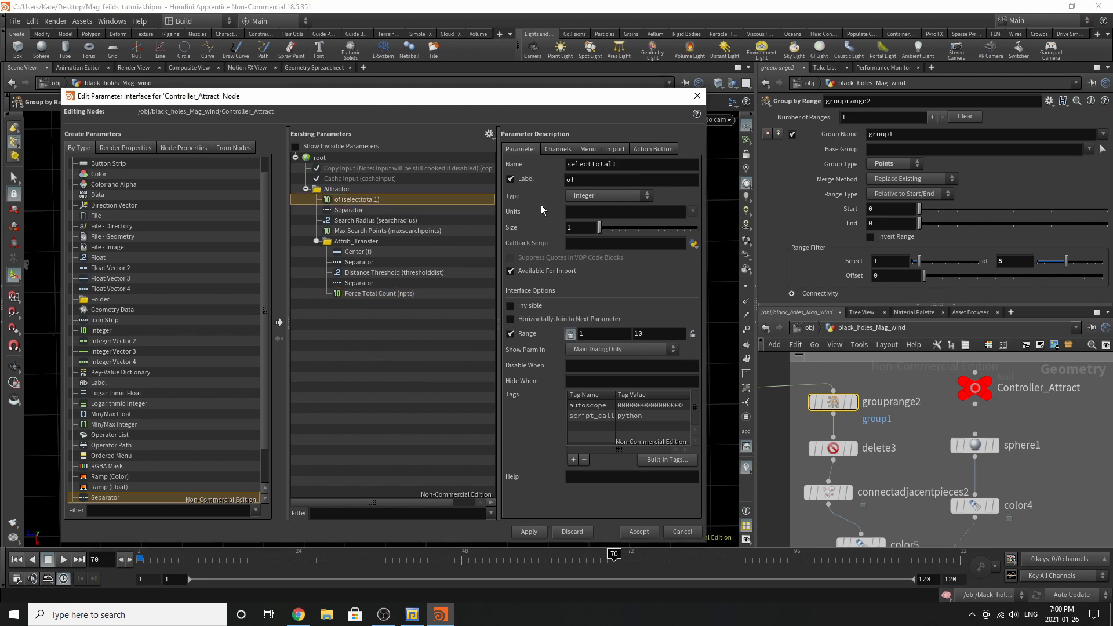
pyautogui.doubleClick(637, 165)
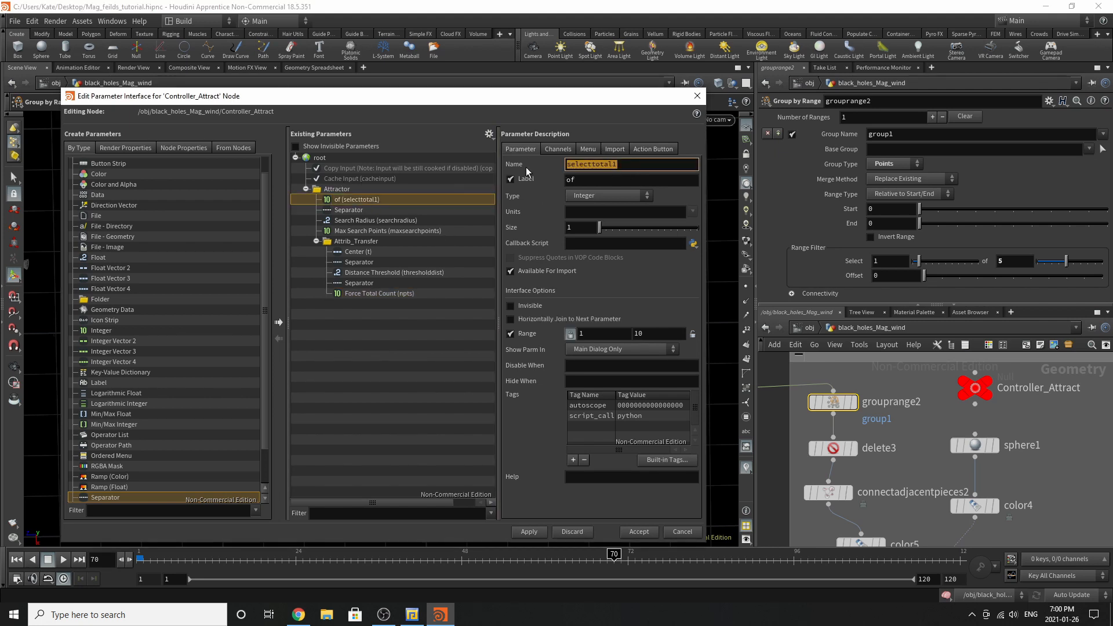
pyautogui.write('range_points')
pyautogui.press('Return')
pyautogui.hotkey('ctrl', 'c')
pyautogui.press('Tab')
pyautogui.hotkey('ctrl', 'v')
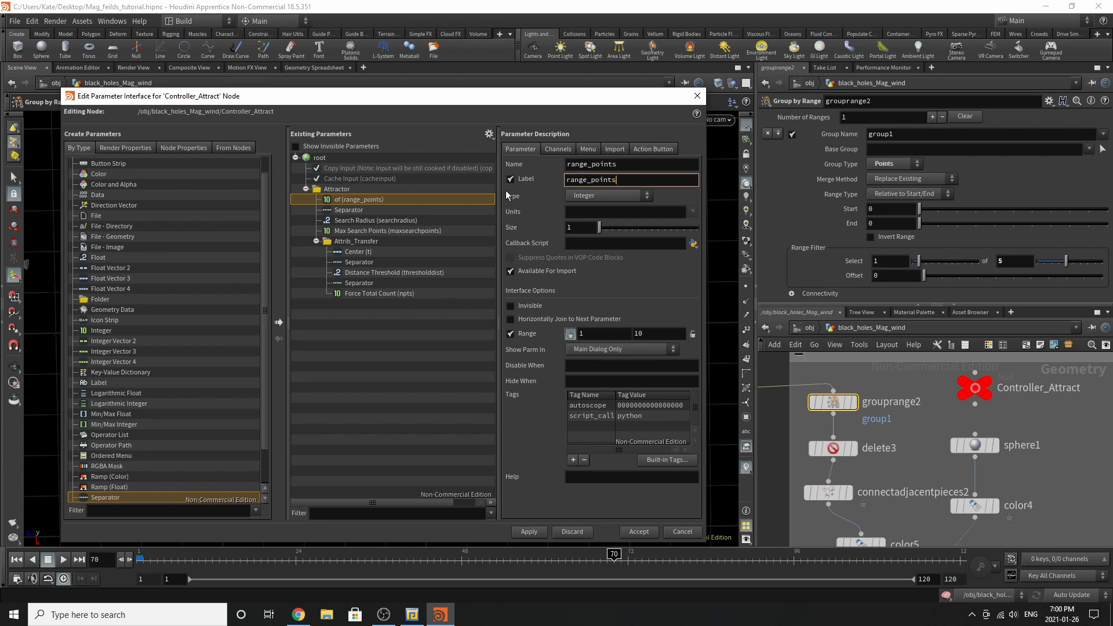
pyautogui.press('Return')
pyautogui.click(387, 221)
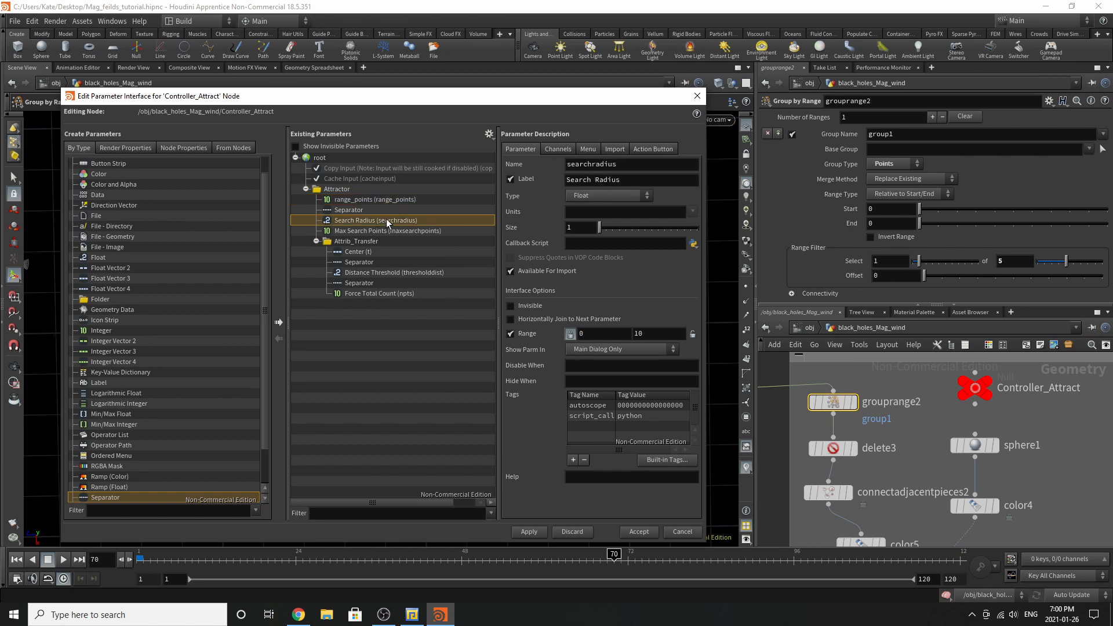
pyautogui.click(830, 492)
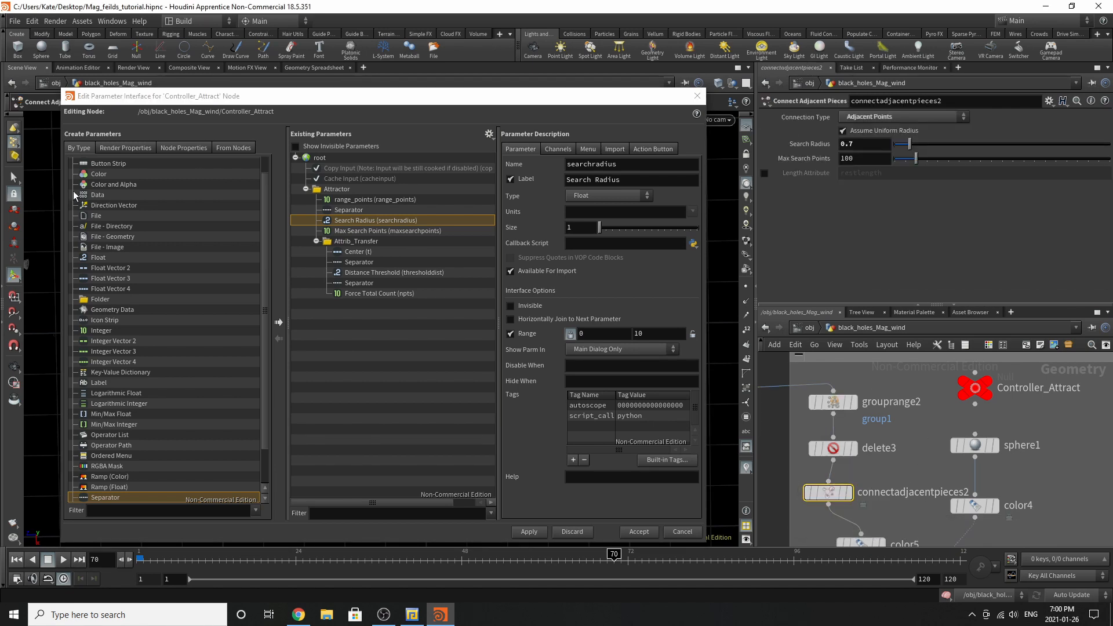
pyautogui.click(392, 230)
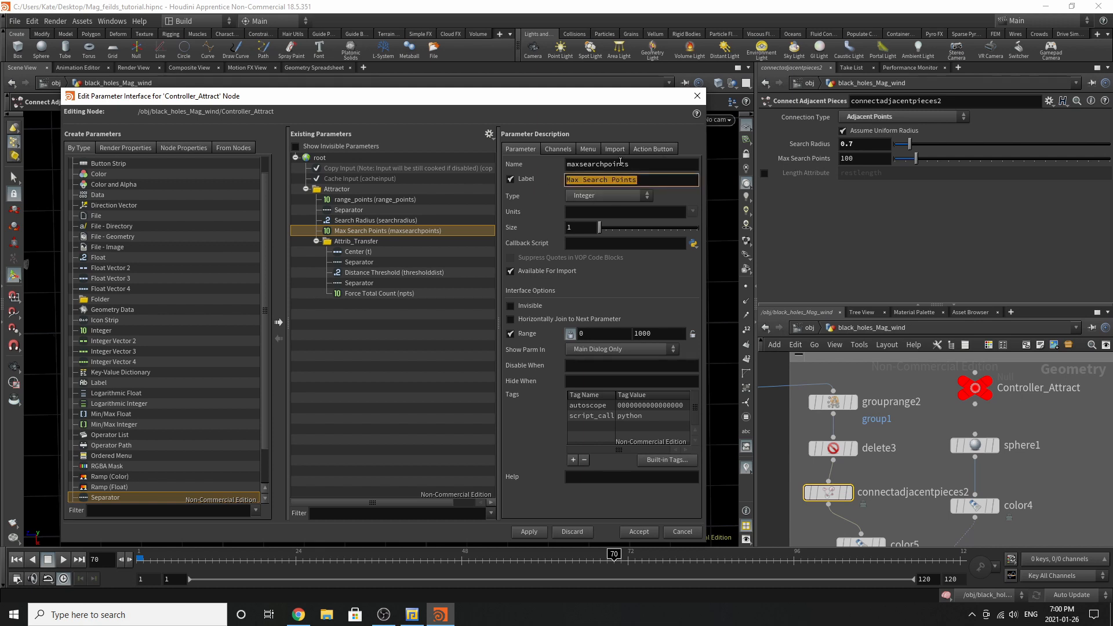
pyautogui.click(355, 221)
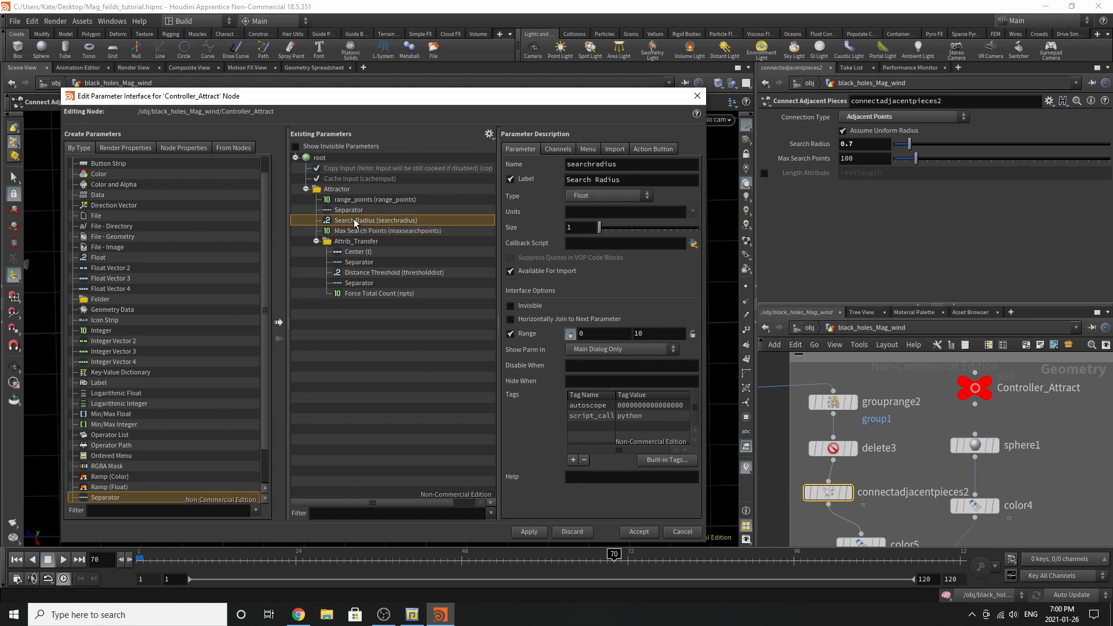
# Set the name and label of the Center parameter in the Attrib_Transfer folder to sphere_pos
pyautogui.click(375, 252)
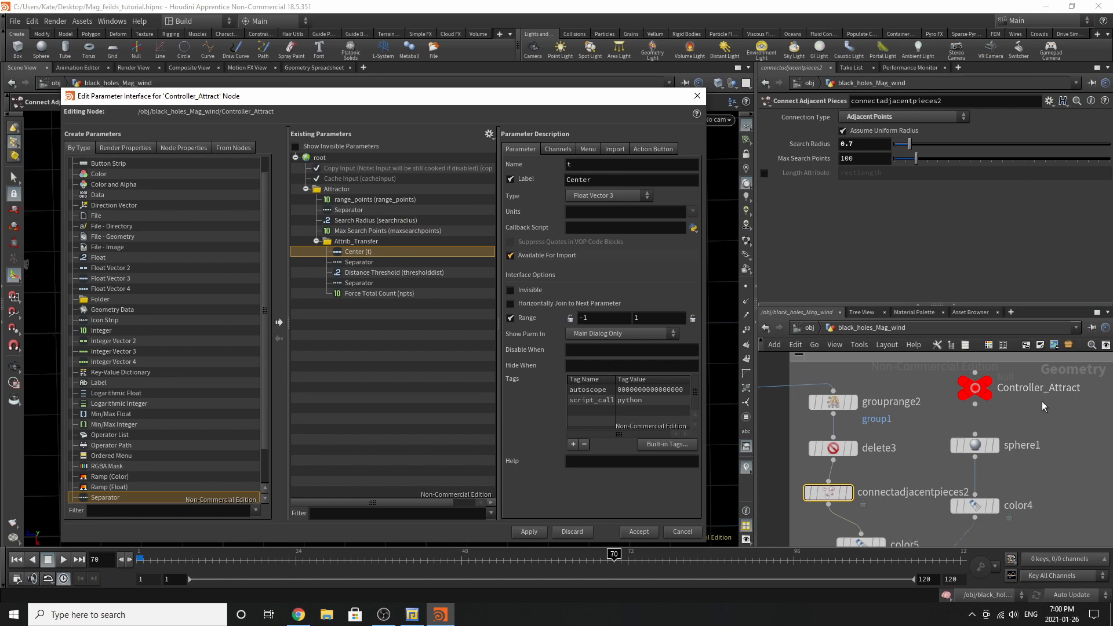
pyautogui.click(976, 446)
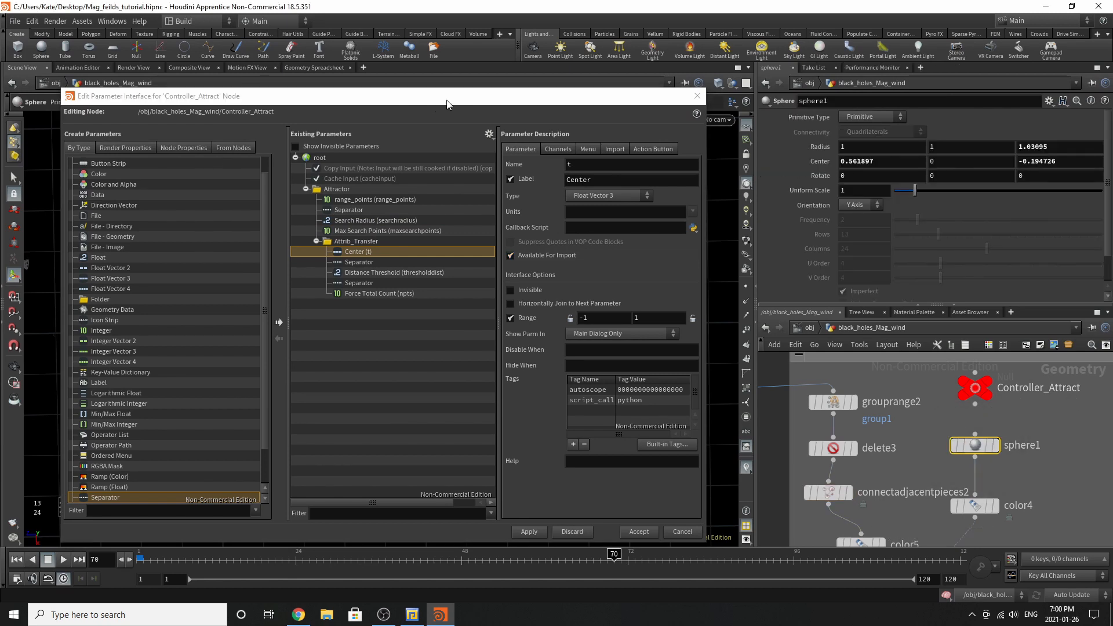
pyautogui.click(465, 194)
pyautogui.write('sp')
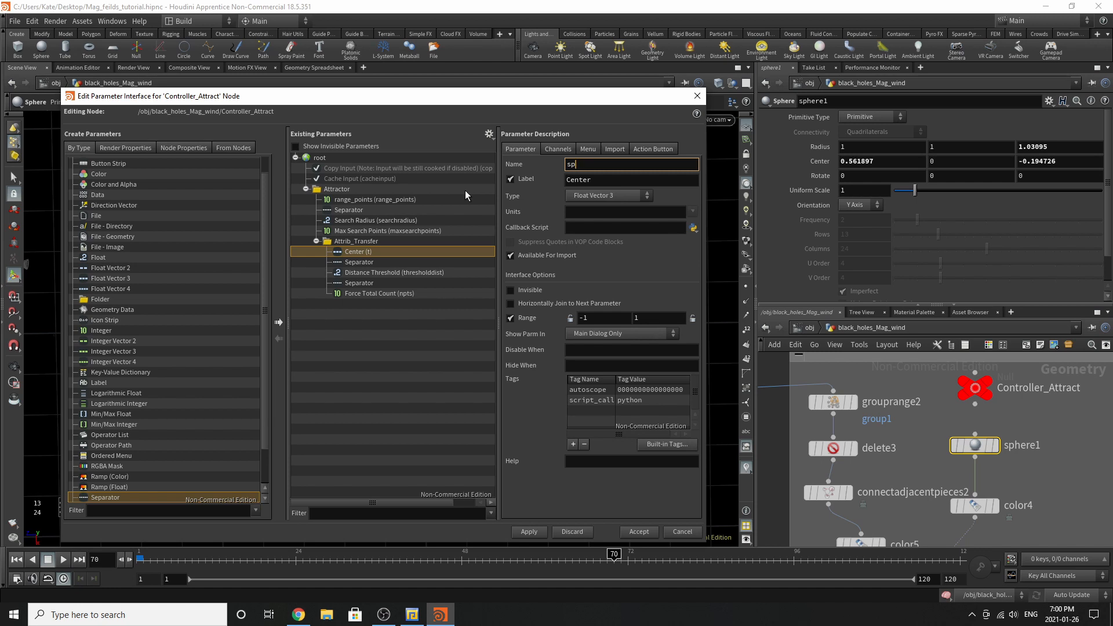
pyautogui.write('here_pos')
pyautogui.press('Return')
pyautogui.press('Tab')
pyautogui.write('sphere_pos')
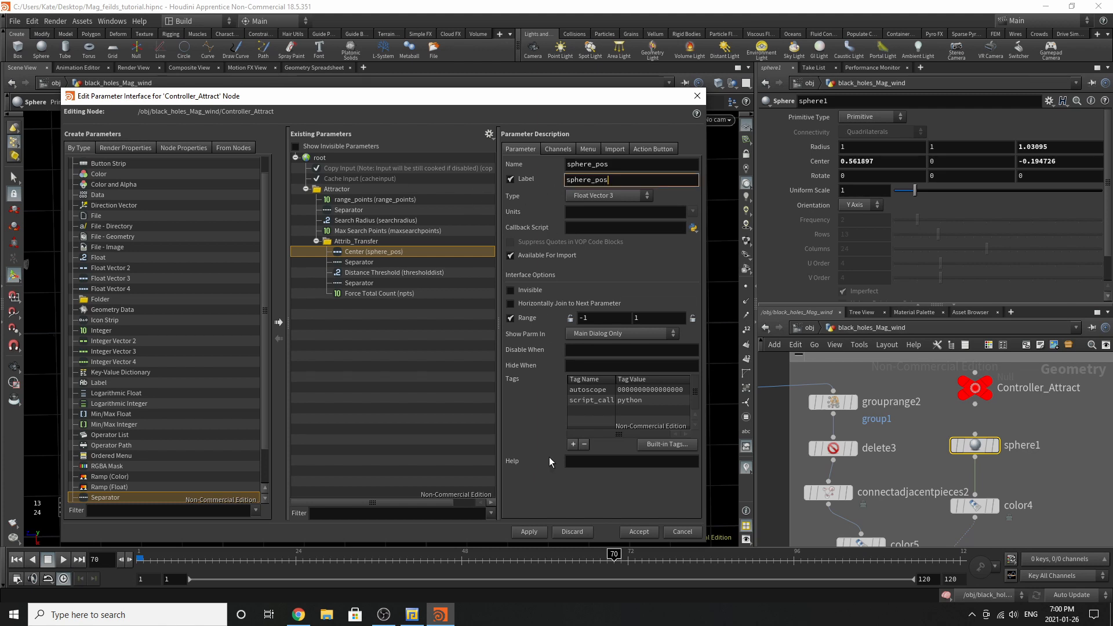
pyautogui.press('Return')
# Set the name and label of the Distance Threshold parameter to attrib_thresh
pyautogui.click(390, 273)
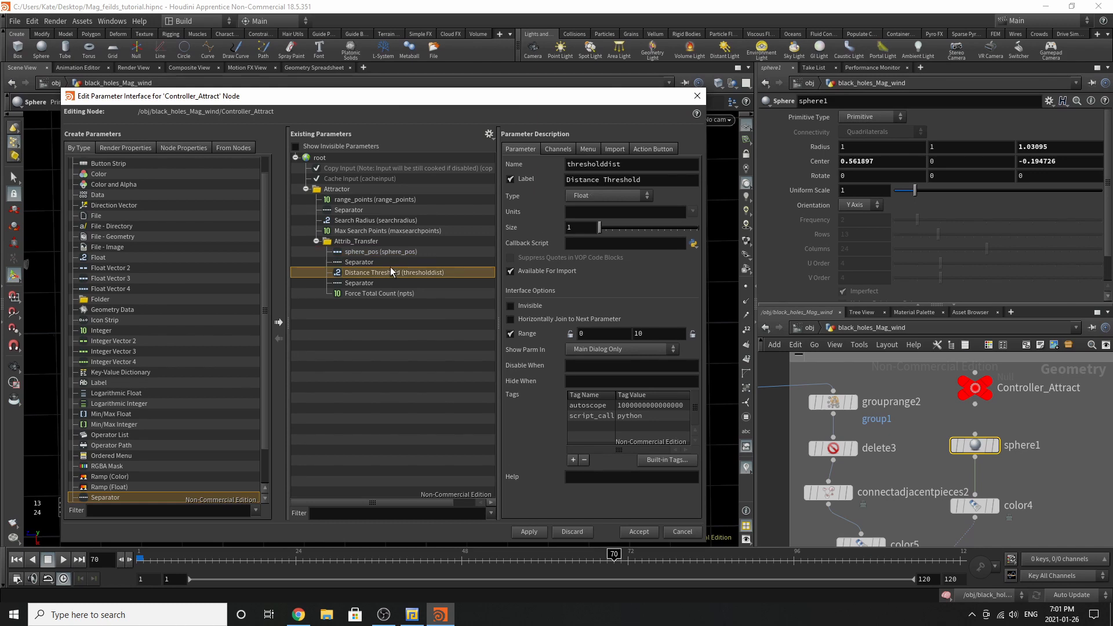
pyautogui.scroll(-3, 945, 398)
pyautogui.scroll(3, 983, 541)
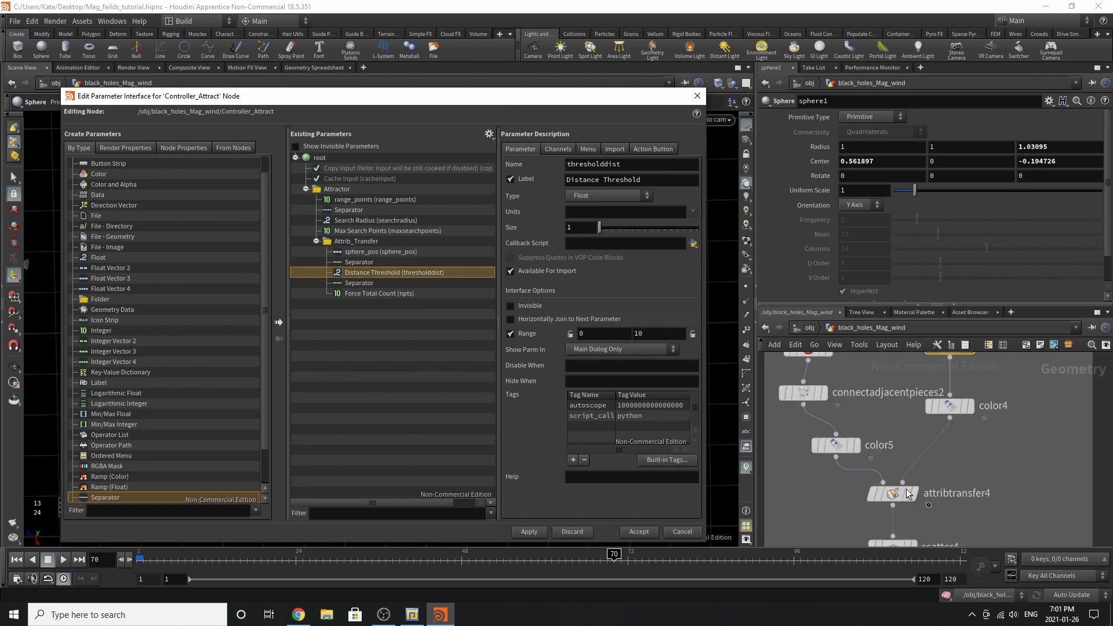
pyautogui.click(891, 494)
pyautogui.doubleClick(619, 164)
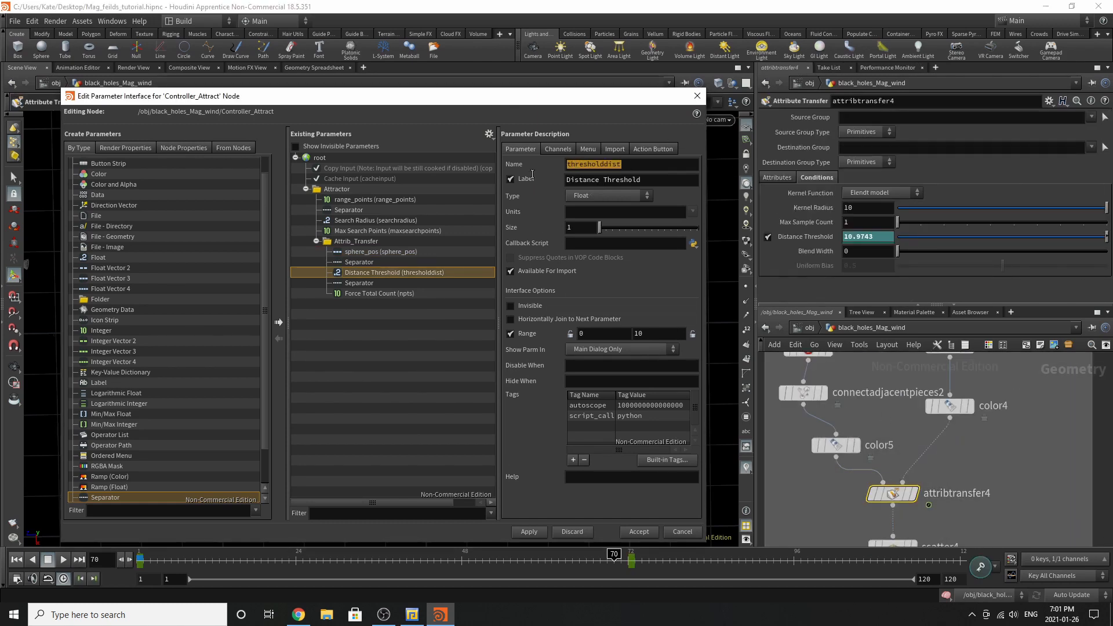
pyautogui.write('att')
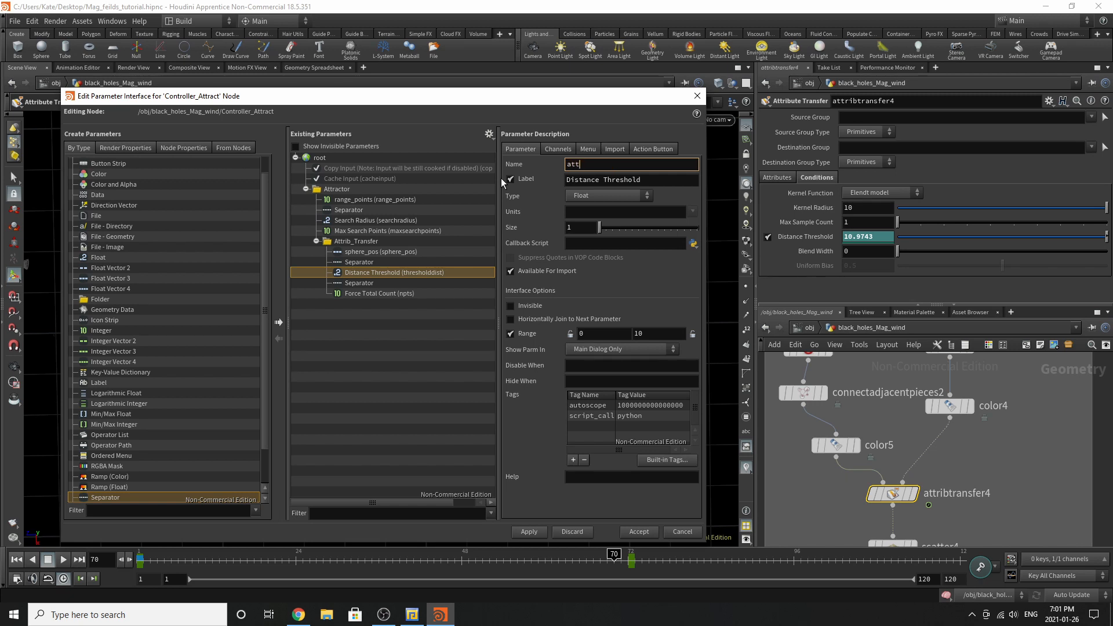
pyautogui.write('rib_thresh')
pyautogui.press('Return')
pyautogui.hotkey('ctrl', 'c')
pyautogui.moveTo(651, 179); pyautogui.dragTo(471, 197)
pyautogui.hotkey('ctrl', 'v')
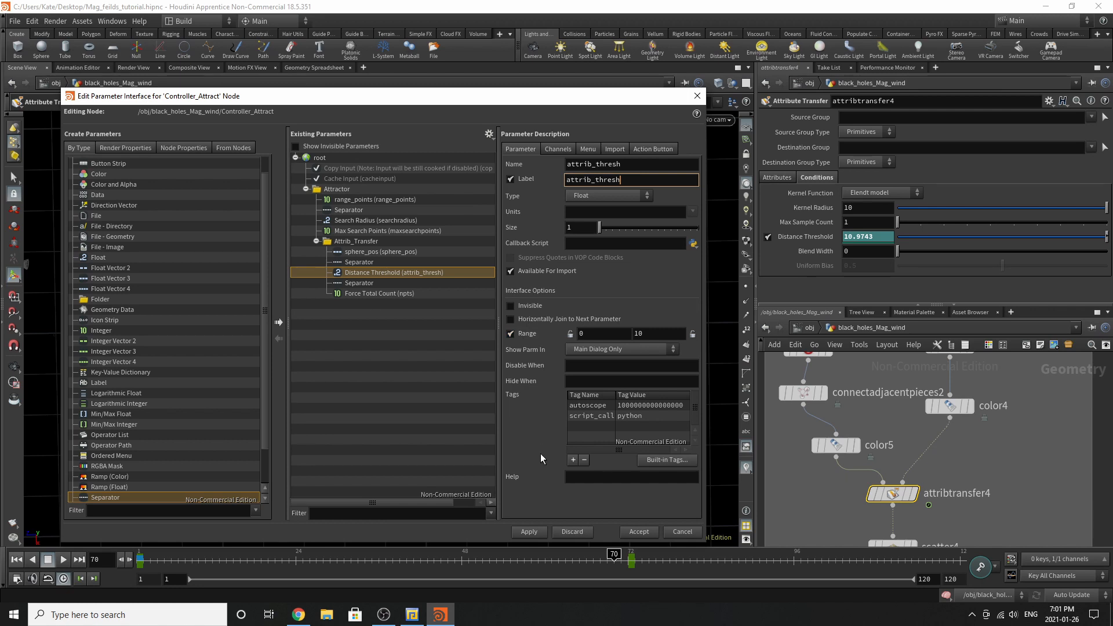
pyautogui.press('Return')
# Set the name and label of the Force Total Count parameter to number_points and accept the parameter interface edits
pyautogui.click(350, 292)
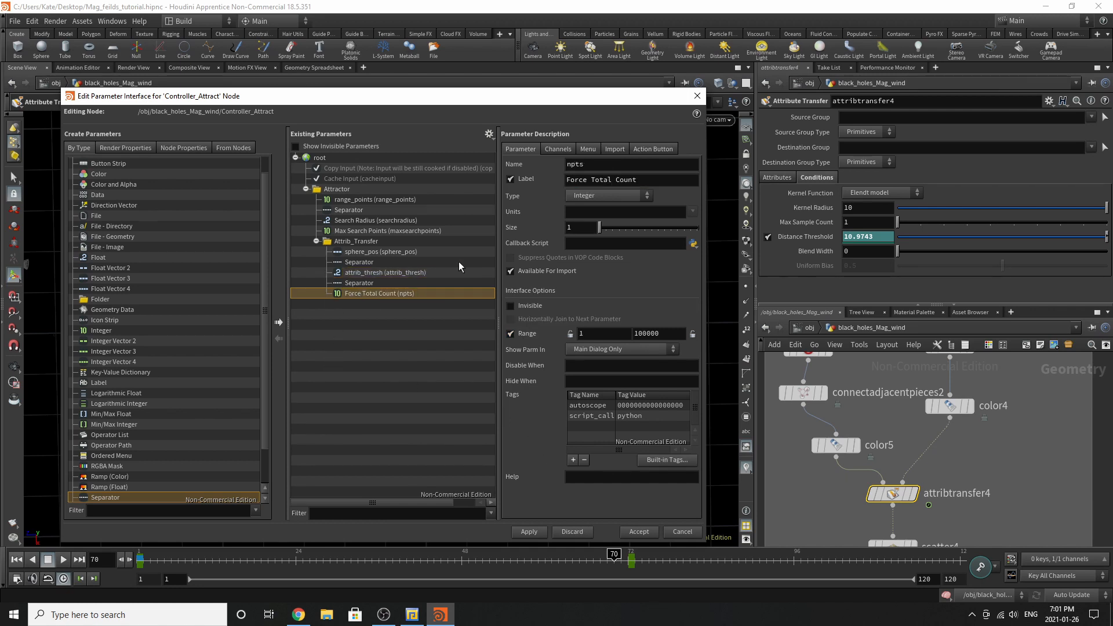
pyautogui.doubleClick(586, 164)
pyautogui.write('number_point')
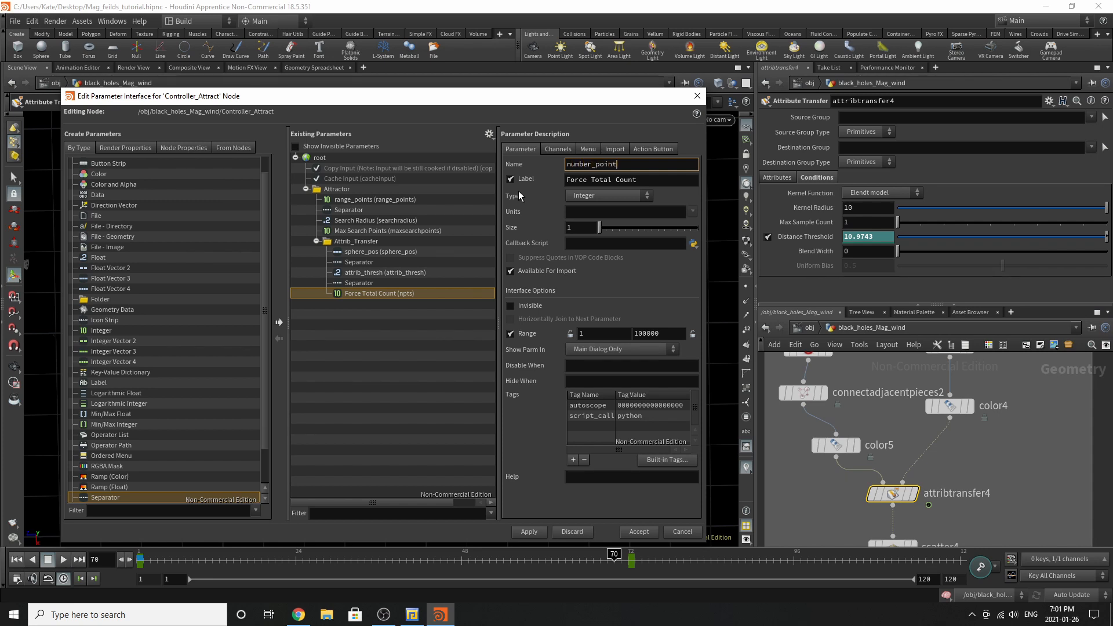
pyautogui.doubleClick(632, 163)
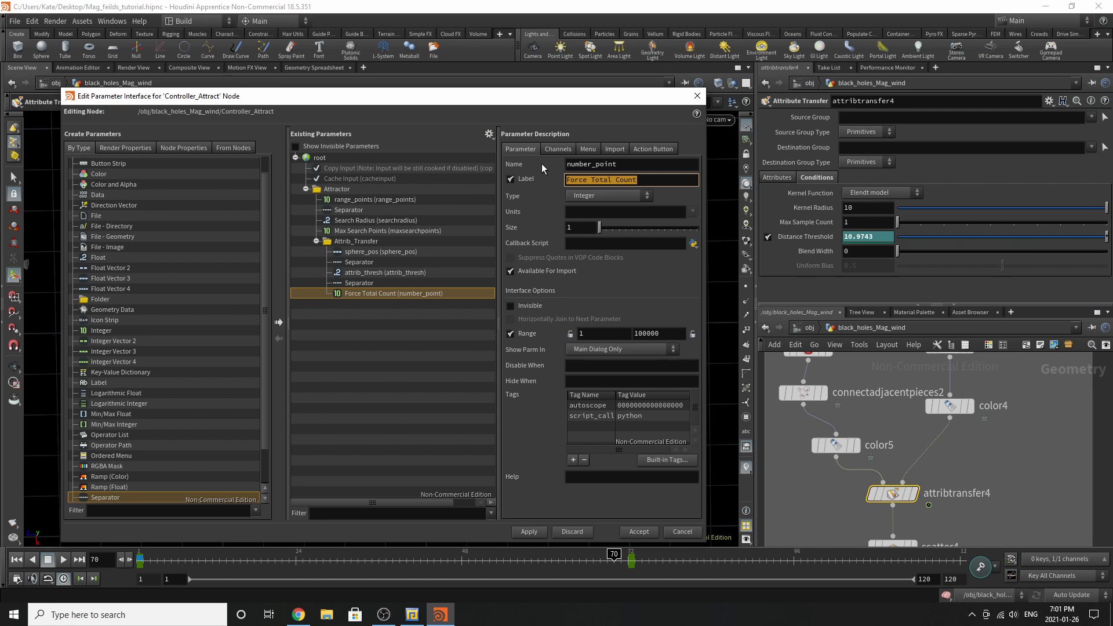
pyautogui.write('number_point')
pyautogui.click(638, 166)
pyautogui.write('s')
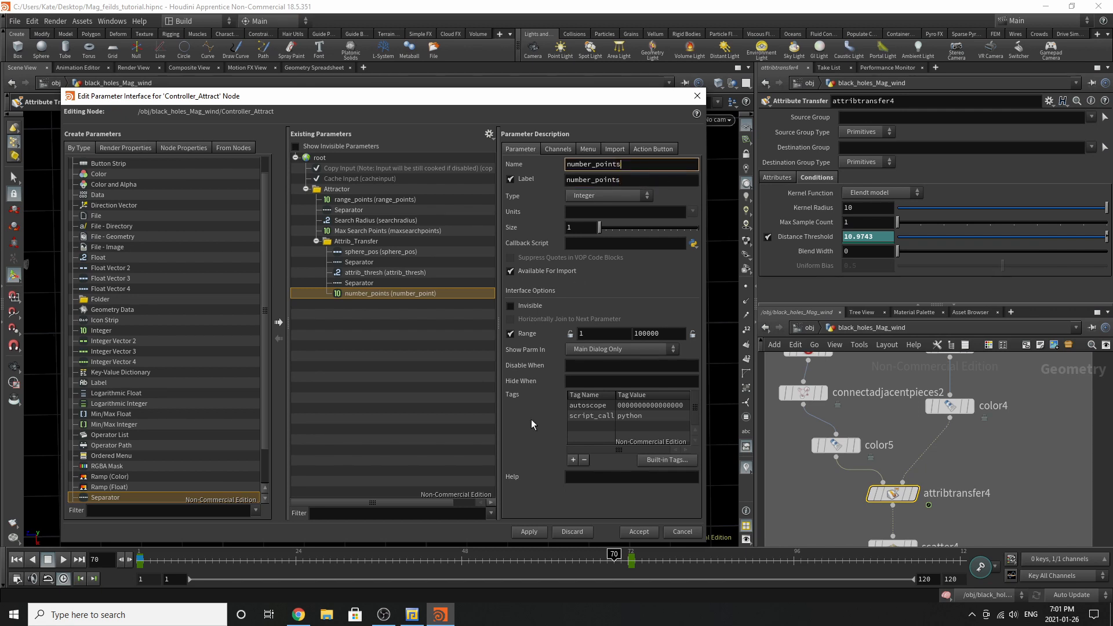
pyautogui.click(649, 533)
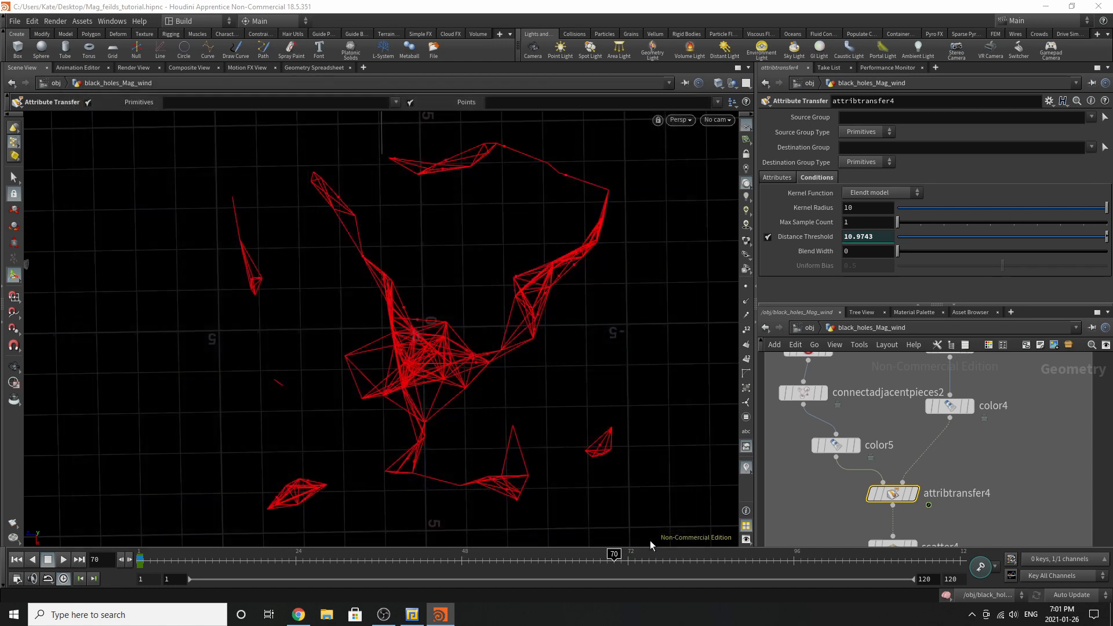
# Move the Controller_Attract null below color5, beside attribtransfer4 in the network
pyautogui.scroll(-4, 898, 423)
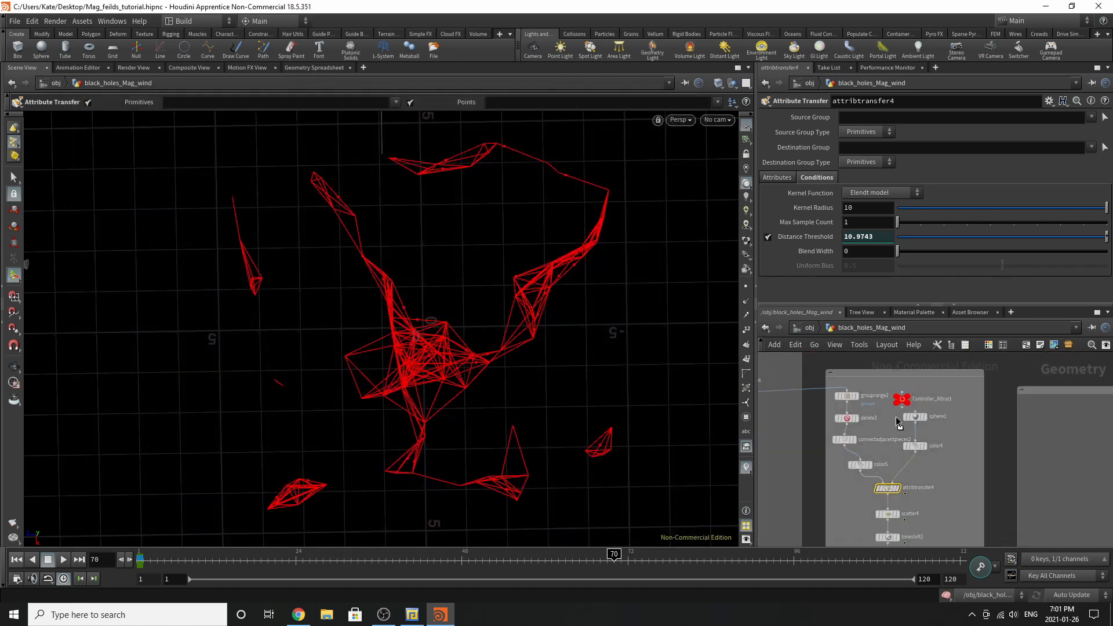
pyautogui.moveTo(902, 399); pyautogui.dragTo(841, 494)
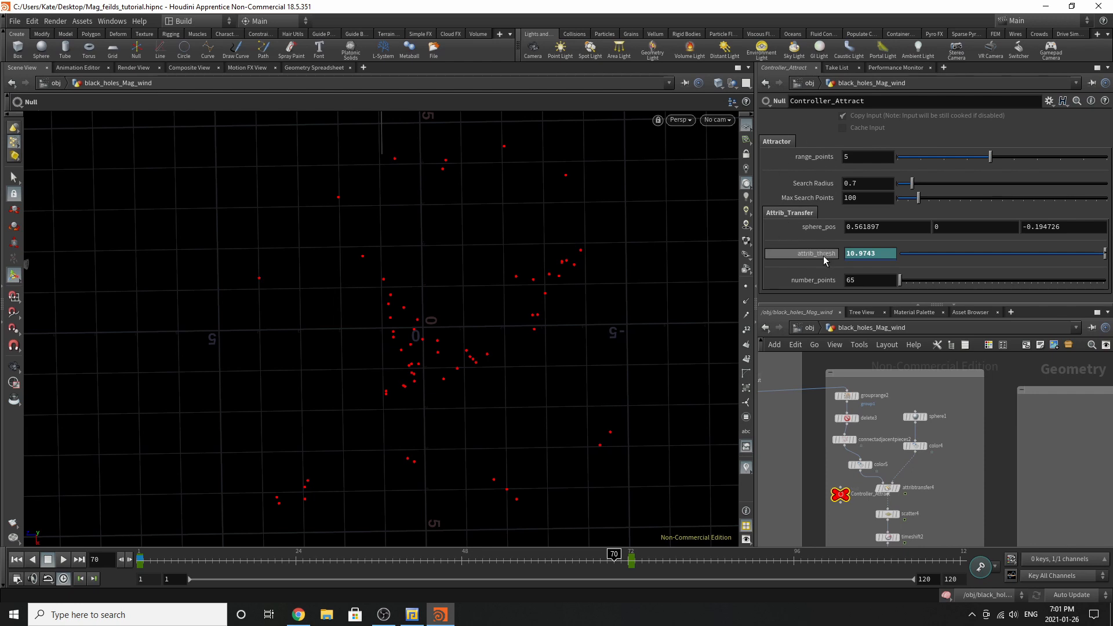
# Display the output of the Emitter object merge node at the start of the magnet network
pyautogui.scroll(-4, 918, 395)
pyautogui.scroll(-3, 909, 429)
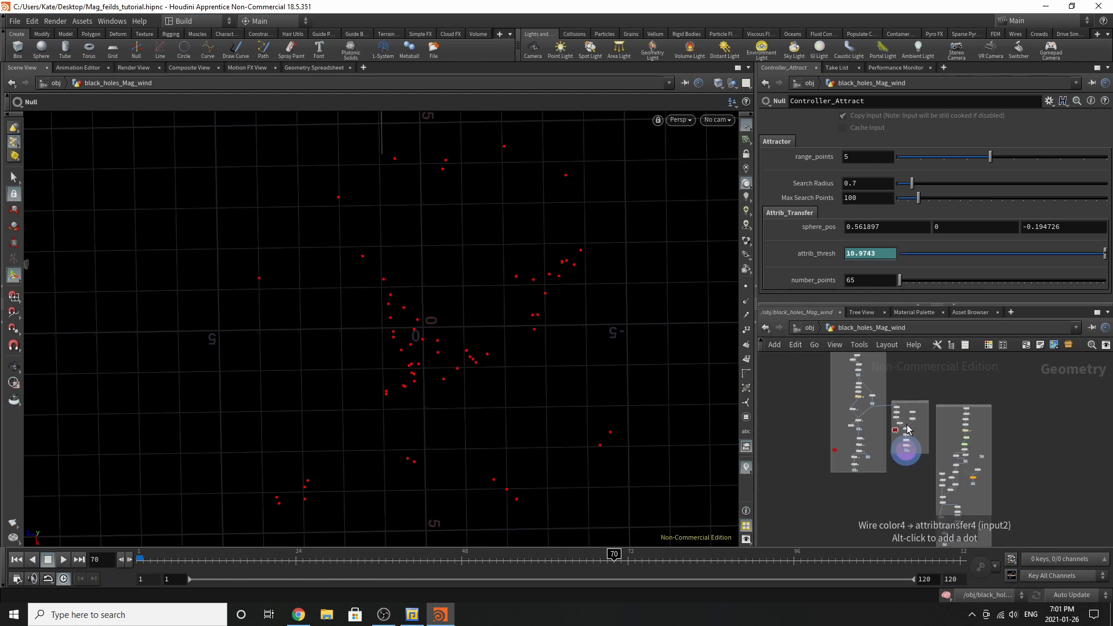
pyautogui.scroll(8, 965, 417)
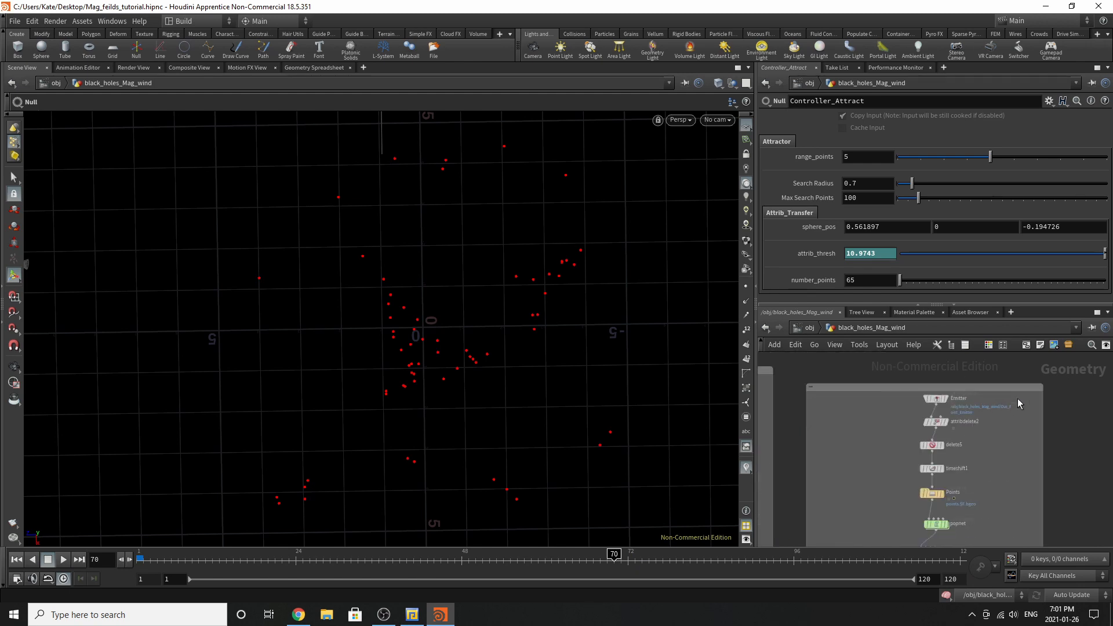
pyautogui.click(918, 398)
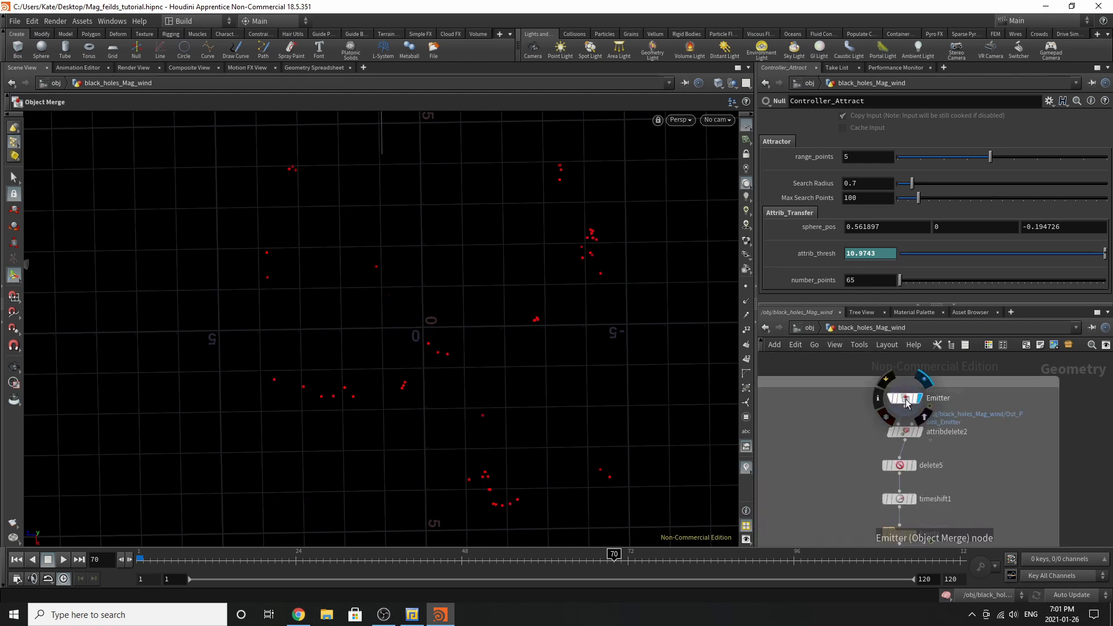
# Examine the Emitter object merge's settings and review its points along the timeline up to frame 120
pyautogui.click(905, 399)
pyautogui.moveTo(227, 559); pyautogui.dragTo(538, 555)
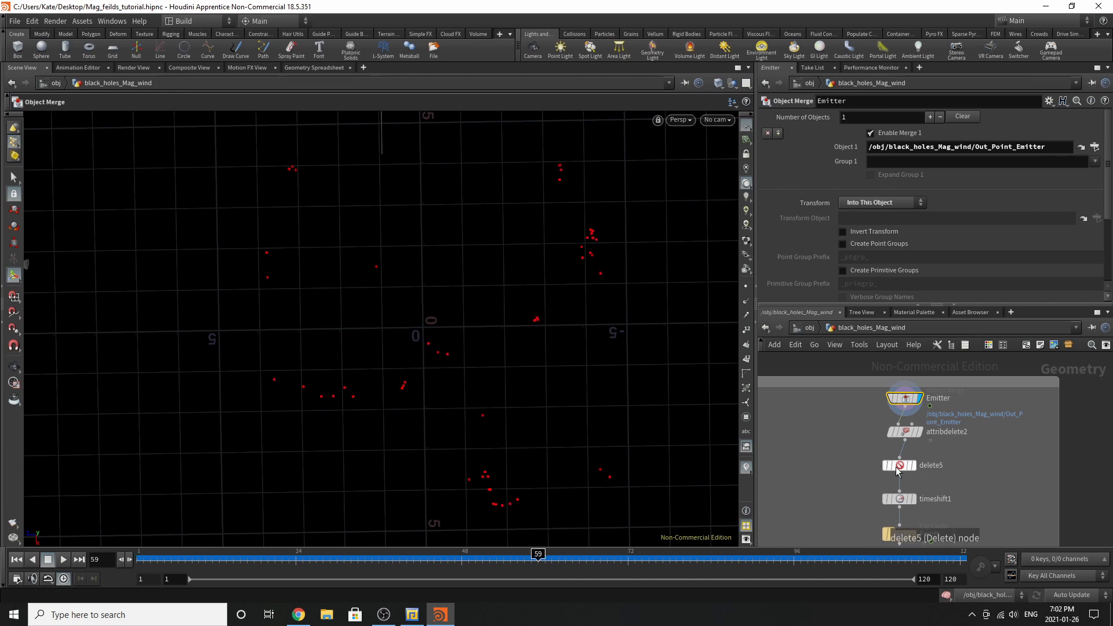
pyautogui.moveTo(669, 549); pyautogui.dragTo(965, 556)
pyautogui.scroll(2, 951, 434)
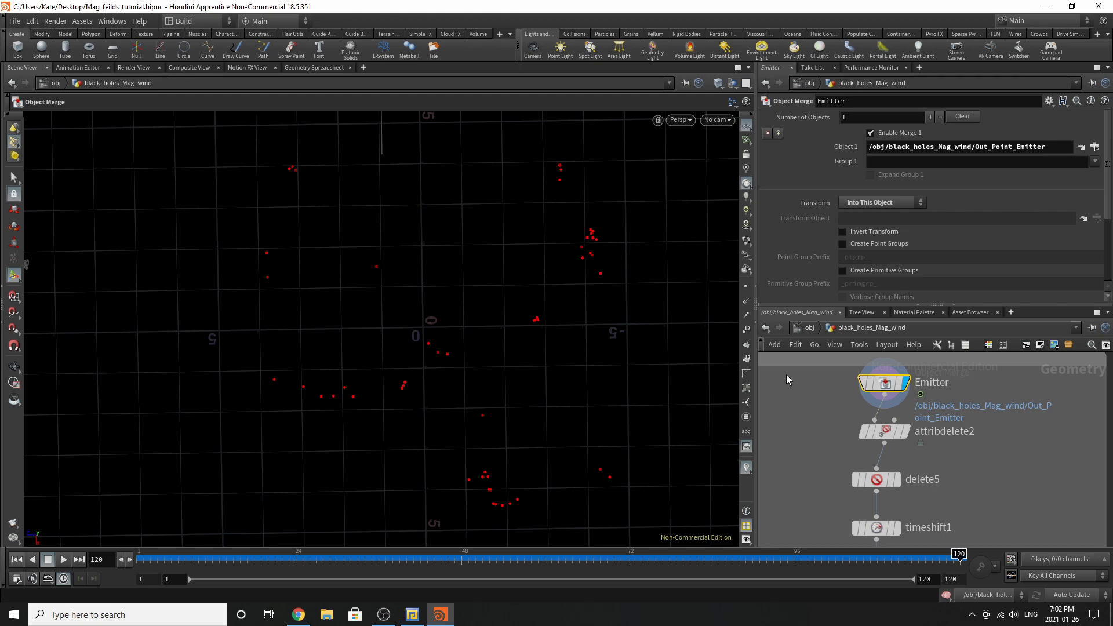
# Display the outputs of attribdelete2 and delete5 in turn, and review delete5's points along the timeline up to frame 120
pyautogui.click(902, 431)
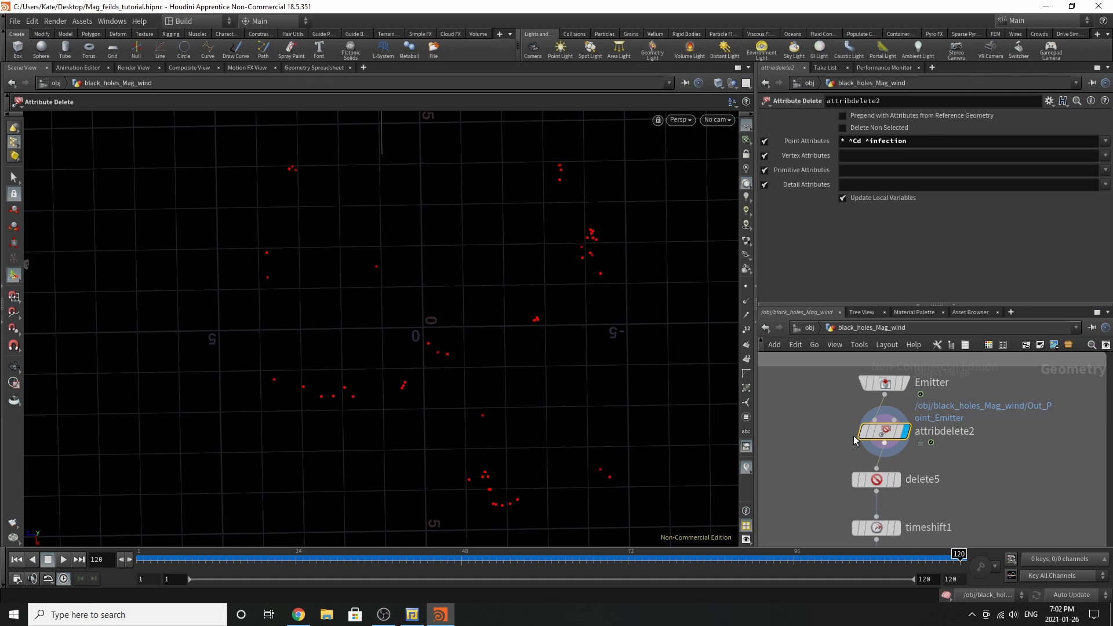
pyautogui.scroll(-2, 872, 472)
pyautogui.click(864, 453)
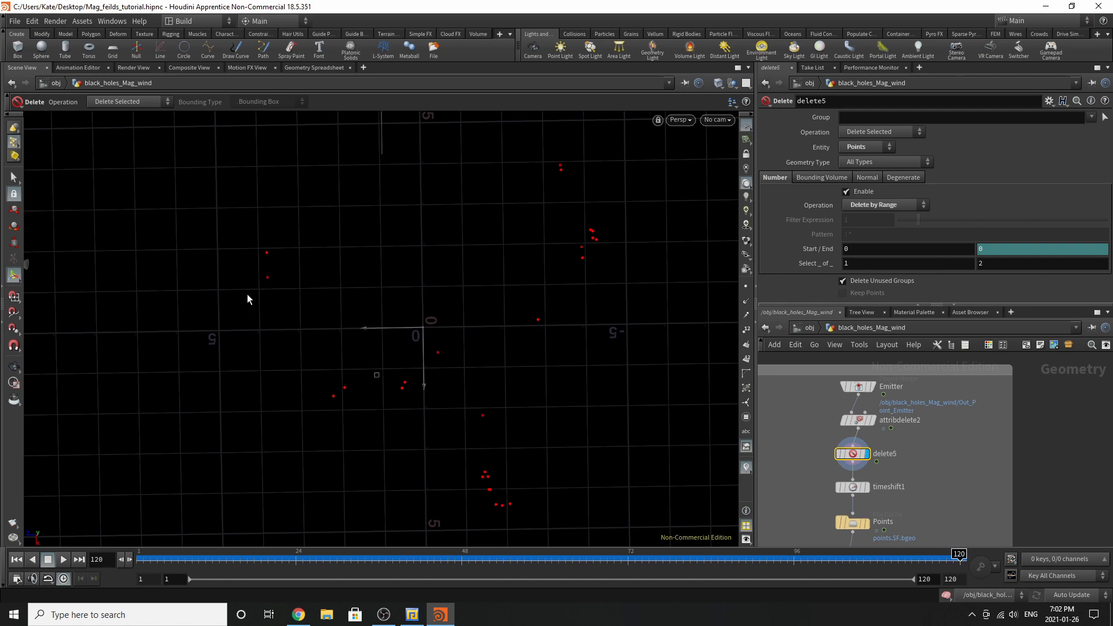
pyautogui.moveTo(304, 561)
pyautogui.mouseDown()
pyautogui.moveTo(719, 571)
pyautogui.moveTo(238, 592)
pyautogui.moveTo(974, 571)
pyautogui.mouseUp()
pyautogui.scroll(3, 820, 492)
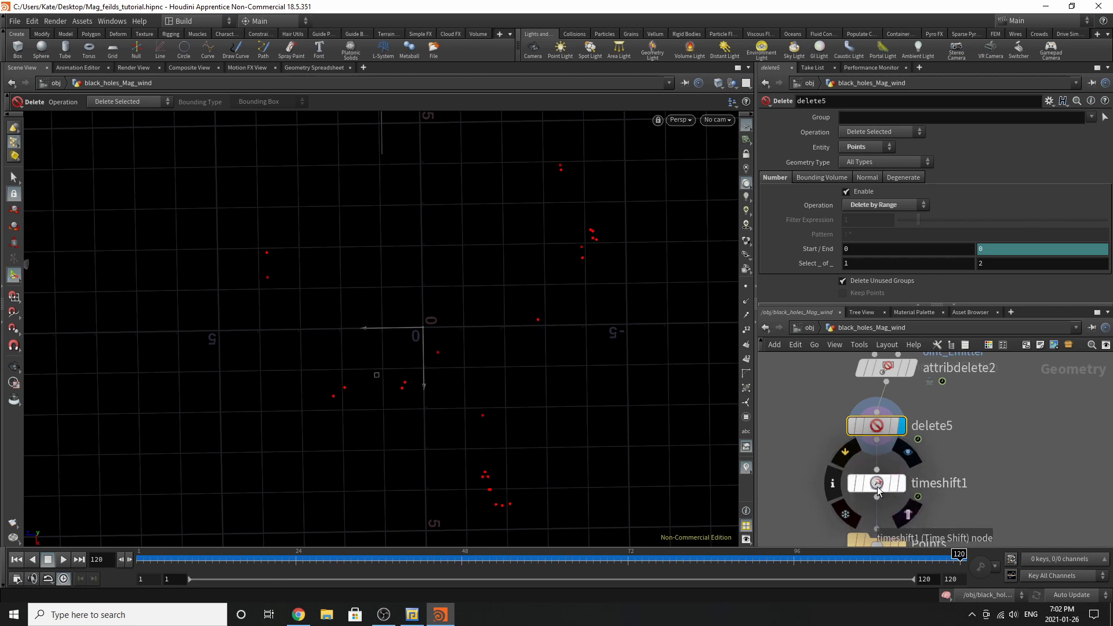
# Display the outputs of timeshift1 and the Points file cache in turn and examine their settings
pyautogui.click(878, 484)
pyautogui.click(900, 483)
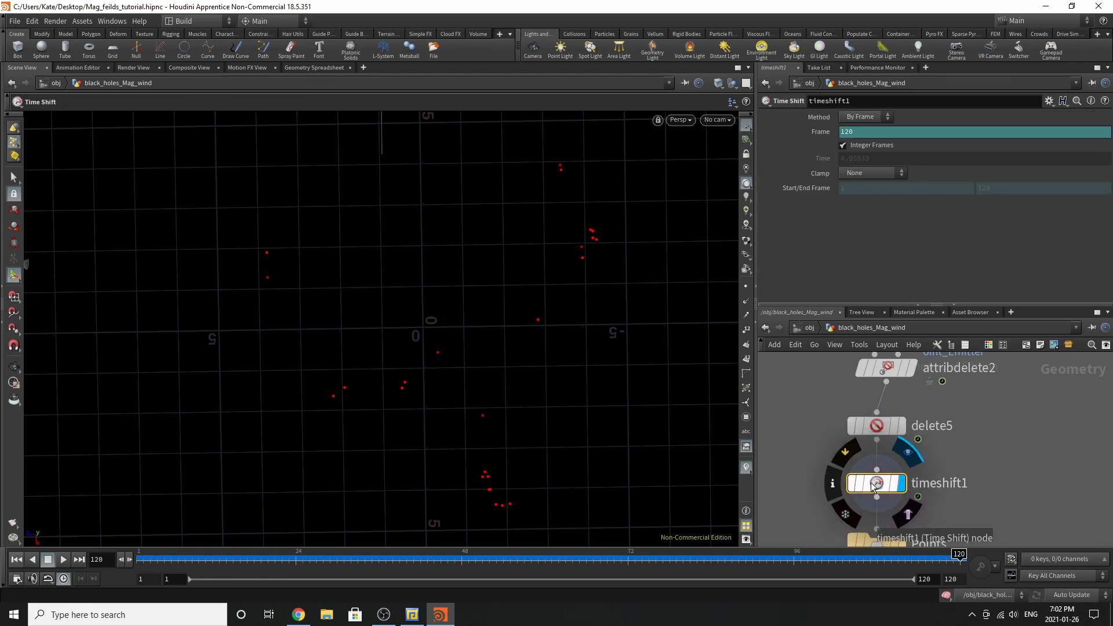
pyautogui.scroll(-5, 876, 445)
pyautogui.scroll(5, 896, 465)
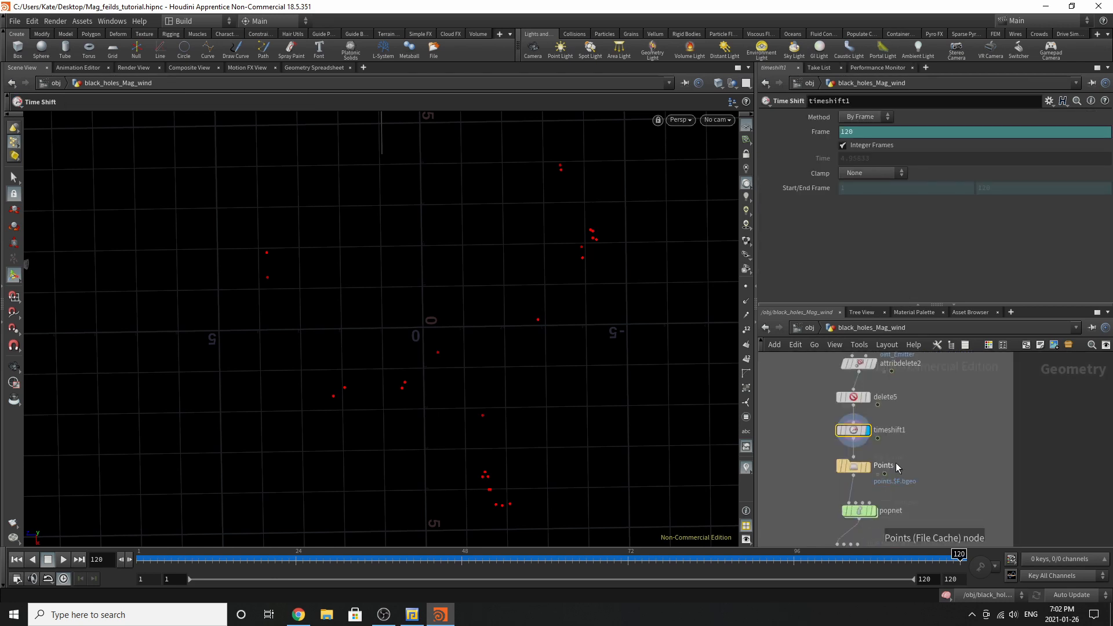
pyautogui.click(864, 466)
pyautogui.click(853, 465)
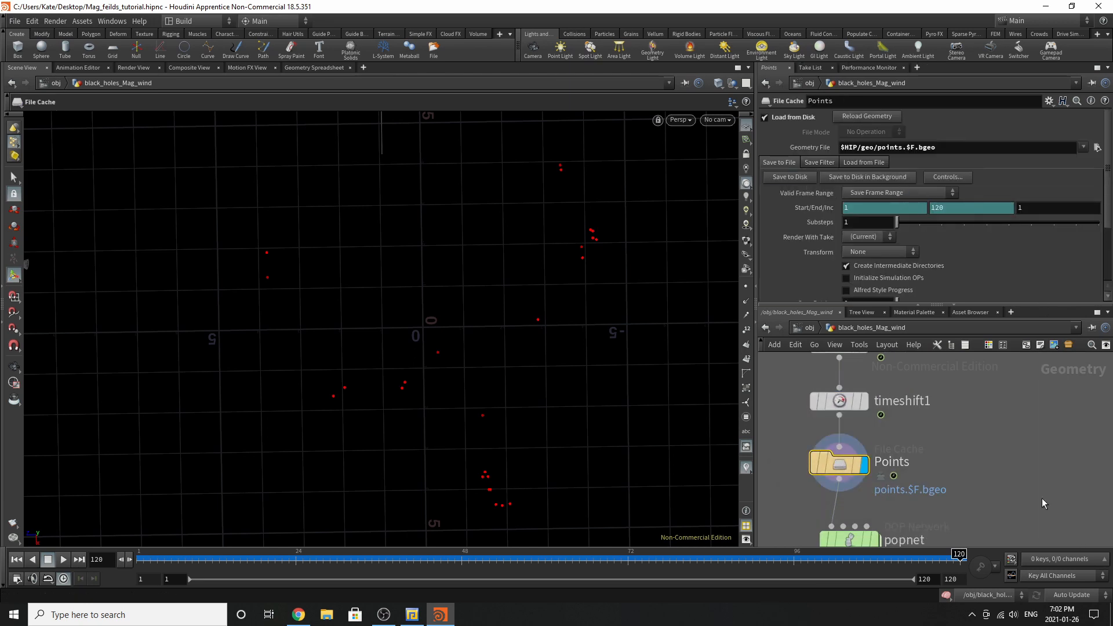
pyautogui.scroll(-4, 1042, 498)
pyautogui.scroll(4, 872, 498)
# Display the output of the popnet DOP network and return the timeline to frame 1
pyautogui.moveTo(869, 468); pyautogui.dragTo(850, 462)
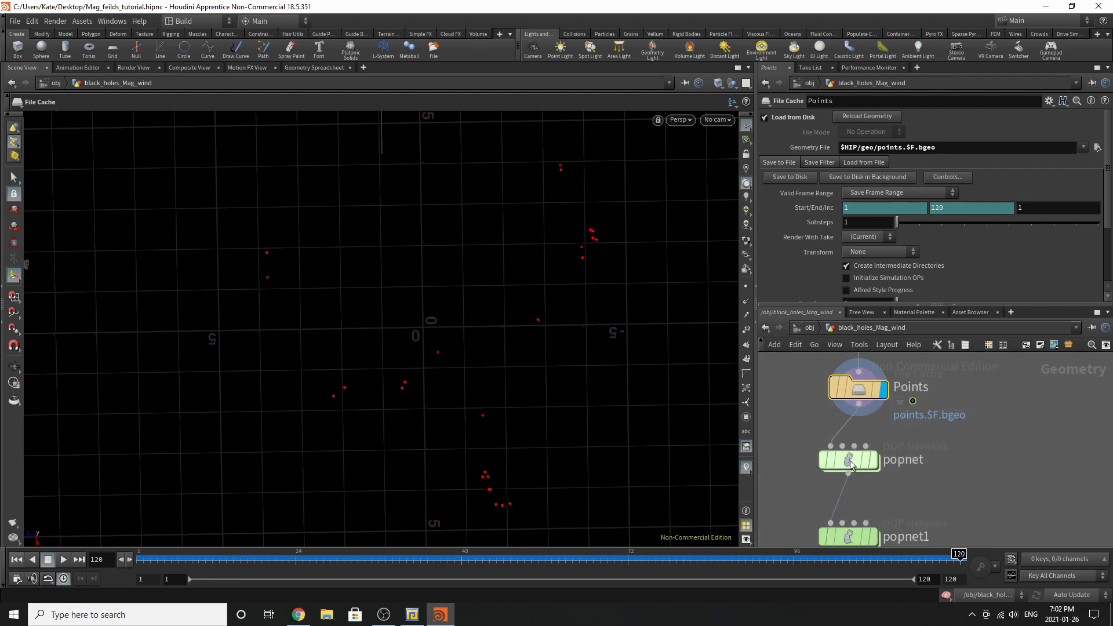
pyautogui.click(873, 461)
pyautogui.click(856, 464)
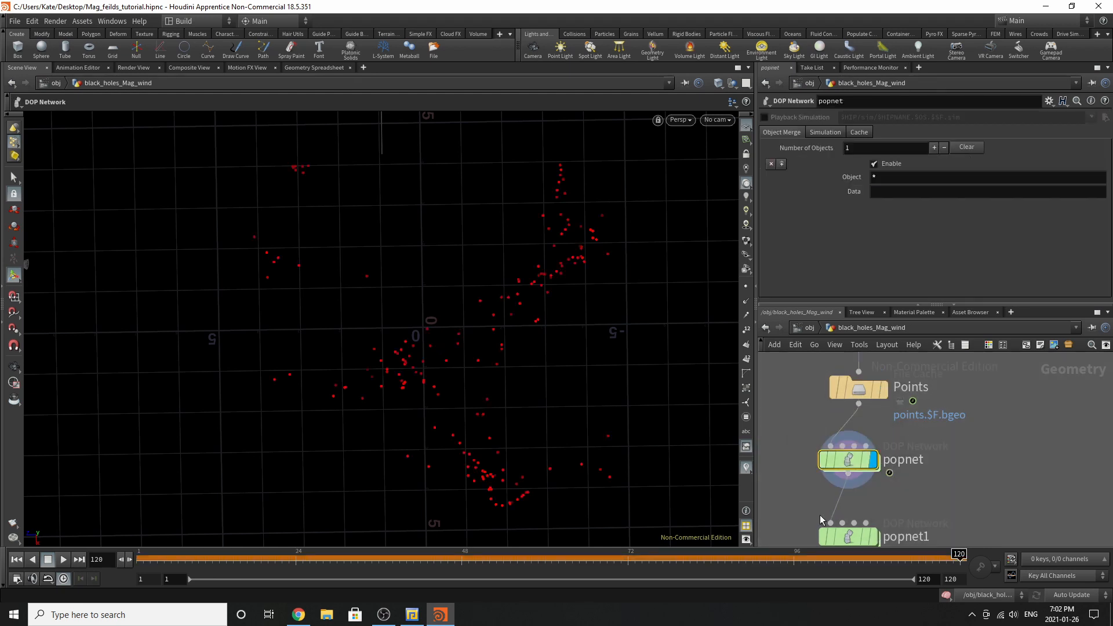
pyautogui.click(16, 559)
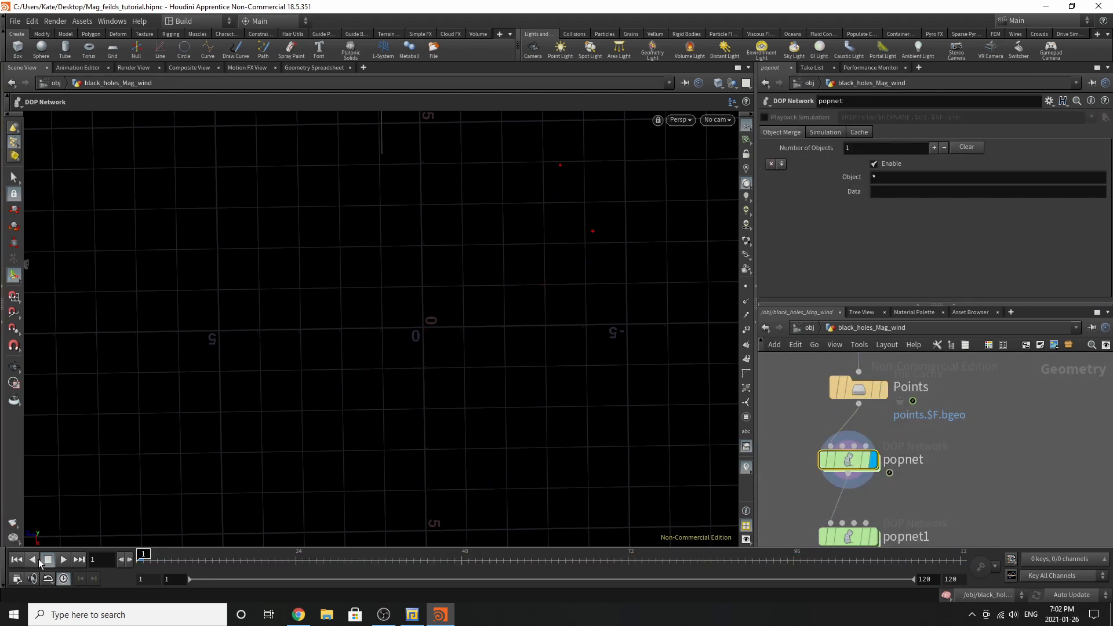
# Go inside popnet and examine the source, birth and attribute settings of source_first_input
pyautogui.doubleClick(846, 459)
pyautogui.scroll(3, 900, 450)
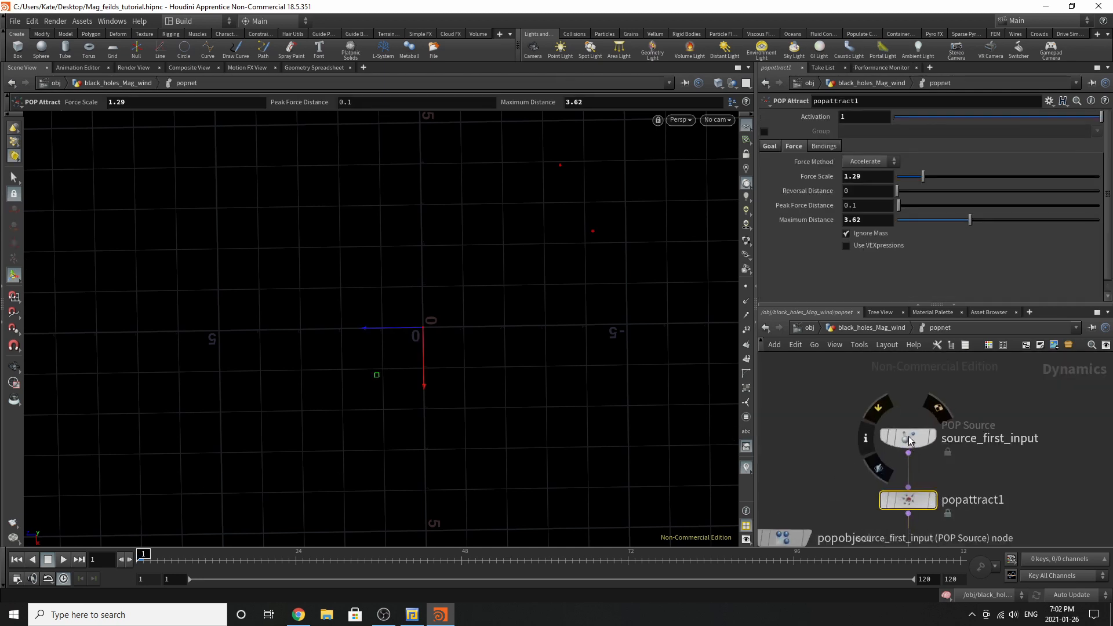
pyautogui.click(905, 441)
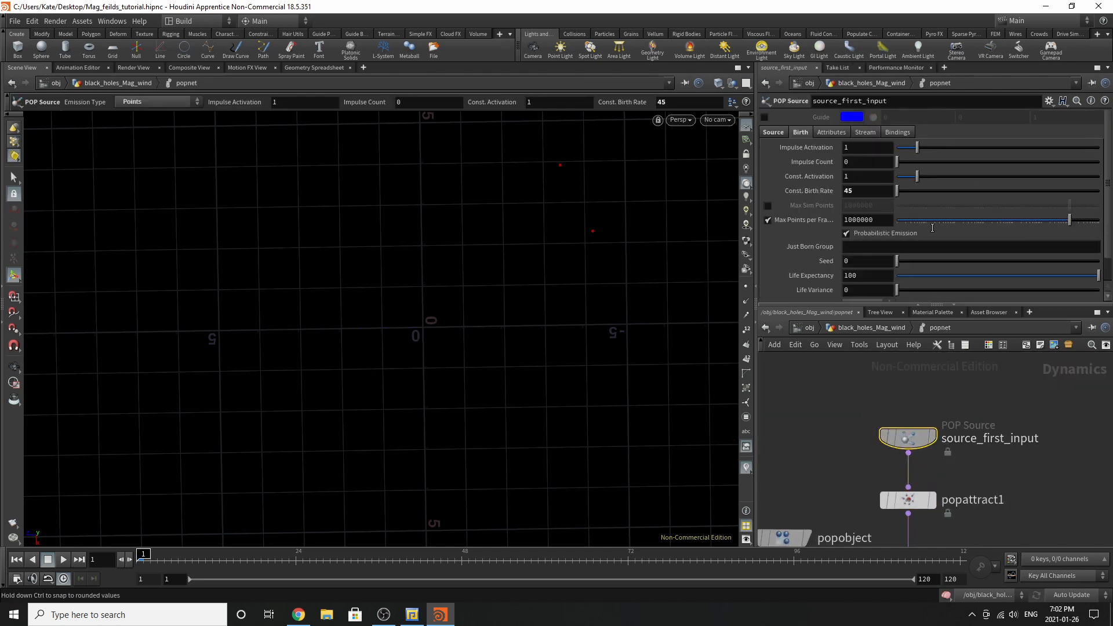
pyautogui.click(777, 134)
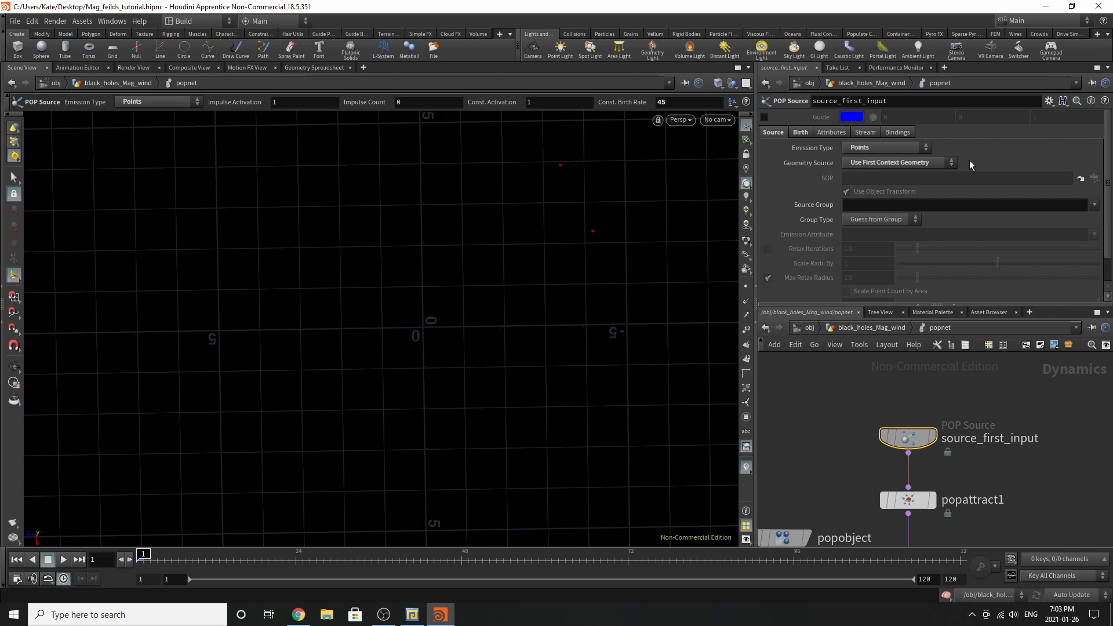
pyautogui.click(801, 133)
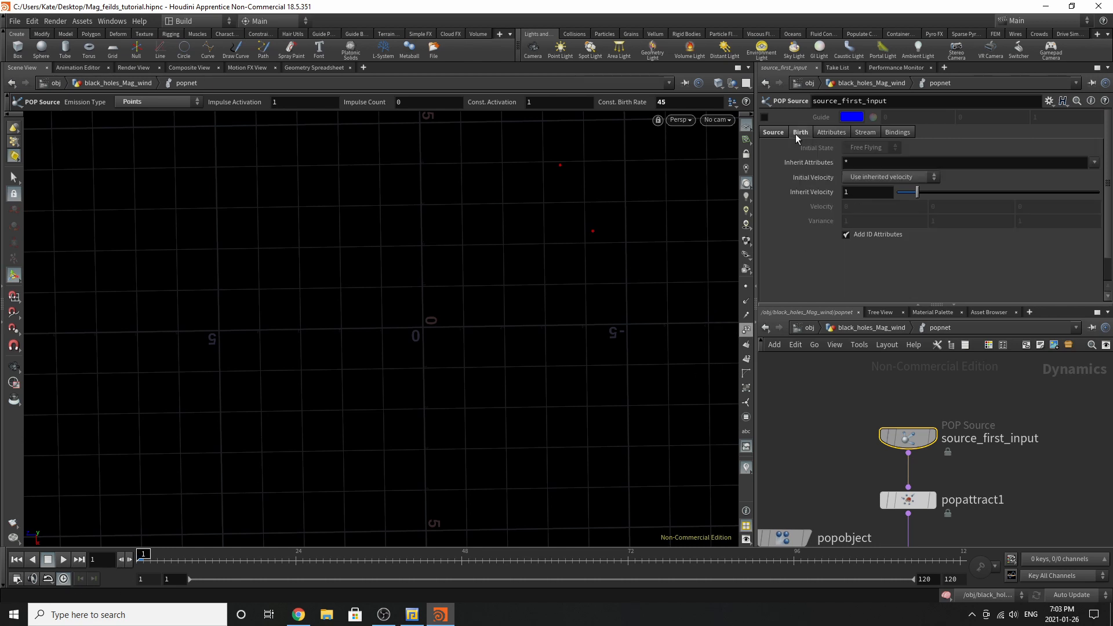
pyautogui.scroll(-4, 890, 409)
pyautogui.scroll(3, 889, 409)
# Examine the force and goal settings of popattract1 and the air resistance settings of popdrag1
pyautogui.press('Down')
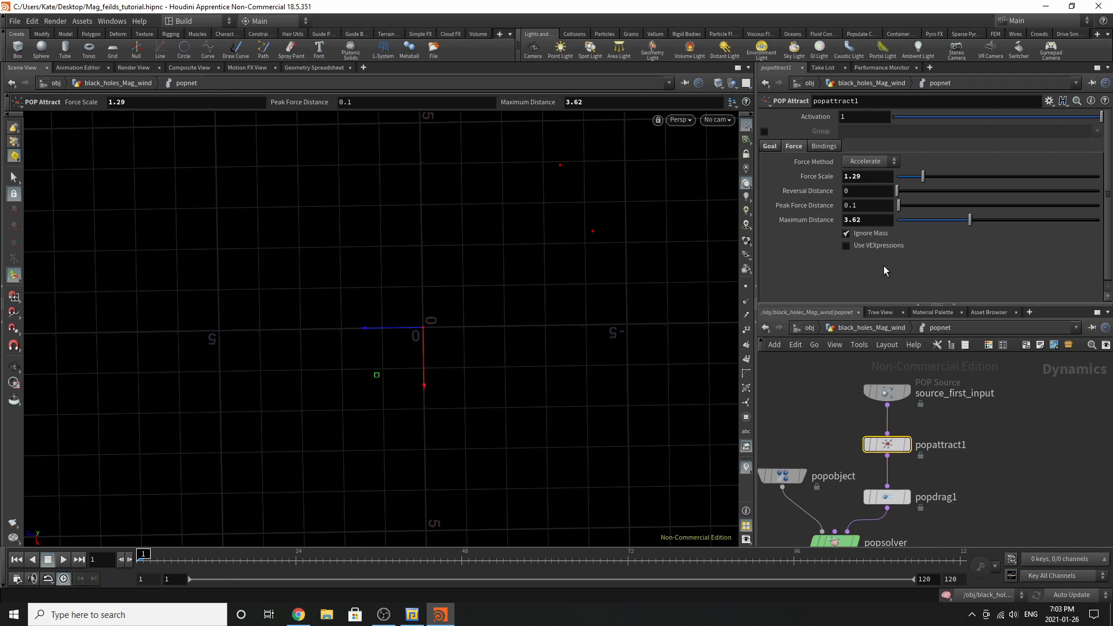
pyautogui.click(768, 147)
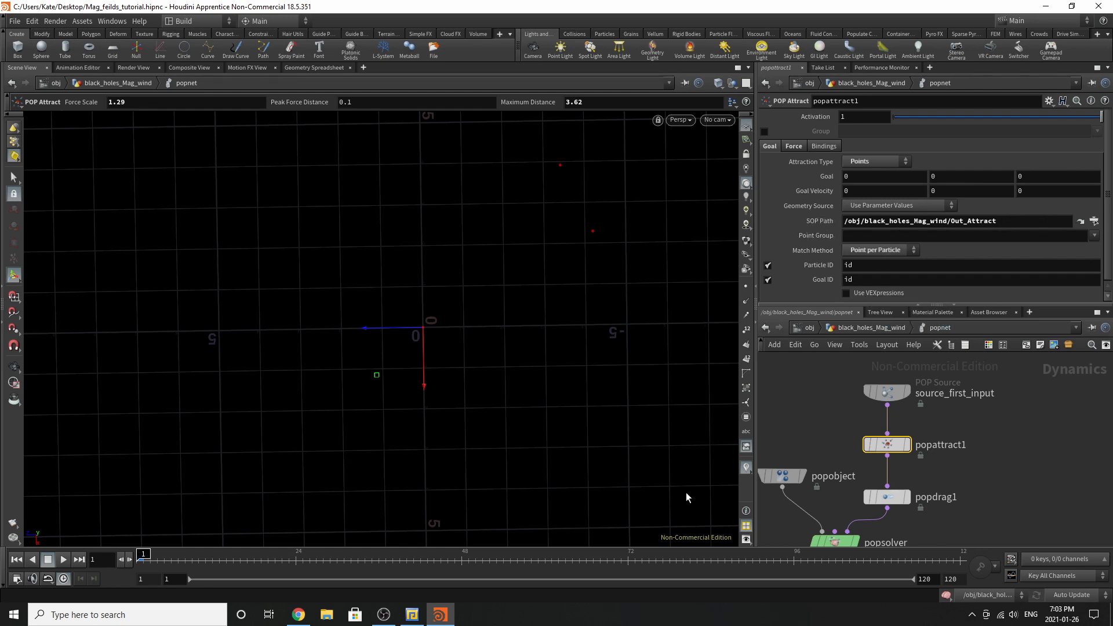
pyautogui.click(890, 497)
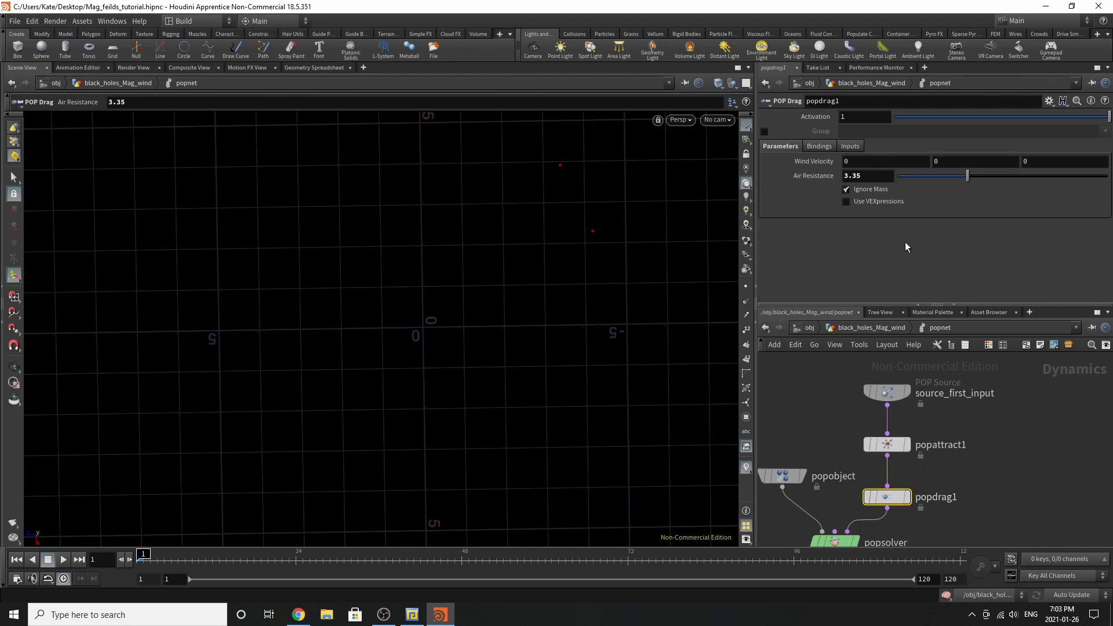
# Play the popnet particle simulation, stop it at frame 70, and return to the black_holes_Mag_wind network
pyautogui.click(60, 559)
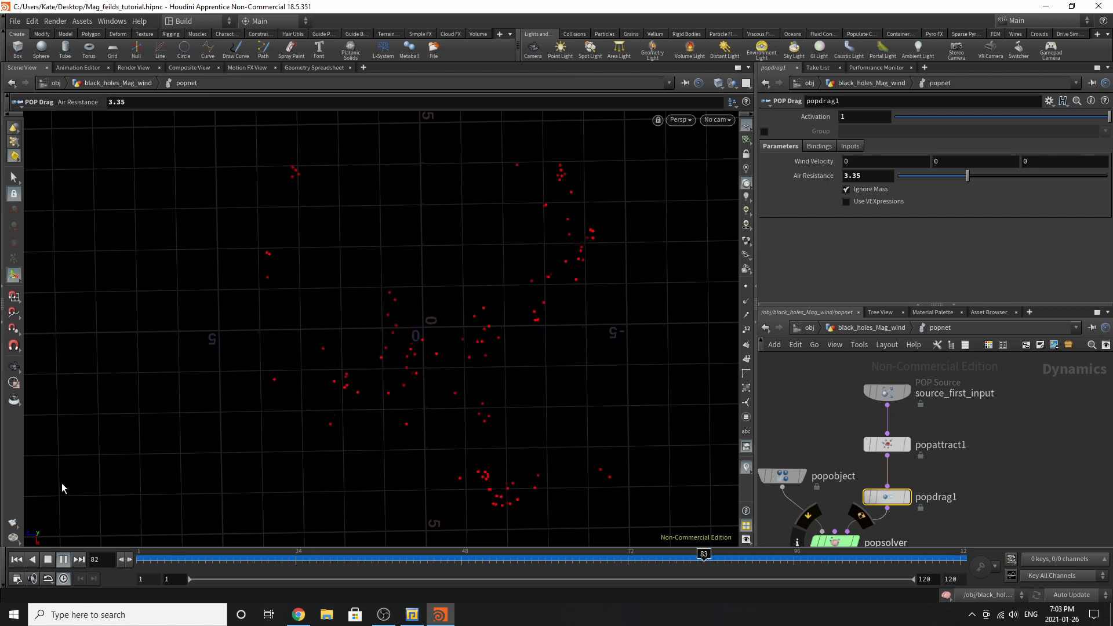
pyautogui.click(47, 559)
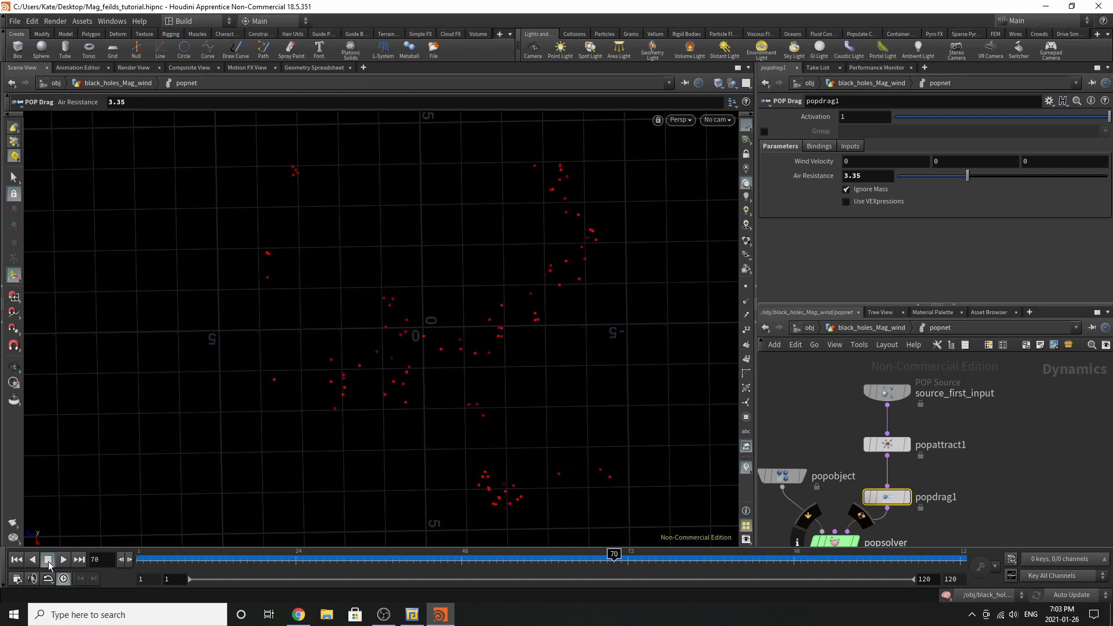
pyautogui.click(879, 328)
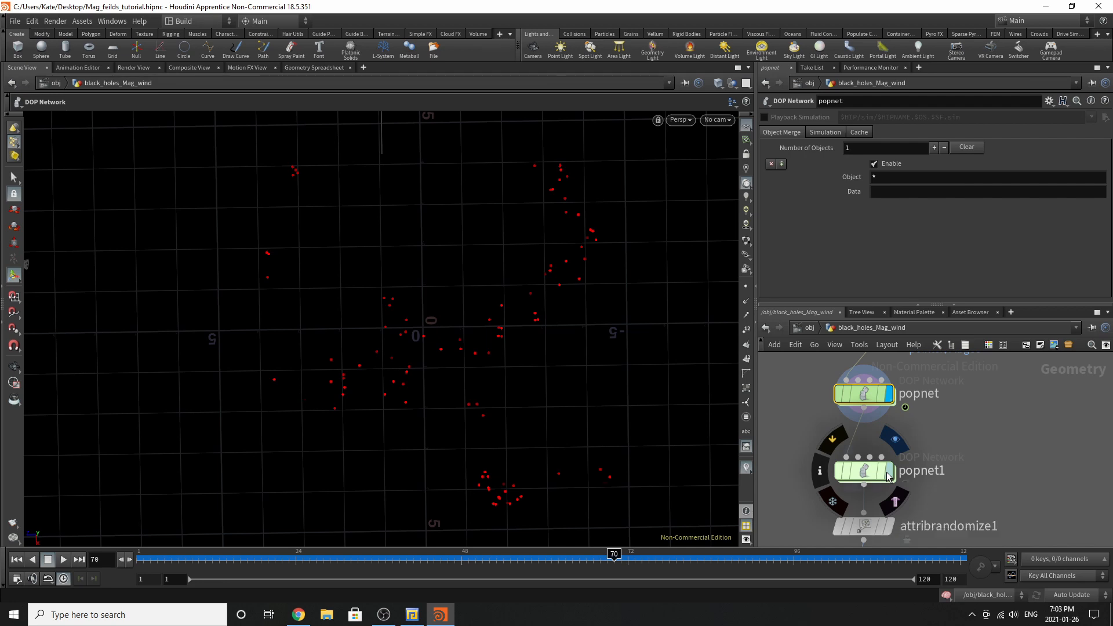
# Display the output of the popnet1 DOP network and scrub the timeline to review its replicated particles
pyautogui.click(888, 472)
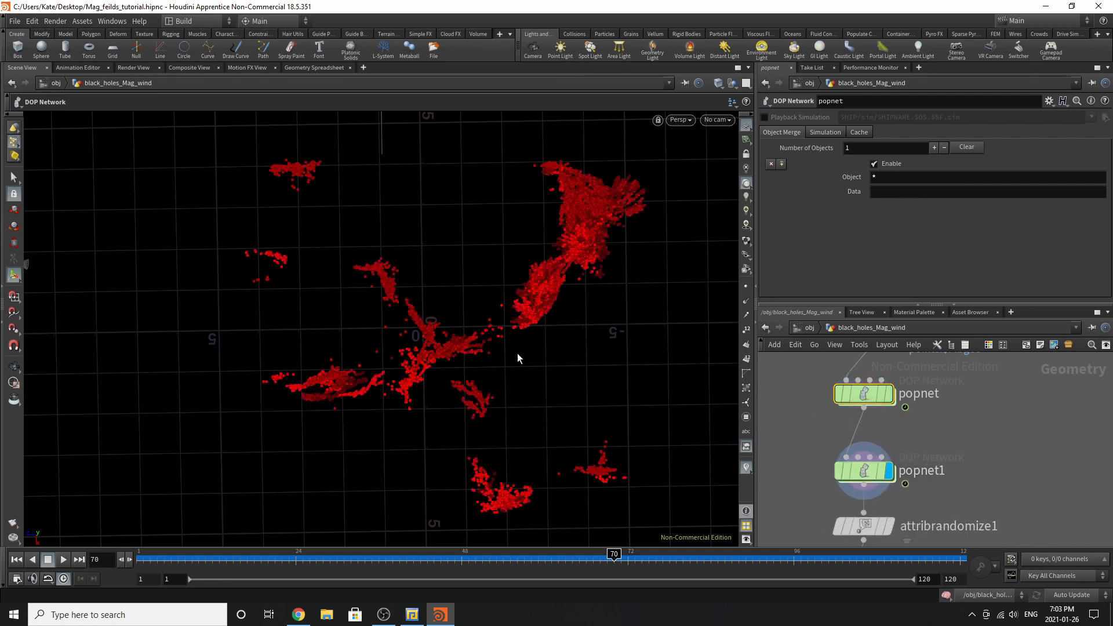
pyautogui.moveTo(274, 558); pyautogui.dragTo(605, 556)
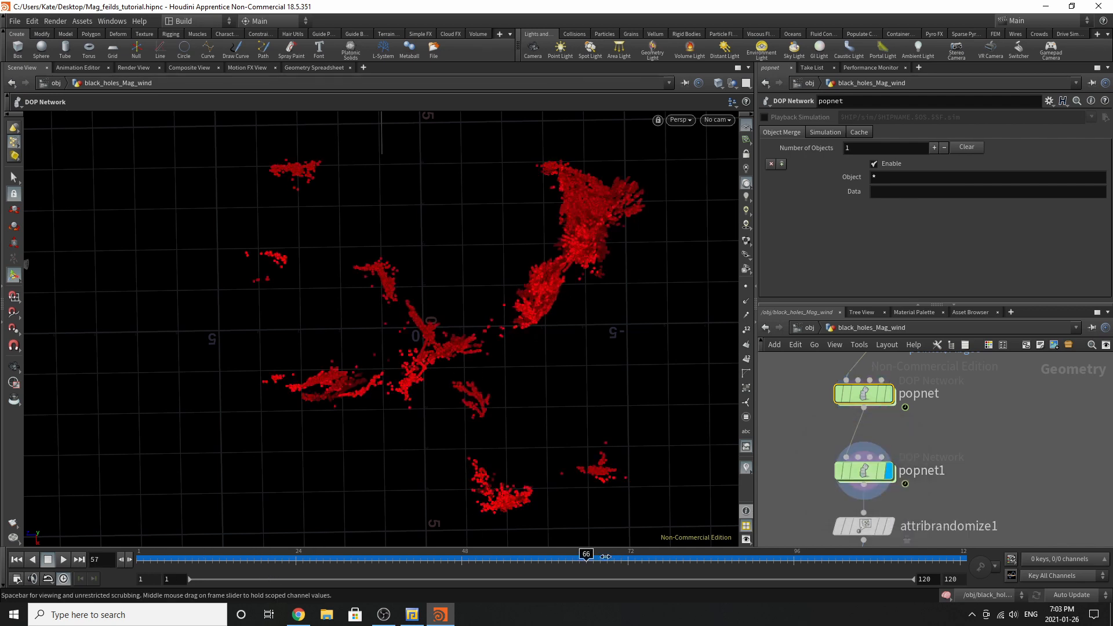
pyautogui.moveTo(605, 556); pyautogui.dragTo(672, 557)
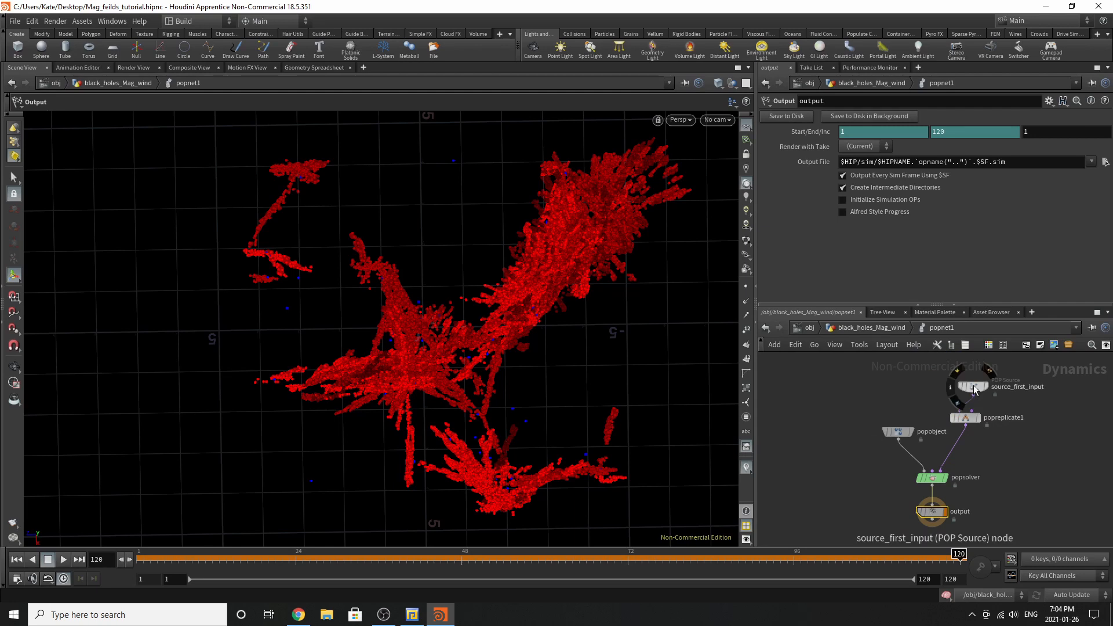
# Examine the source, birth and attribute settings of source_first_input inside popnet1, with the timeline back at frame 1
pyautogui.scroll(3, 973, 387)
pyautogui.click(974, 388)
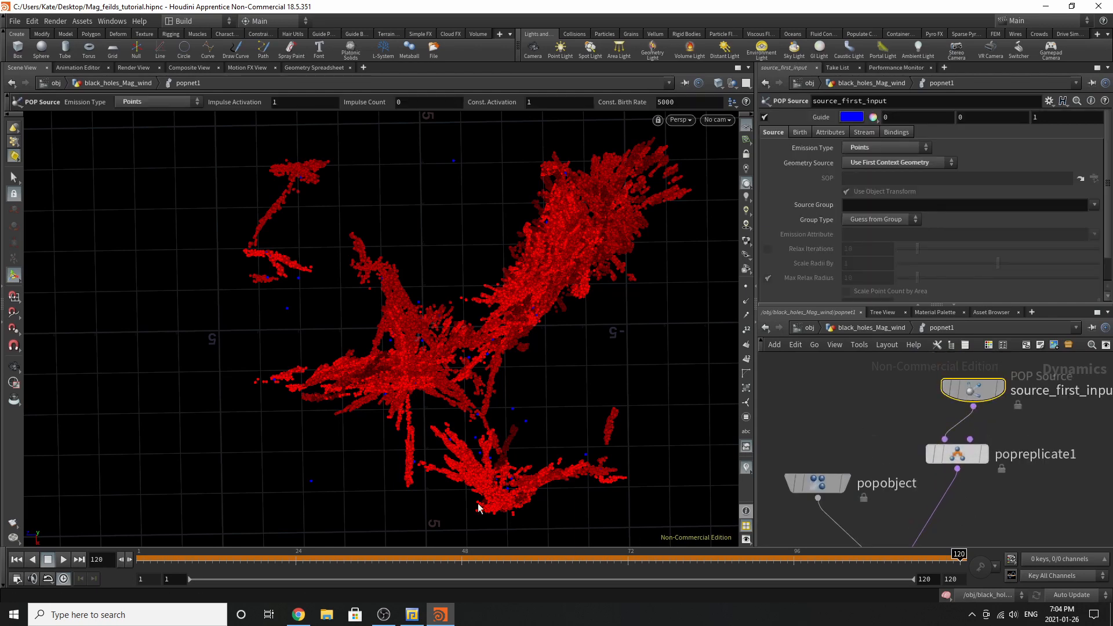
pyautogui.click(15, 561)
pyautogui.scroll(-4, 867, 418)
pyautogui.scroll(3, 977, 408)
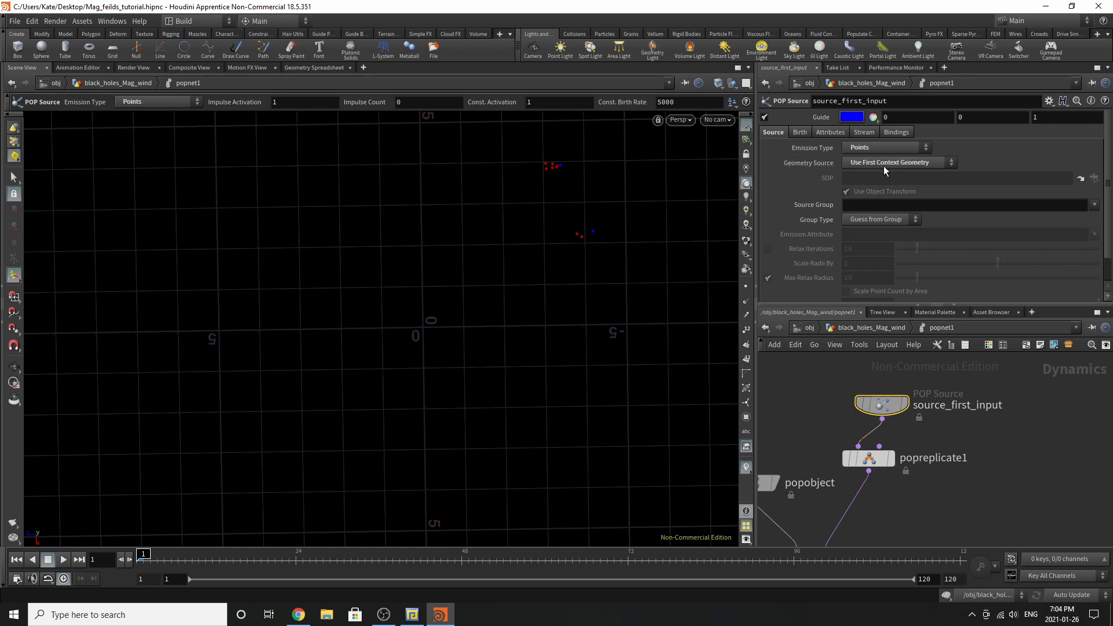
pyautogui.click(791, 135)
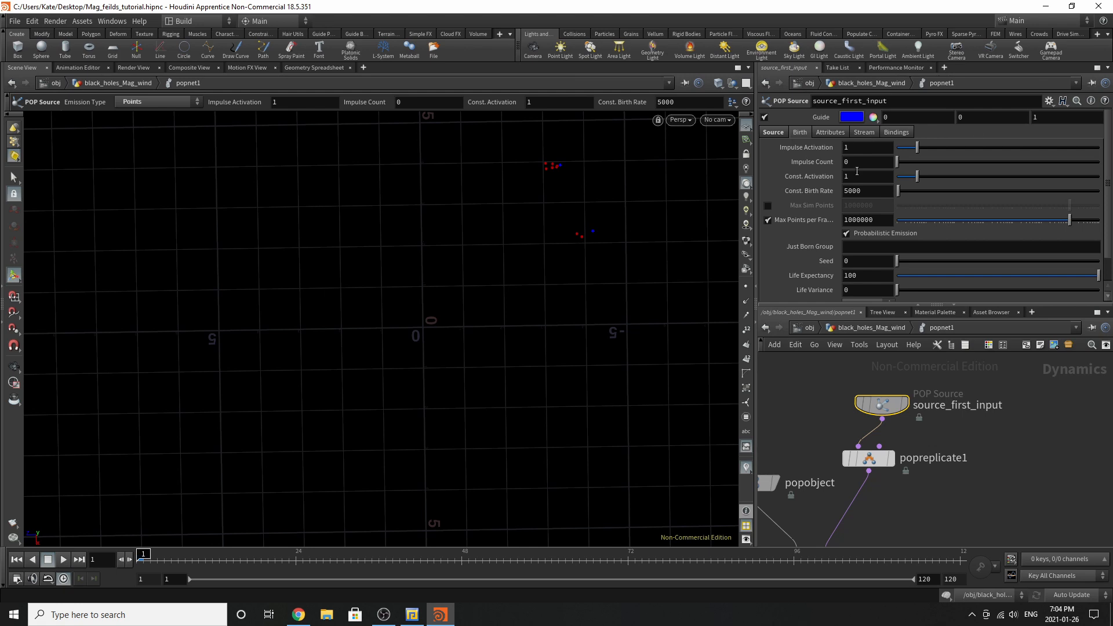
pyautogui.click(833, 134)
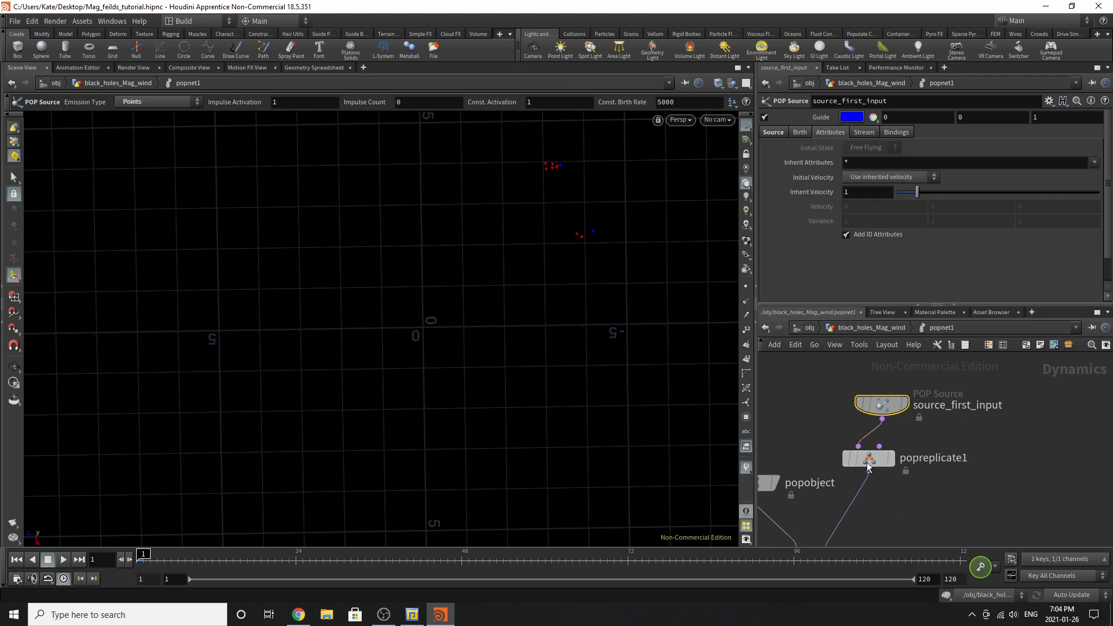
# Shift popreplicate1 slightly farther below source_first_input and examine its shape, attribute and noise settings
pyautogui.moveTo(868, 467); pyautogui.dragTo(887, 491)
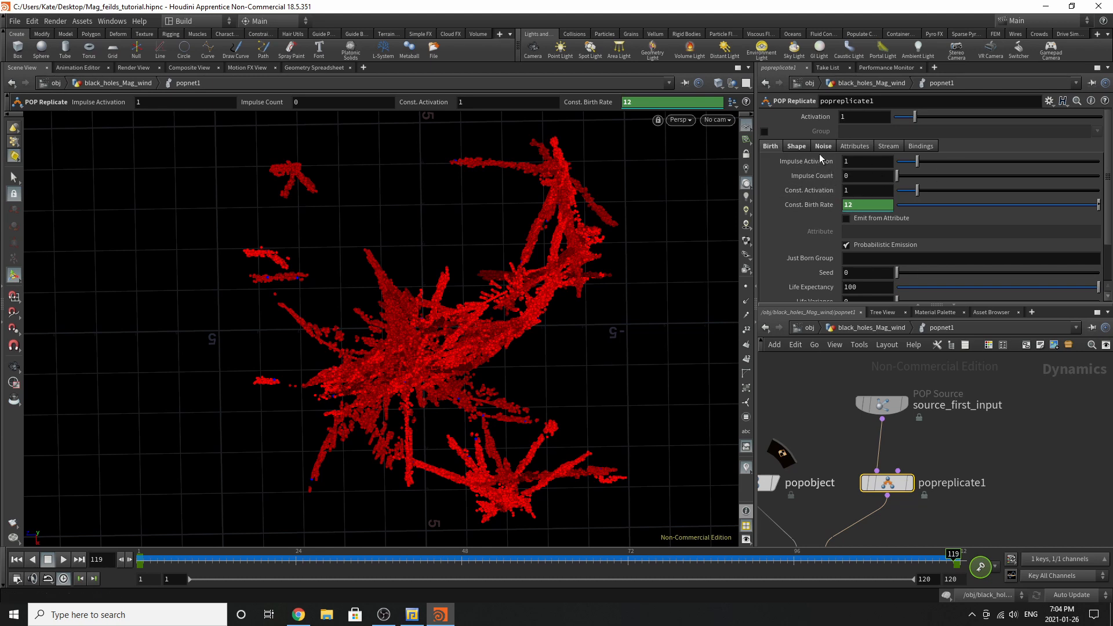
pyautogui.click(798, 146)
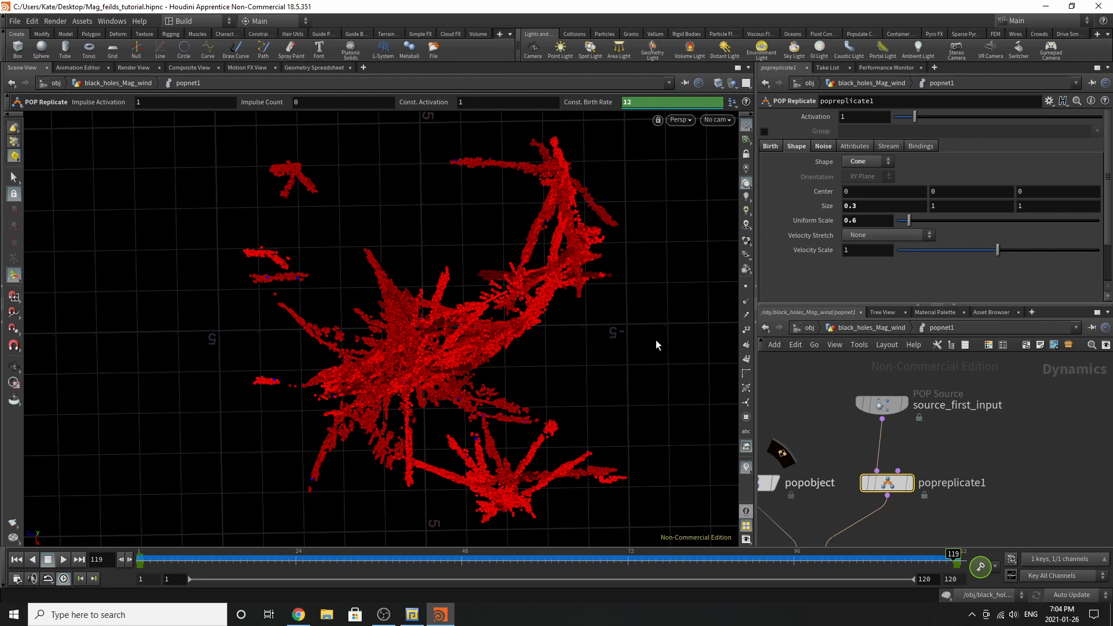
pyautogui.click(855, 147)
pyautogui.click(829, 147)
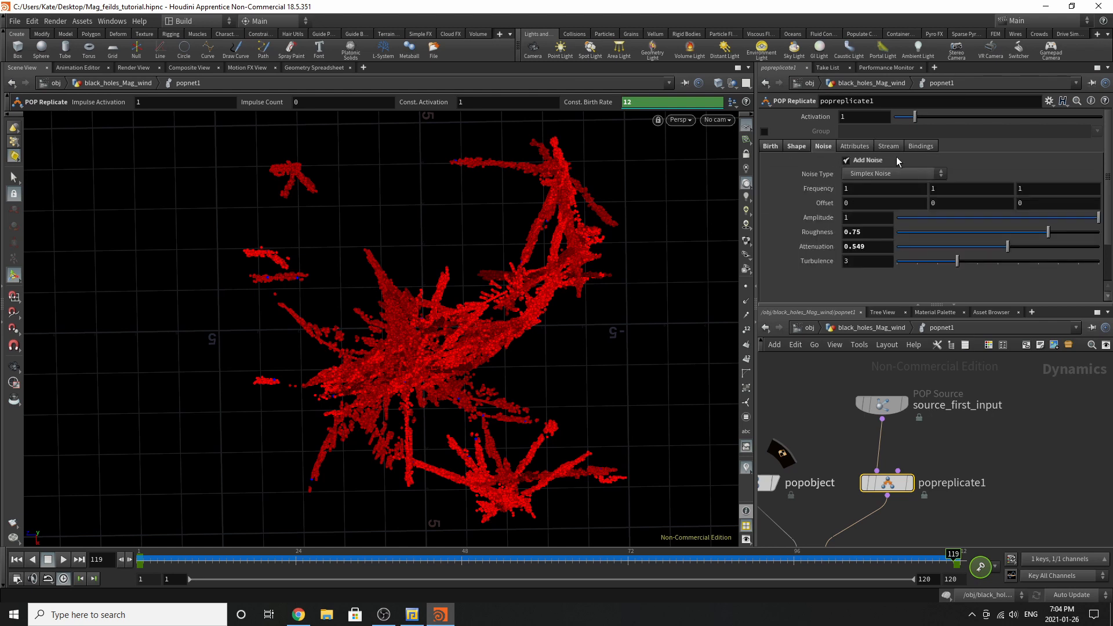
# Replay the popnet1 simulation from frame 1 and stop it at frame 27
pyautogui.click(18, 560)
pyautogui.click(65, 560)
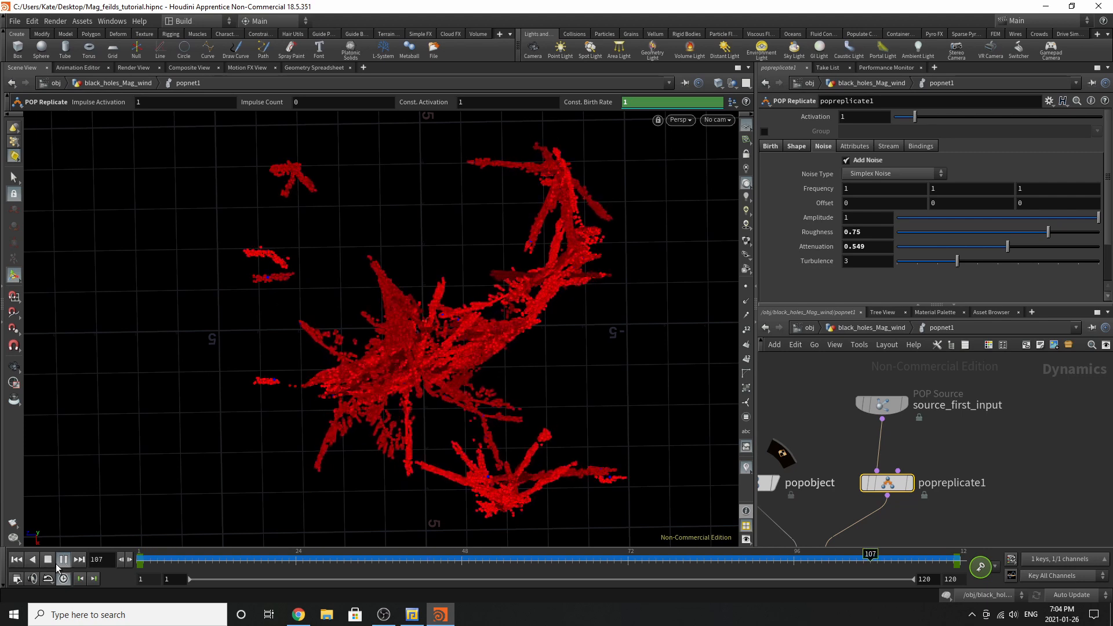
pyautogui.click(53, 557)
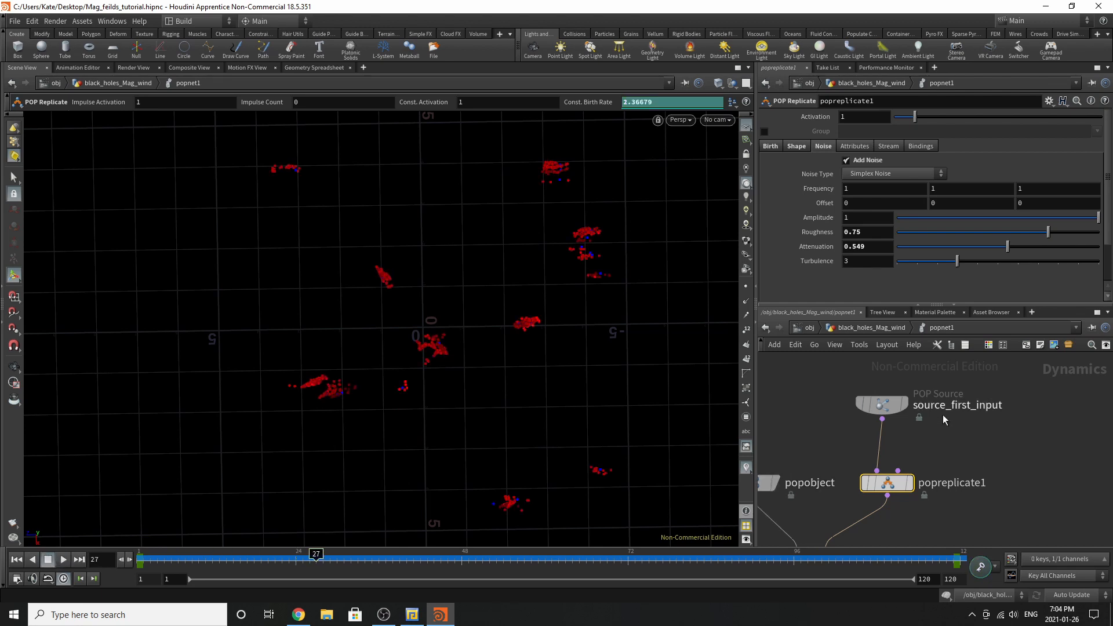
# Examine the popsolver settings inside popnet1 and return to the black_holes_Mag_wind network
pyautogui.scroll(-3, 979, 407)
pyautogui.scroll(3, 937, 490)
pyautogui.click(880, 475)
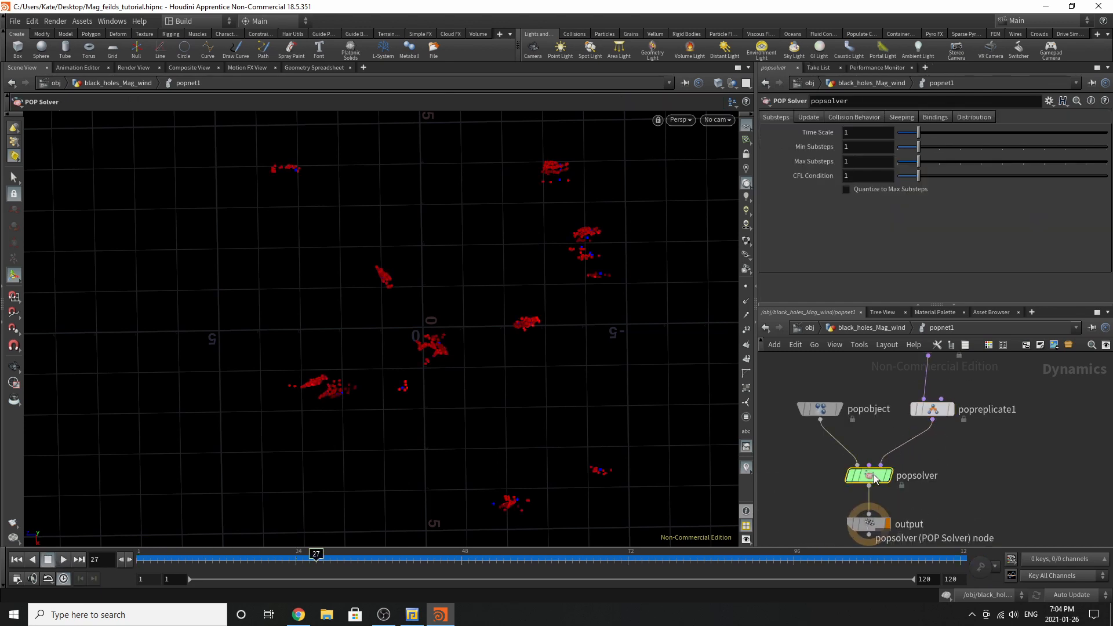
pyautogui.click(852, 328)
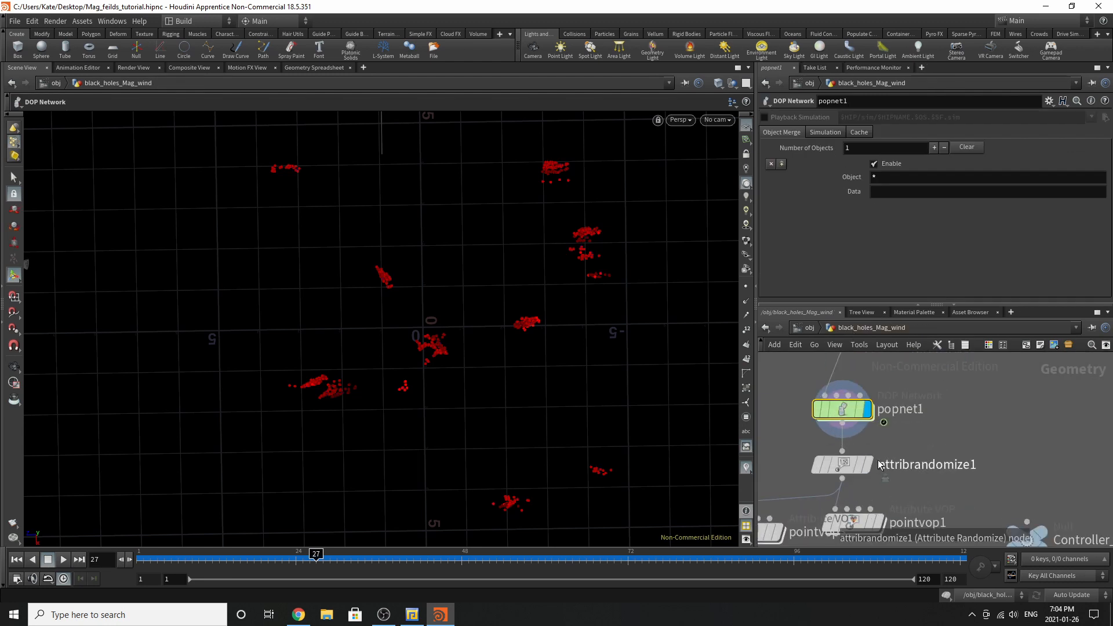
# Display attribrandomize1 and examine its pscale randomization settings
pyautogui.click(848, 467)
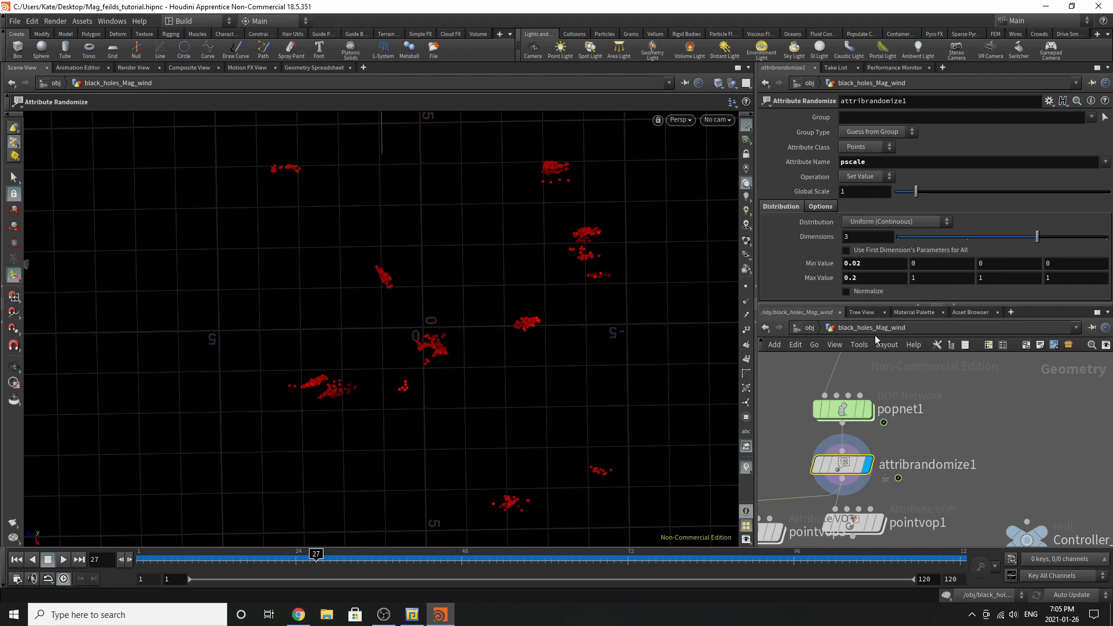
pyautogui.scroll(-10, 875, 378)
pyautogui.scroll(8, 877, 386)
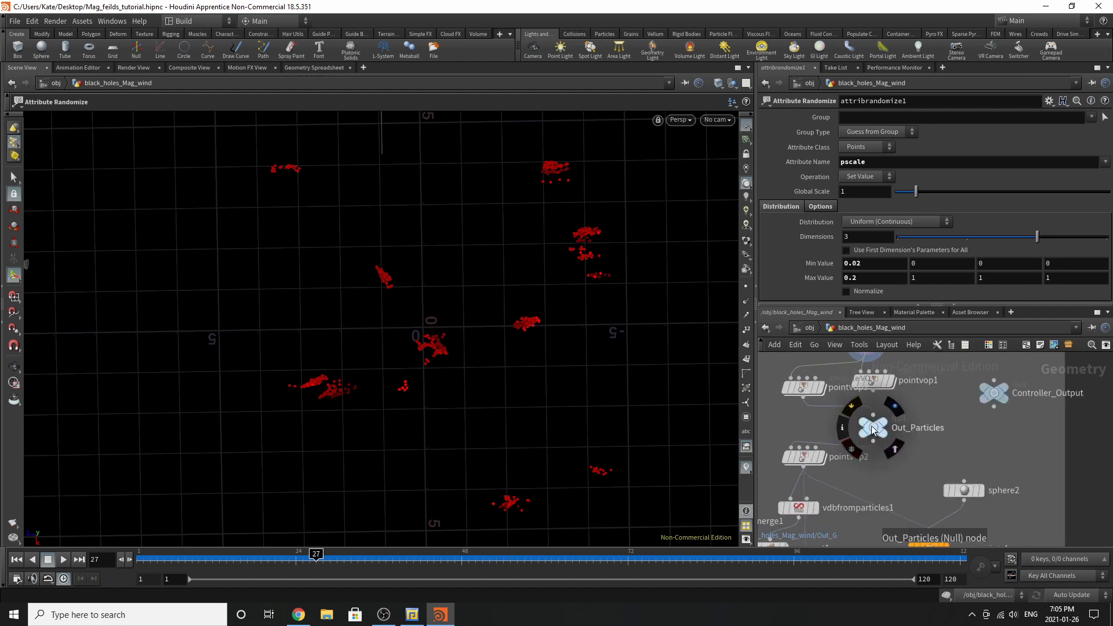
# Move pointvop1 away from Out_Particles and delete it from the network
pyautogui.moveTo(883, 383); pyautogui.dragTo(920, 395)
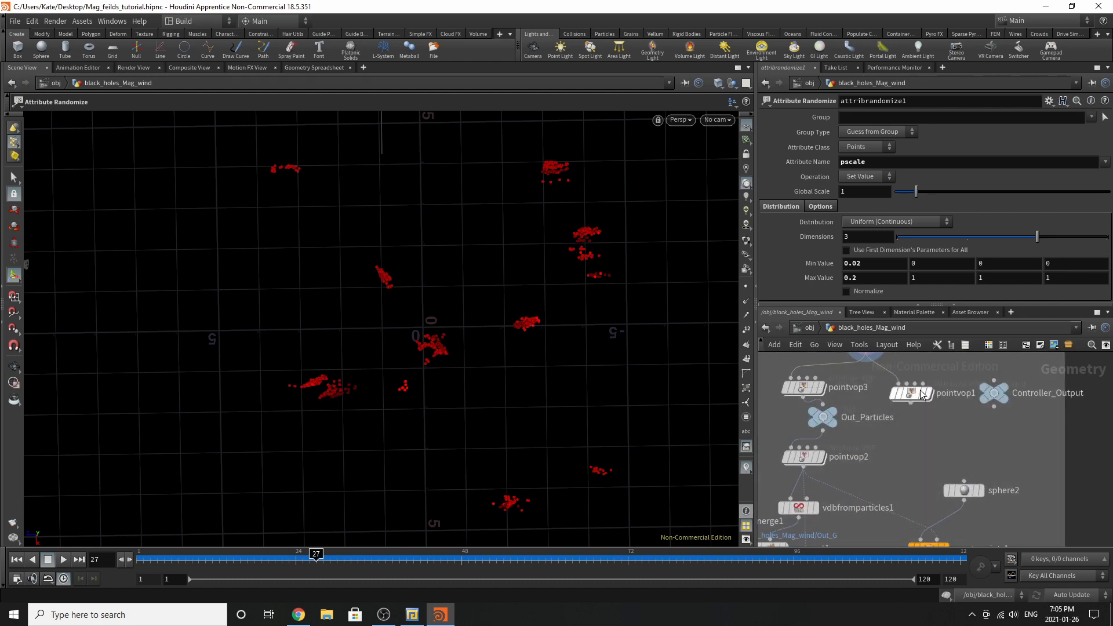
pyautogui.click(921, 395)
pyautogui.press('Delete')
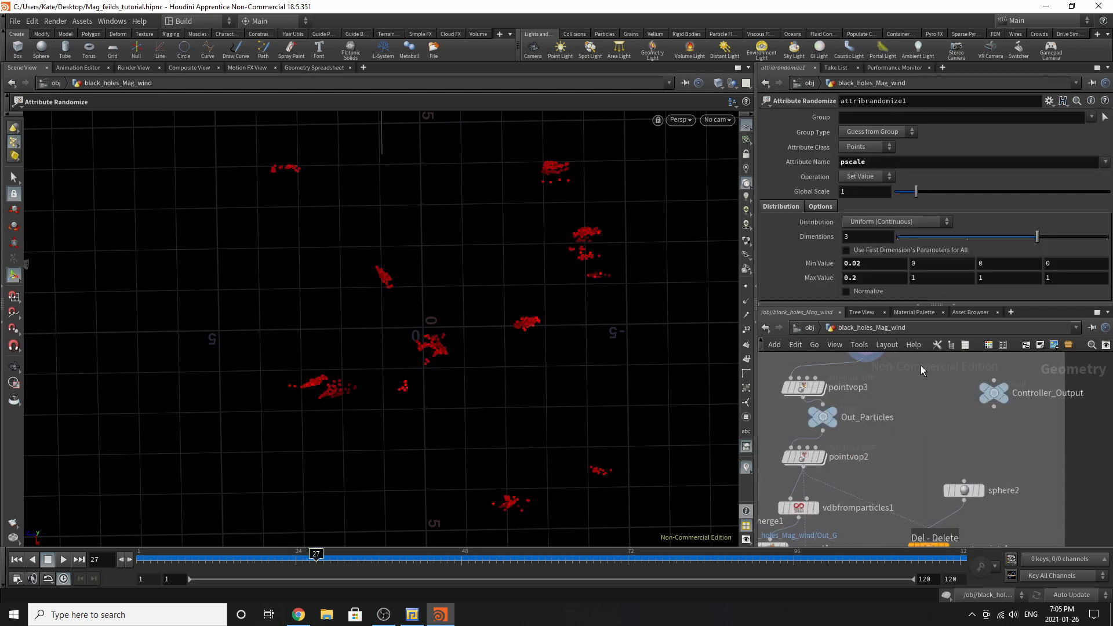
# Move pointvop3 slightly up and away from Out_Particles, and display its result
pyautogui.scroll(-3, 876, 467)
pyautogui.scroll(3, 848, 365)
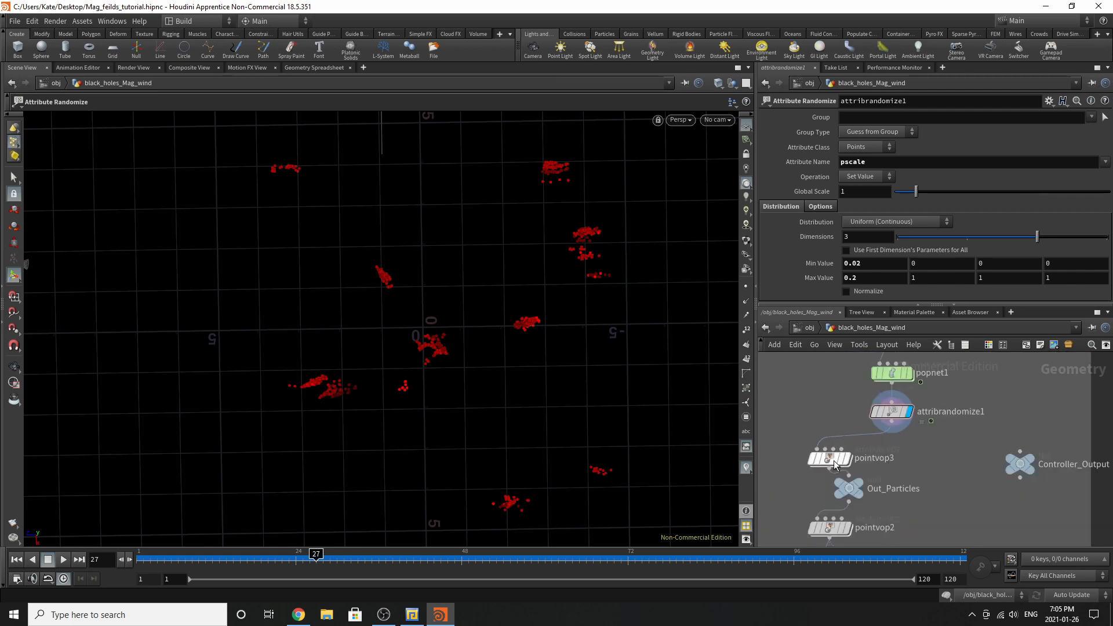
pyautogui.moveTo(834, 461); pyautogui.dragTo(823, 439)
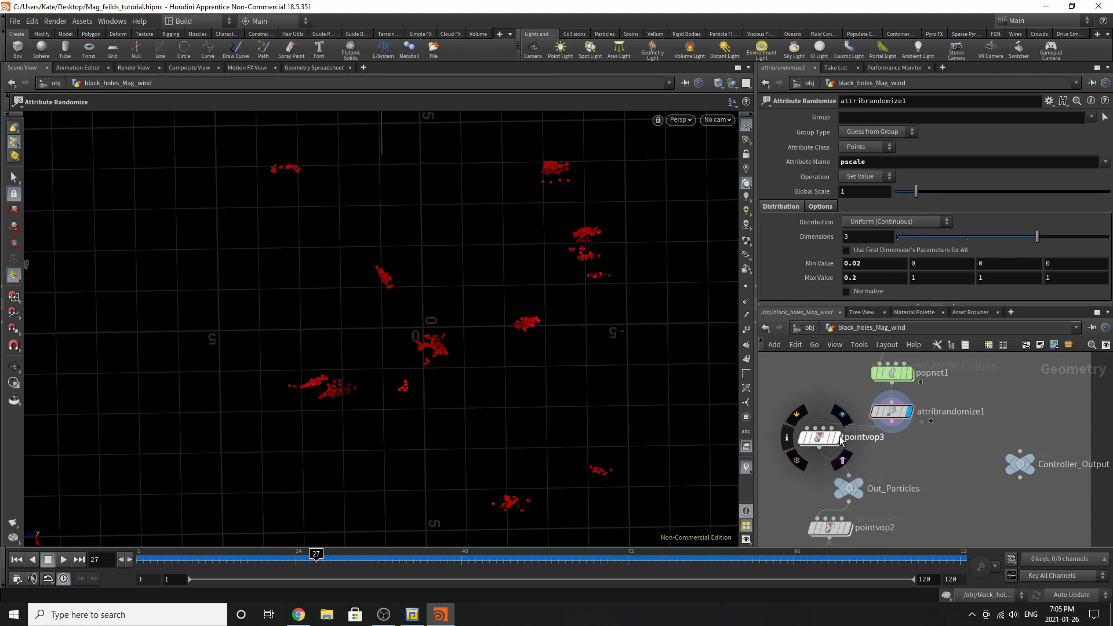
pyautogui.click(839, 437)
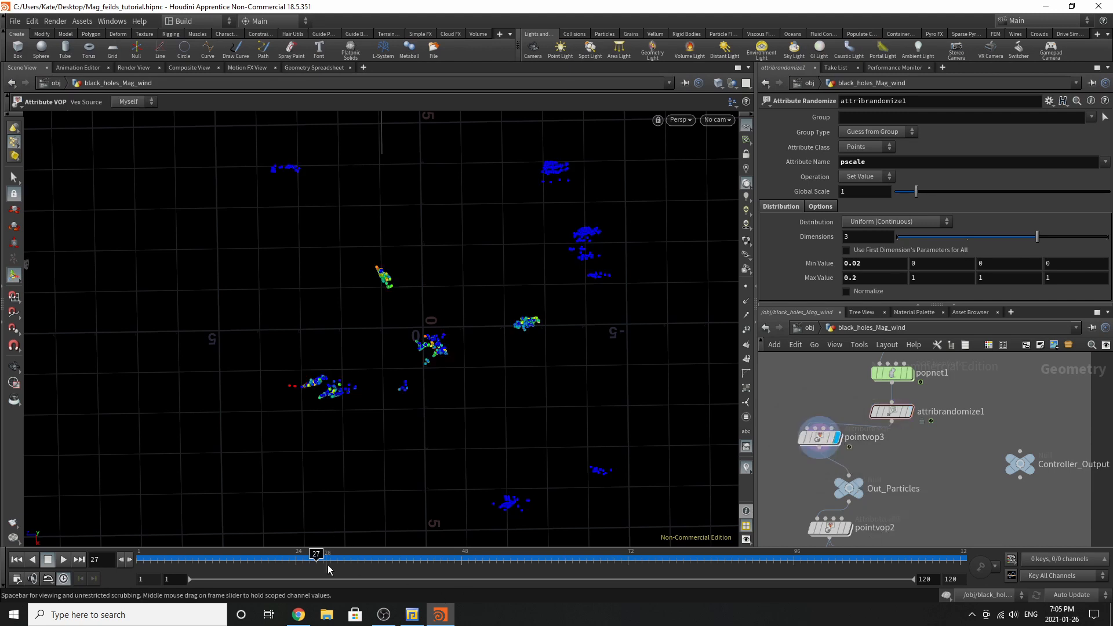
# Open the VOP network of pointvop3 and move ramp1 and geometryvopoutput1 closer to add1
pyautogui.click(822, 439)
pyautogui.doubleClick(822, 439)
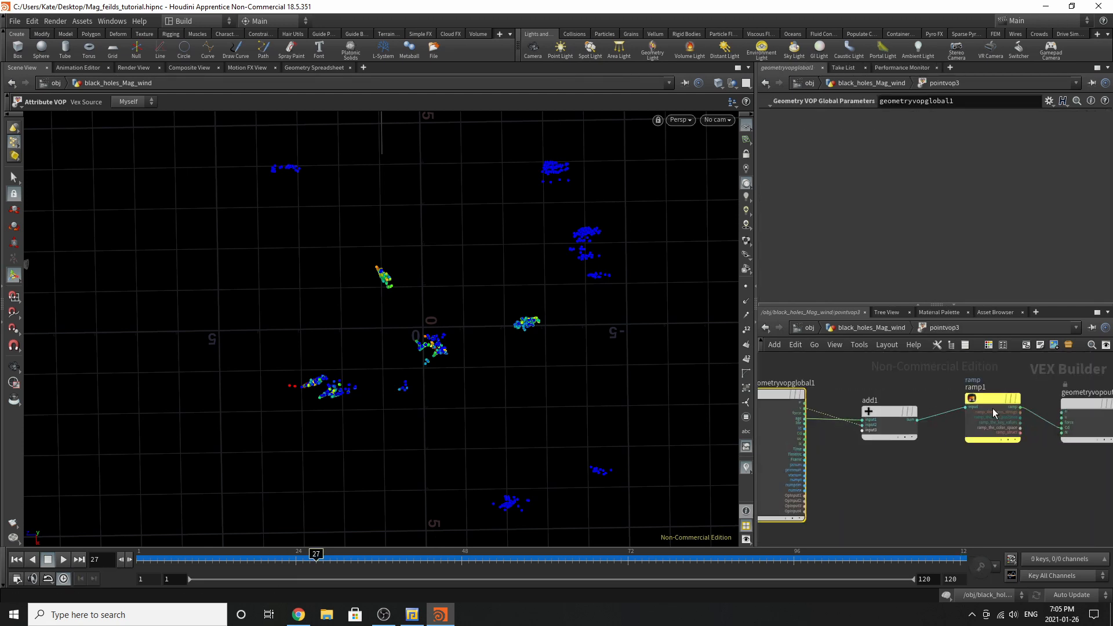
pyautogui.moveTo(992, 408); pyautogui.dragTo(967, 426)
pyautogui.moveTo(1068, 405); pyautogui.dragTo(1042, 401)
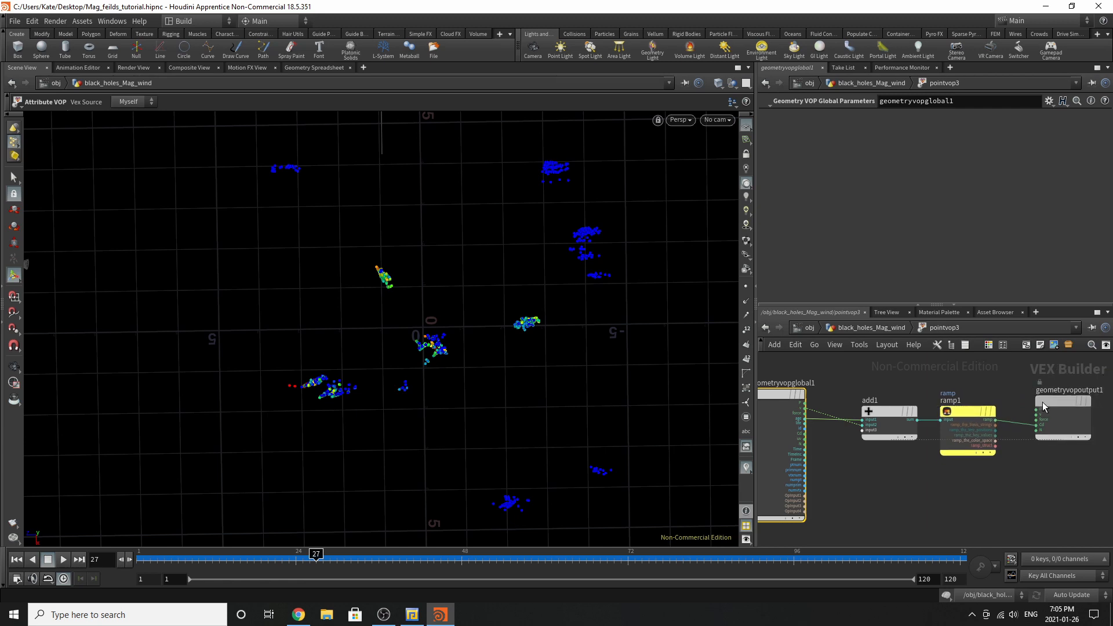
# Shift ramp1 slightly closer to add1 and examine add1's inputs, the ramp1 settings and the Cd output connection
pyautogui.scroll(4, 793, 387)
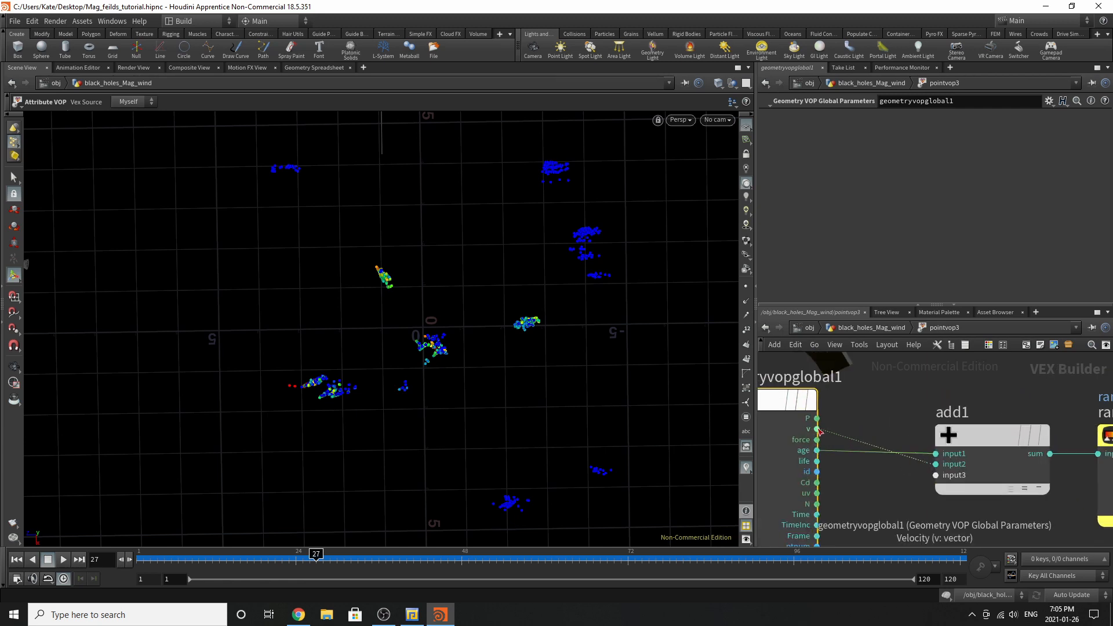
pyautogui.scroll(-4, 818, 449)
pyautogui.scroll(3, 1024, 467)
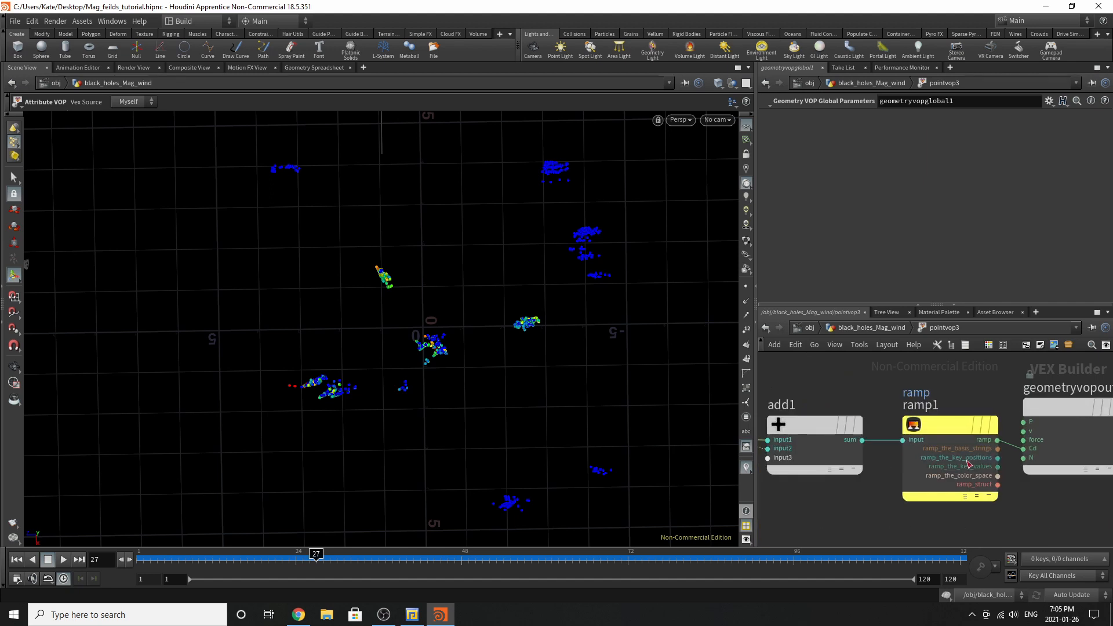
pyautogui.moveTo(927, 436); pyautogui.dragTo(920, 435)
pyautogui.click(829, 425)
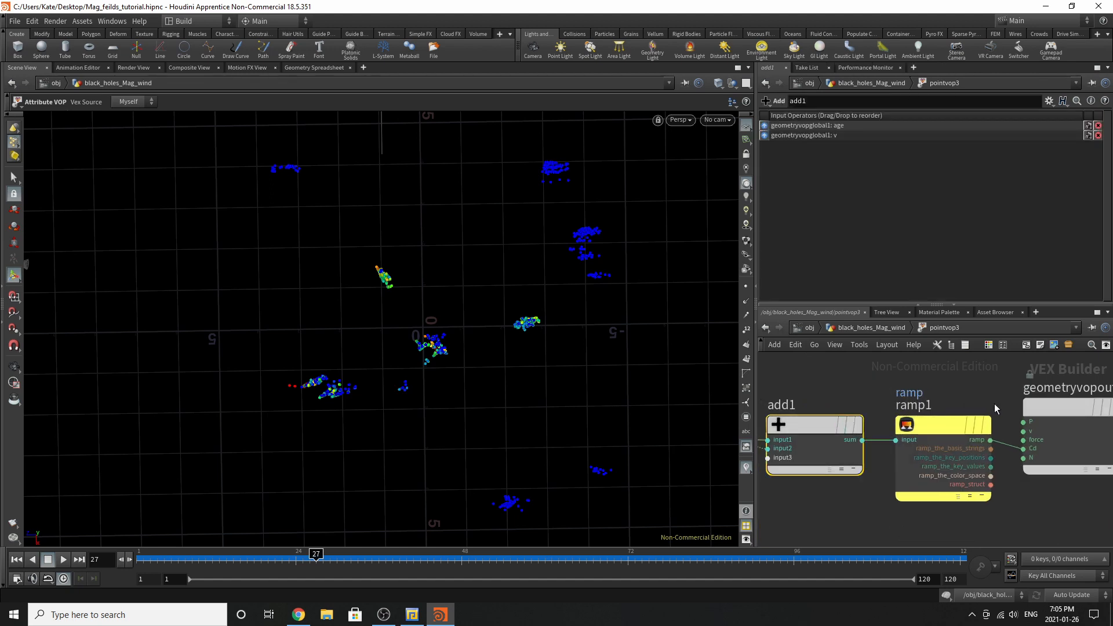
pyautogui.click(951, 433)
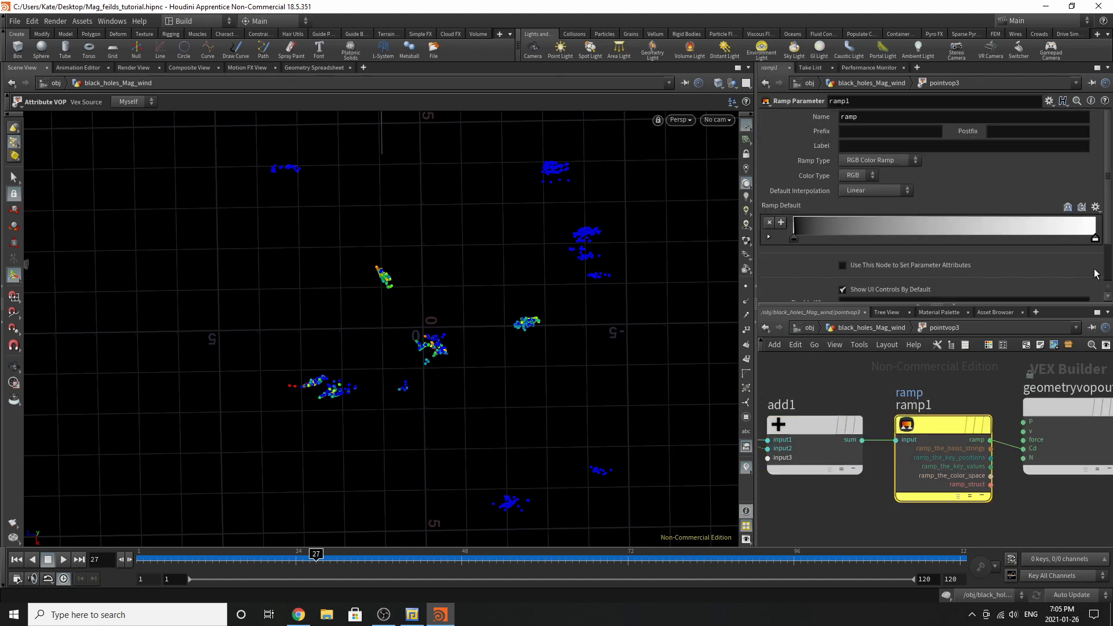
pyautogui.scroll(-4, 1062, 411)
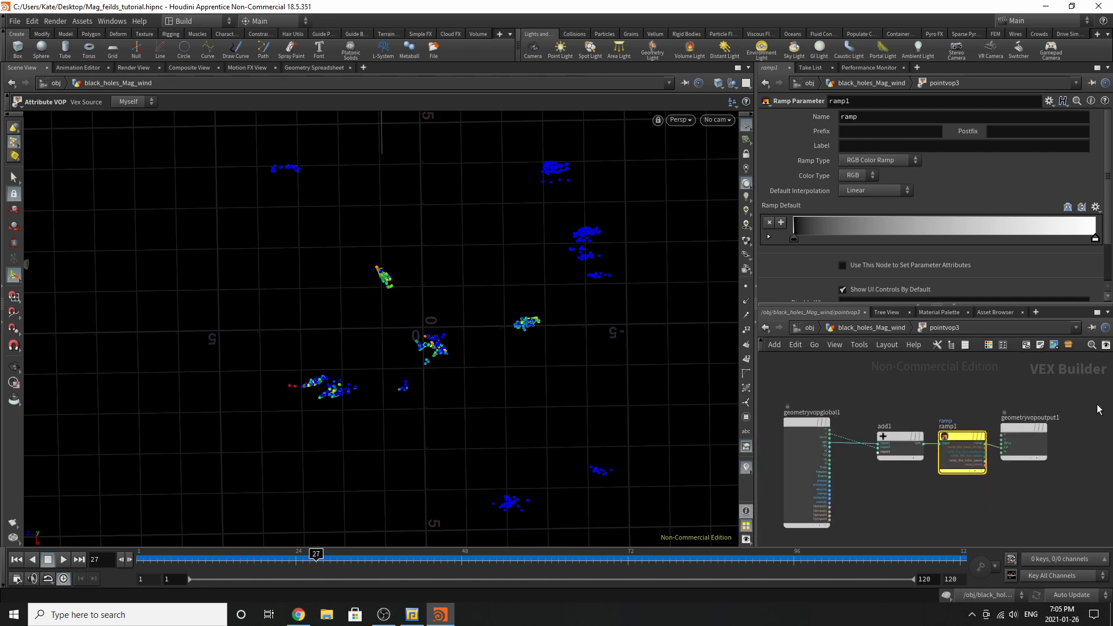
pyautogui.scroll(4, 948, 472)
pyautogui.moveTo(956, 453); pyautogui.dragTo(954, 460)
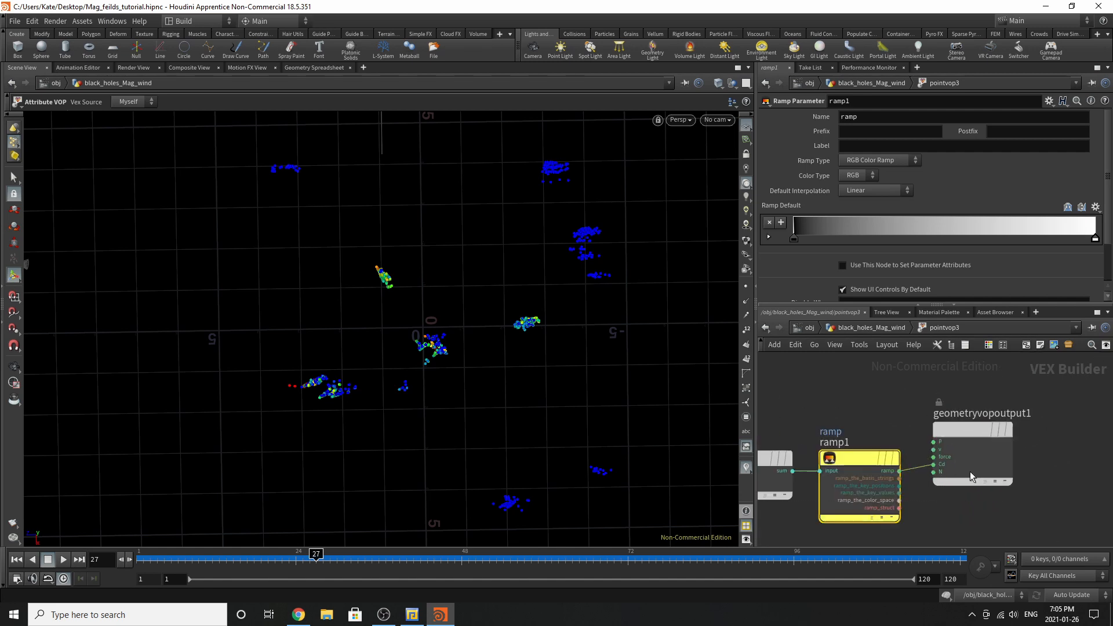
# Scrub the timeline to frame 120 to review the particle colours, and return to the black_holes_Mag_wind network
pyautogui.moveTo(345, 560); pyautogui.dragTo(1000, 449)
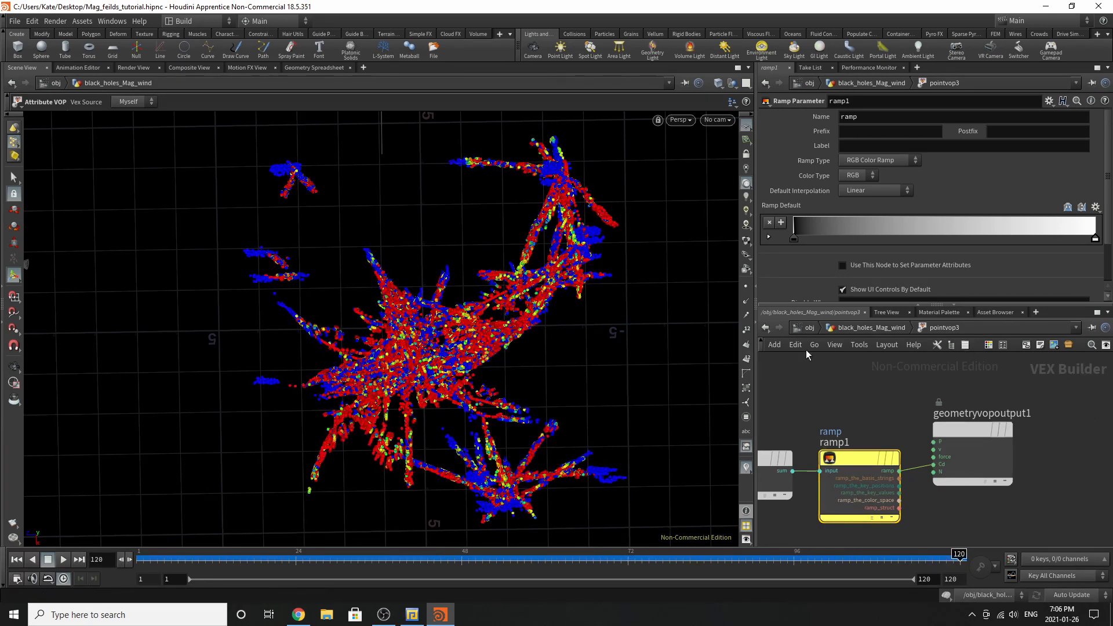
pyautogui.click(847, 329)
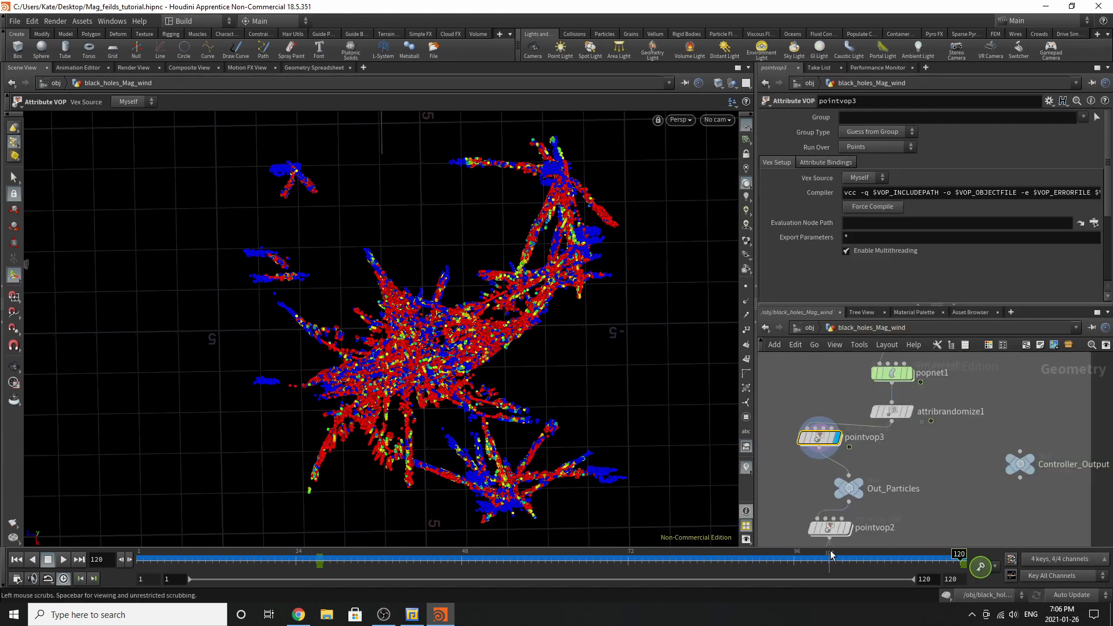
# Align the Out_Particles null directly below pointvop3 and display it
pyautogui.moveTo(841, 492); pyautogui.dragTo(819, 489)
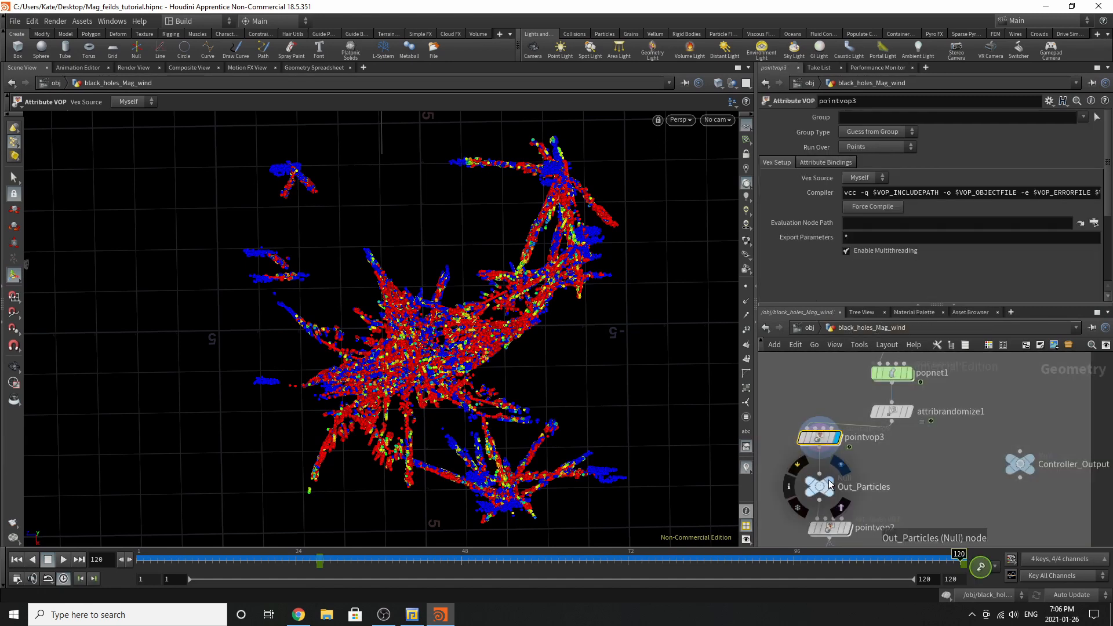
pyautogui.scroll(-4, 855, 386)
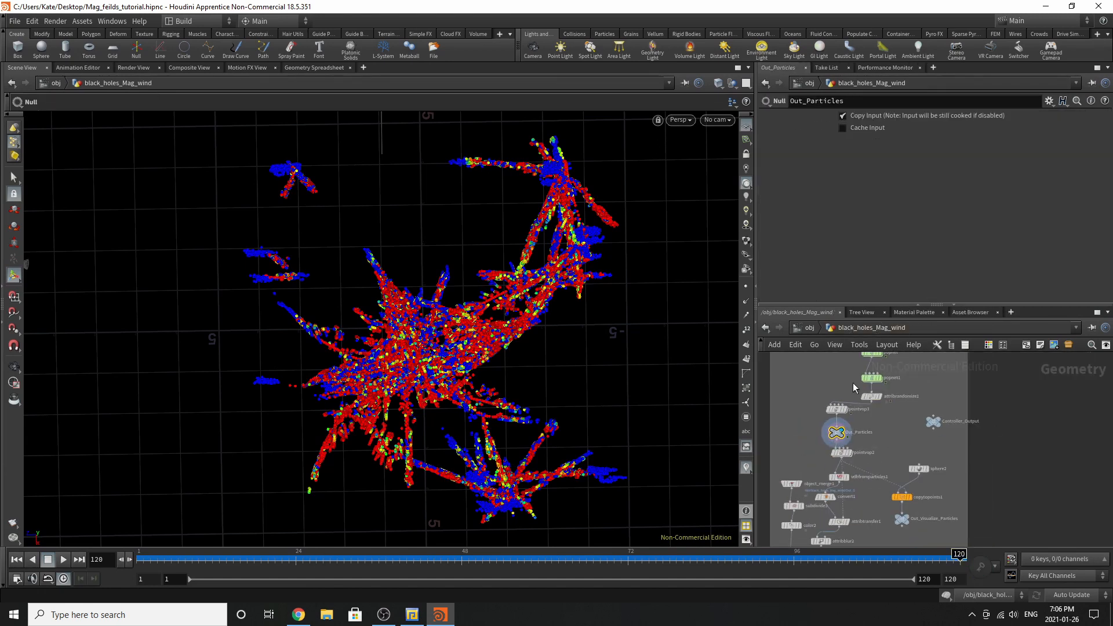
pyautogui.scroll(4, 838, 465)
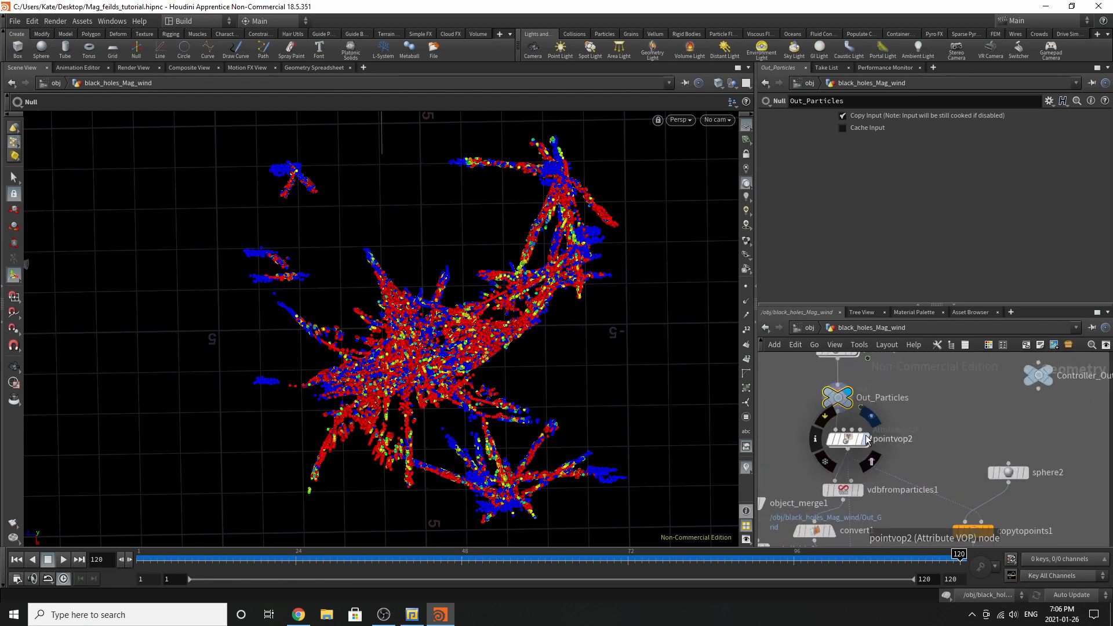
# Display and open pointvop2, placing geometryvopoutput1 above ramp1 and bind1 closer to ramp1
pyautogui.click(847, 444)
pyautogui.doubleClick(848, 444)
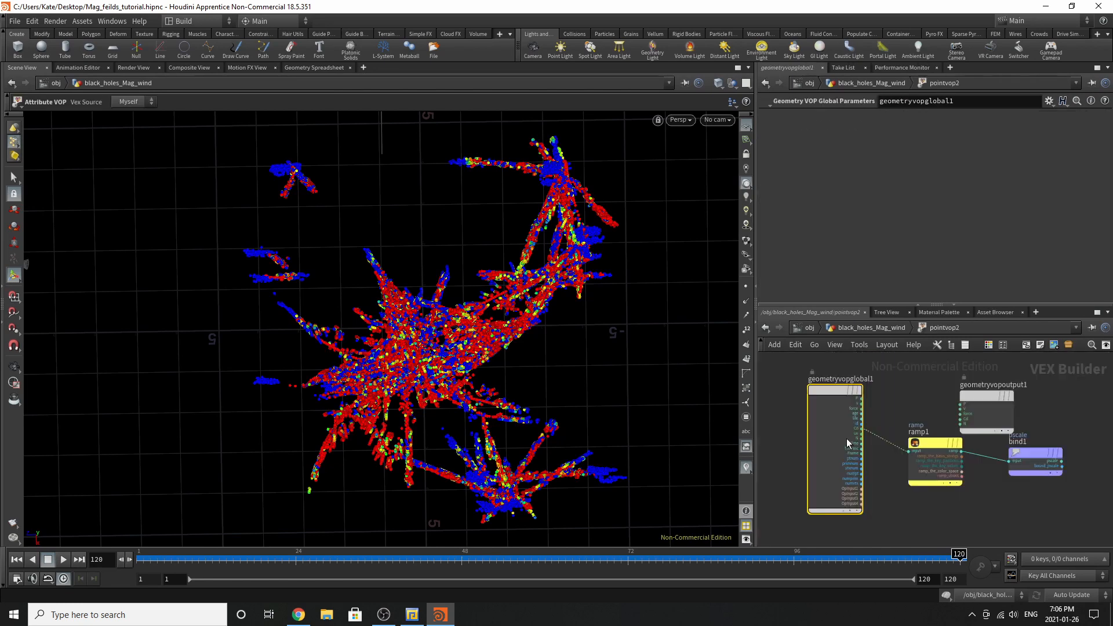
pyautogui.moveTo(995, 419); pyautogui.dragTo(944, 405)
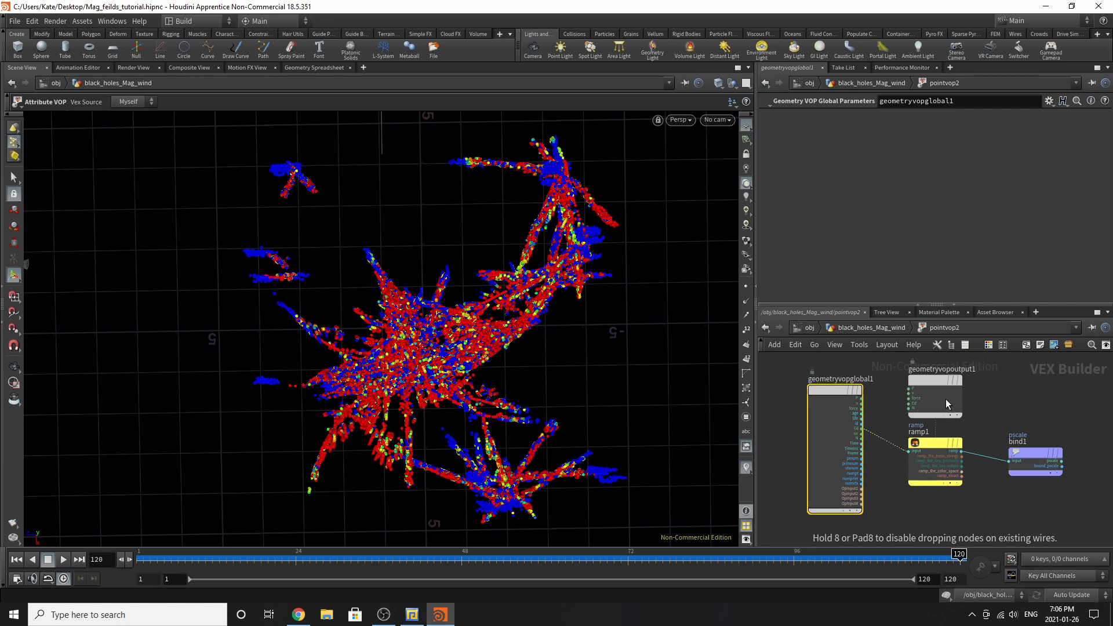
pyautogui.scroll(2, 1029, 429)
pyautogui.scroll(2, 880, 438)
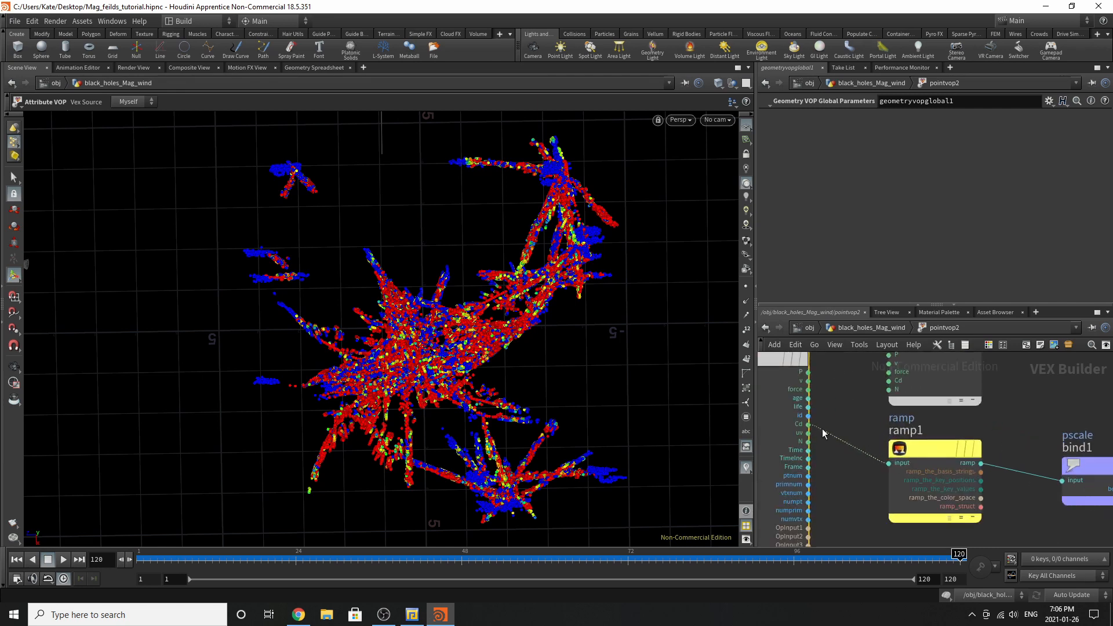
pyautogui.moveTo(1070, 472)
pyautogui.moveTo(1069, 473); pyautogui.dragTo(1016, 455)
# Examine the ramp1 and bind1 settings inside pointvop2 and return to the black_holes_Mag_wind network
pyautogui.click(928, 447)
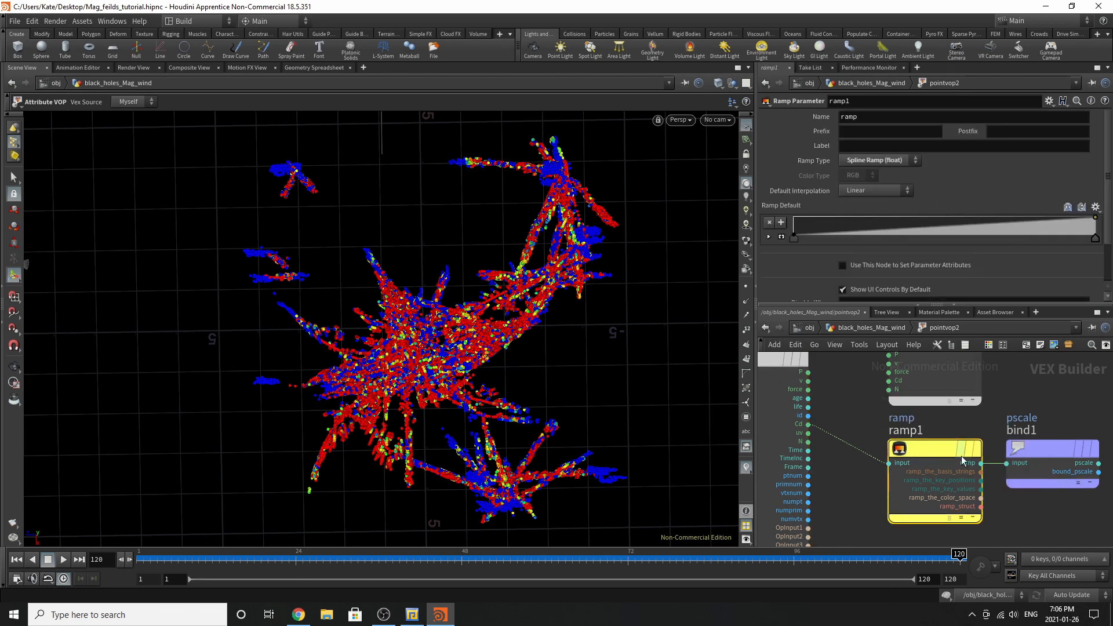
pyautogui.click(1054, 453)
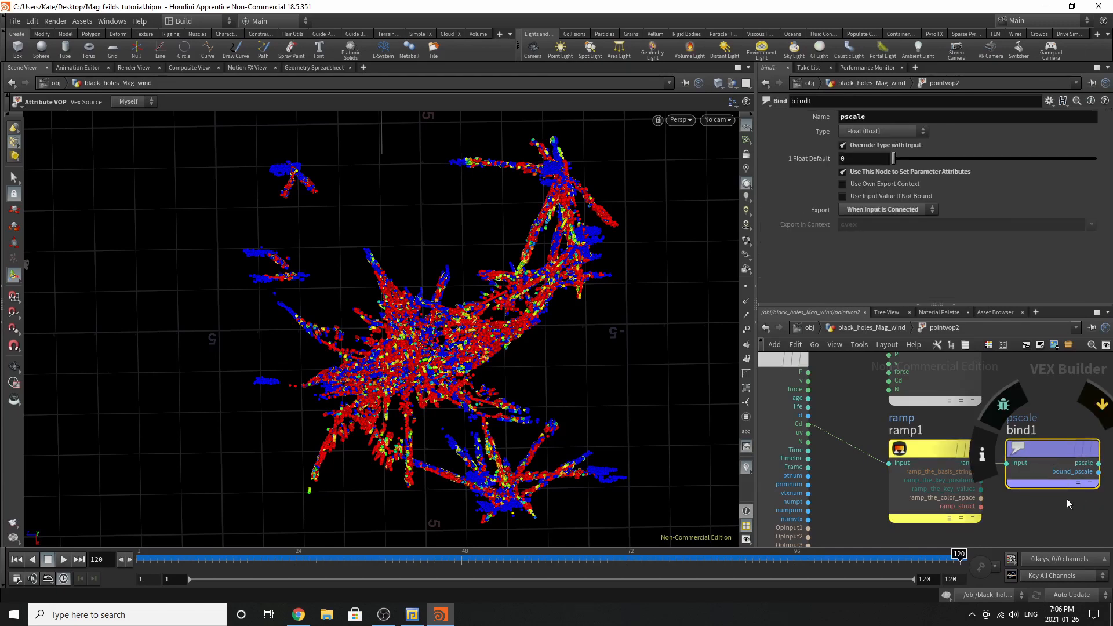
pyautogui.click(863, 329)
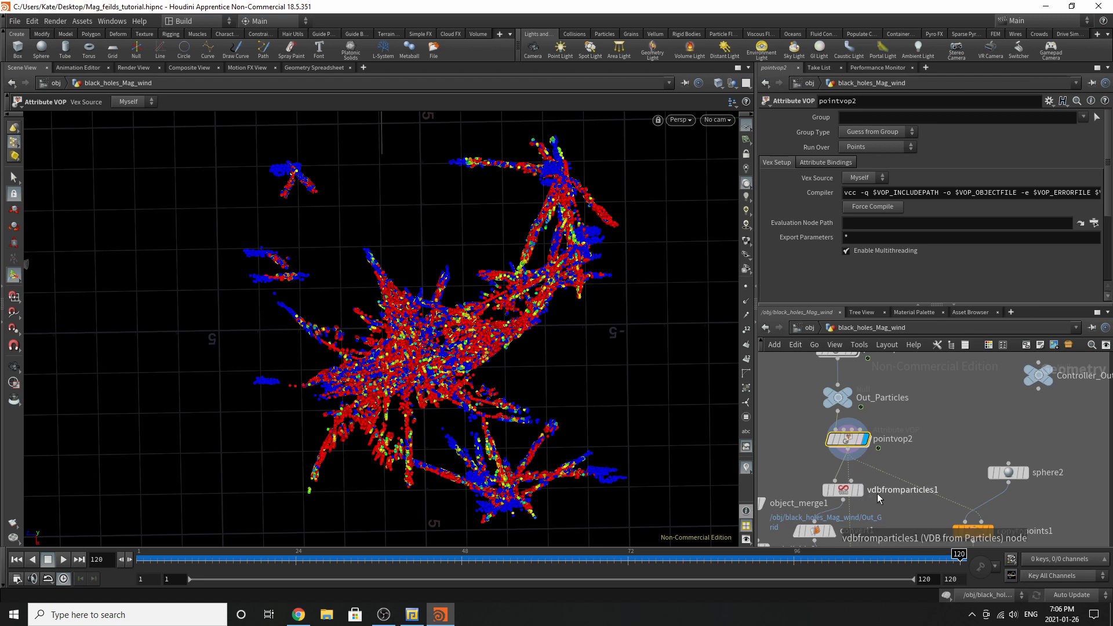
# Examine the colour ramp among the pointvop3 parameters
pyautogui.scroll(3, 869, 431)
pyautogui.click(854, 421)
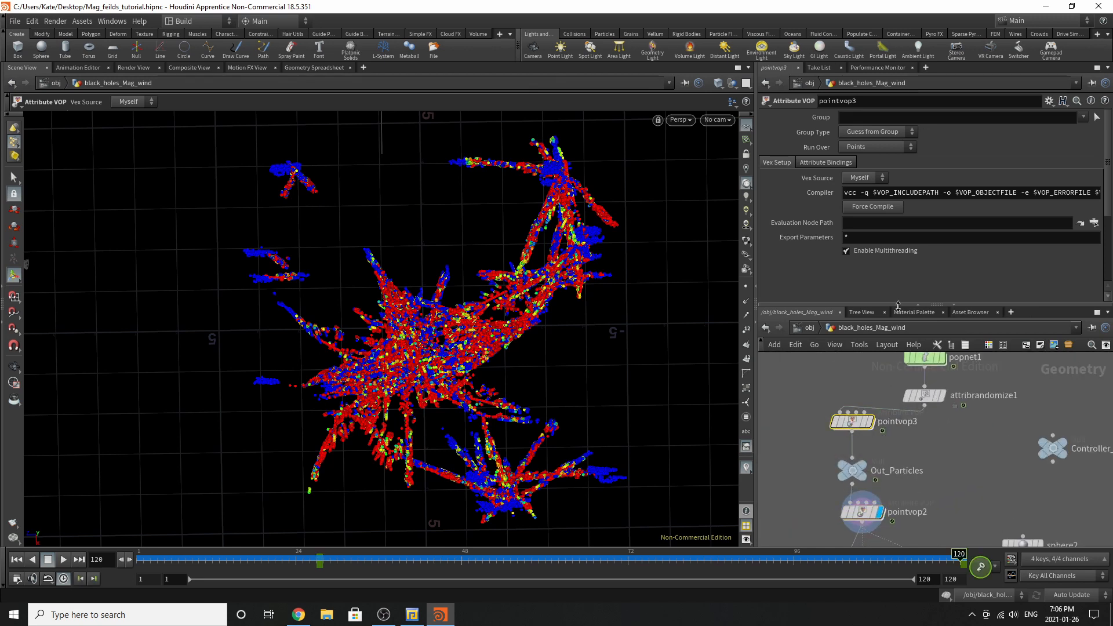
pyautogui.moveTo(1109, 168); pyautogui.dragTo(1108, 237)
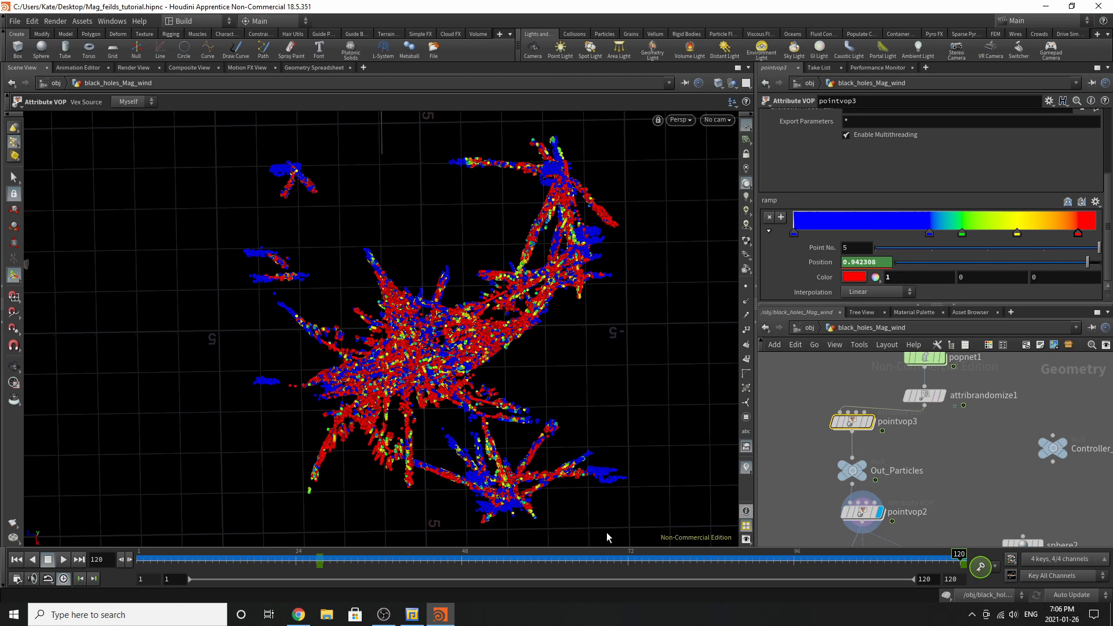
# Scrub the timeline between its early frames and frame 120 to examine how pointvop3's keyframed colour ramp changes
pyautogui.click(294, 560)
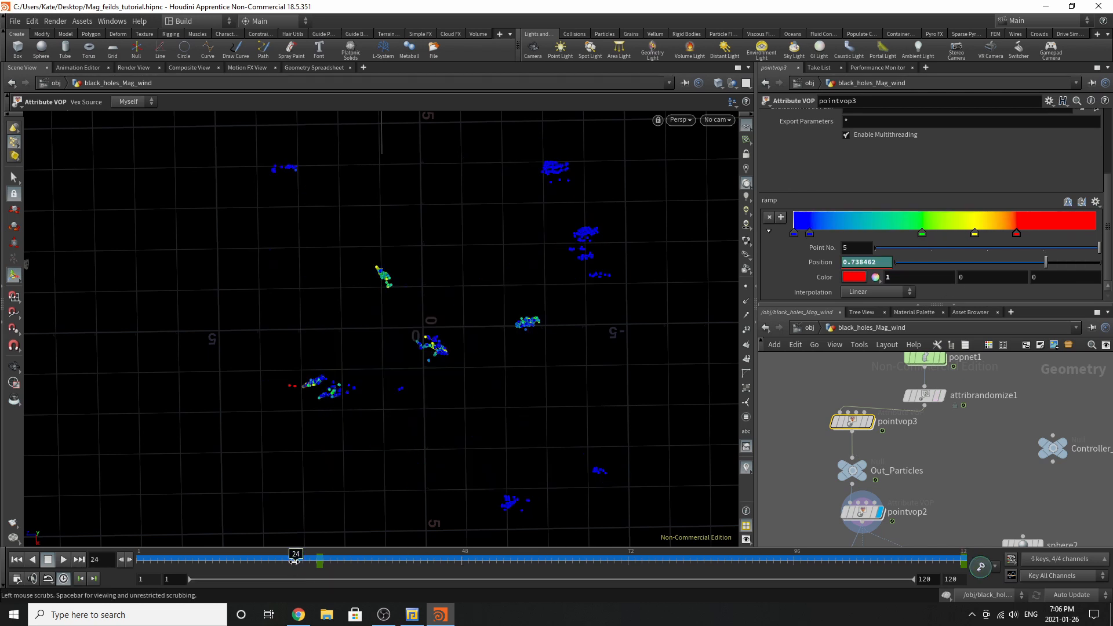
pyautogui.moveTo(294, 560); pyautogui.dragTo(1093, 570)
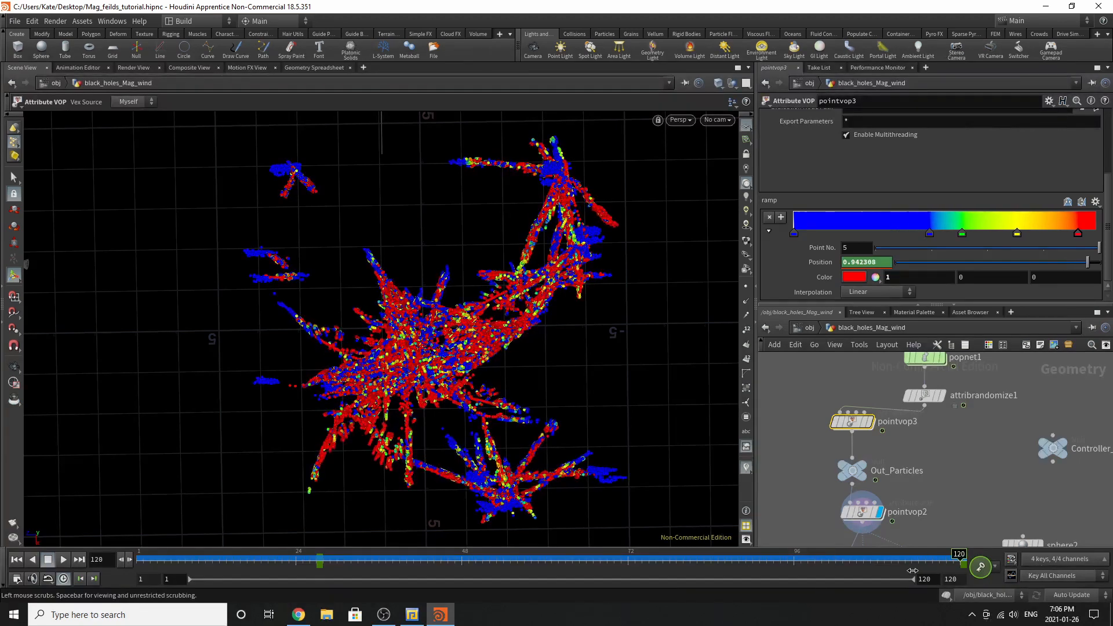
pyautogui.moveTo(913, 570); pyautogui.dragTo(295, 545)
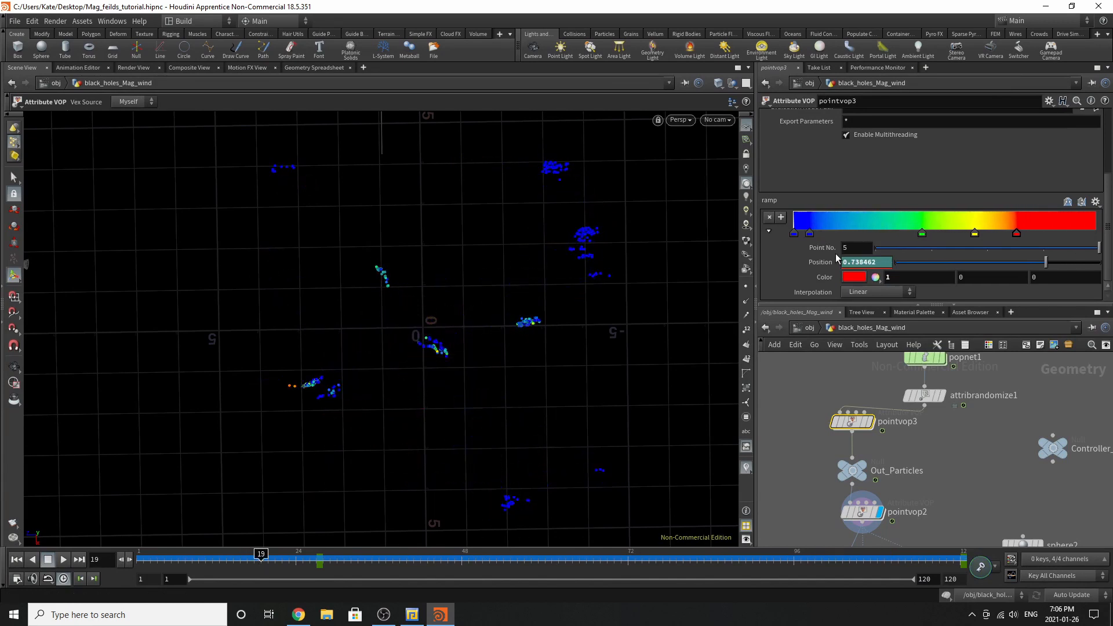
pyautogui.moveTo(690, 562); pyautogui.dragTo(967, 561)
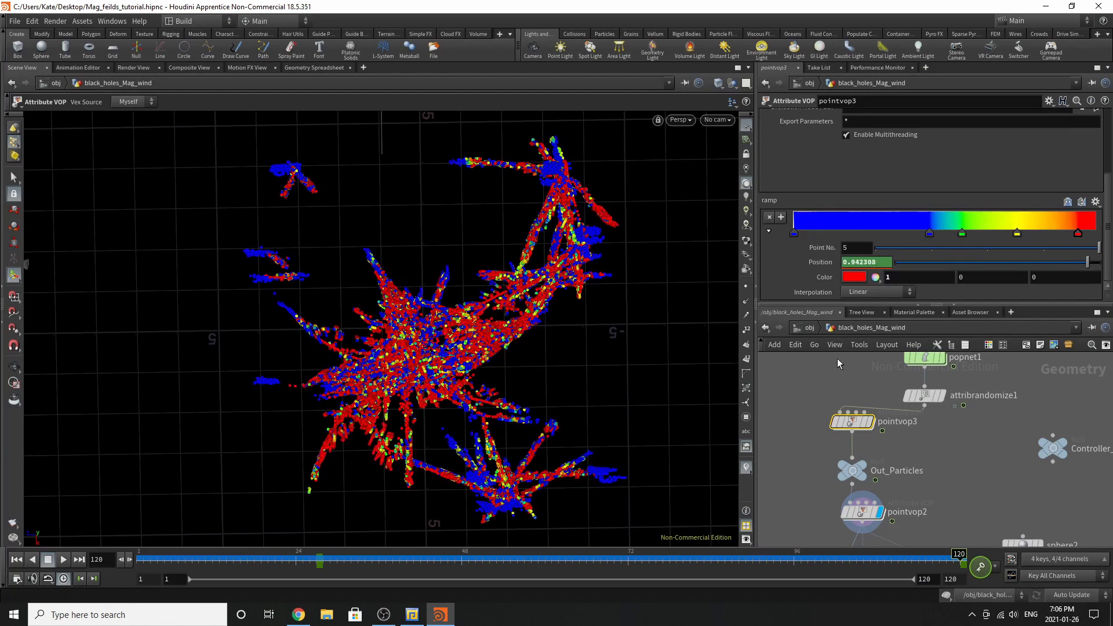
# Select point 2 of pointvop3's ramp and examine its animated position at frame 46 and frame 120
pyautogui.click(930, 235)
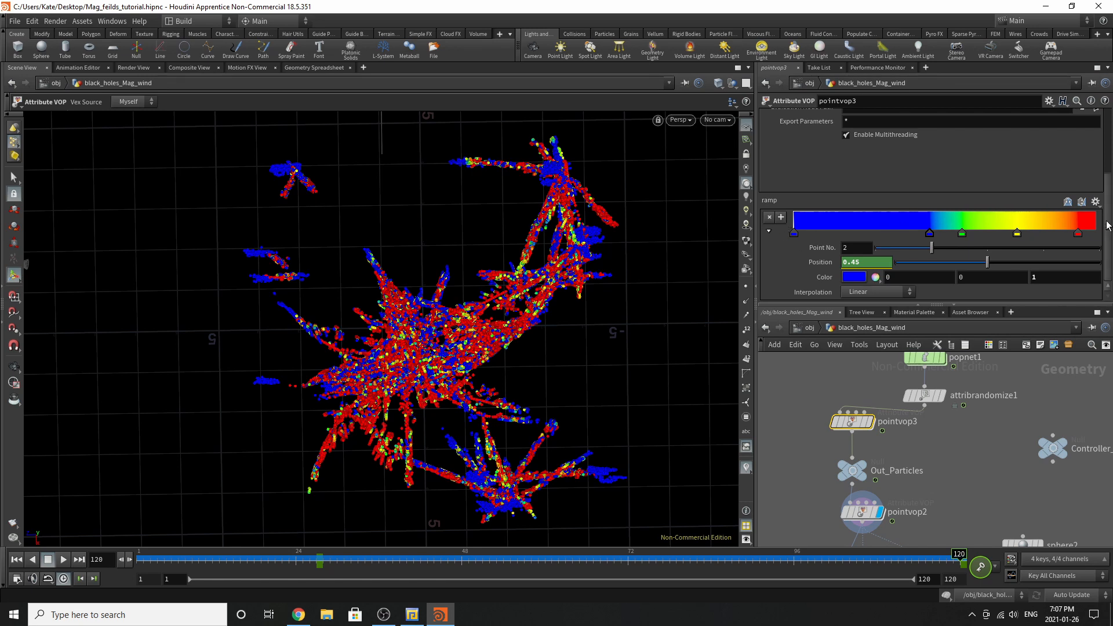
pyautogui.click(450, 560)
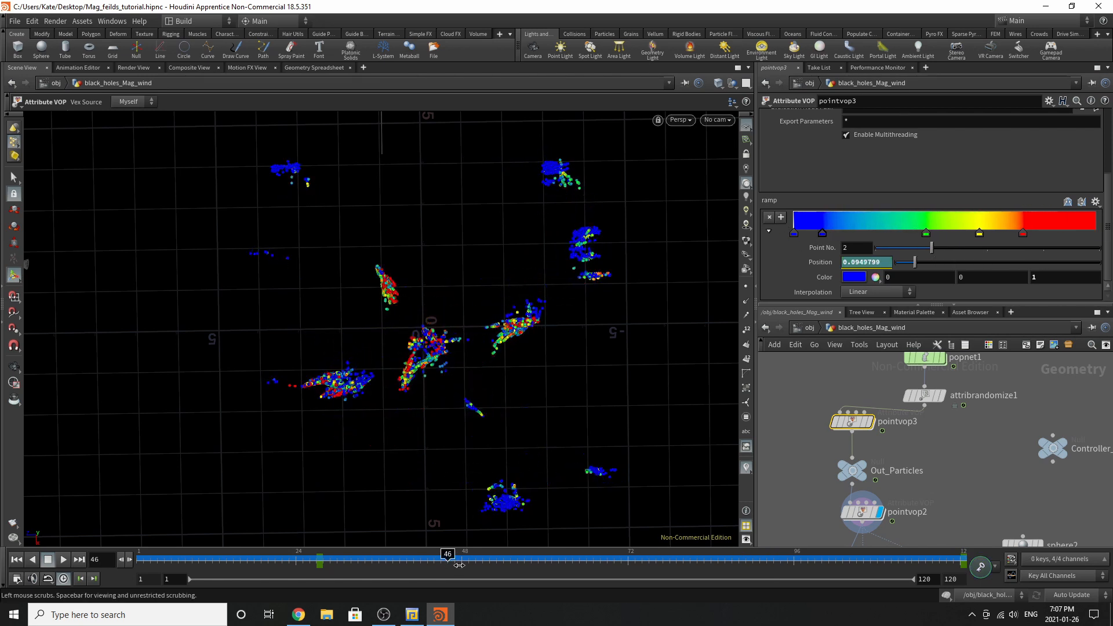
pyautogui.moveTo(460, 564); pyautogui.dragTo(1084, 547)
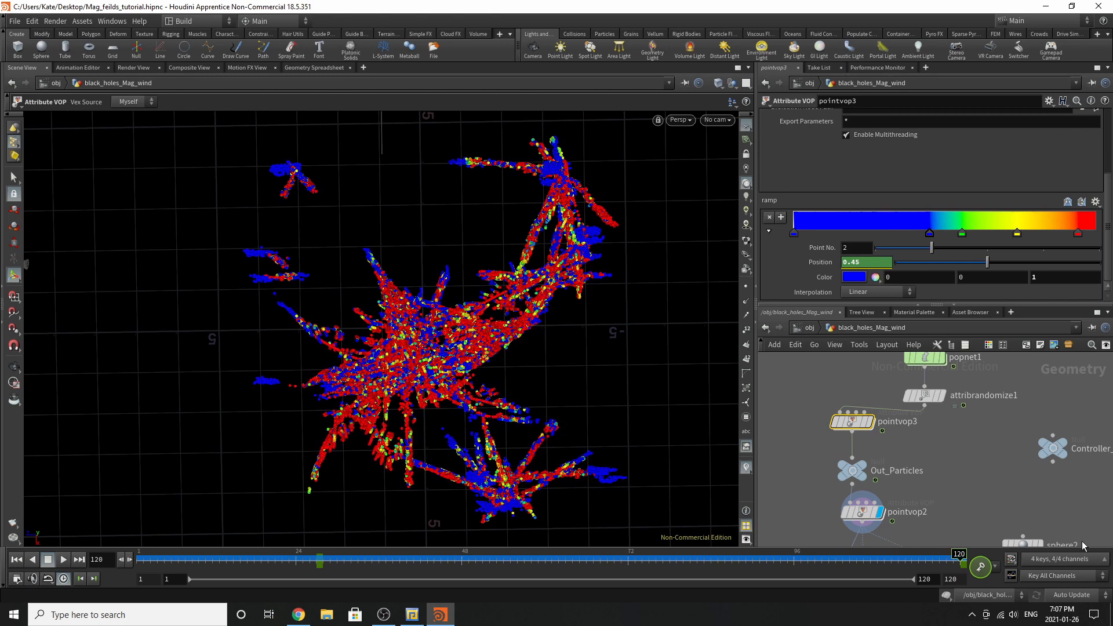
# Select pointvop2 and examine the position and value of each point on its scale ramp
pyautogui.scroll(-3, 940, 436)
pyautogui.scroll(3, 928, 515)
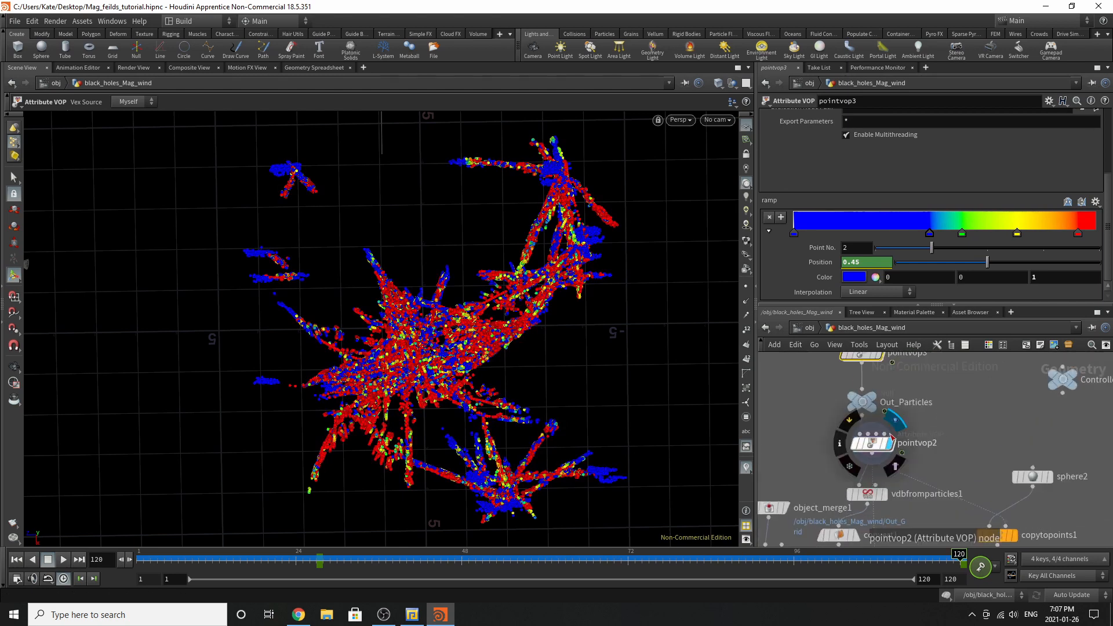
pyautogui.click(878, 447)
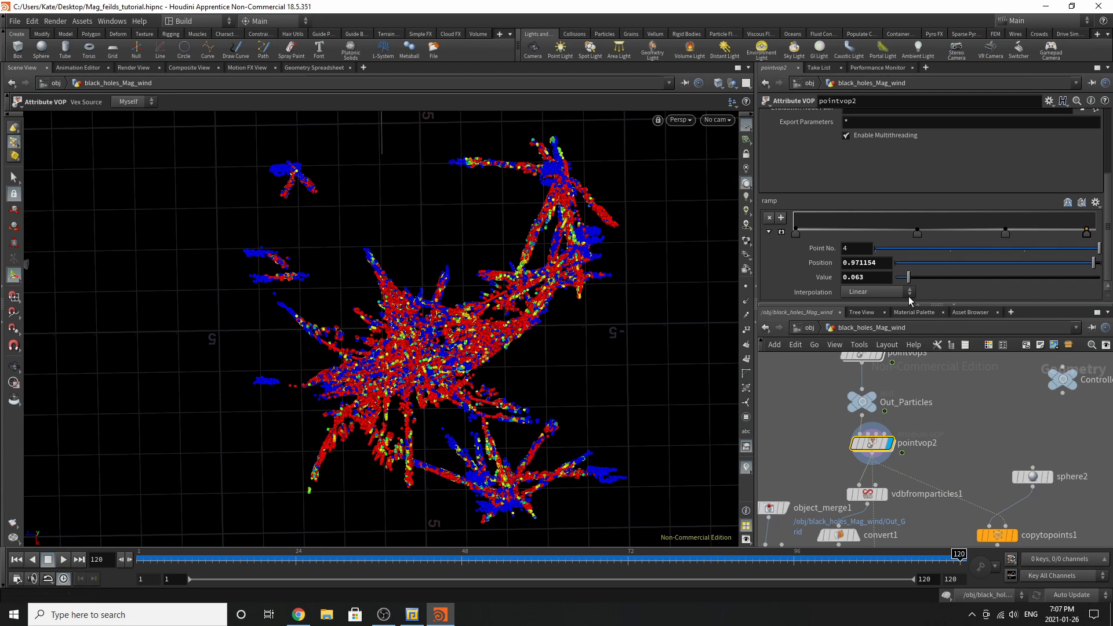
pyautogui.click(795, 232)
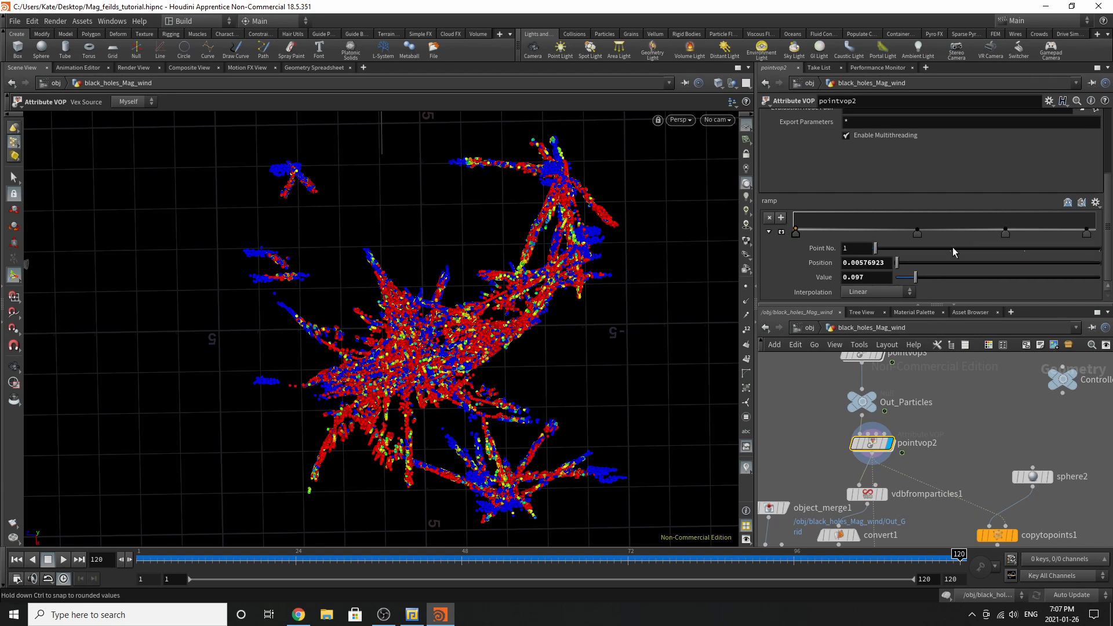
pyautogui.click(917, 233)
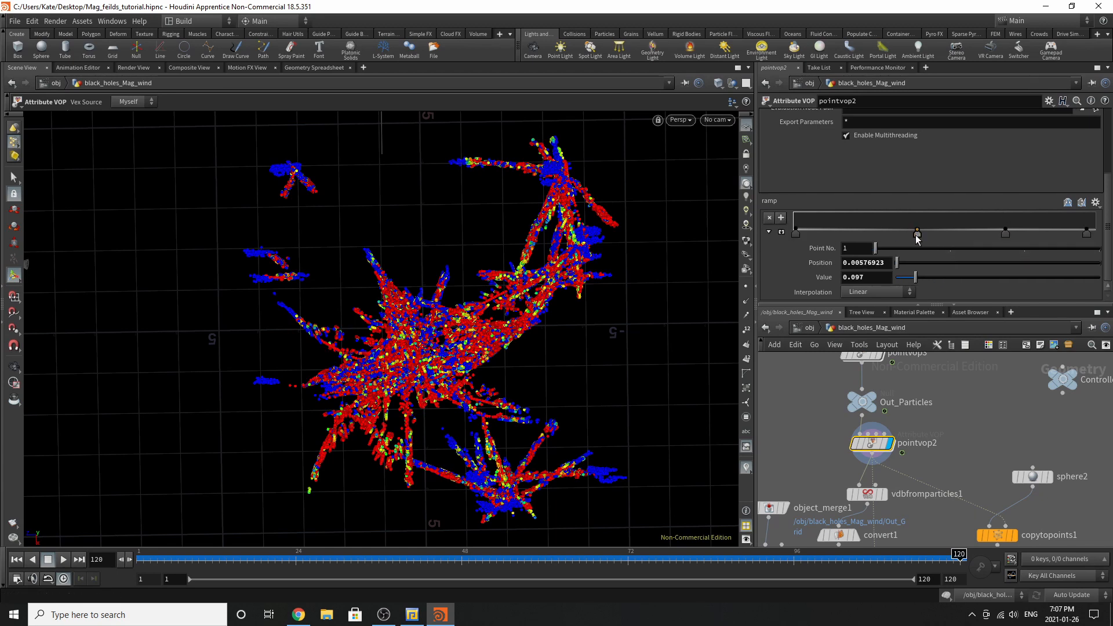
pyautogui.click(1005, 233)
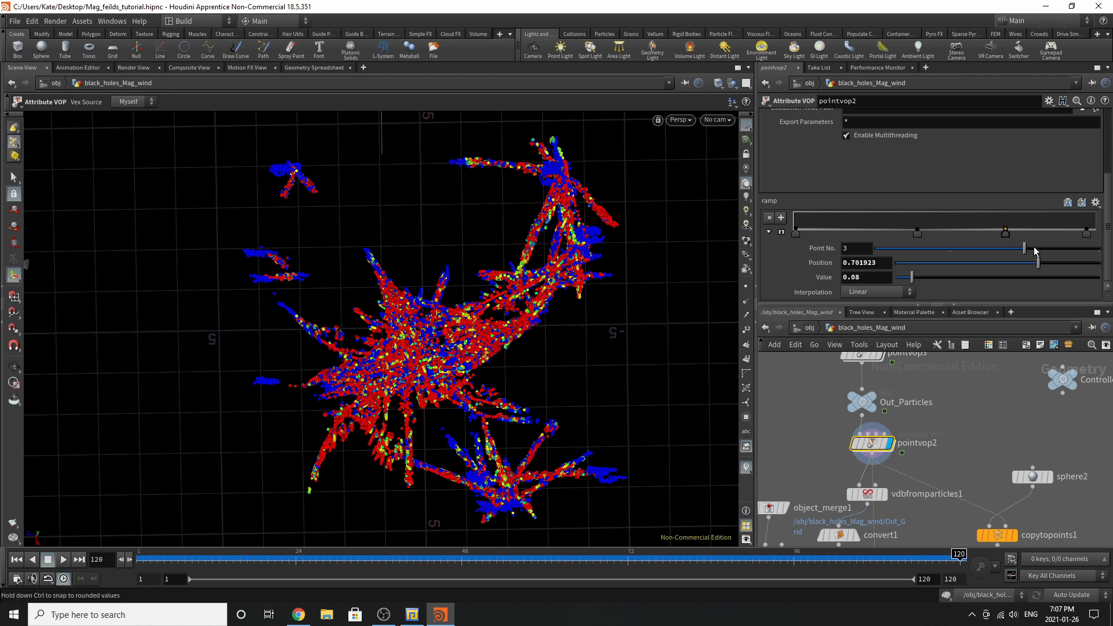
pyautogui.click(1086, 233)
# Display and select the Out_Visualize_Particles null below copytopoints1 to view the copied spheres
pyautogui.scroll(-2, 931, 366)
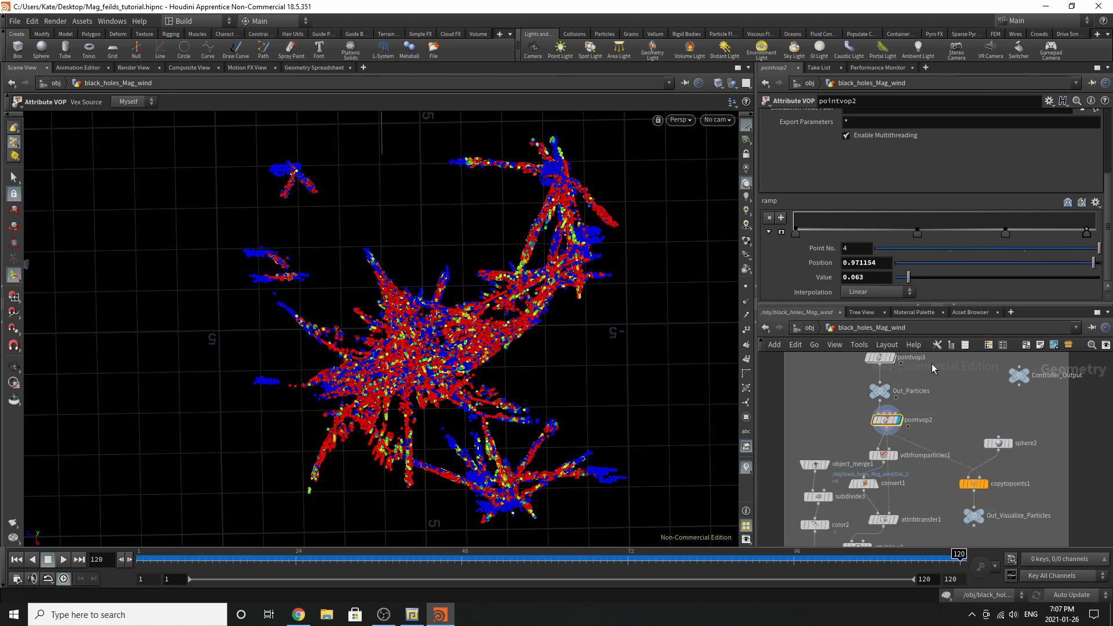
pyautogui.scroll(-3, 895, 404)
pyautogui.scroll(3, 948, 449)
pyautogui.scroll(2, 949, 472)
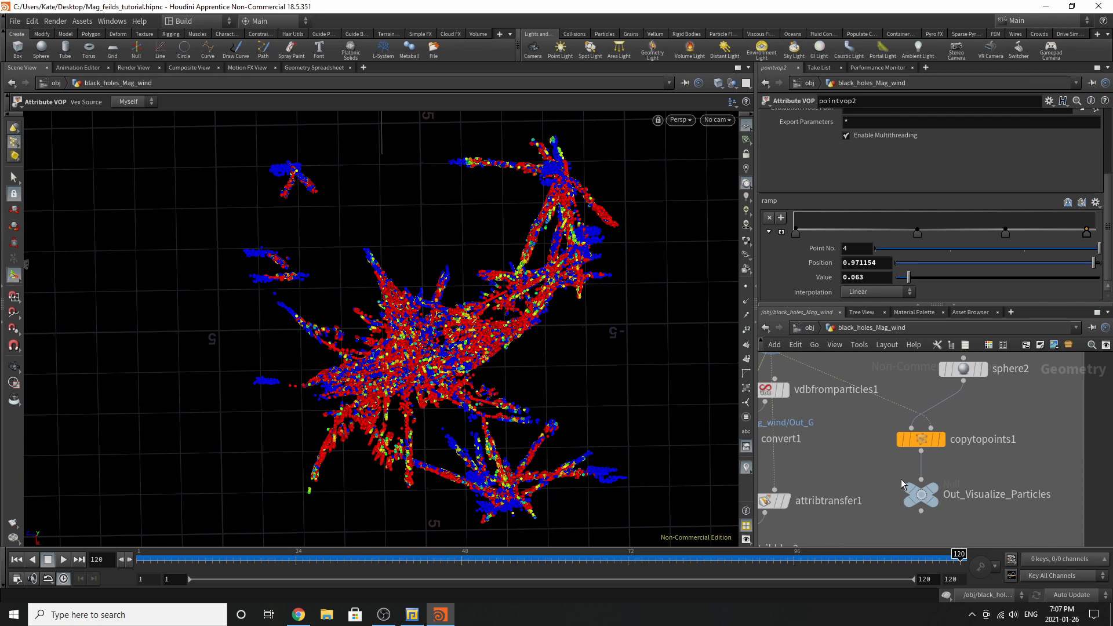
pyautogui.scroll(1, 883, 513)
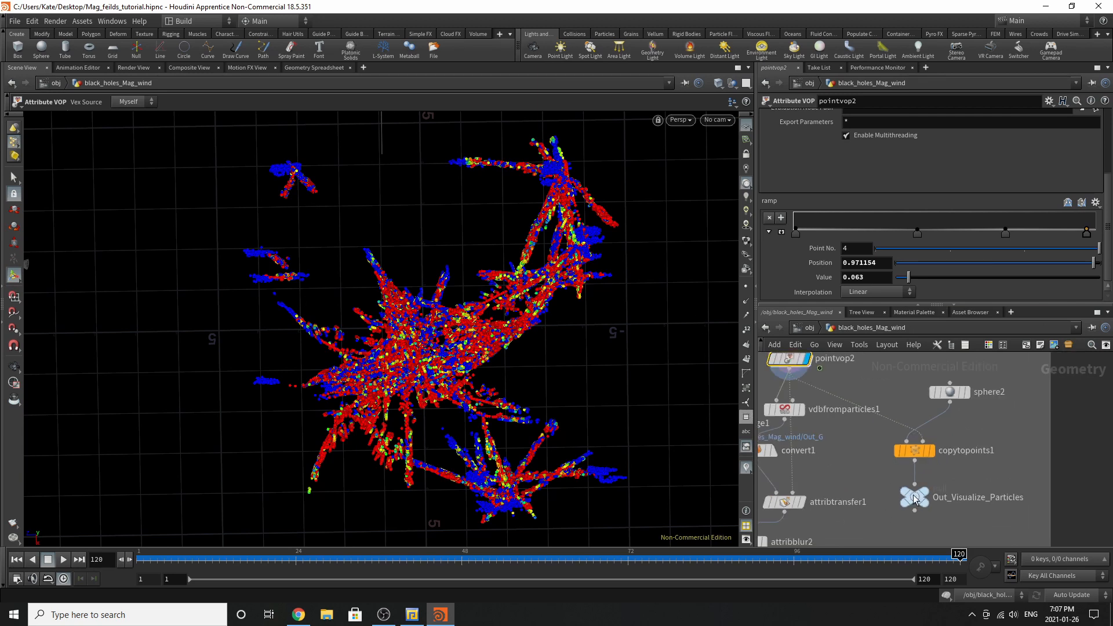
pyautogui.moveTo(916, 499)
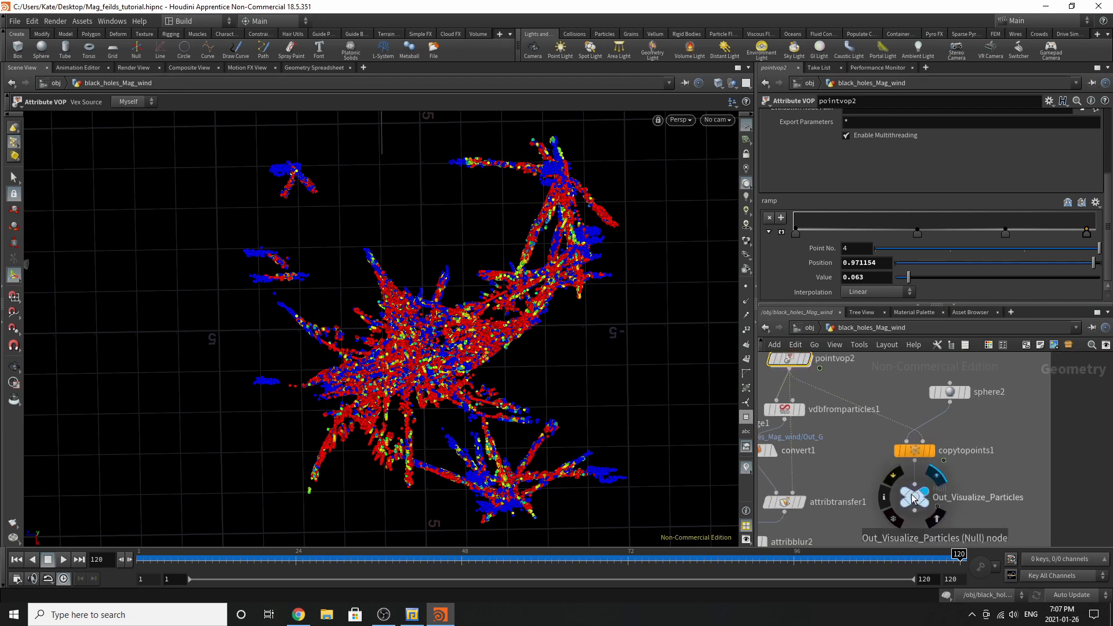
pyautogui.click(913, 498)
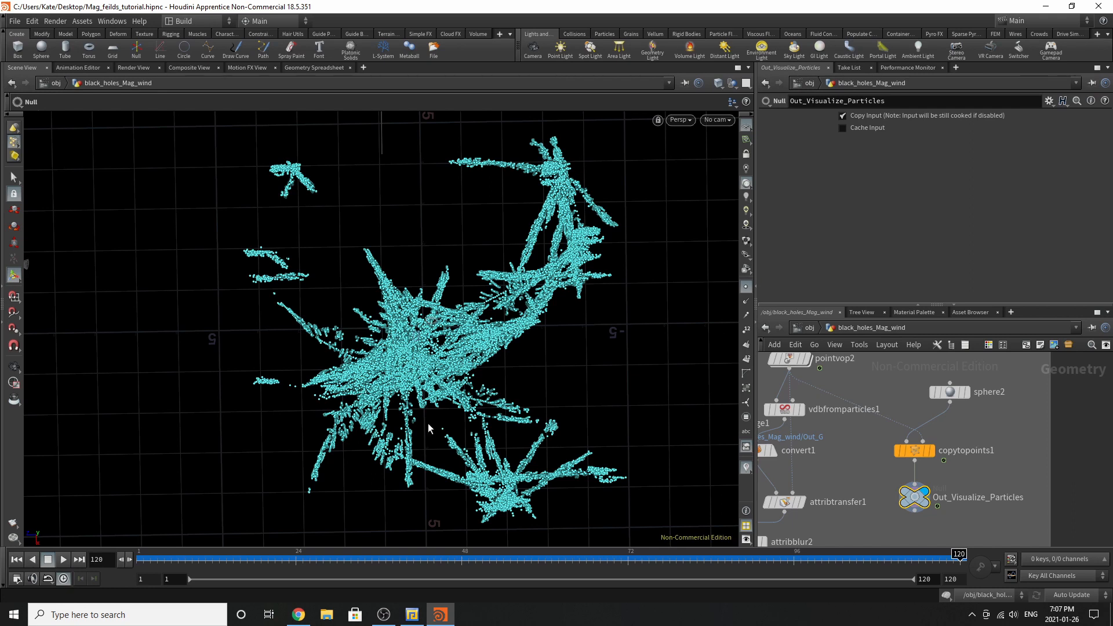
# Set the viewport background's colour scheme to Light and turn point display back on
pyautogui.press('d')
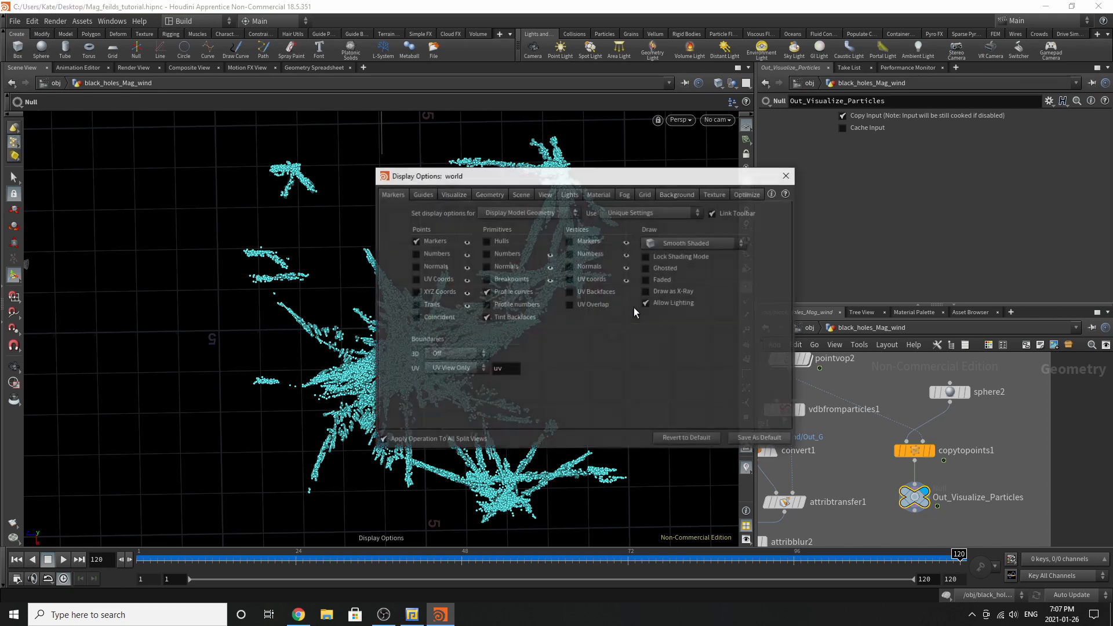
pyautogui.click(690, 196)
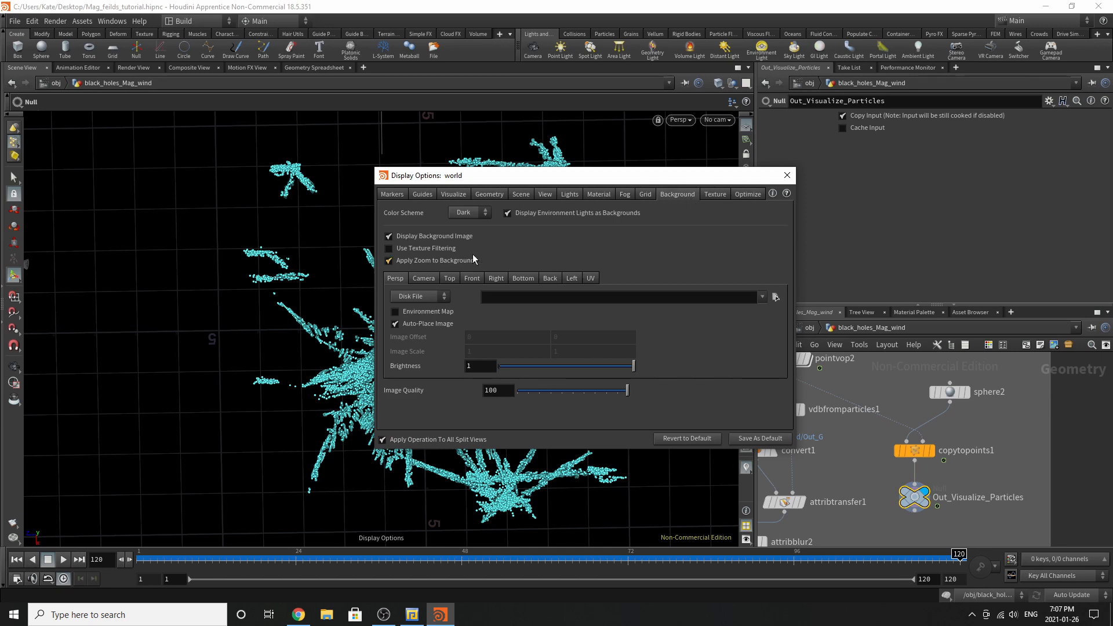
pyautogui.click(461, 224)
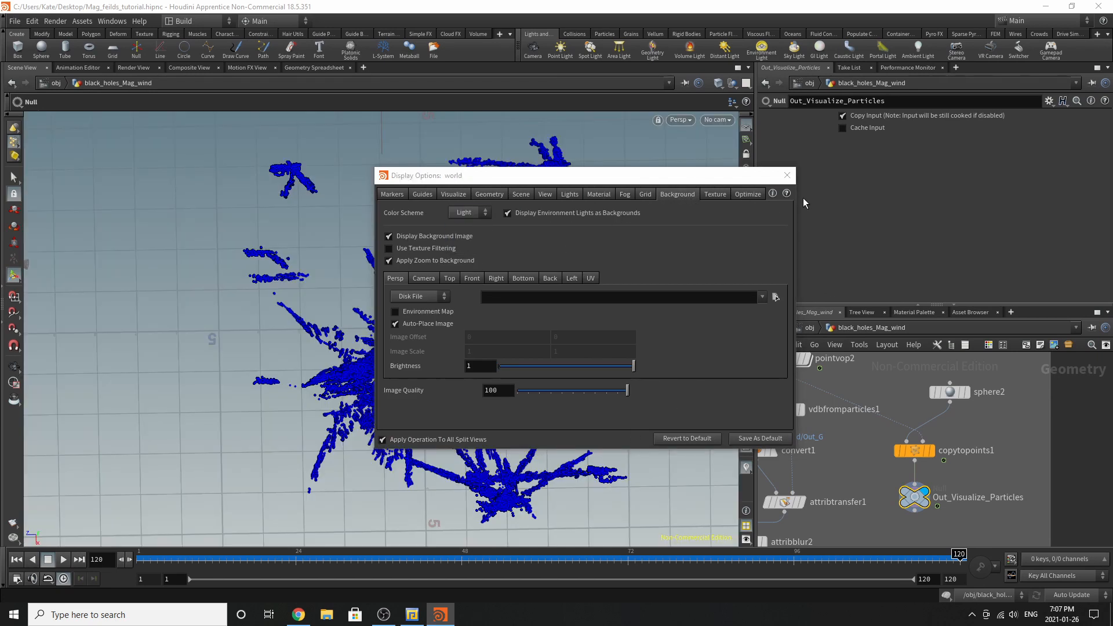
pyautogui.click(786, 175)
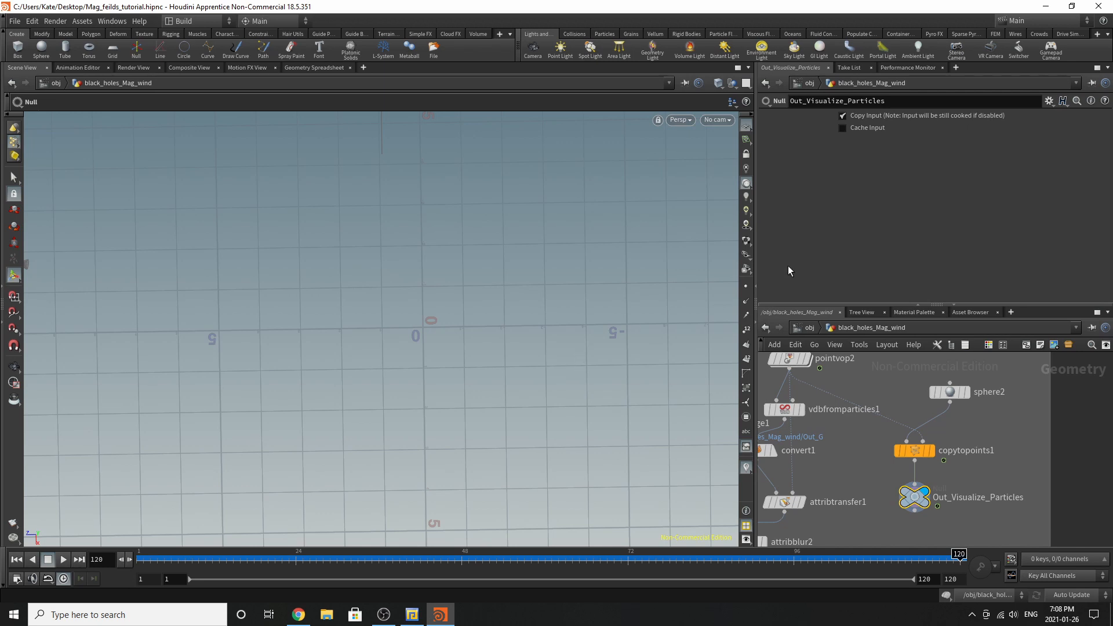
pyautogui.click(746, 287)
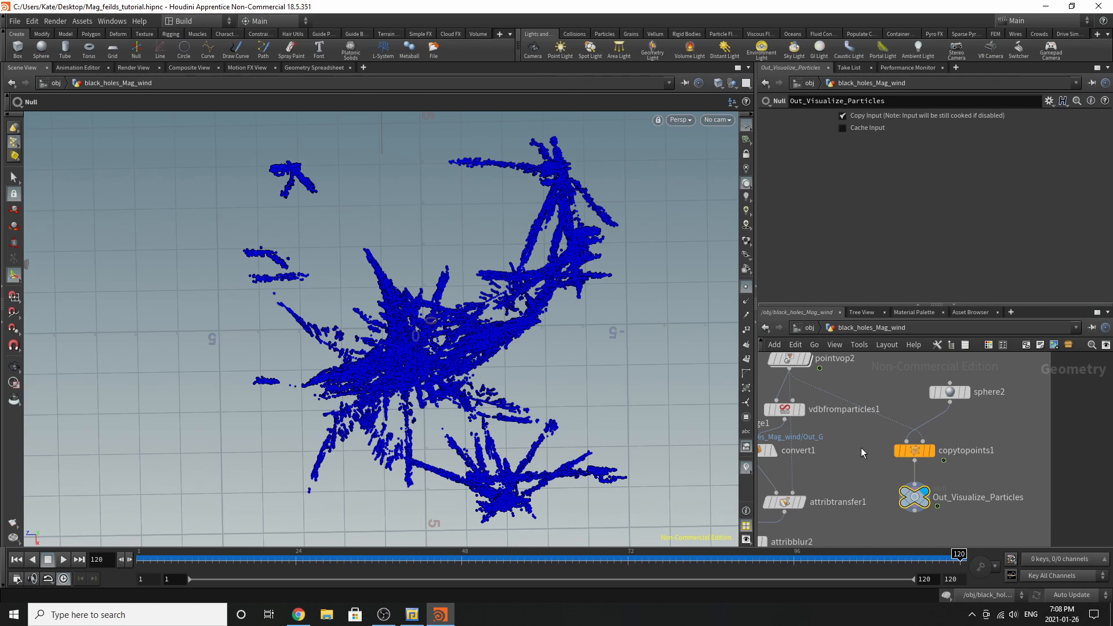
# Shift vdbfromparticles1 slightly in the network, display its output and examine its VDB settings
pyautogui.scroll(-4, 928, 482)
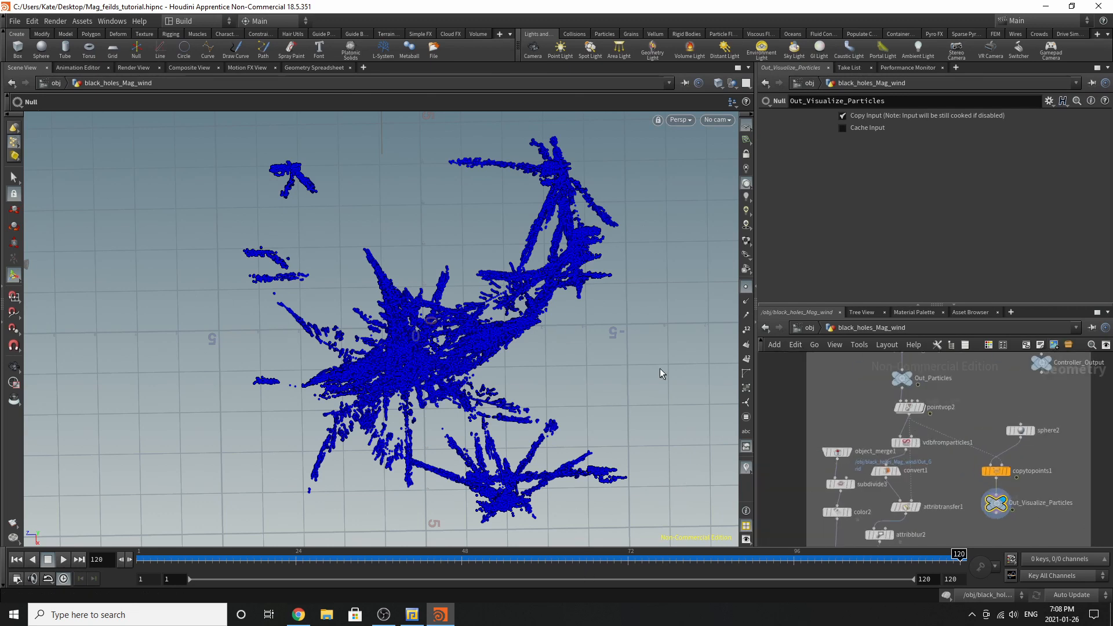
pyautogui.scroll(3, 919, 407)
pyautogui.moveTo(917, 470)
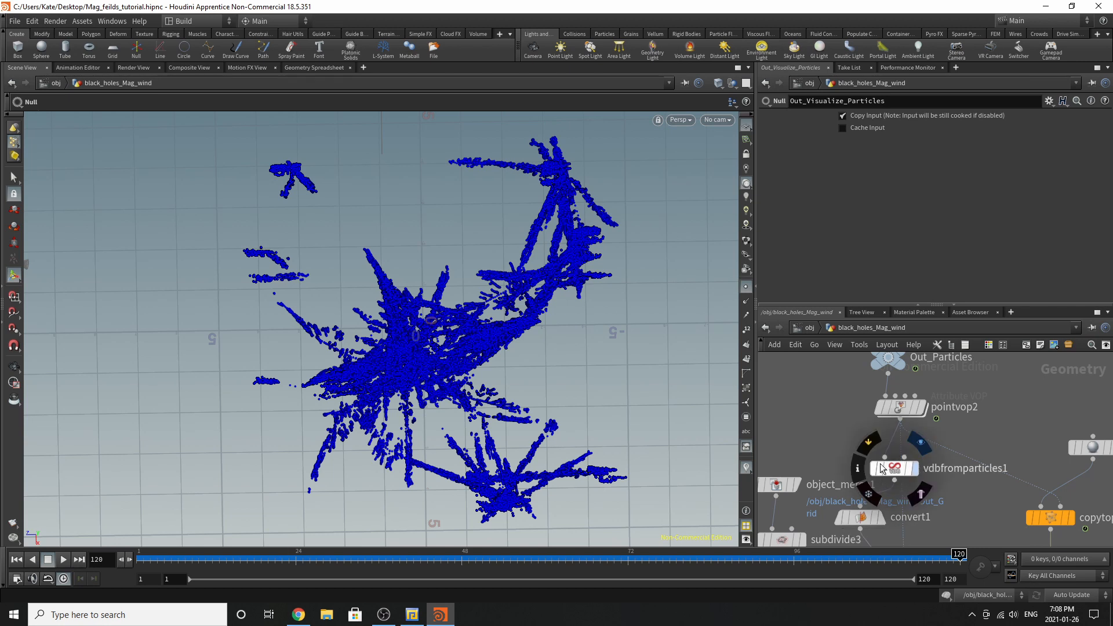
pyautogui.moveTo(888, 465); pyautogui.dragTo(854, 457)
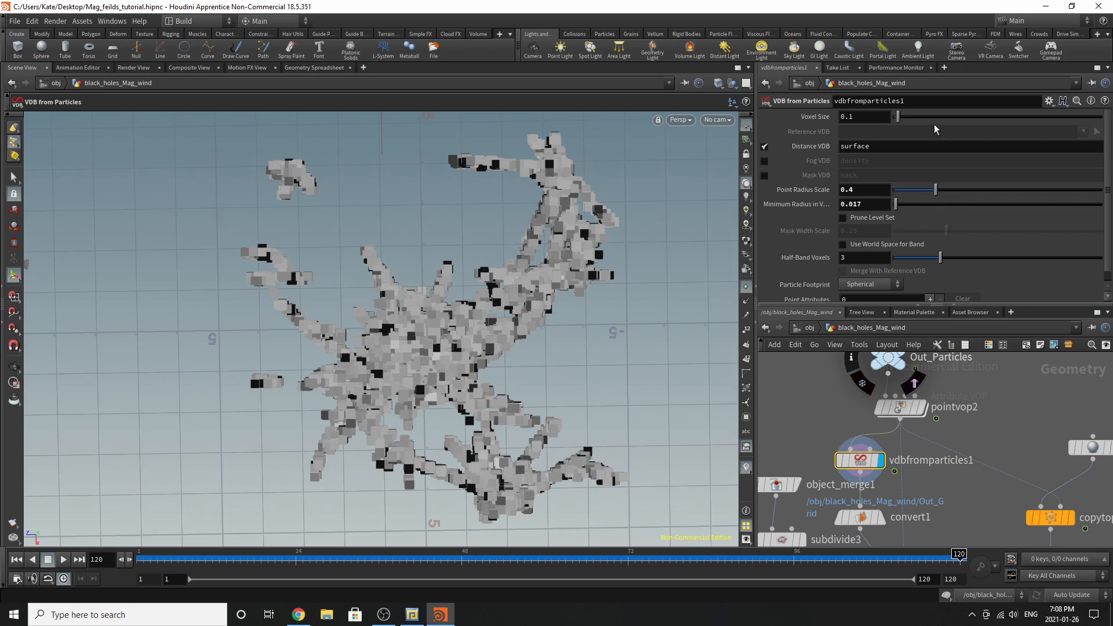
# Display and select convert1, and scrub the timeline to frame 120 to examine the converted polygon mesh
pyautogui.scroll(-5, 936, 490)
pyautogui.scroll(5, 916, 537)
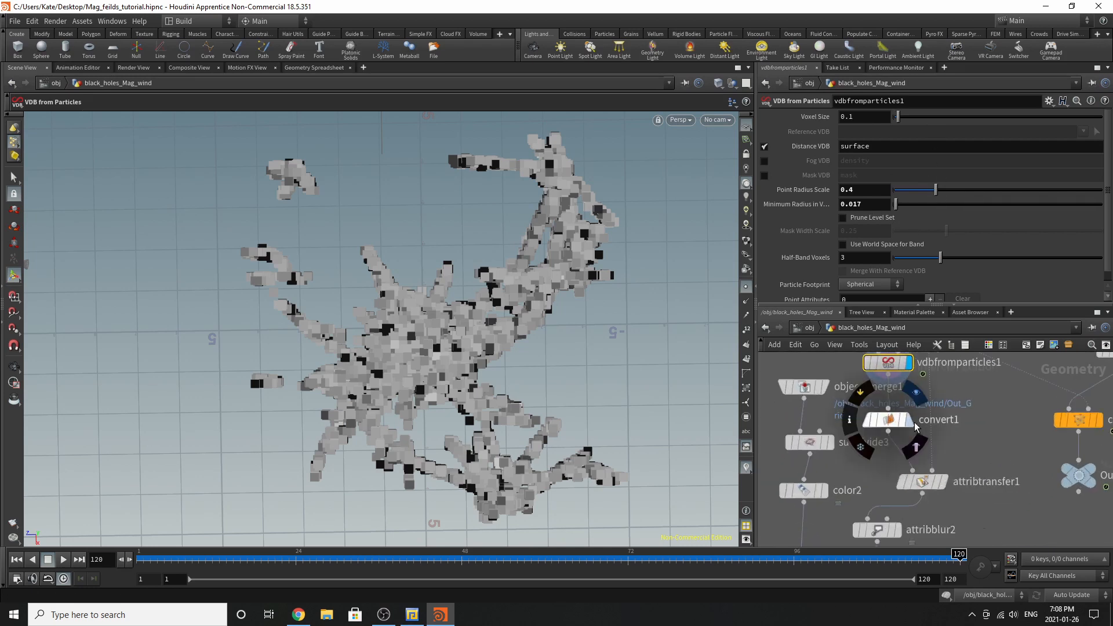
pyautogui.click(909, 419)
pyautogui.click(884, 420)
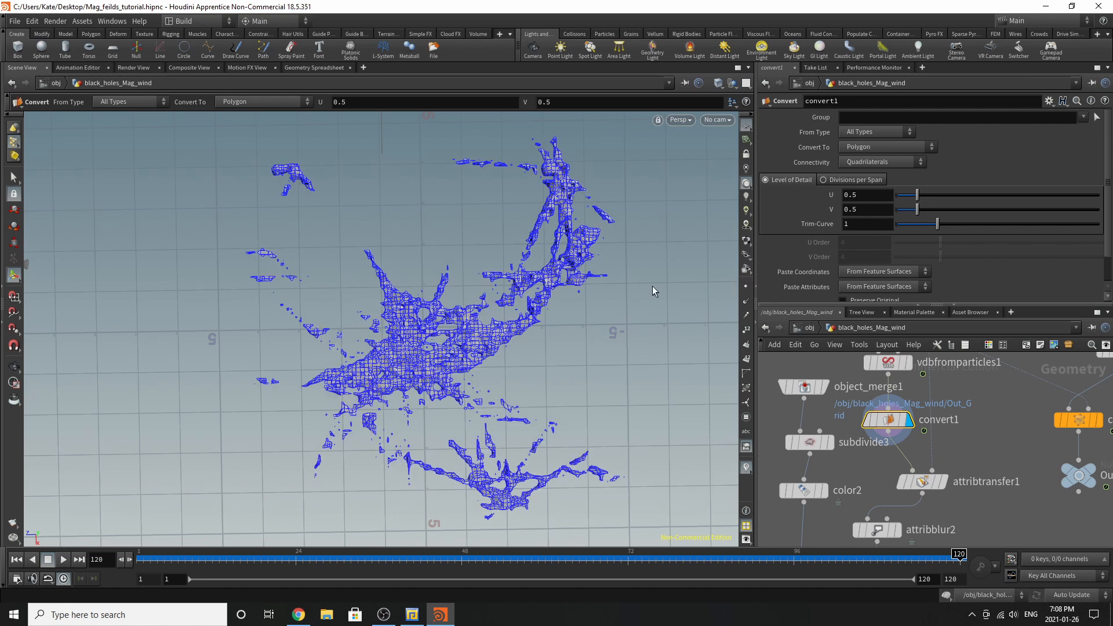
pyautogui.moveTo(458, 556); pyautogui.dragTo(963, 548)
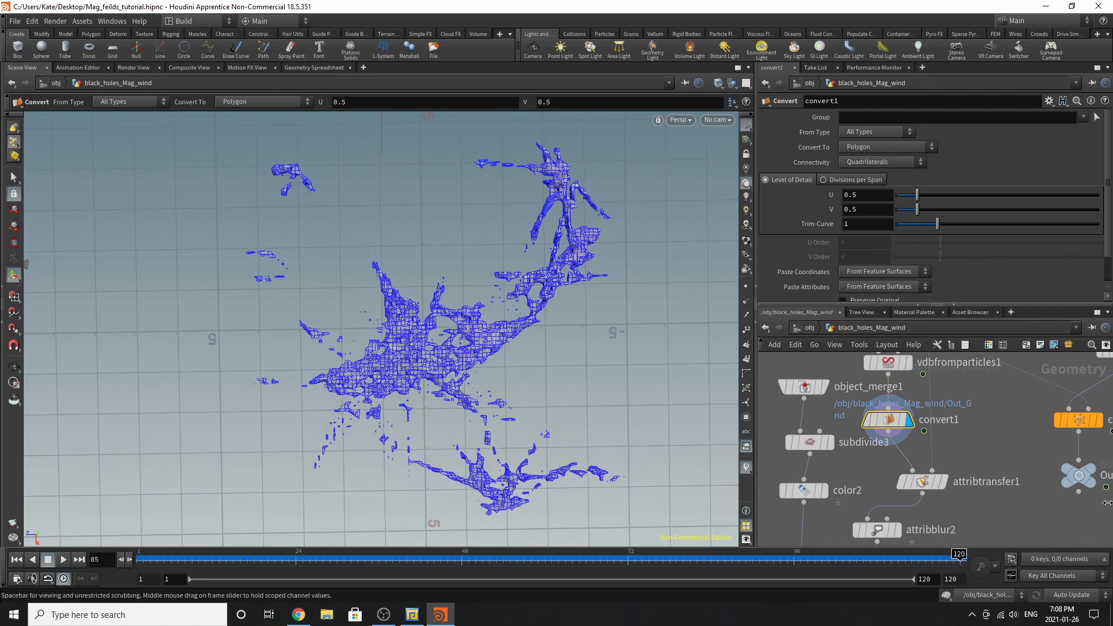
# Display attribtransfer1, disable its primitive attribute transfer, limit the point attributes to Cd, and review its transfer conditions
pyautogui.click(940, 481)
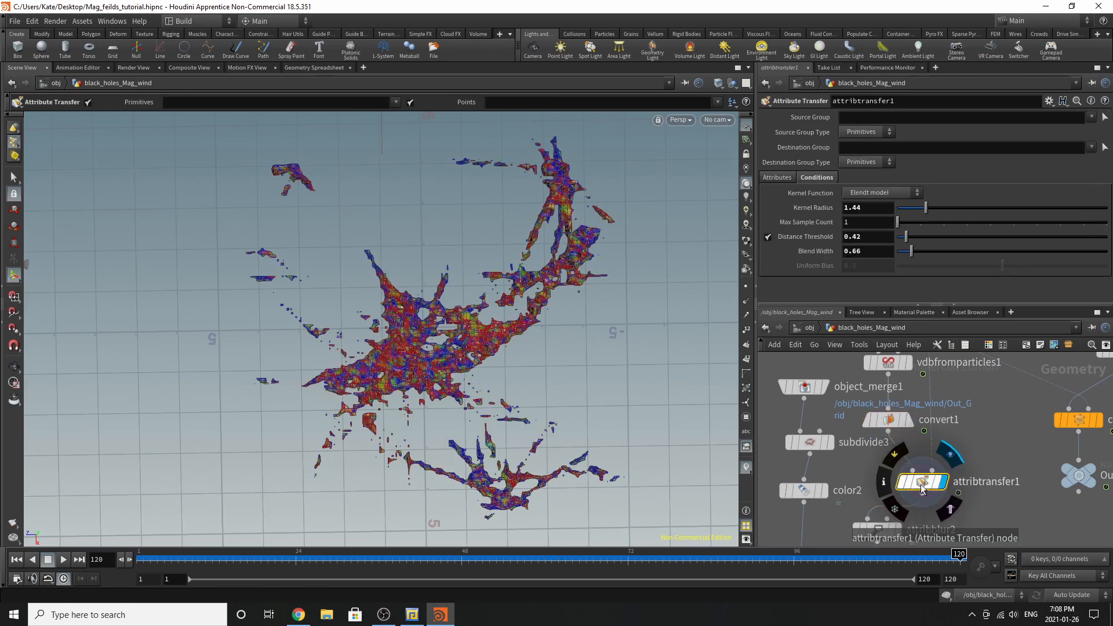
pyautogui.click(921, 481)
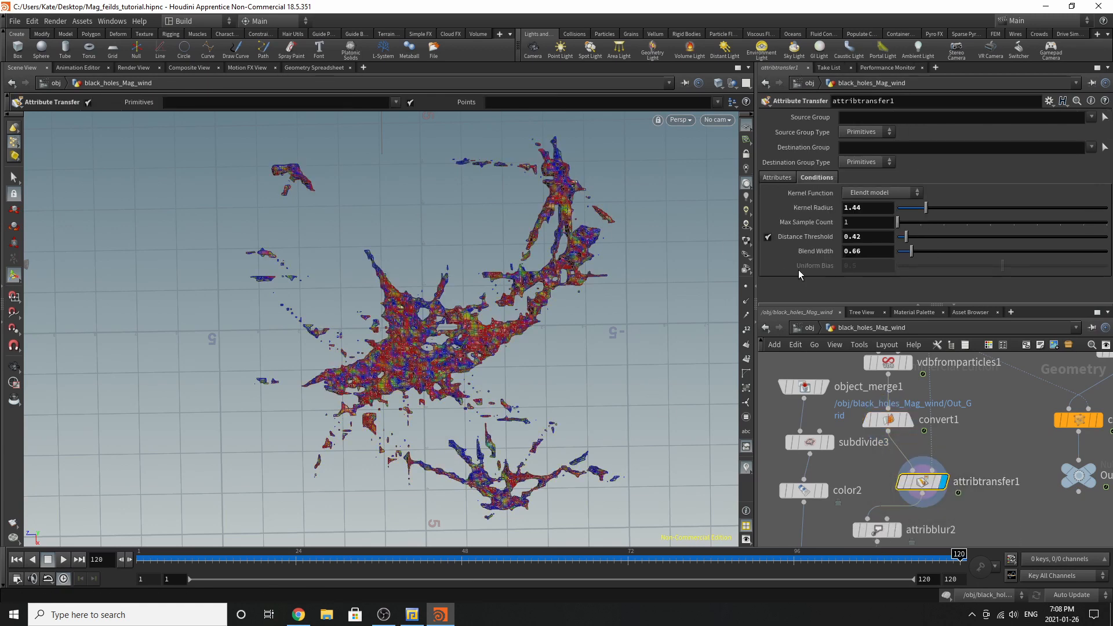
pyautogui.click(773, 176)
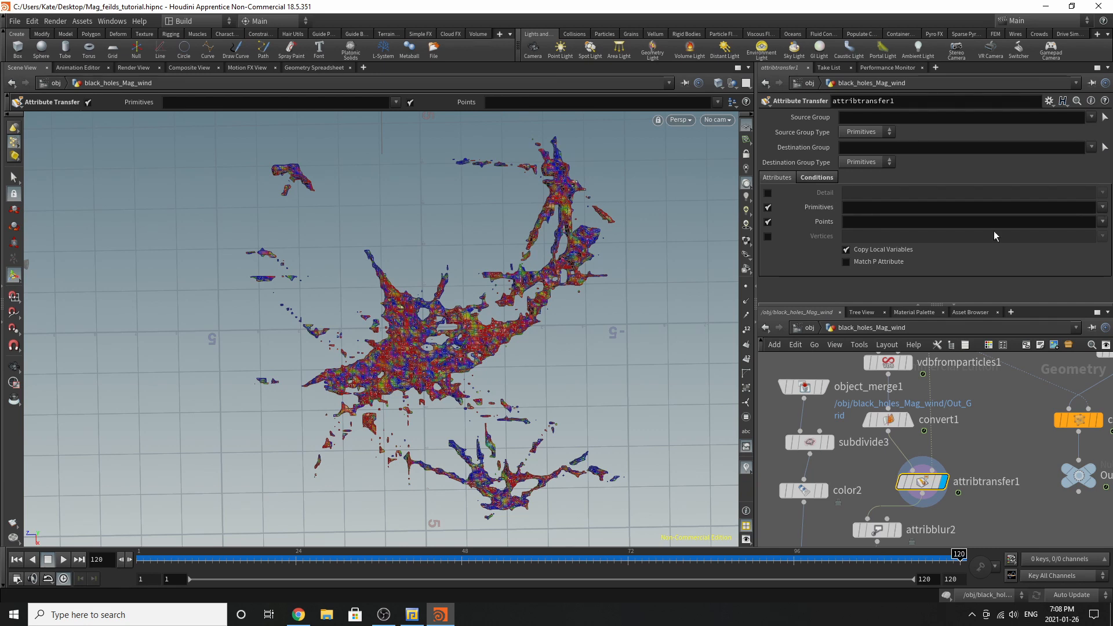
pyautogui.click(768, 207)
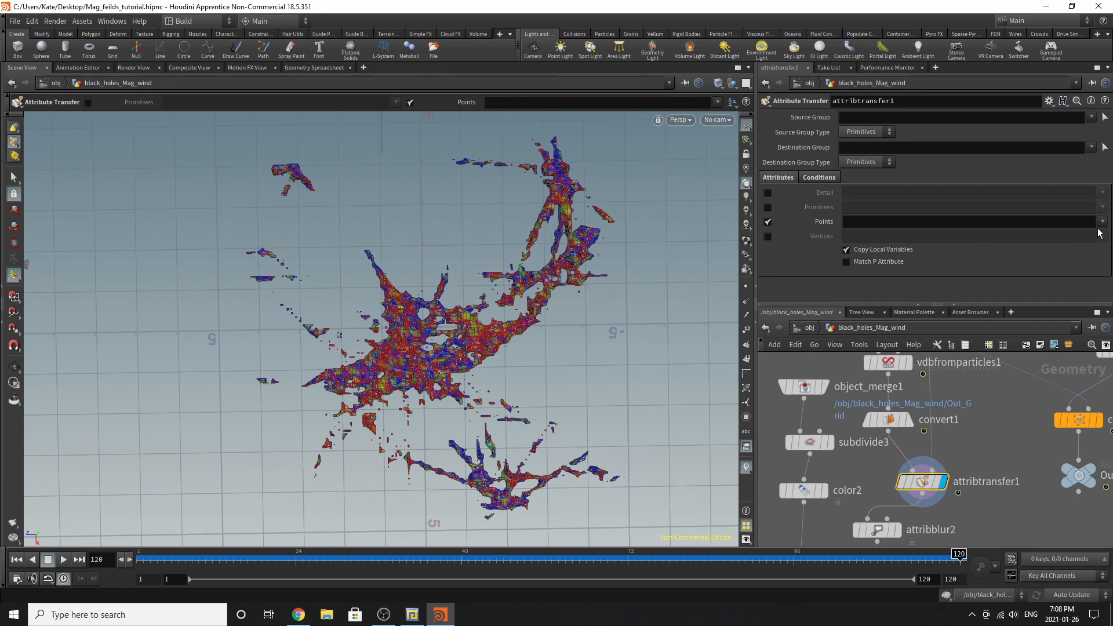
pyautogui.click(1102, 222)
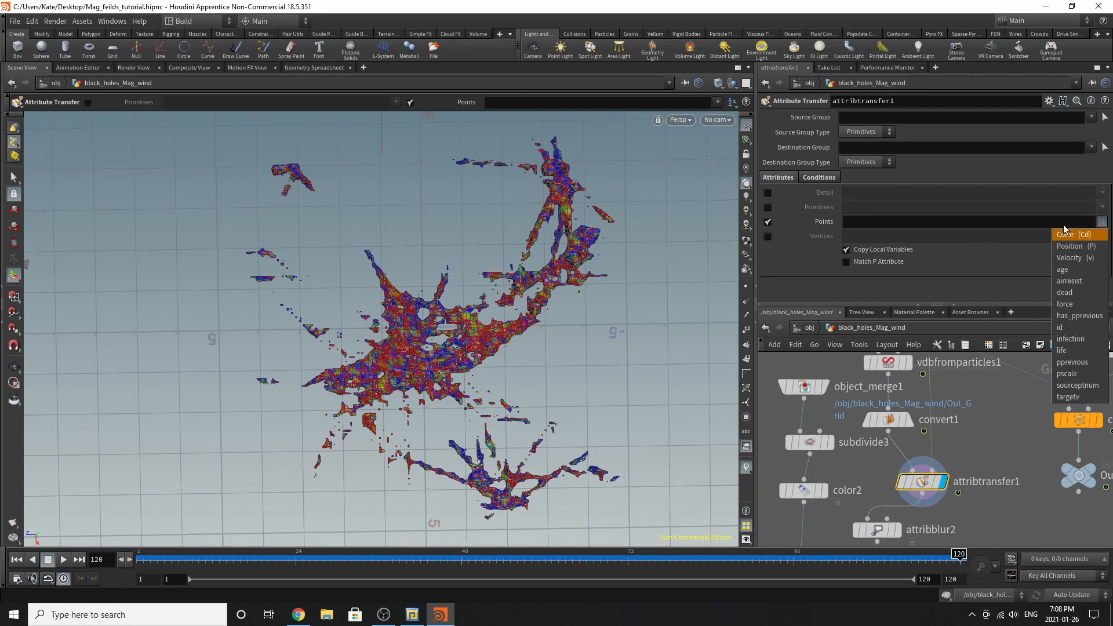
pyautogui.click(935, 225)
pyautogui.click(931, 224)
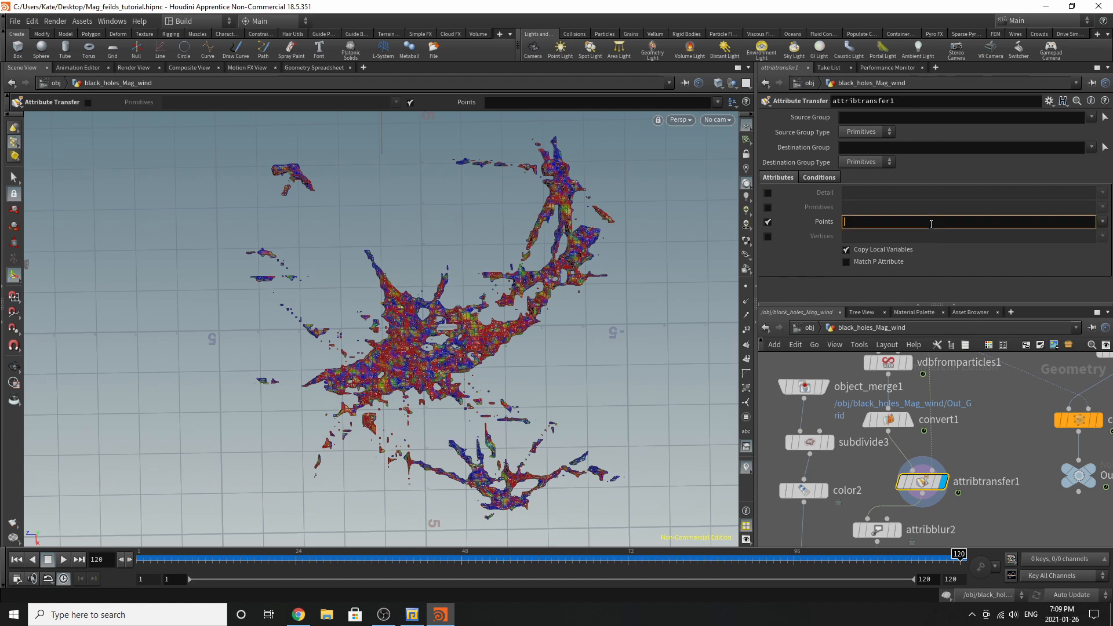
pyautogui.scroll(-4, 908, 404)
pyautogui.scroll(4, 904, 411)
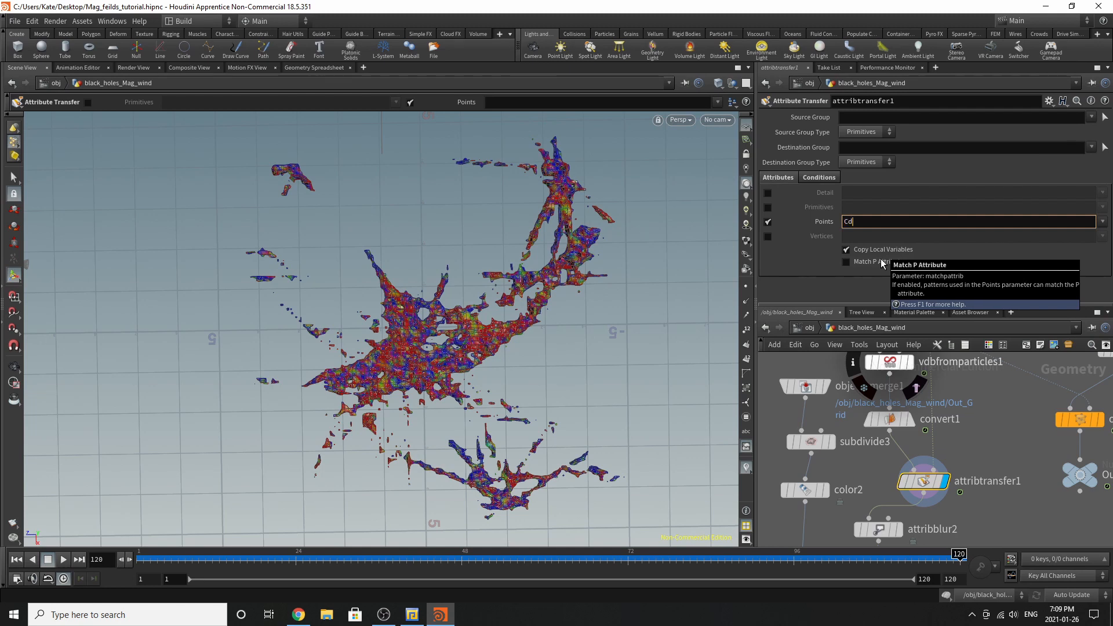
pyautogui.scroll(-4, 902, 438)
pyautogui.click(819, 177)
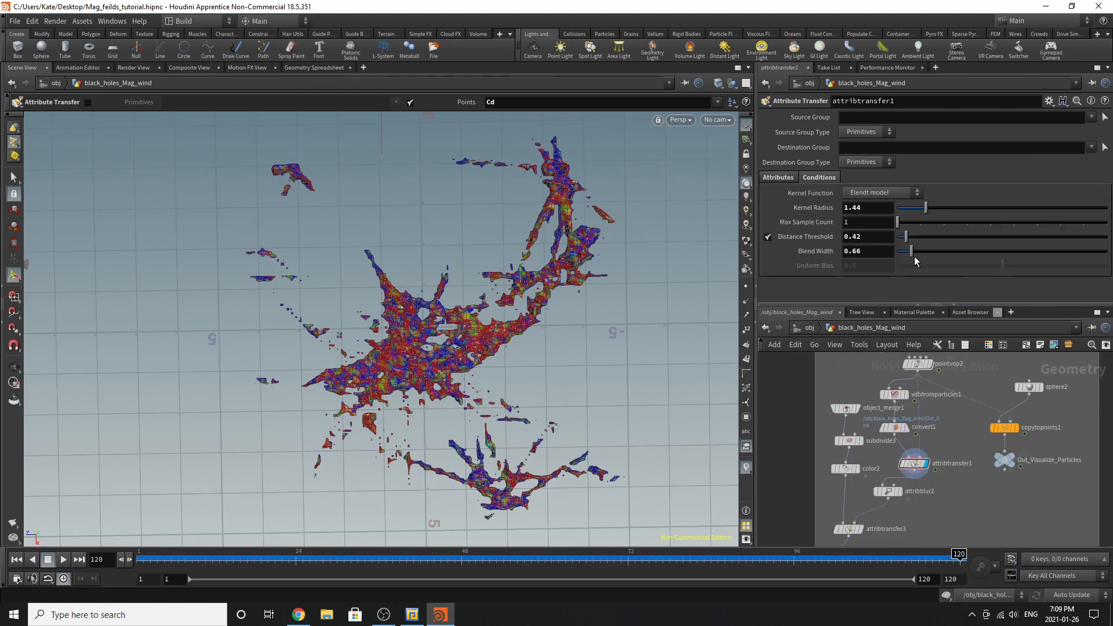
# Display and select attribblur2 to examine its colour blurring settings
pyautogui.scroll(3, 906, 471)
pyautogui.click(874, 514)
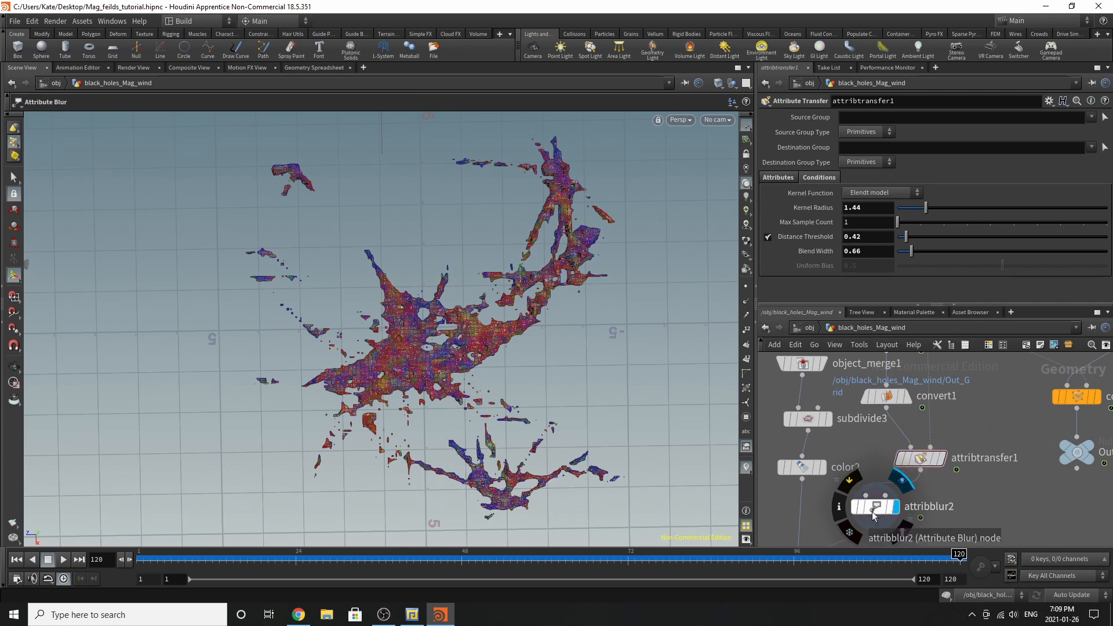
pyautogui.click(876, 510)
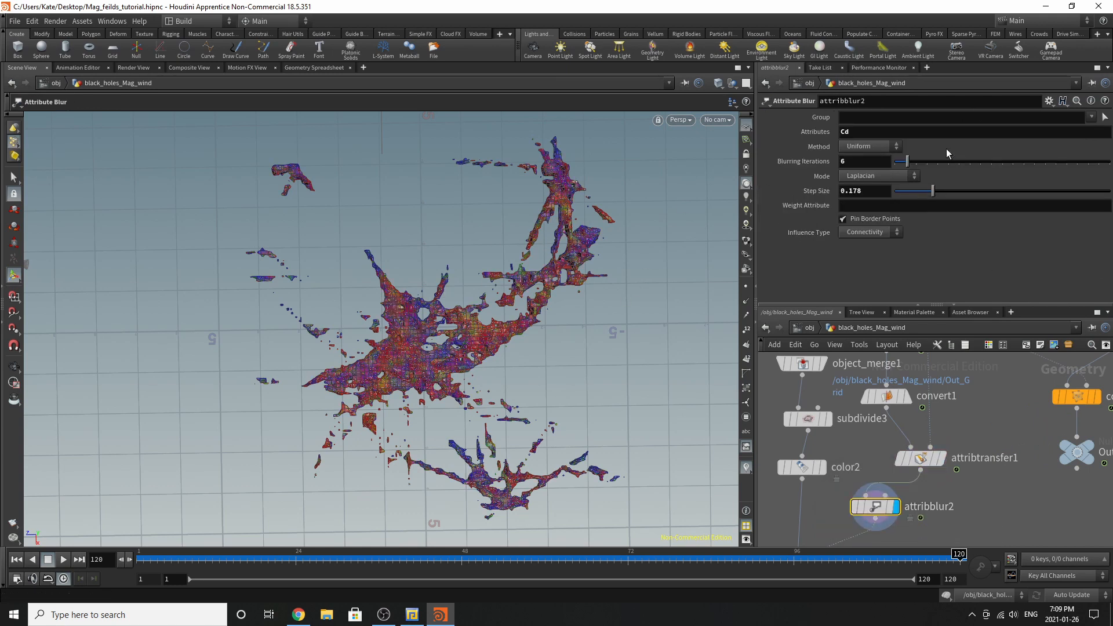
# Move the object_merge1, subdivide3 and color2 branch away from the mesh nodes and select all three nodes to examine the grid
pyautogui.scroll(-3, 1014, 464)
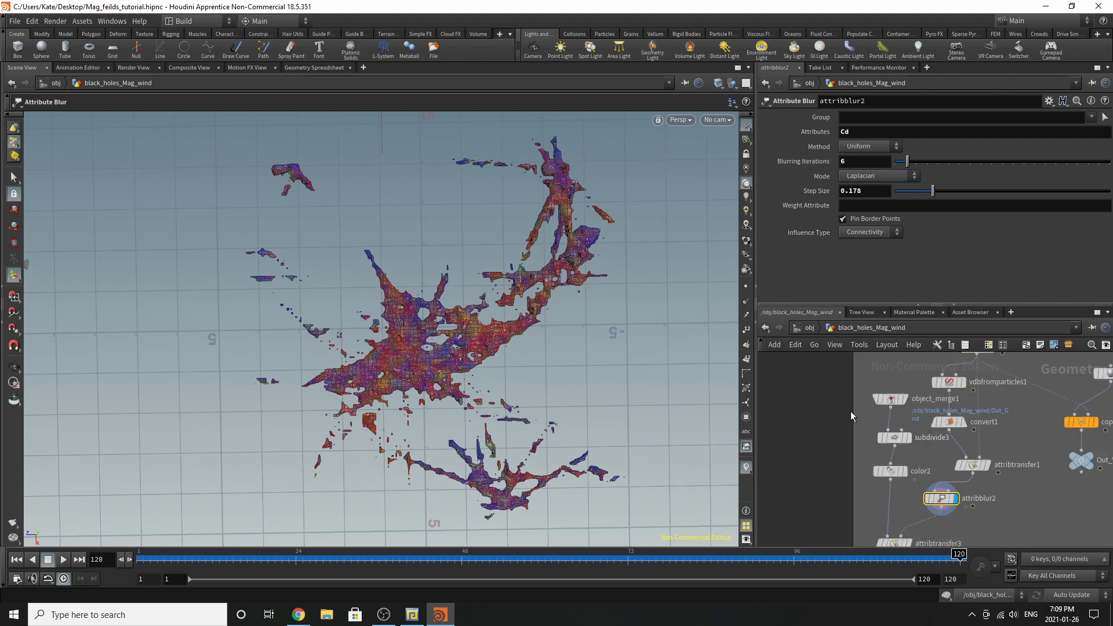
pyautogui.moveTo(838, 367); pyautogui.dragTo(843, 494)
pyautogui.click(938, 458)
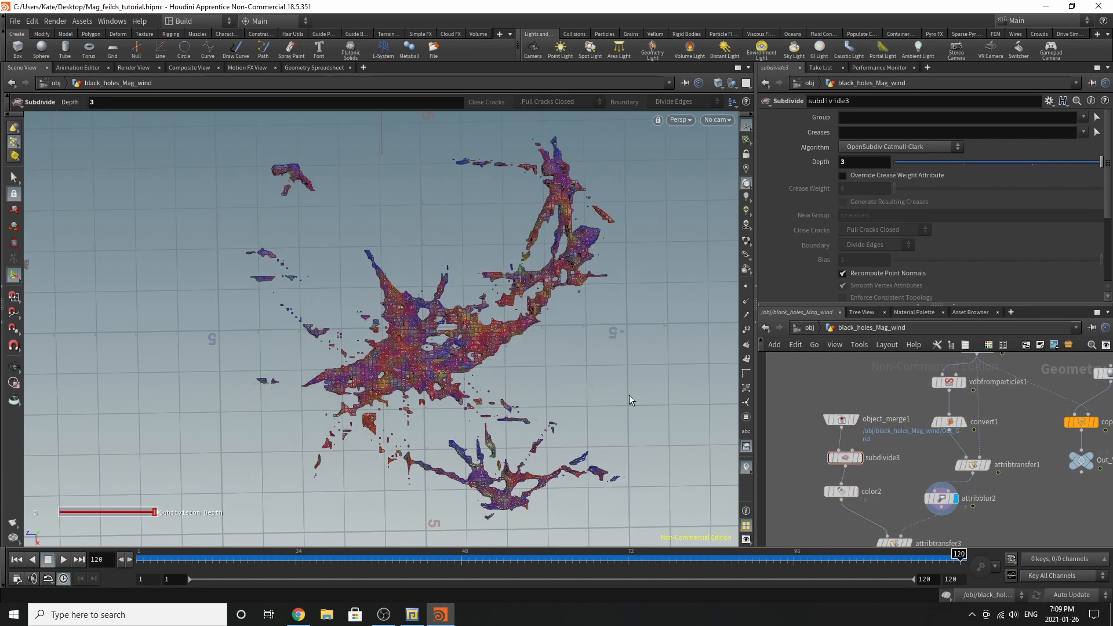
pyautogui.moveTo(814, 407); pyautogui.dragTo(896, 493)
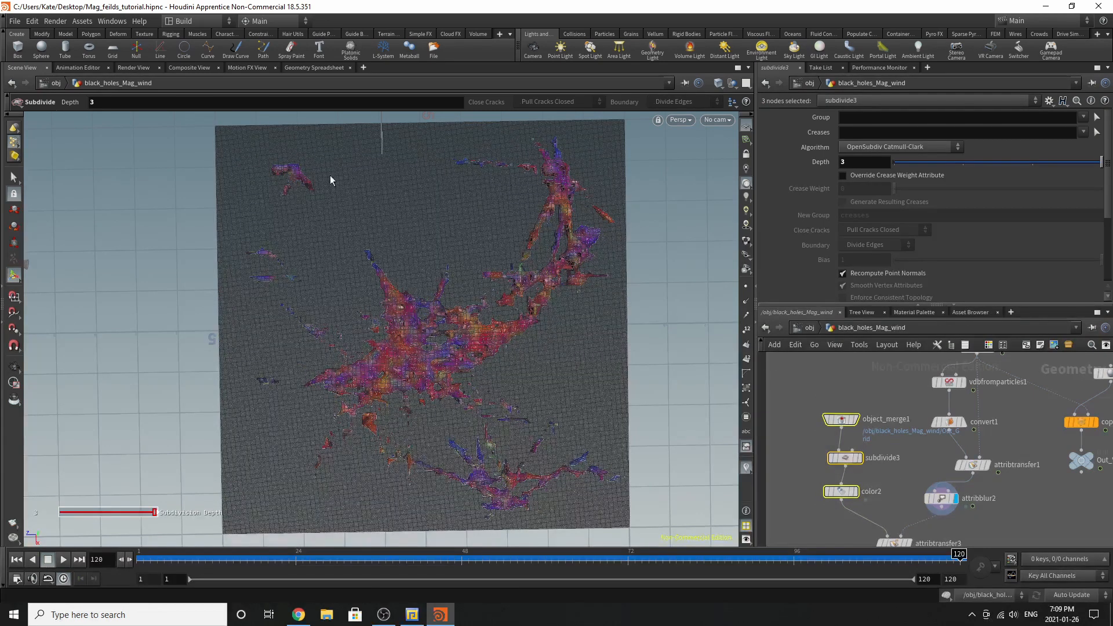
pyautogui.scroll(-2, 877, 376)
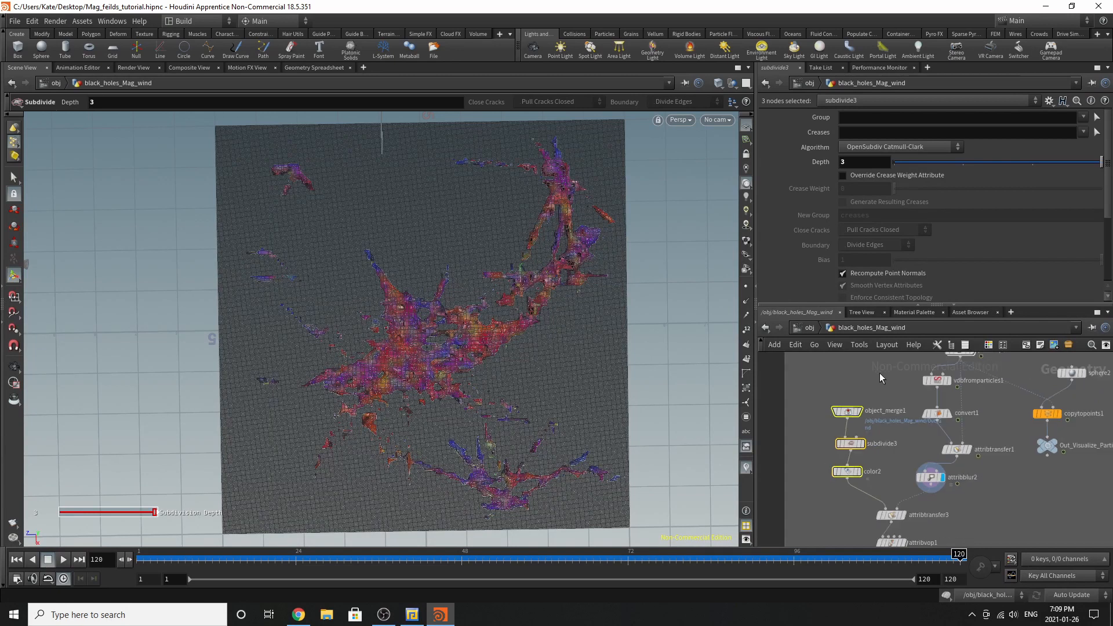
# Display and select object_merge1, subdivide3 and color2 in turn to examine the grid's source, subdivision and white point colour
pyautogui.scroll(2, 865, 447)
pyautogui.click(840, 389)
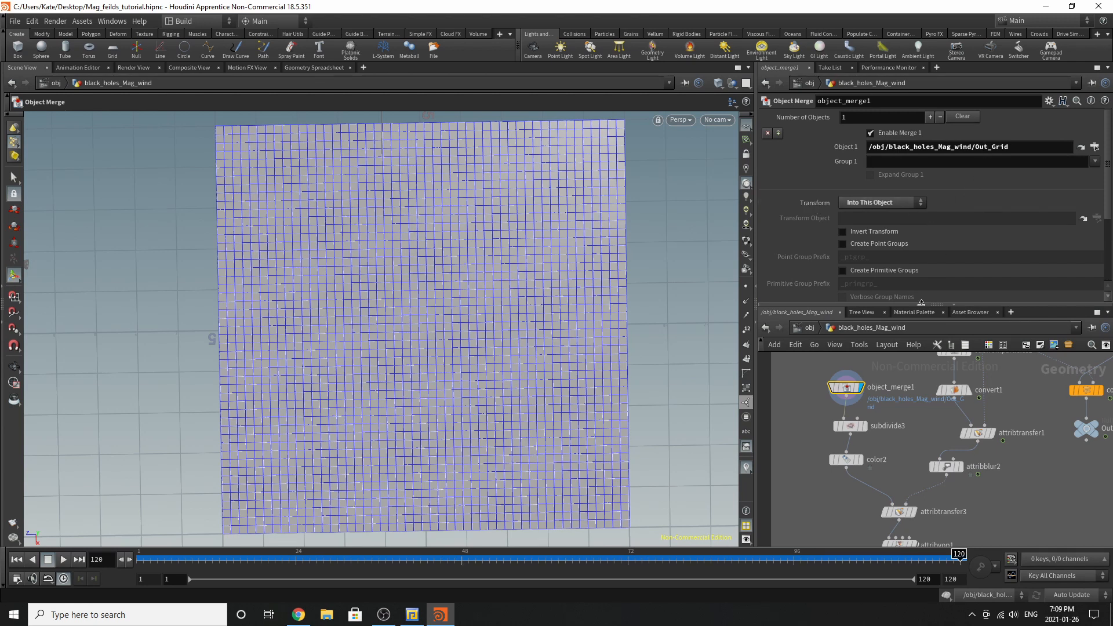
pyautogui.click(868, 409)
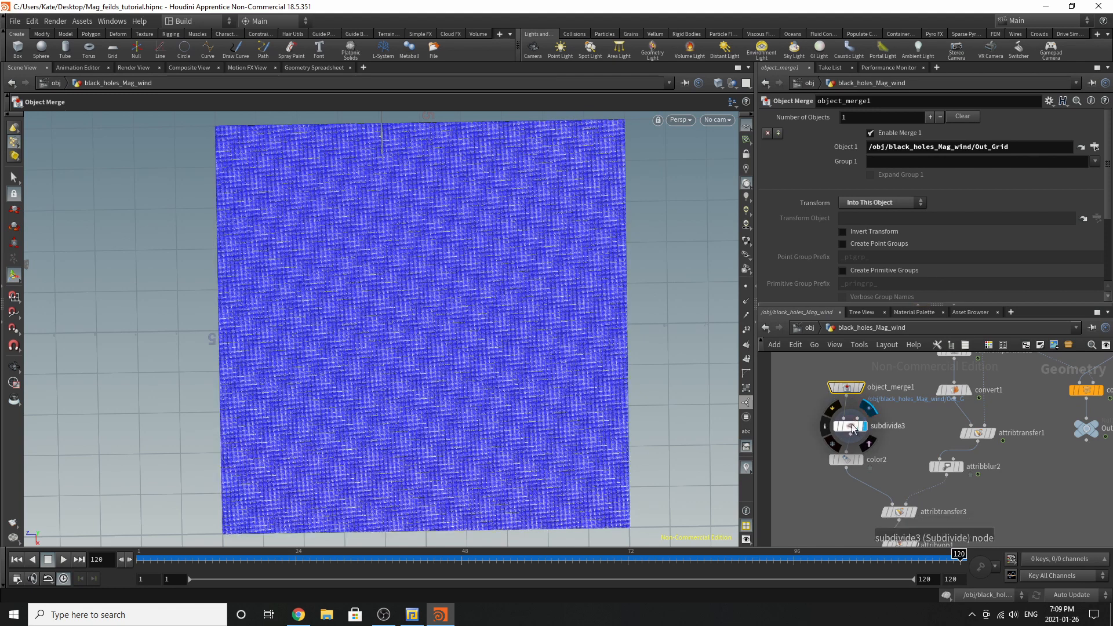
pyautogui.click(851, 423)
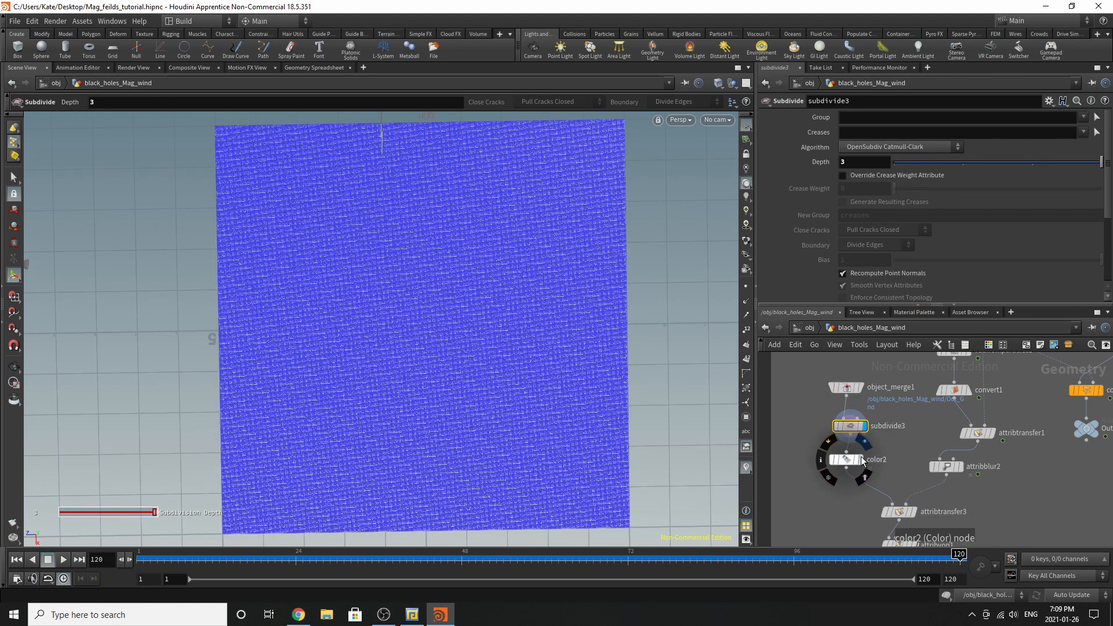
pyautogui.click(862, 458)
pyautogui.click(842, 460)
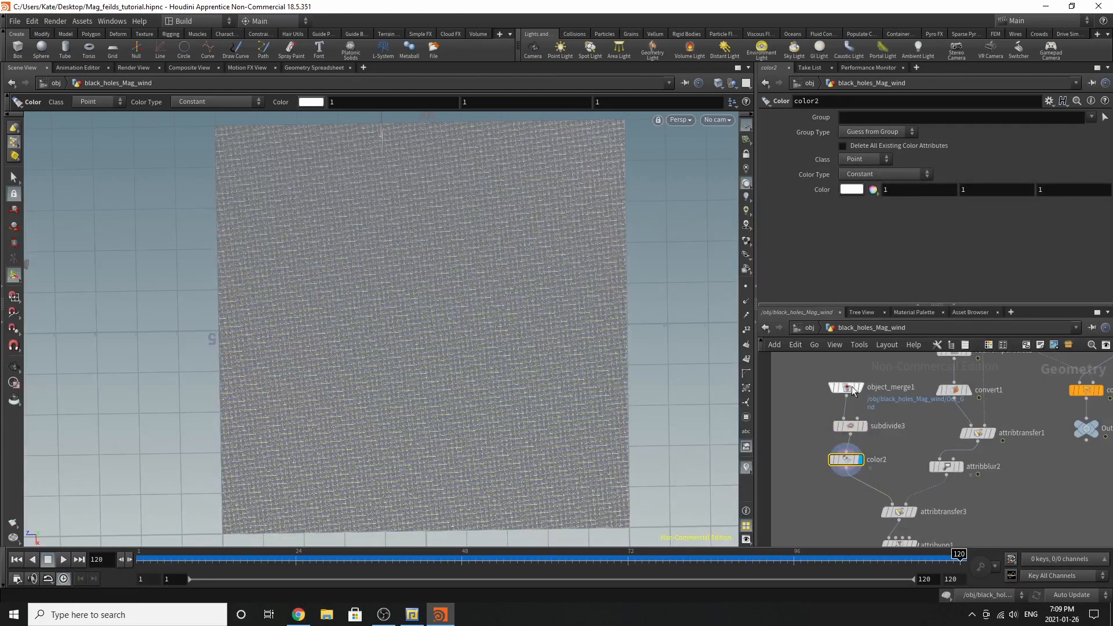
# Display and select attribtransfer3 to review its conditions and the colour transfer onto the grid
pyautogui.scroll(-3, 961, 468)
pyautogui.scroll(3, 914, 479)
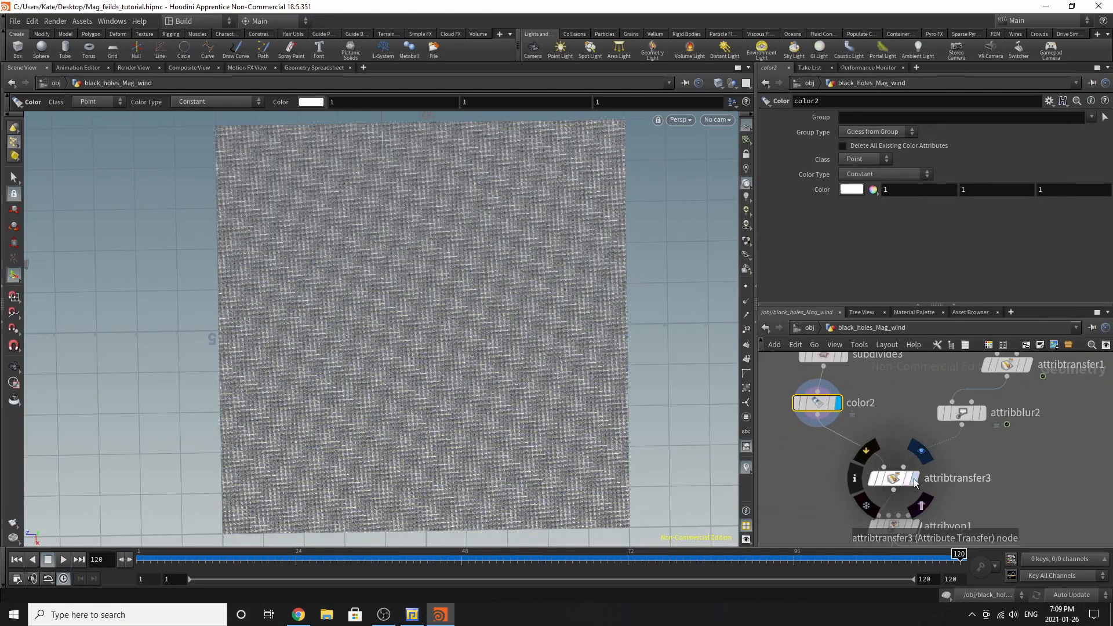
pyautogui.click(915, 478)
pyautogui.click(893, 478)
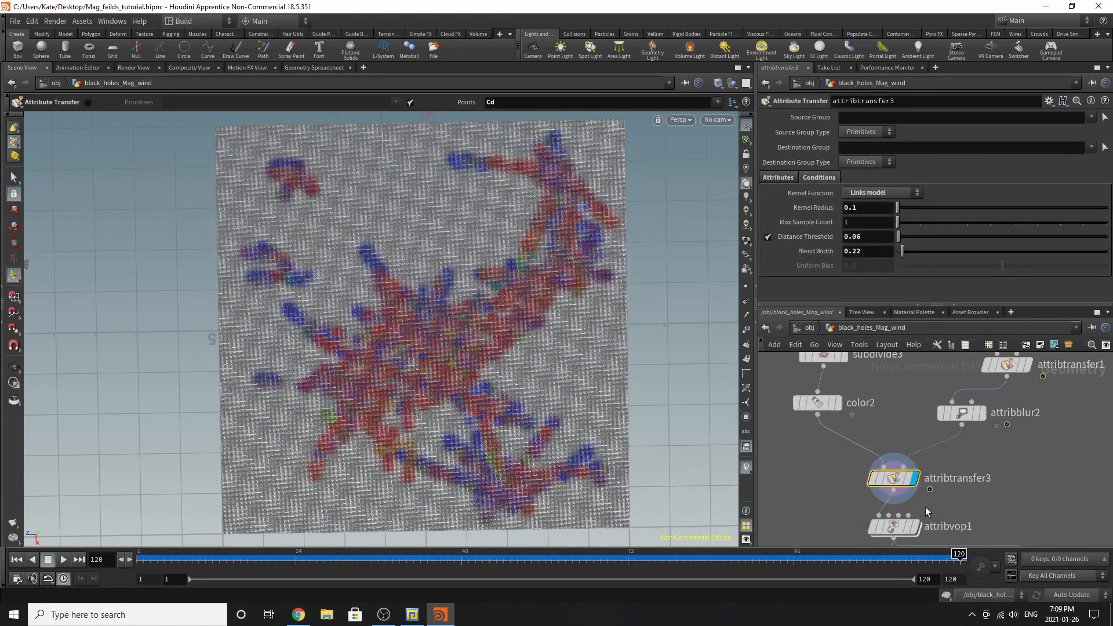
pyautogui.moveTo(462, 556); pyautogui.dragTo(241, 554)
# Display and select attribvop1 to examine its colour ramp and the recoloured grid
pyautogui.scroll(-5, 905, 406)
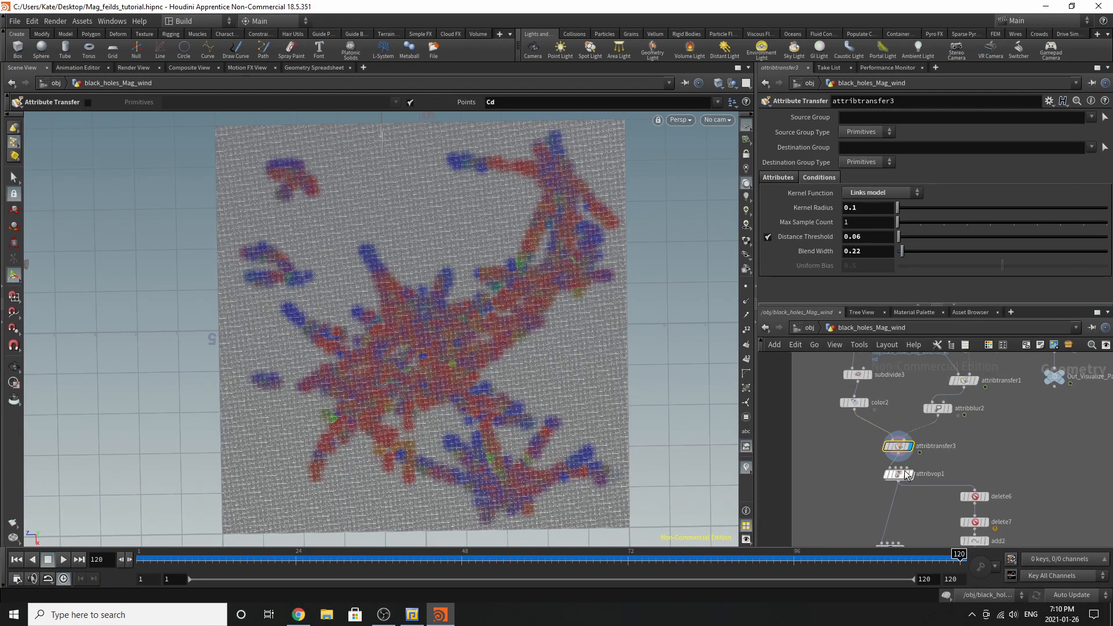
pyautogui.scroll(7, 906, 473)
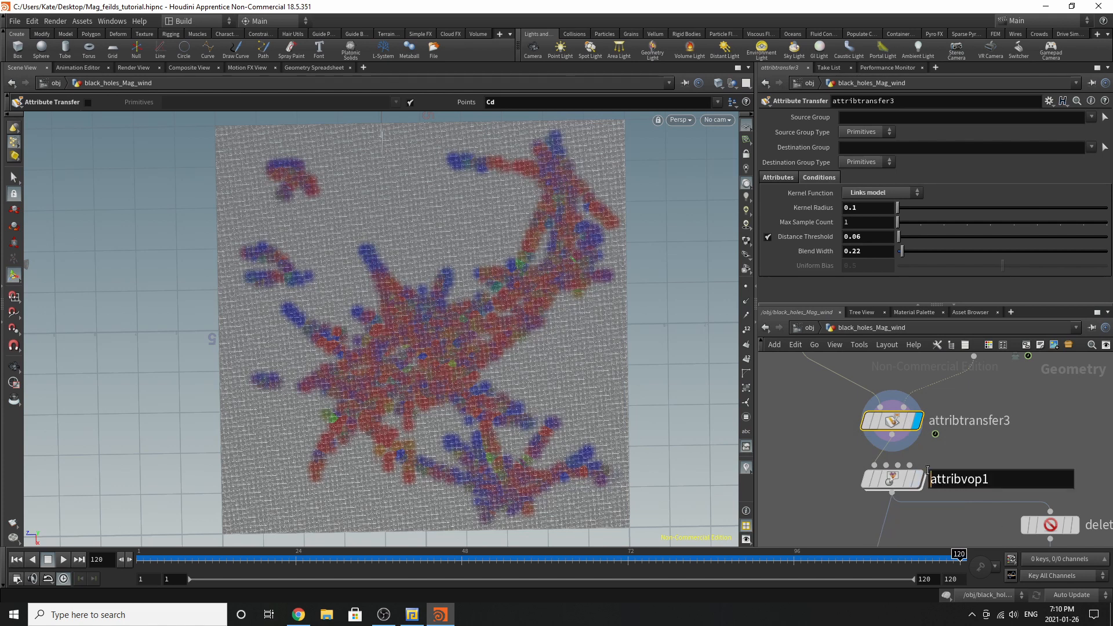
pyautogui.click(917, 479)
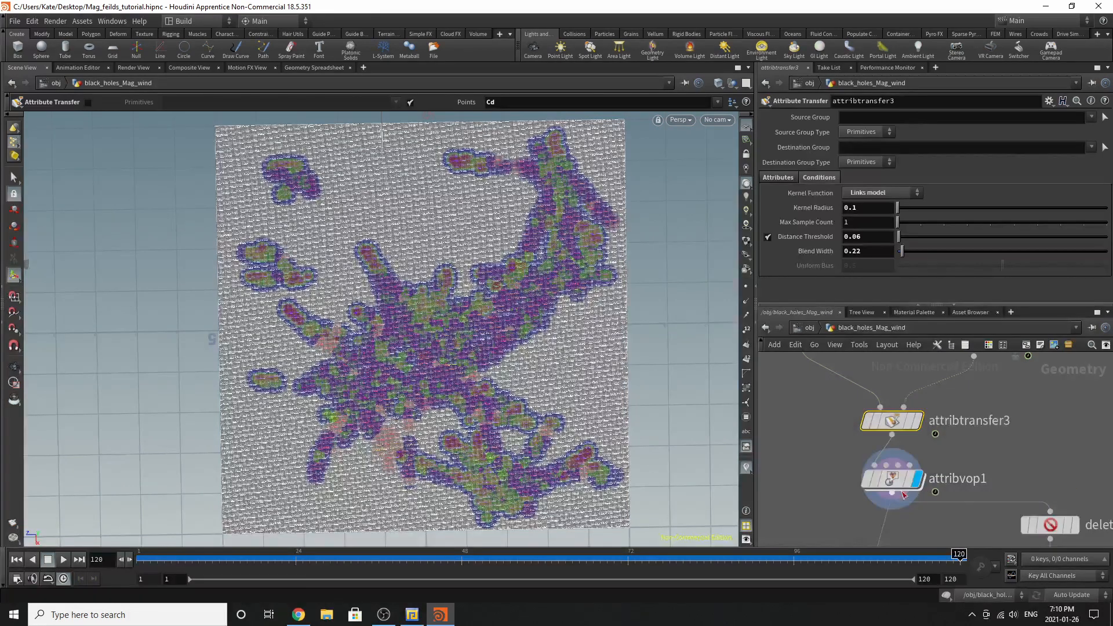
pyautogui.click(876, 486)
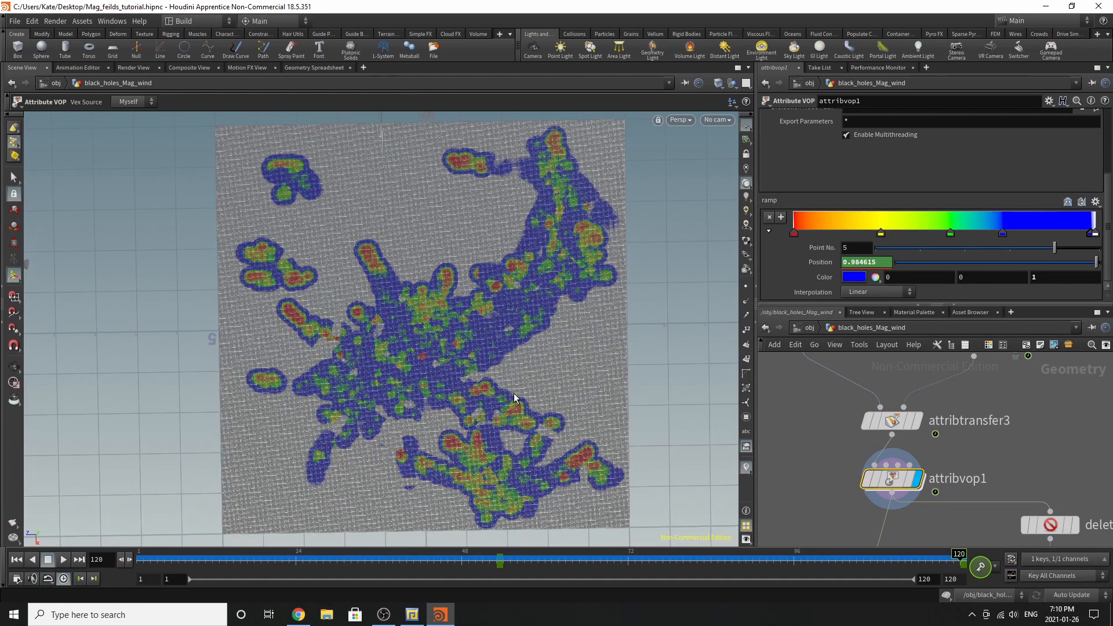
# Inspect the ramp1 parameter node inside attribvop1 and its connections to the geometry Cd attribute, then return to the black_holes_Mag_wind network
pyautogui.moveTo(152, 554); pyautogui.dragTo(1000, 549)
pyautogui.doubleClick(893, 479)
pyautogui.scroll(3, 939, 409)
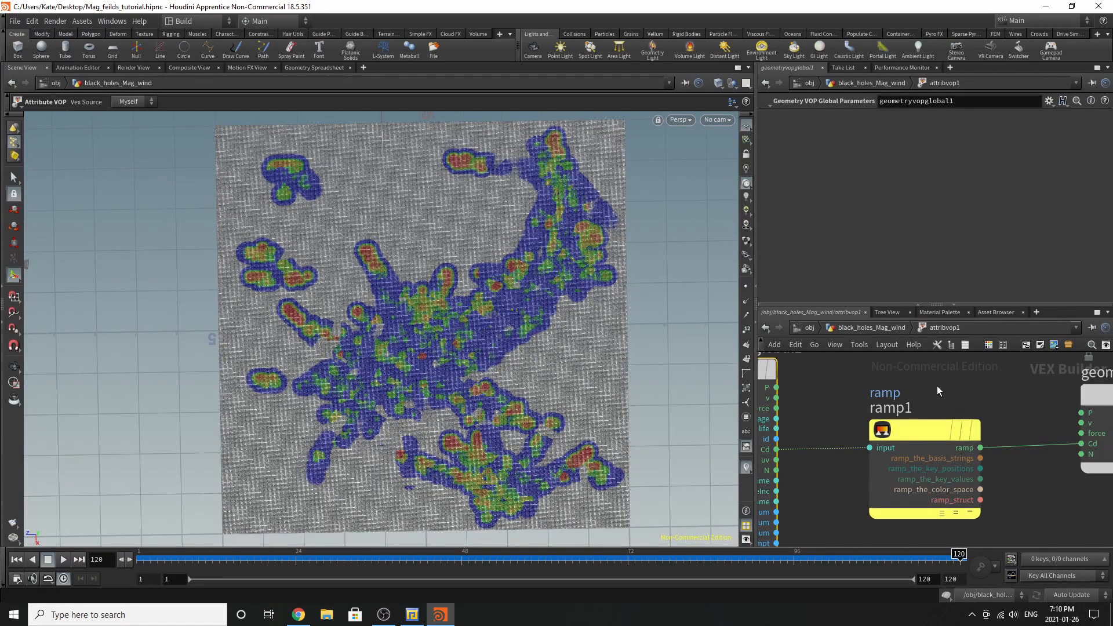
pyautogui.press('Return')
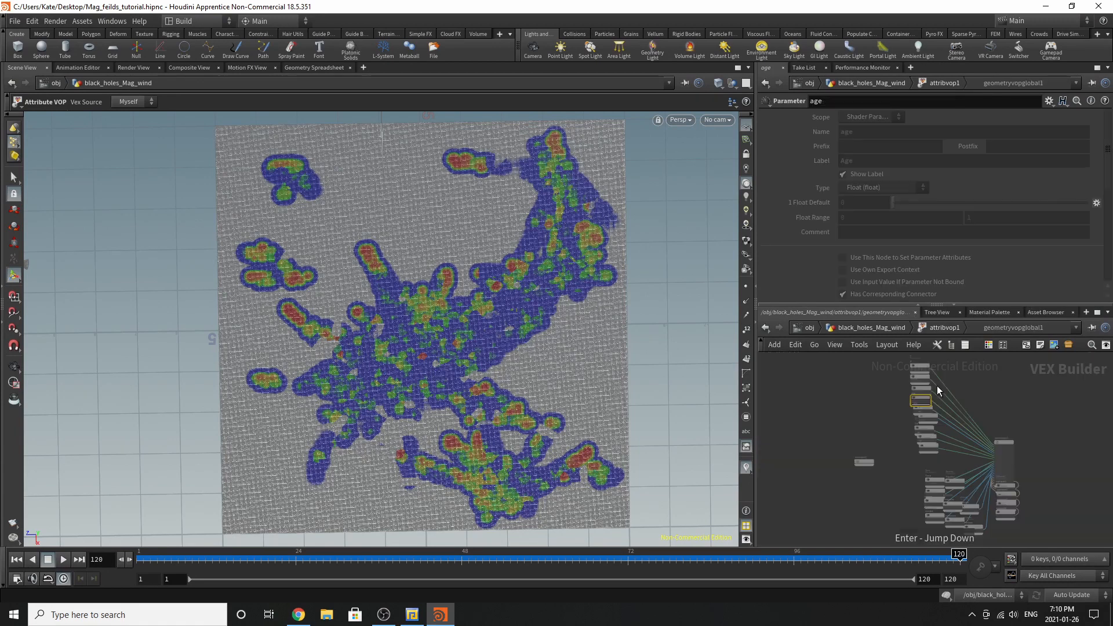
pyautogui.click(767, 328)
pyautogui.click(904, 439)
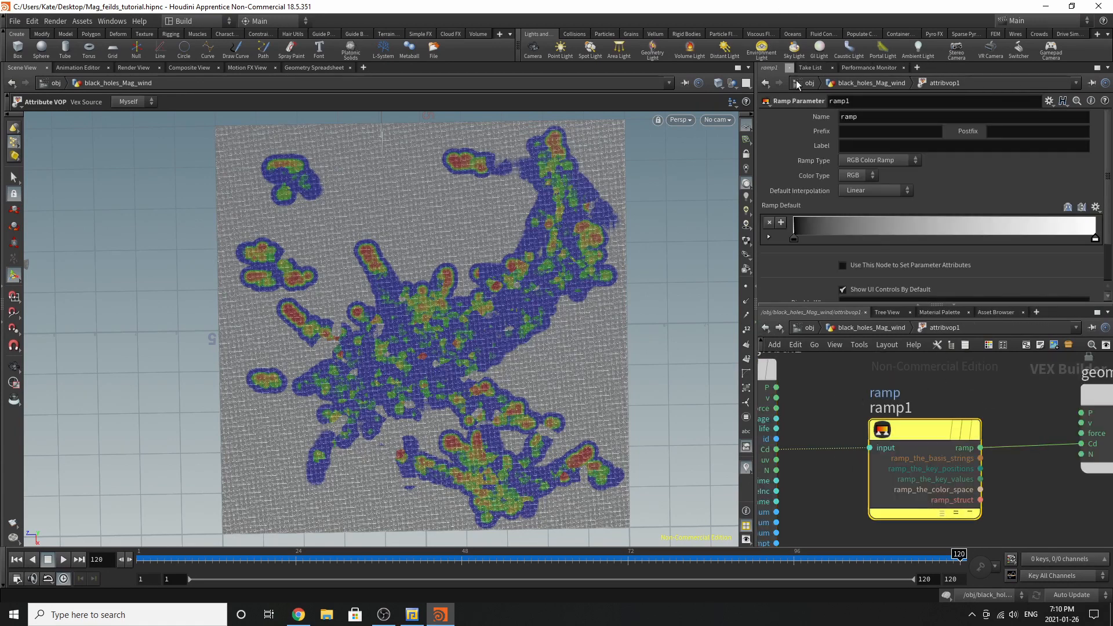
pyautogui.scroll(-3, 867, 203)
pyautogui.scroll(-3, 944, 446)
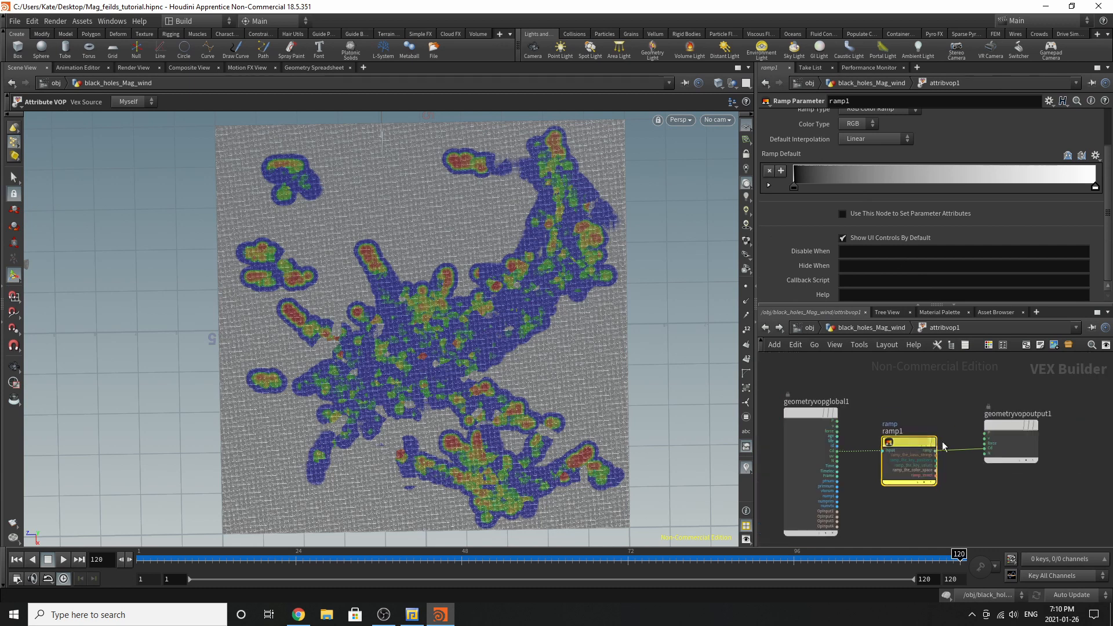
pyautogui.click(875, 328)
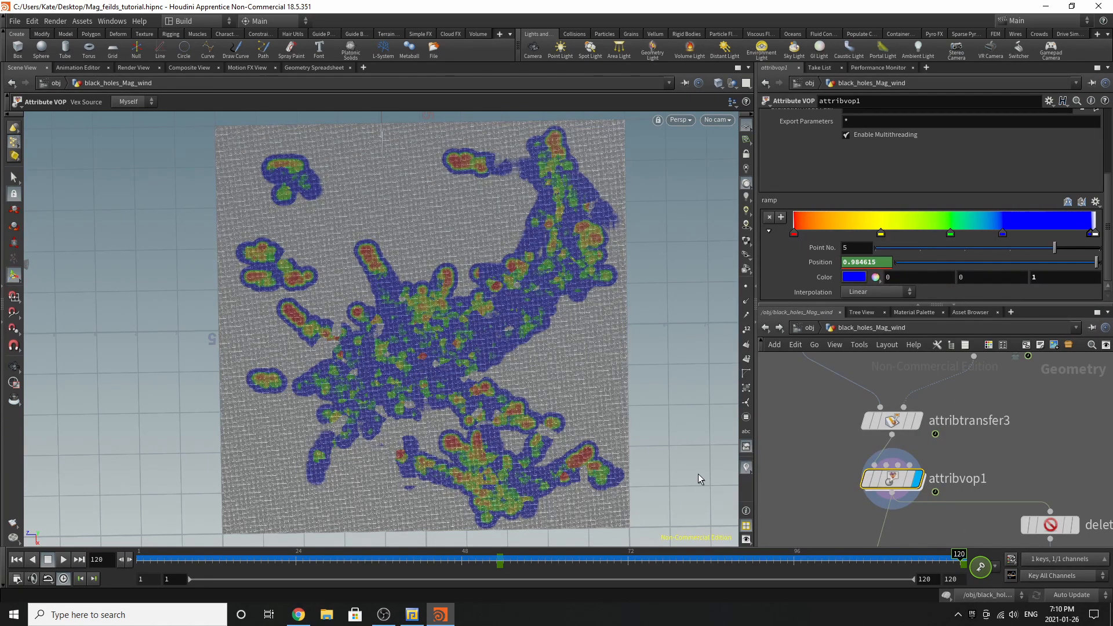
# Play the animation and scrub through the timeline to review how the ramp colours spread over the grid, ending at frame 120
pyautogui.click(64, 558)
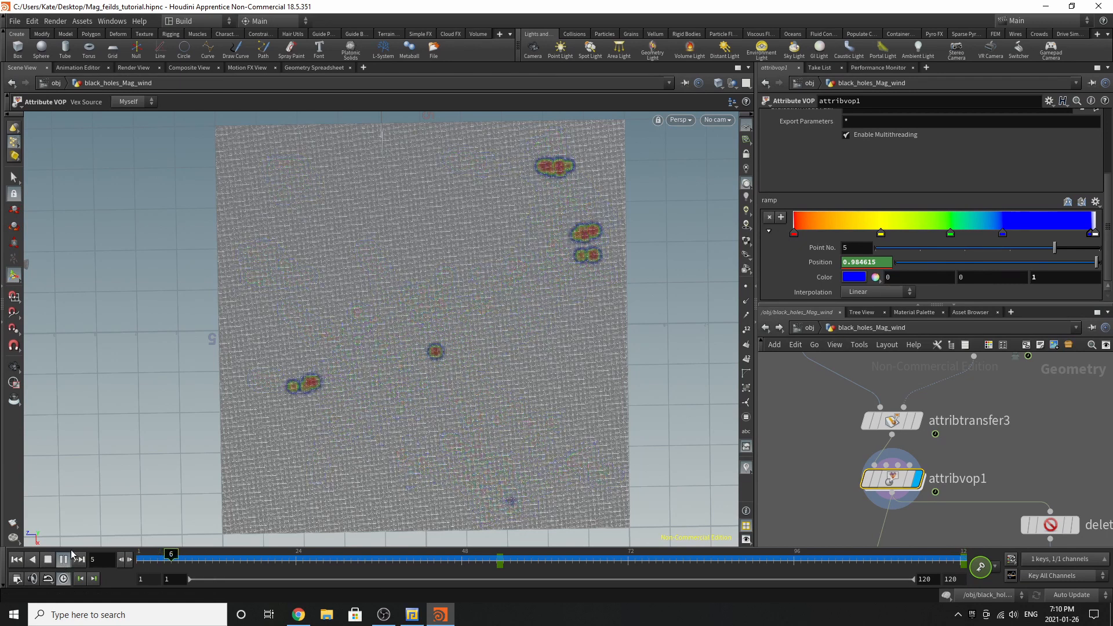
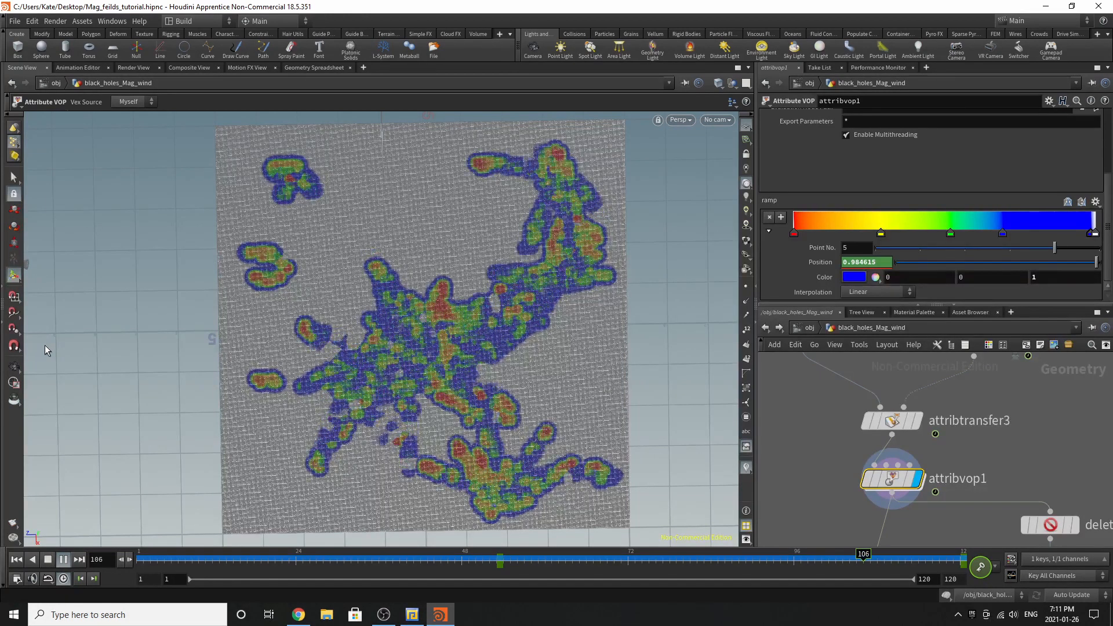
pyautogui.click(61, 560)
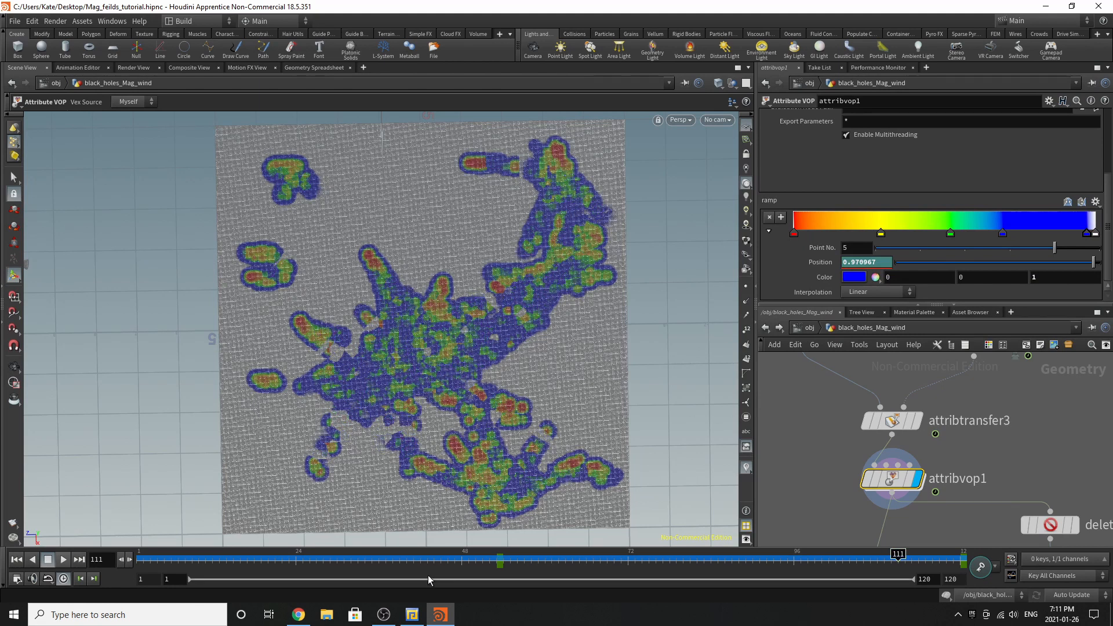
pyautogui.moveTo(350, 560); pyautogui.dragTo(1094, 582)
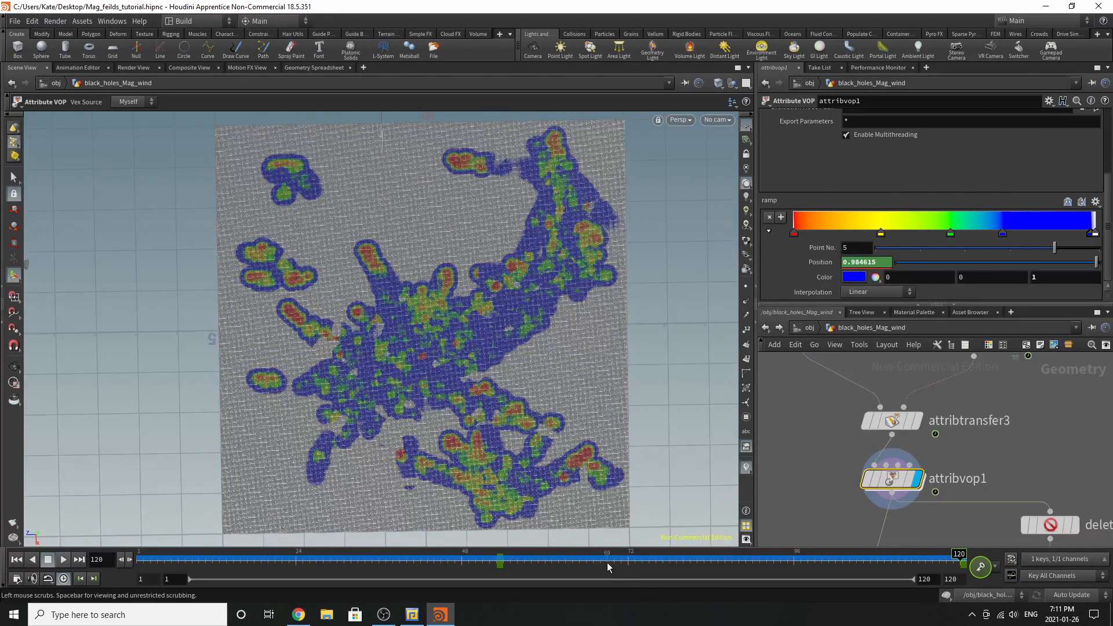
pyautogui.moveTo(580, 560); pyautogui.dragTo(500, 567)
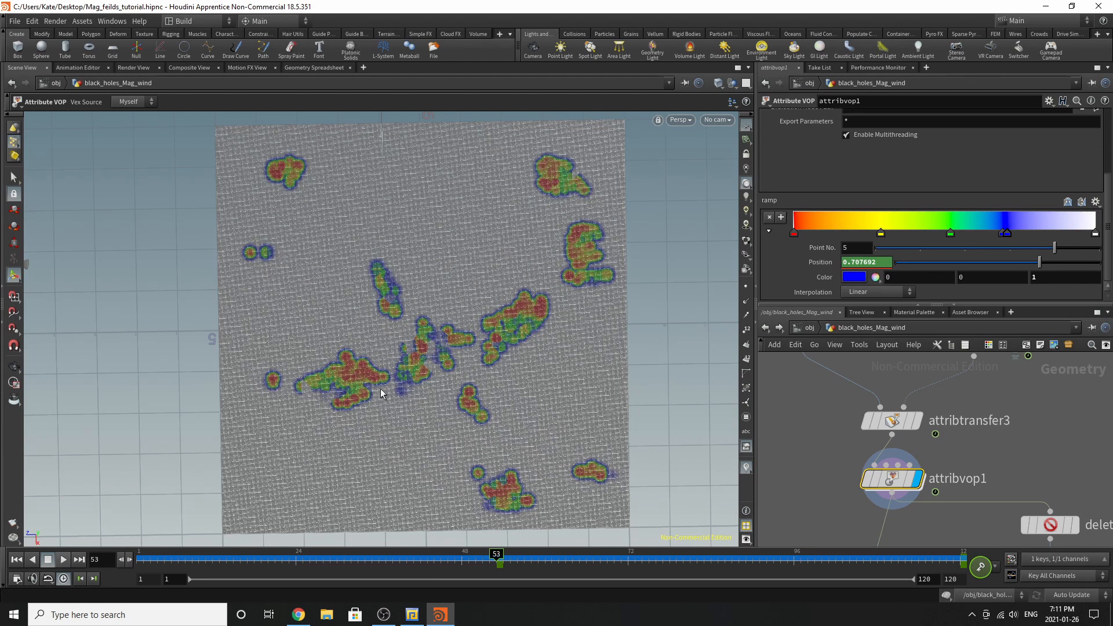
pyautogui.moveTo(522, 563); pyautogui.dragTo(1083, 572)
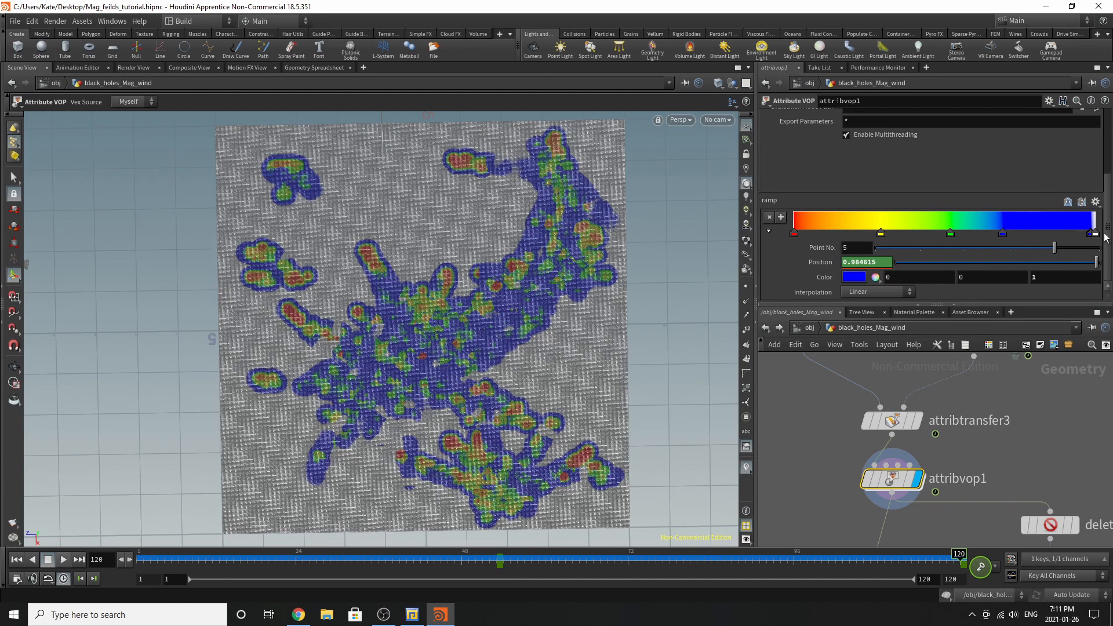
# Display the Out_Magentic_Feild_Permeation null and examine the displaced coloured surface up close and from a low angle
pyautogui.scroll(-5, 918, 462)
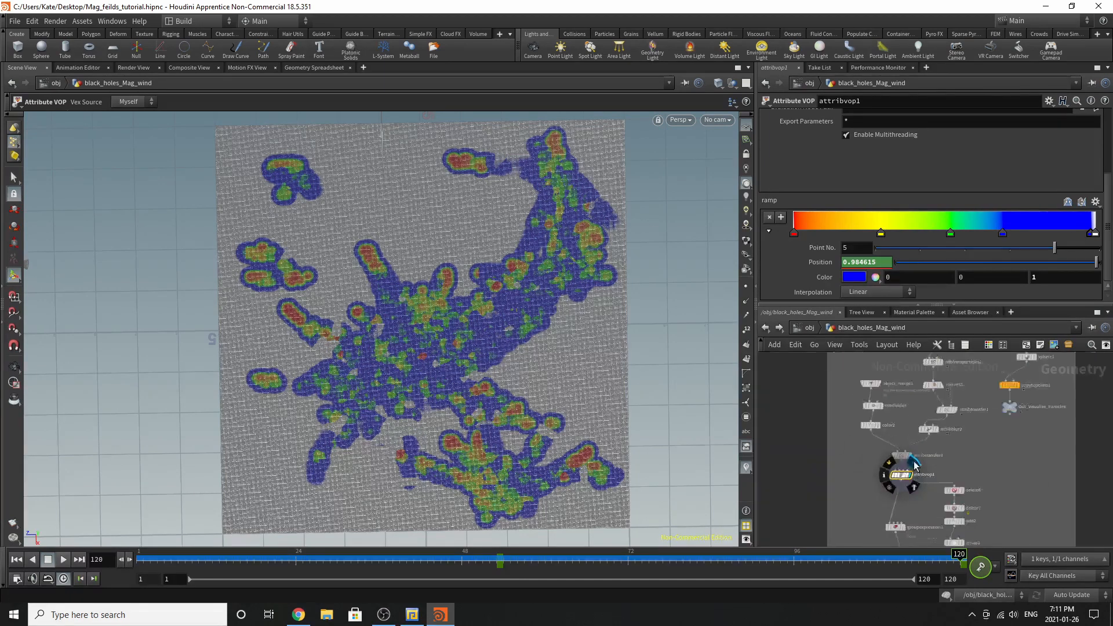
pyautogui.scroll(5, 916, 501)
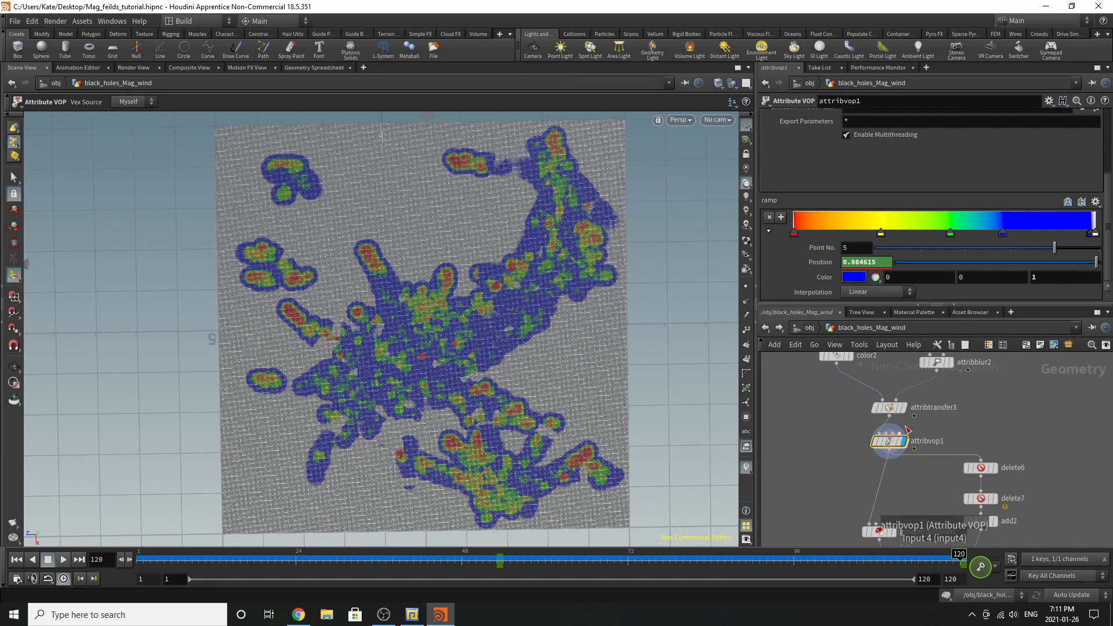
pyautogui.scroll(-2, 923, 411)
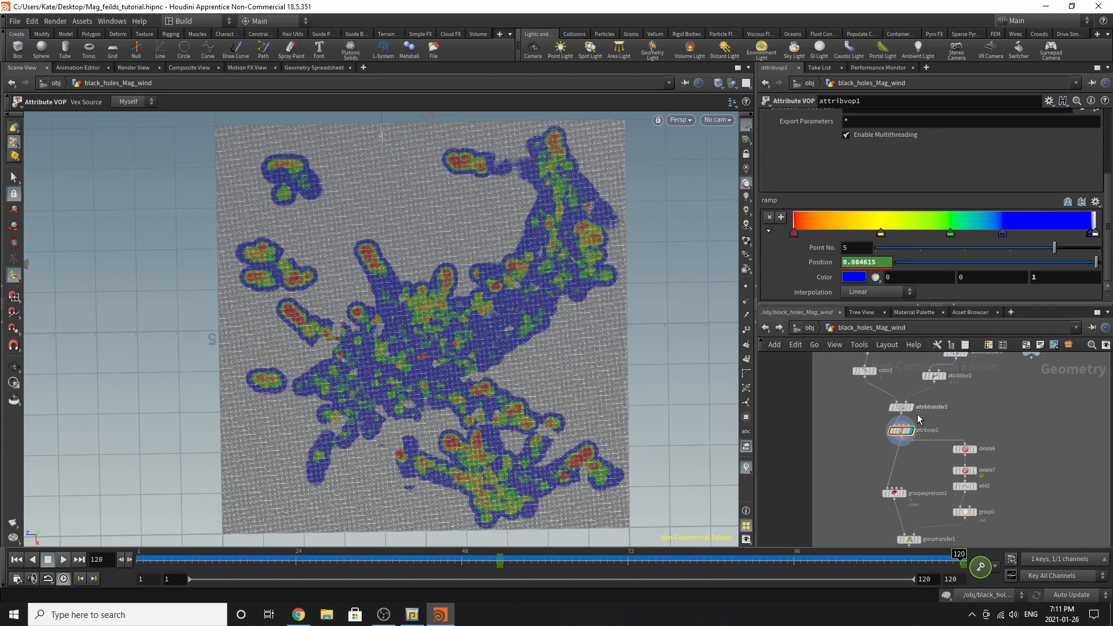
pyautogui.scroll(-3, 837, 399)
pyautogui.scroll(1, 920, 545)
pyautogui.scroll(4, 844, 498)
pyautogui.scroll(2, 886, 536)
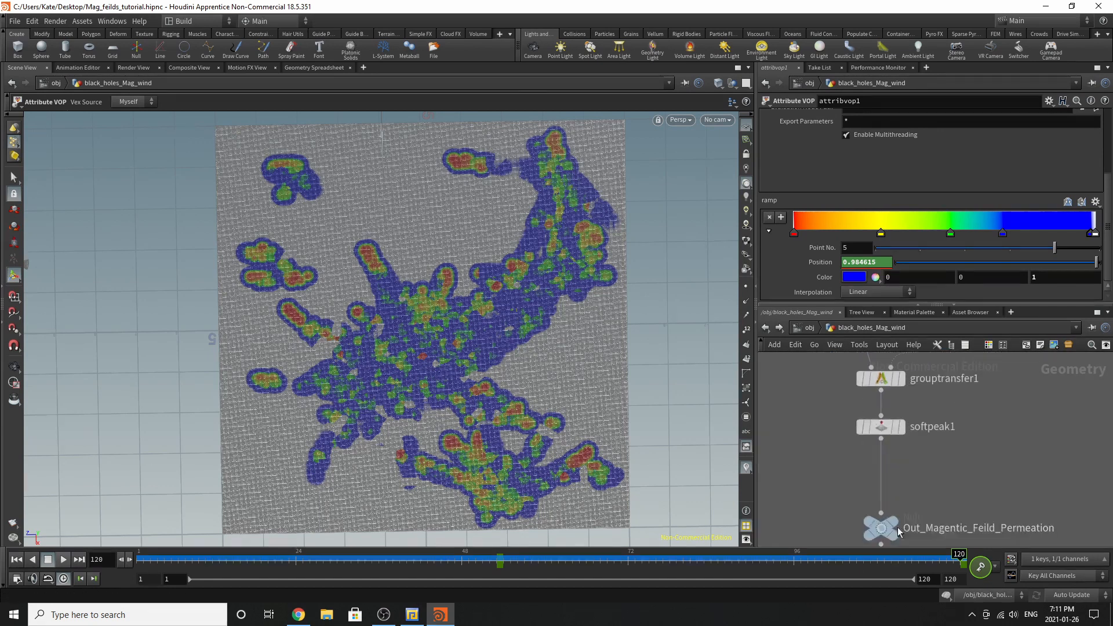
pyautogui.click(882, 536)
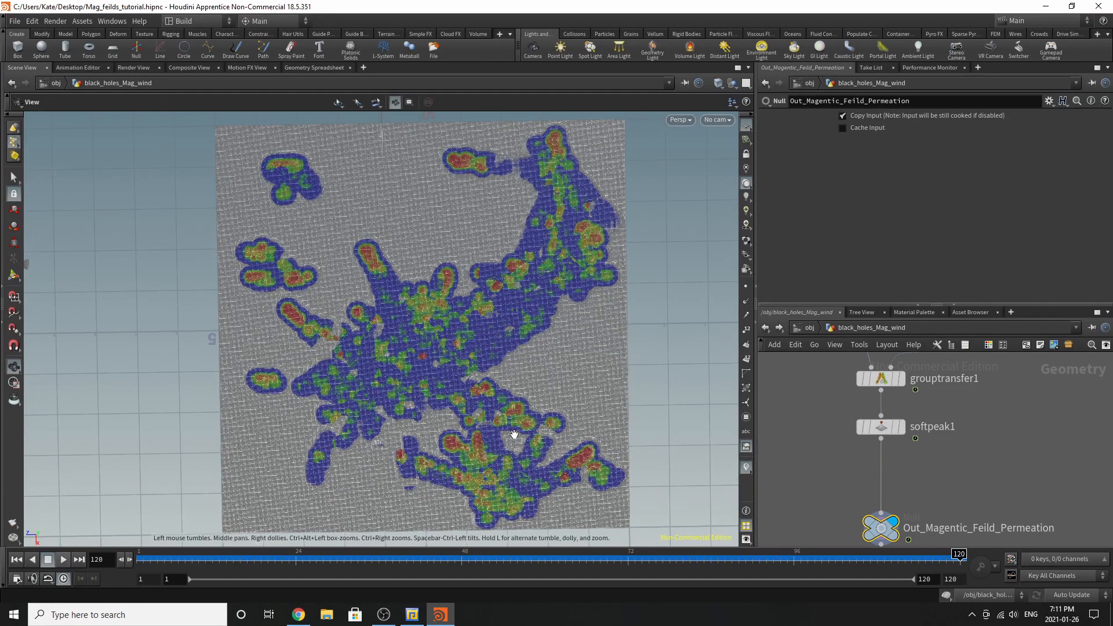
pyautogui.keyDown('alt'); pyautogui.moveTo(515, 438); pyautogui.dragTo(517, 326); pyautogui.keyUp('alt')
pyautogui.keyDown('alt'); pyautogui.moveTo(457, 440); pyautogui.dragTo(872, 328, button='right'); pyautogui.keyUp('alt')
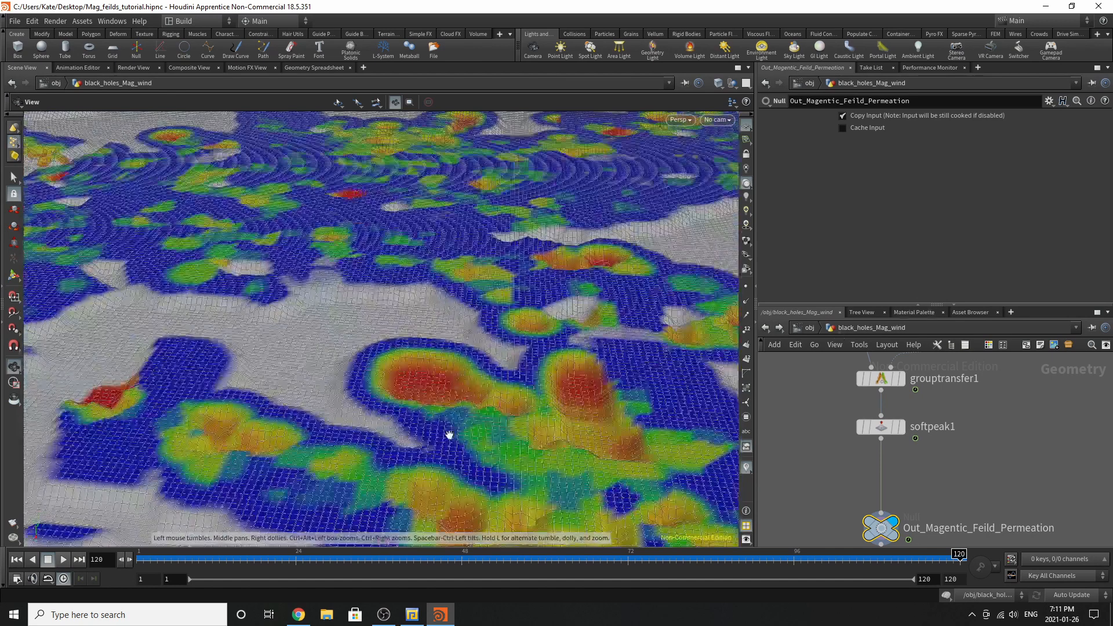
pyautogui.moveTo(447, 435); pyautogui.dragTo(284, 454)
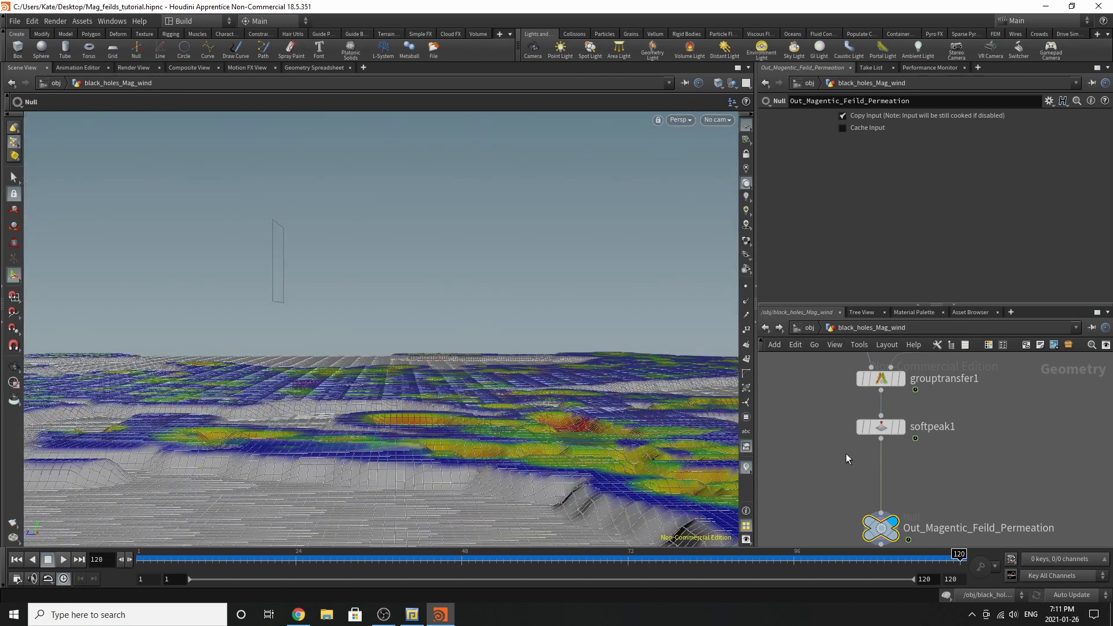
# Display groupexpression1 and examine from above the points it collects in the Color group
pyautogui.scroll(-5, 863, 506)
pyautogui.scroll(5, 861, 429)
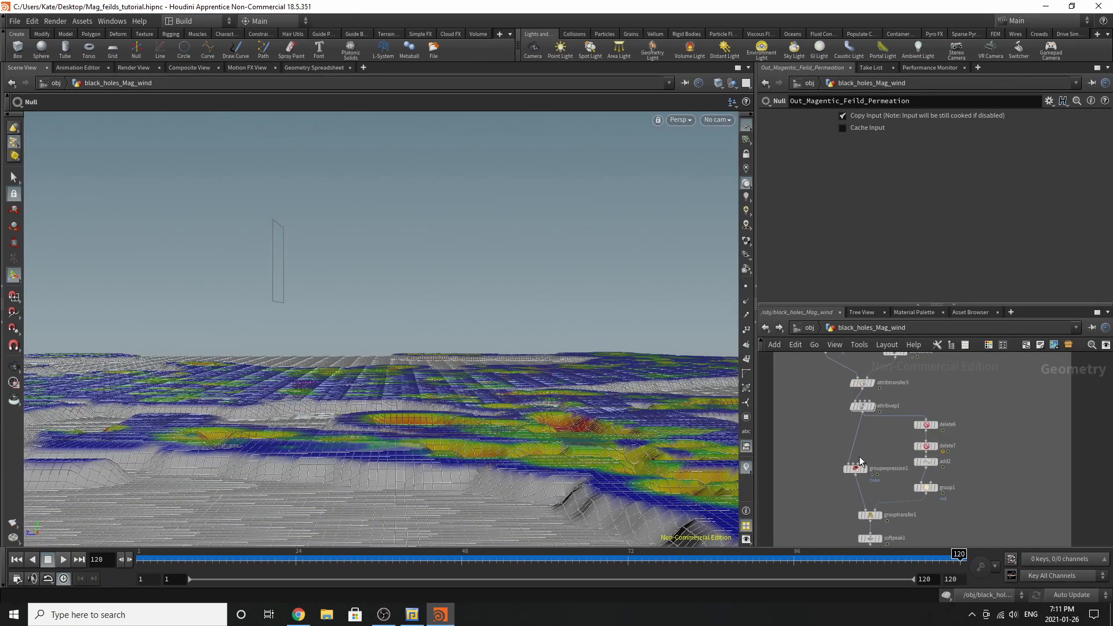
pyautogui.click(867, 491)
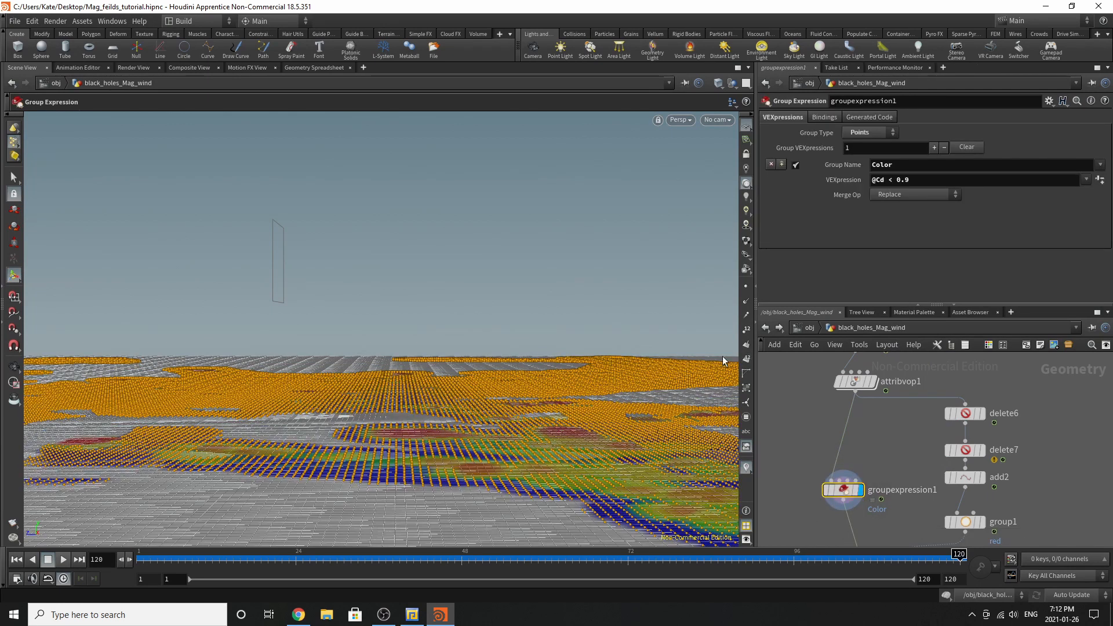
pyautogui.keyDown('alt'); pyautogui.moveTo(533, 360); pyautogui.dragTo(513, 454); pyautogui.keyUp('alt')
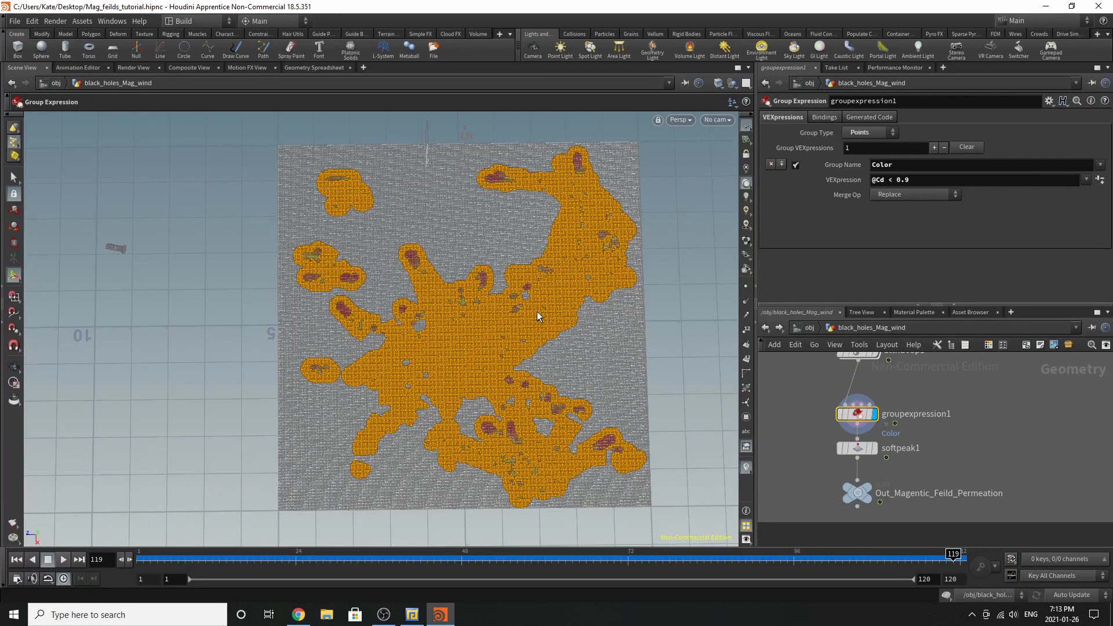
# Display softpeak1 and remove the red group from its Group setting, leaving only Color
pyautogui.click(874, 451)
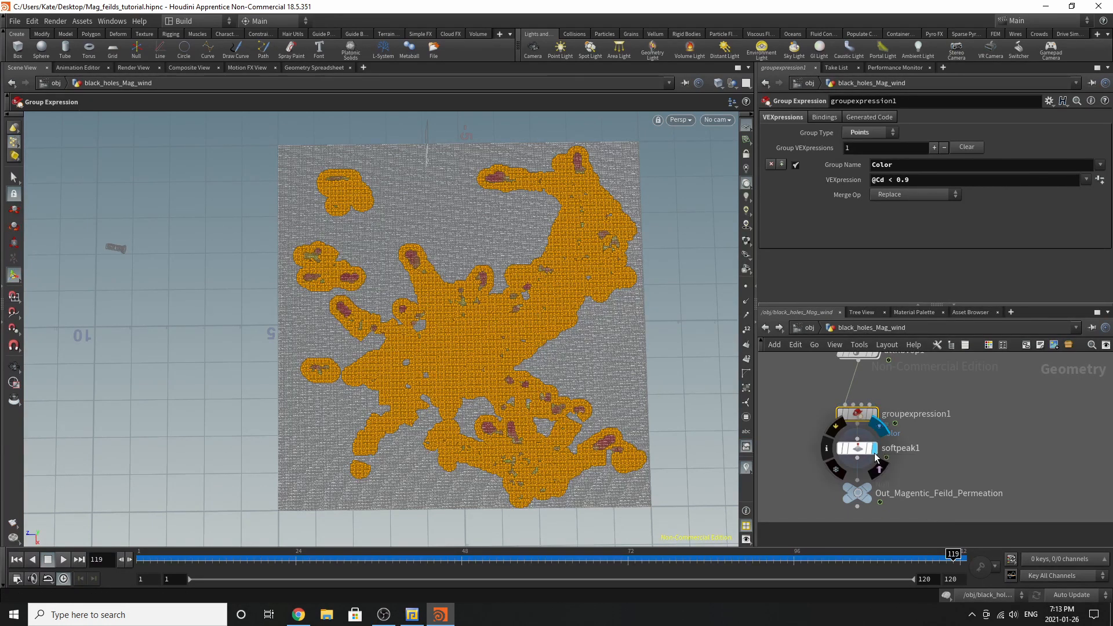
pyautogui.click(852, 449)
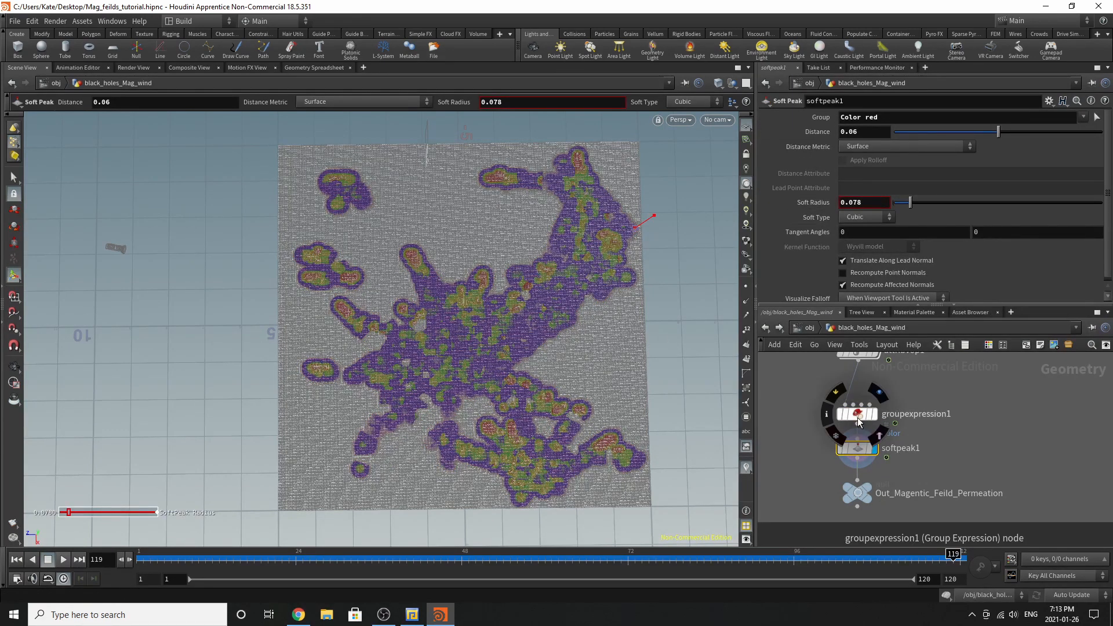
pyautogui.doubleClick(873, 118)
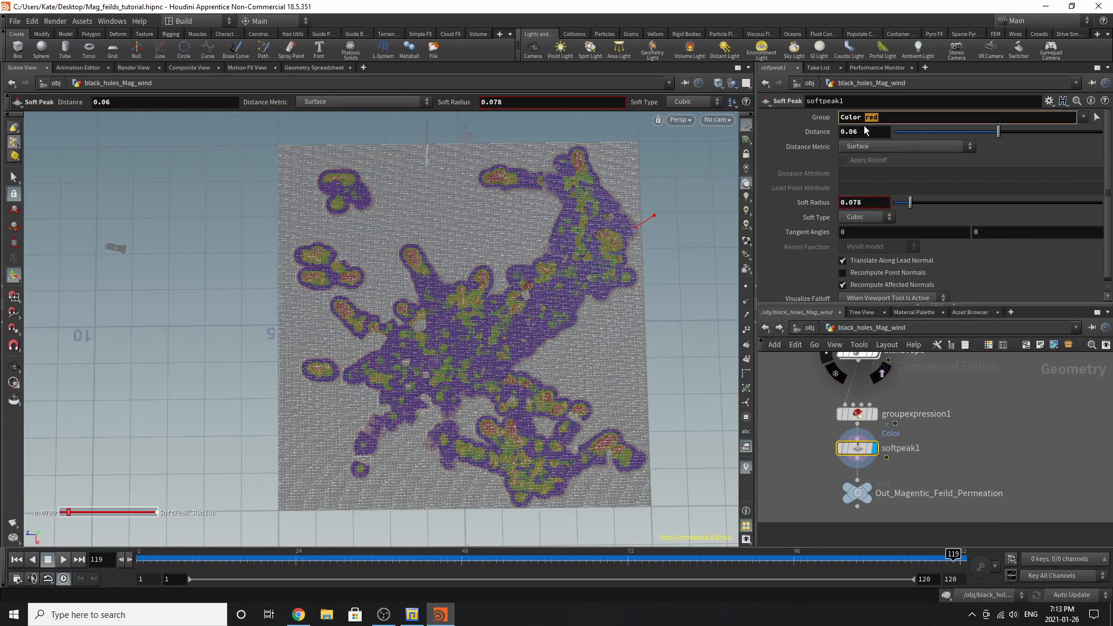
pyautogui.press('BackSpace')
pyautogui.click(976, 428)
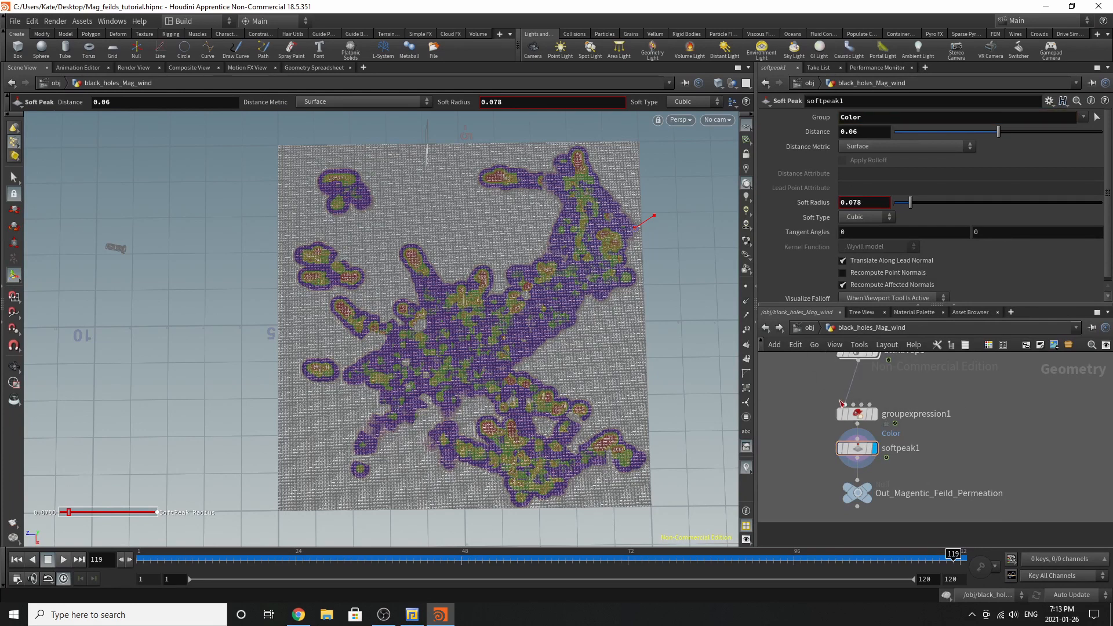
# Examine the soft-peaked surface up close and set the display to the Out_Magentic_Feild_Permeation null
pyautogui.click(866, 413)
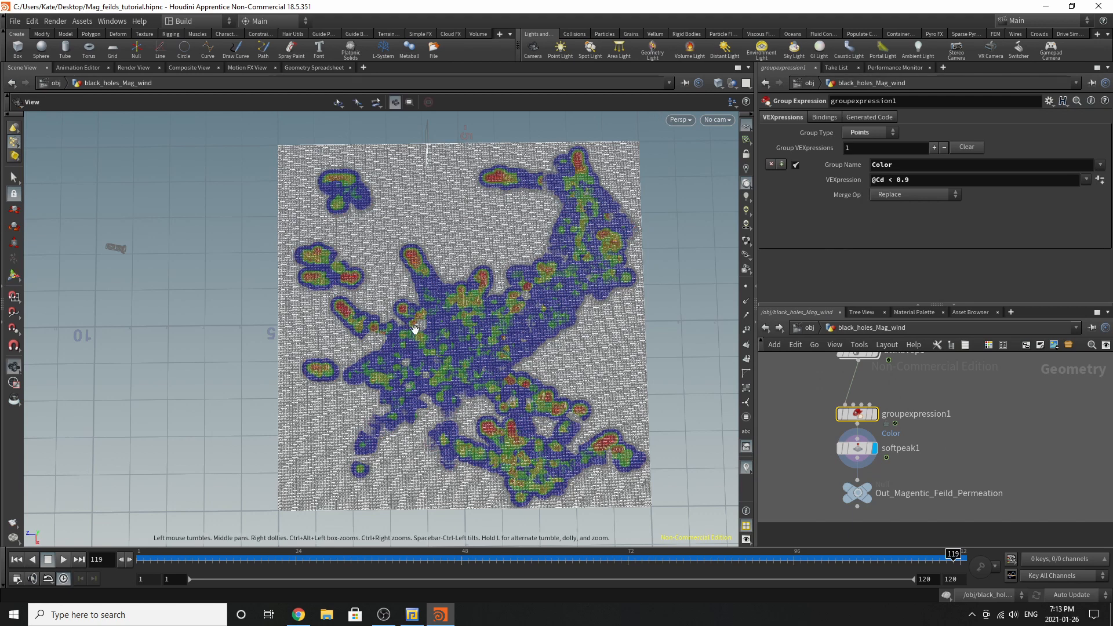
pyautogui.keyDown('alt'); pyautogui.moveTo(446, 357); pyautogui.dragTo(459, 249); pyautogui.keyUp('alt')
pyautogui.keyDown('alt'); pyautogui.moveTo(451, 387); pyautogui.dragTo(877, 286, button='right'); pyautogui.keyUp('alt')
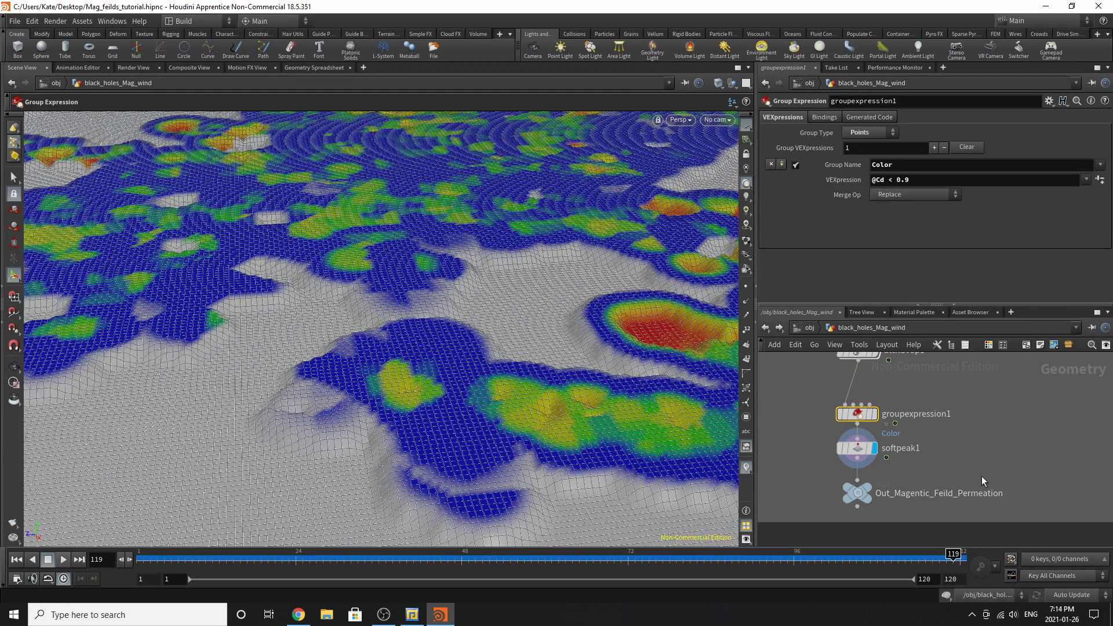
pyautogui.click(869, 492)
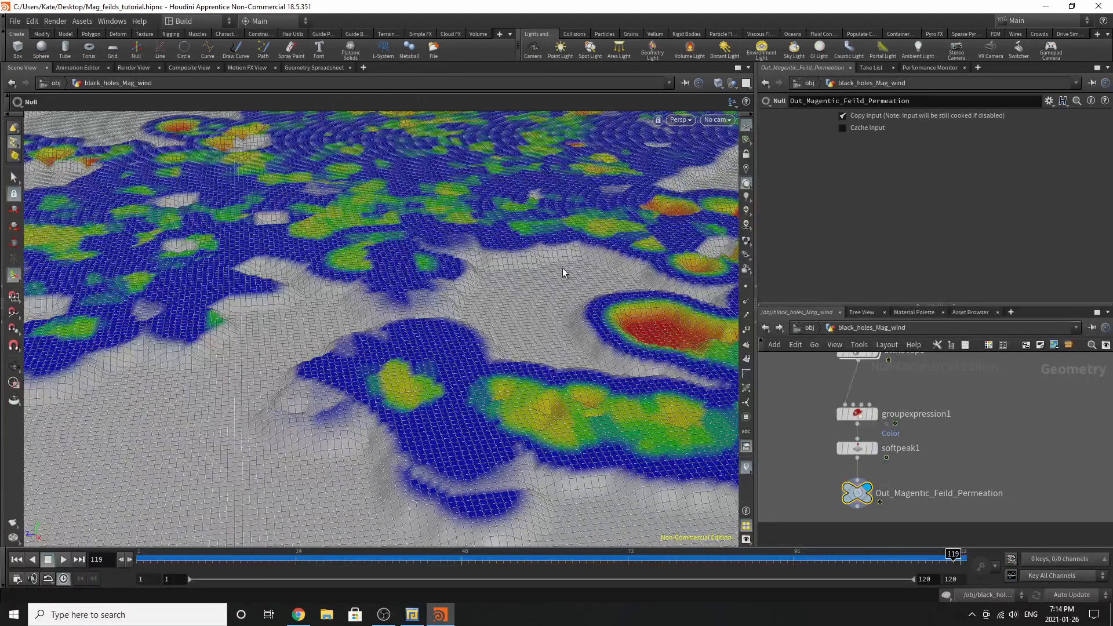
pyautogui.keyDown('alt'); pyautogui.moveTo(561, 267); pyautogui.dragTo(555, 236, button='right'); pyautogui.keyUp('alt')
pyautogui.moveTo(555, 236); pyautogui.dragTo(490, 394)
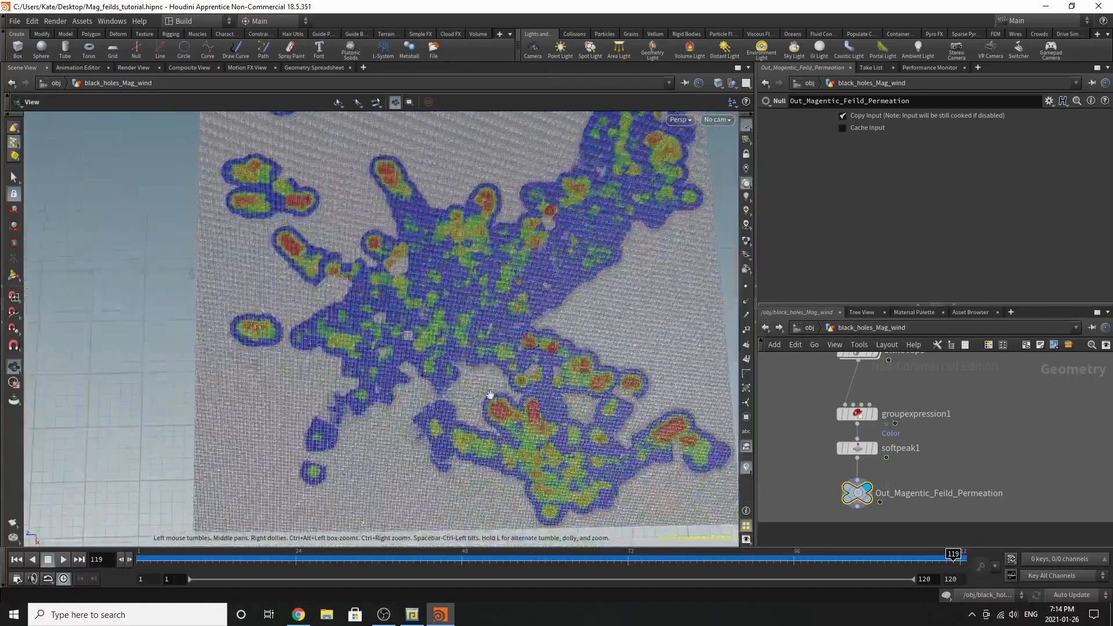
# Switch the viewport to the Top view and frame the coloured grid closely
pyautogui.click(717, 120)
pyautogui.click(682, 120)
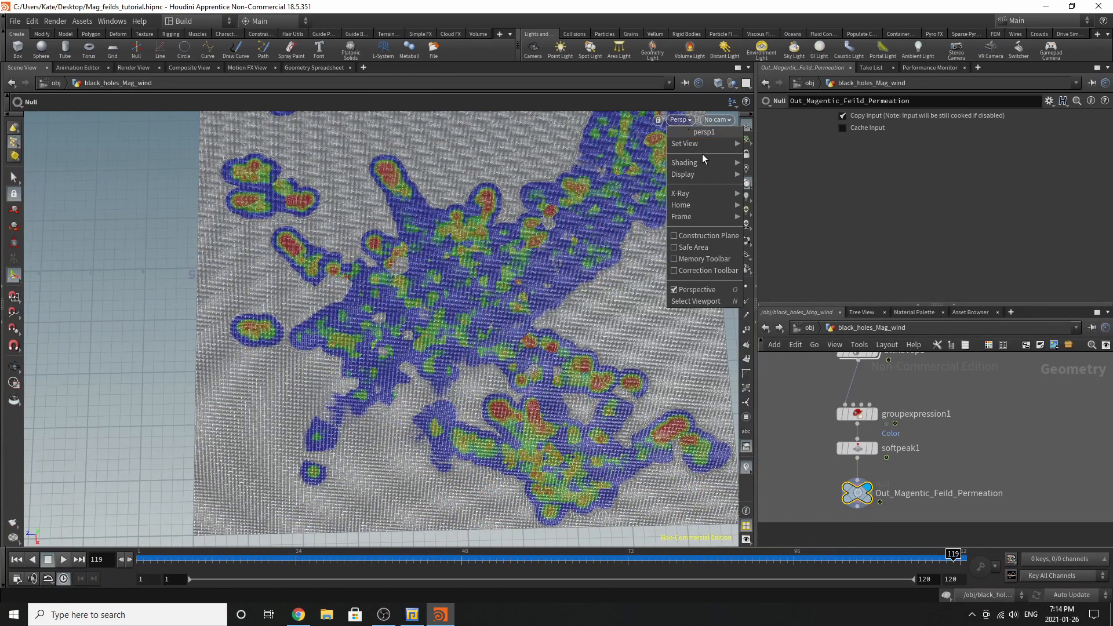
pyautogui.moveTo(712, 143)
pyautogui.click(800, 155)
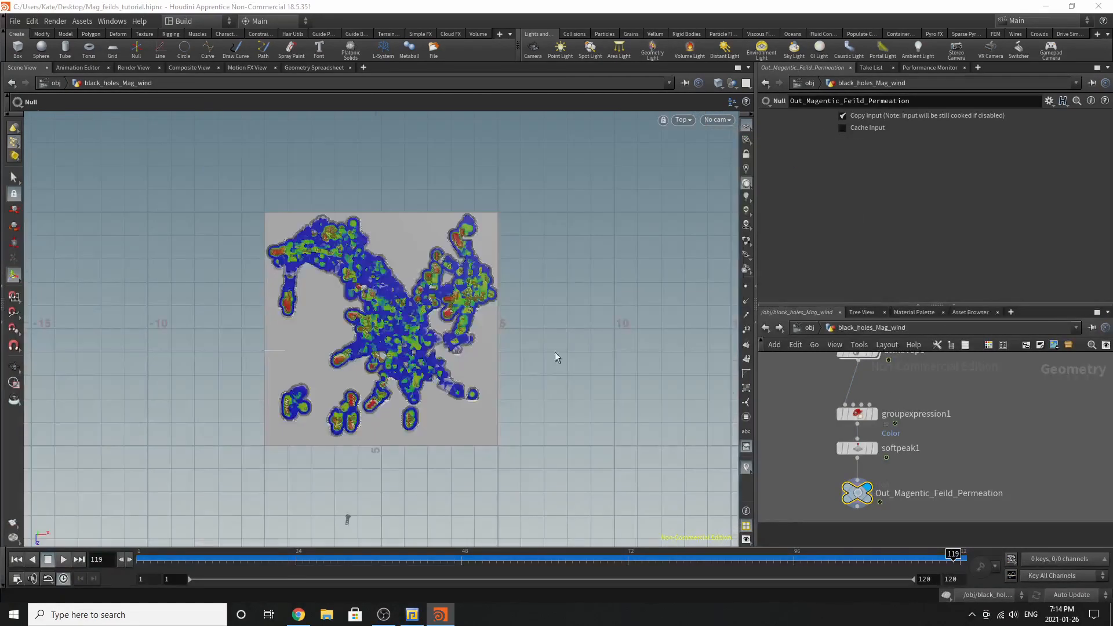
pyautogui.keyDown('alt'); pyautogui.moveTo(363, 314); pyautogui.dragTo(540, 214, button='right'); pyautogui.keyUp('alt')
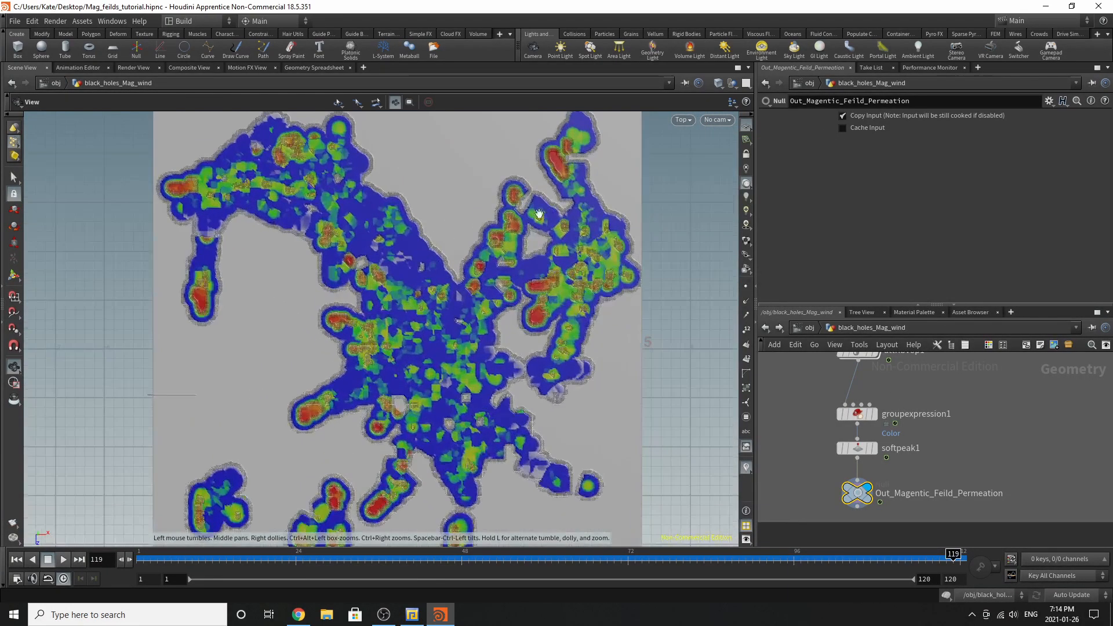
pyautogui.keyDown('alt'); pyautogui.moveTo(489, 327); pyautogui.dragTo(504, 278, button='middle'); pyautogui.keyUp('alt')
# Scrub through the timeline in the Top view to review the pattern's growth, ending at frame 80
pyautogui.moveTo(259, 564); pyautogui.dragTo(618, 564)
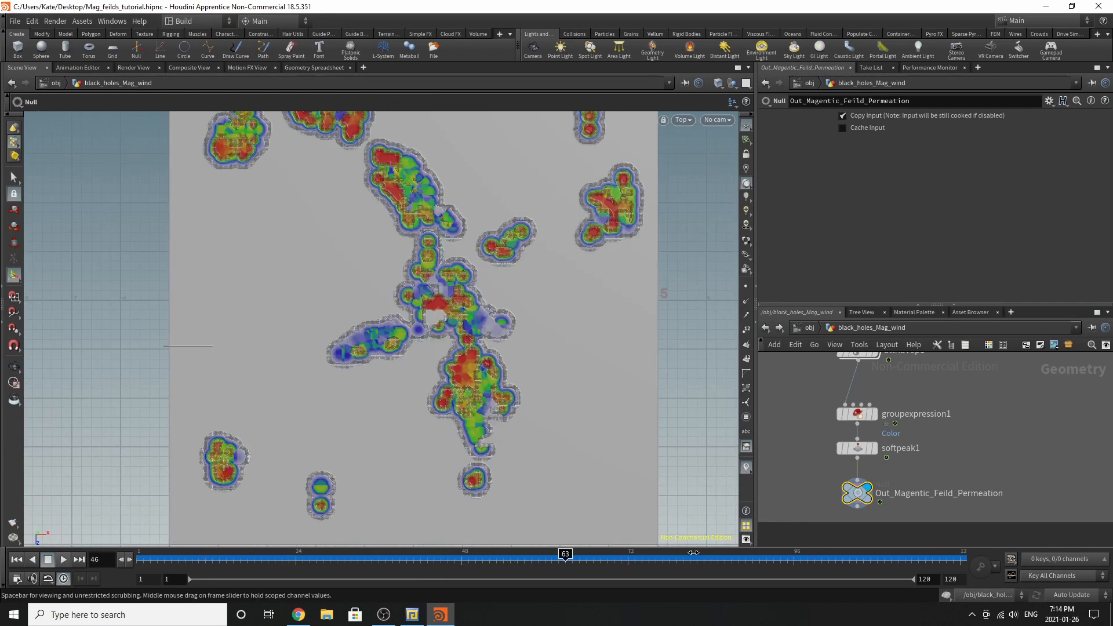
pyautogui.moveTo(821, 543); pyautogui.dragTo(954, 528)
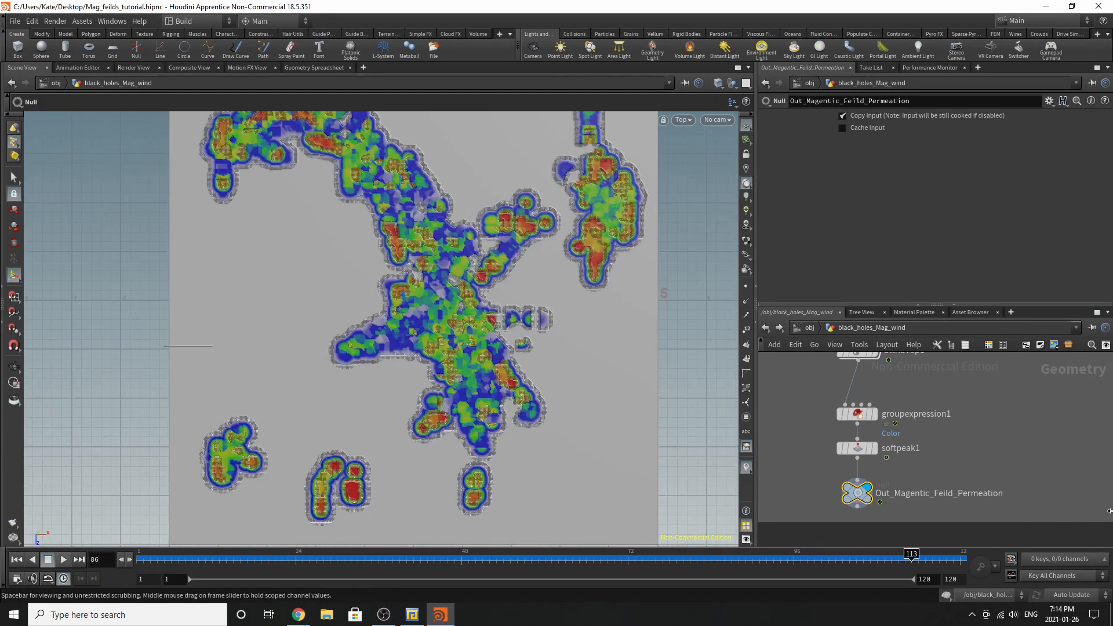
pyautogui.click(682, 552)
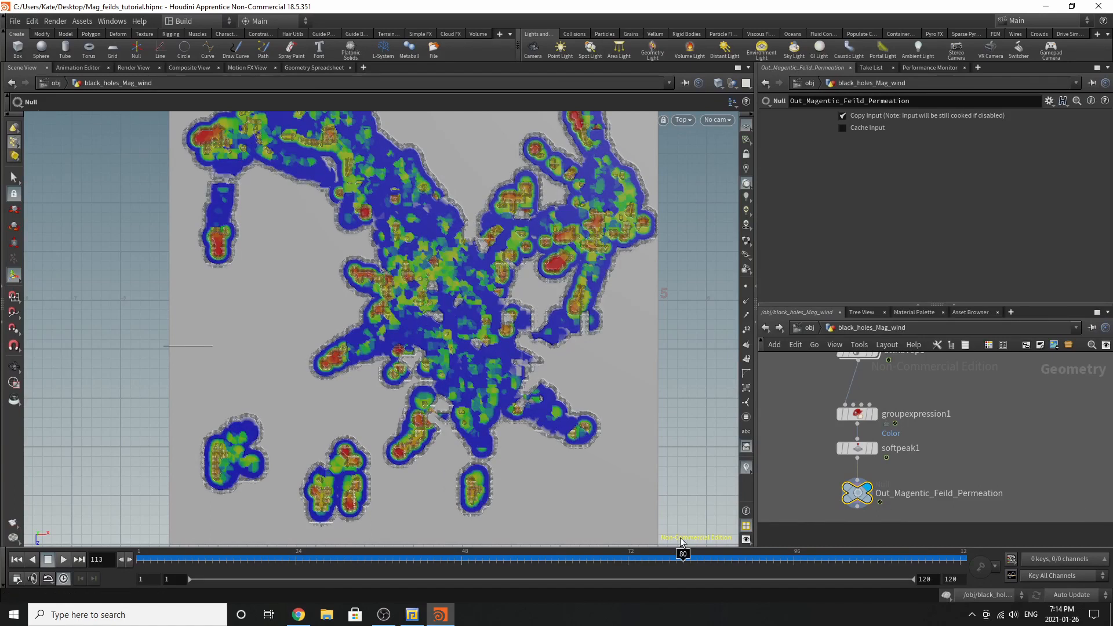
# Compare the coloured pattern at frames 34 and 104 in the Top view
pyautogui.click(364, 554)
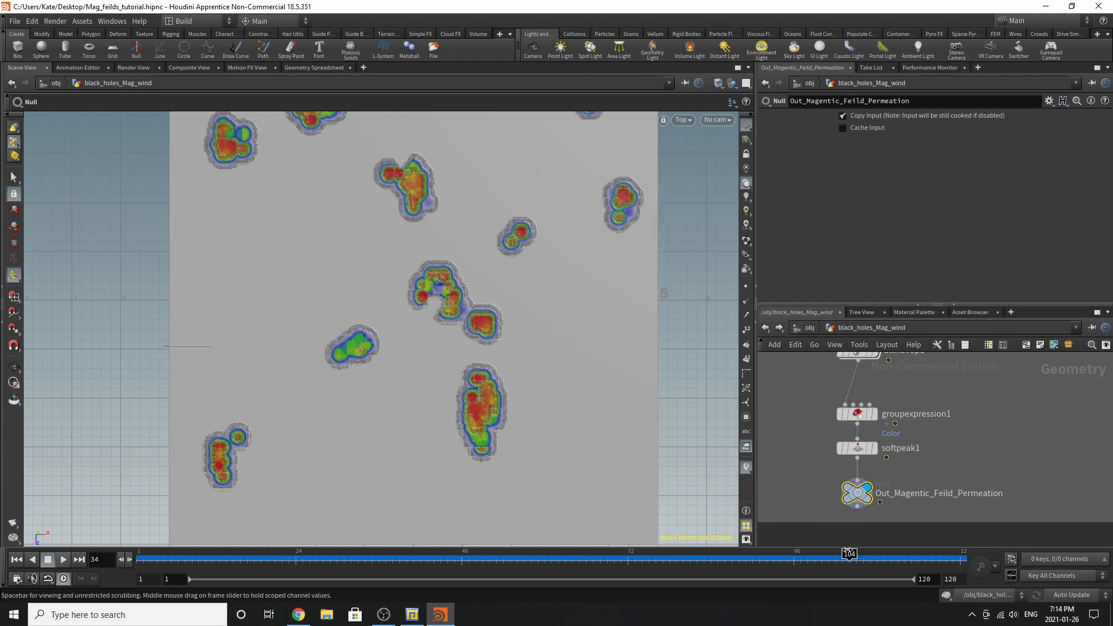
pyautogui.click(848, 557)
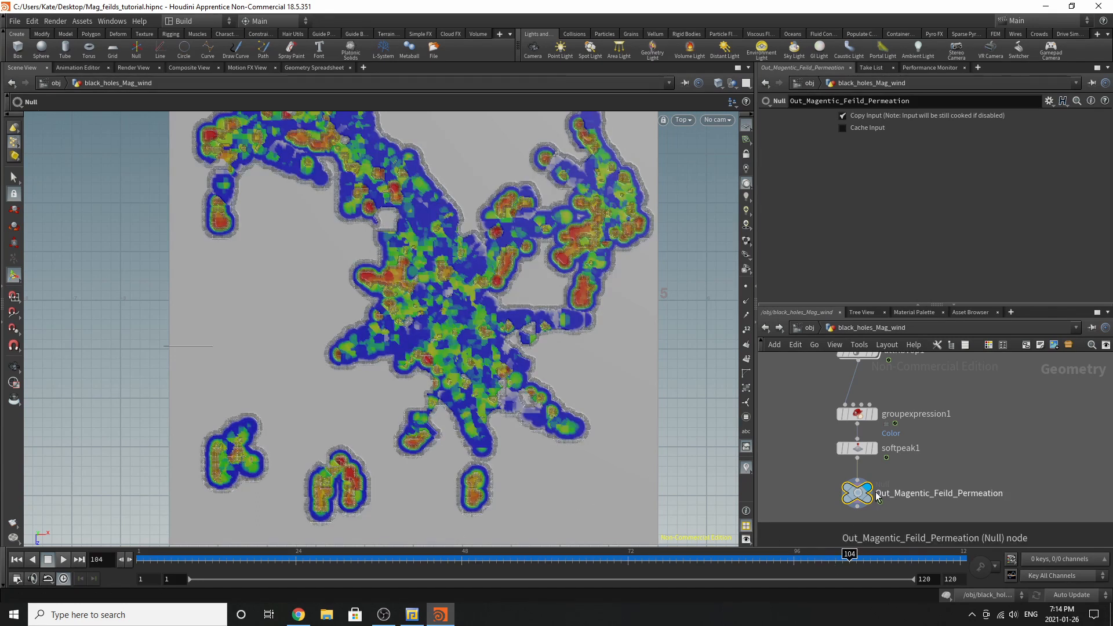
# Find the Controller_Output null in the network and colour the node red
pyautogui.scroll(-6, 878, 497)
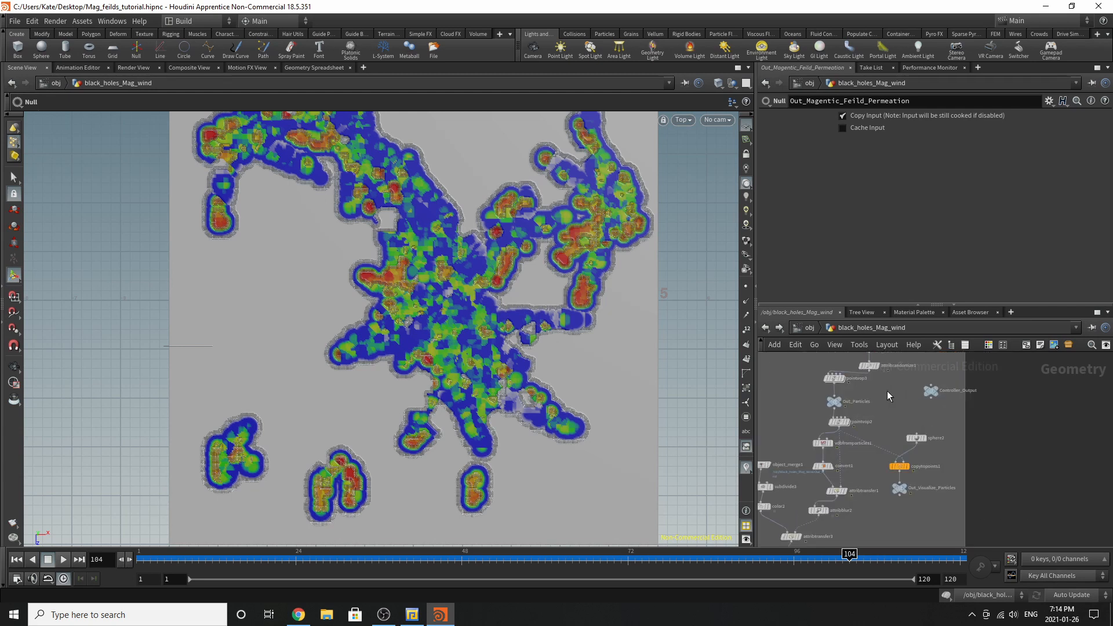
pyautogui.scroll(3, 889, 378)
pyautogui.scroll(-4, 906, 493)
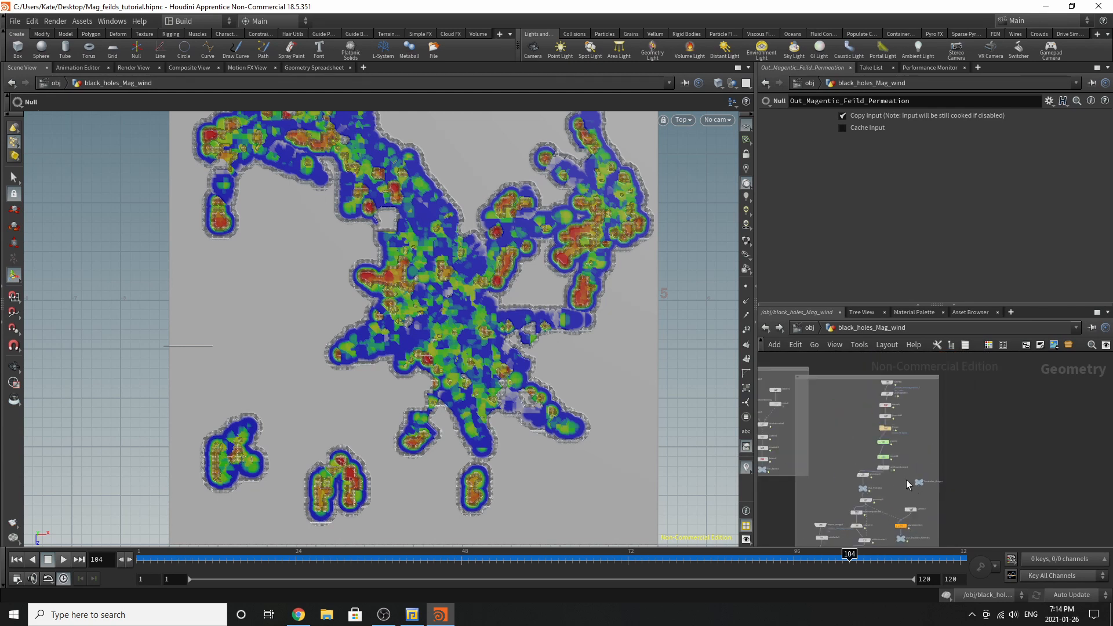
pyautogui.scroll(3, 906, 480)
pyautogui.moveTo(918, 516); pyautogui.dragTo(905, 373)
pyautogui.scroll(-4, 908, 474)
pyautogui.scroll(4, 896, 434)
pyautogui.scroll(6, 899, 429)
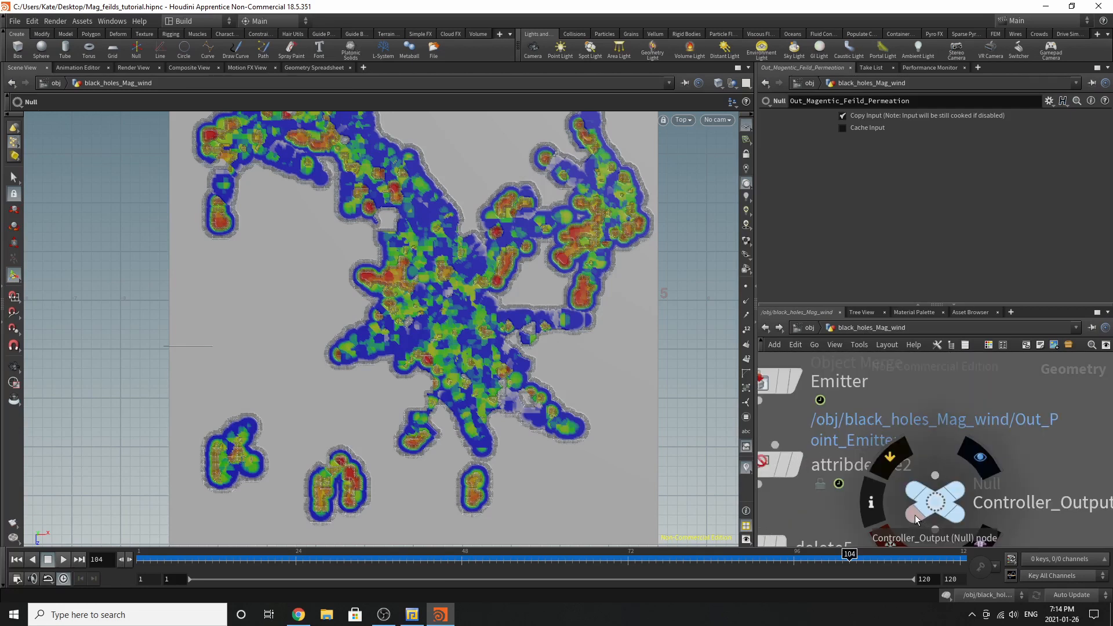
pyautogui.click(929, 502)
pyautogui.press('c')
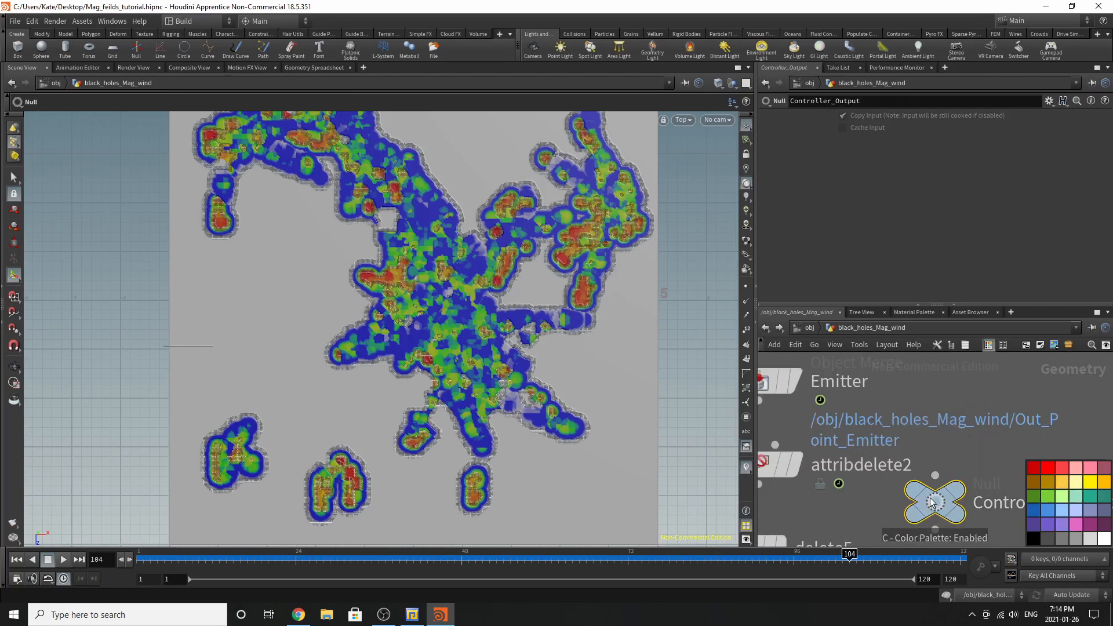
pyautogui.click(1046, 468)
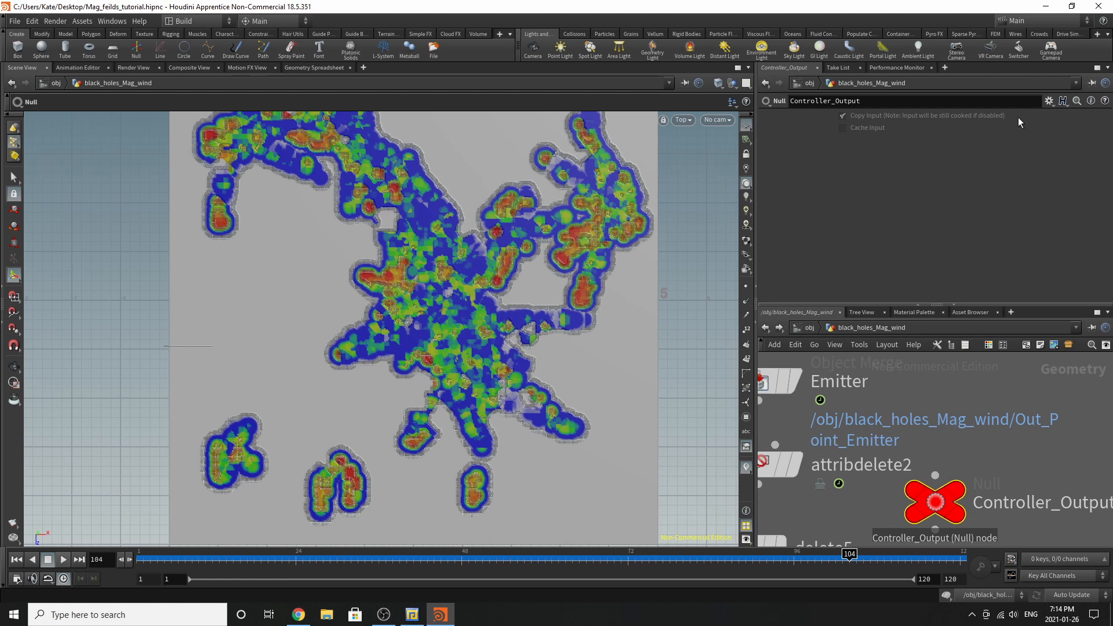
# Open the parameter interface of Controller_Output for editing
pyautogui.click(1049, 100)
pyautogui.click(970, 114)
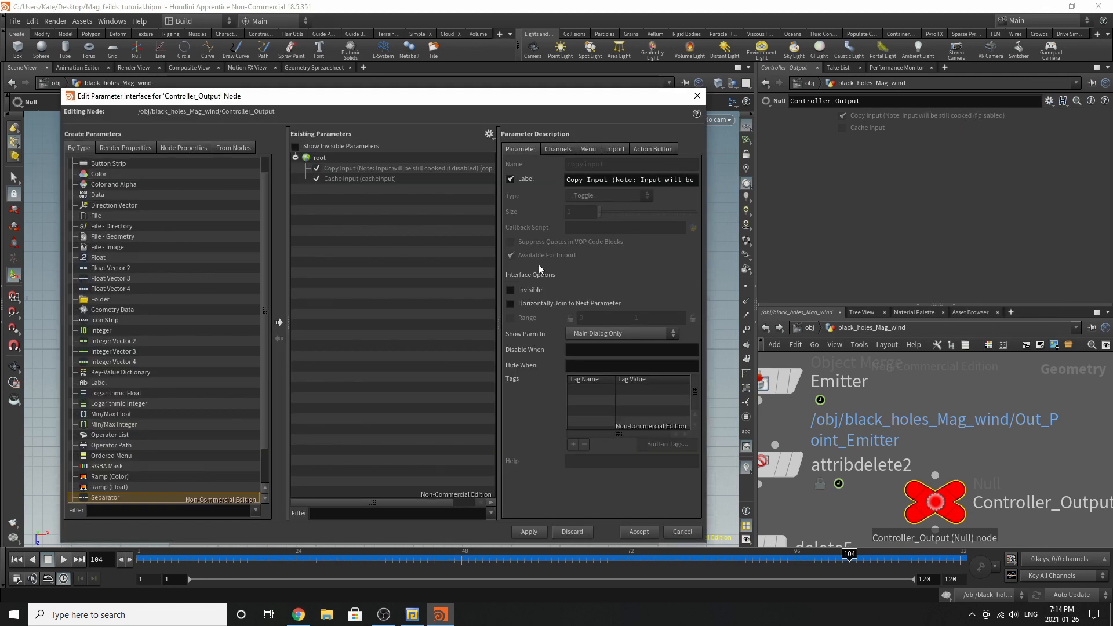
pyautogui.moveTo(498, 134); pyautogui.dragTo(495, 134)
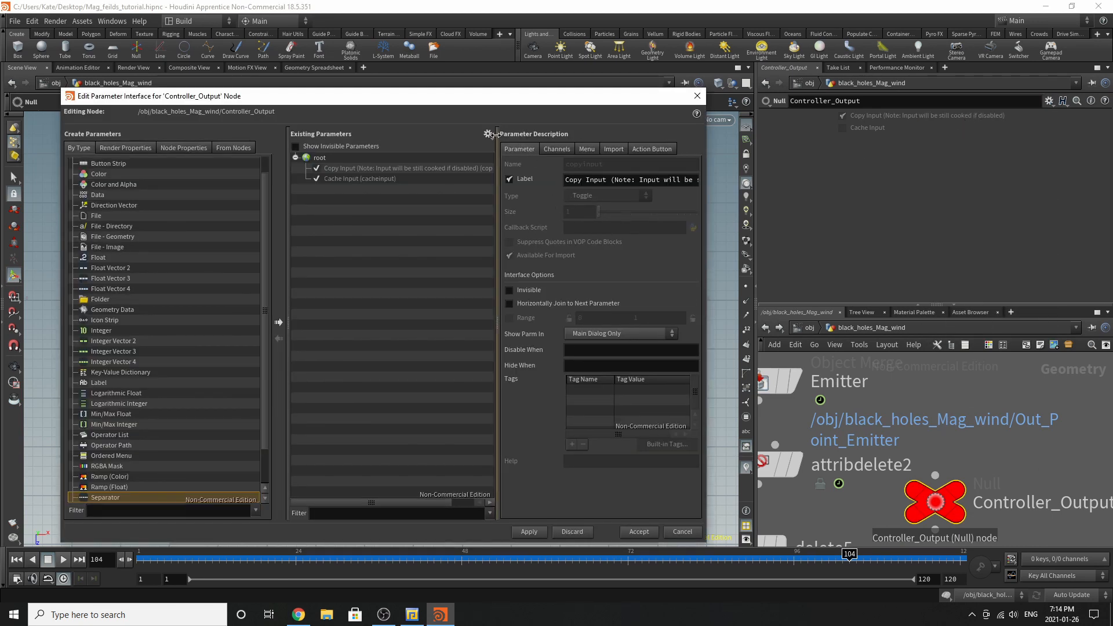
pyautogui.click(489, 134)
pyautogui.click(514, 212)
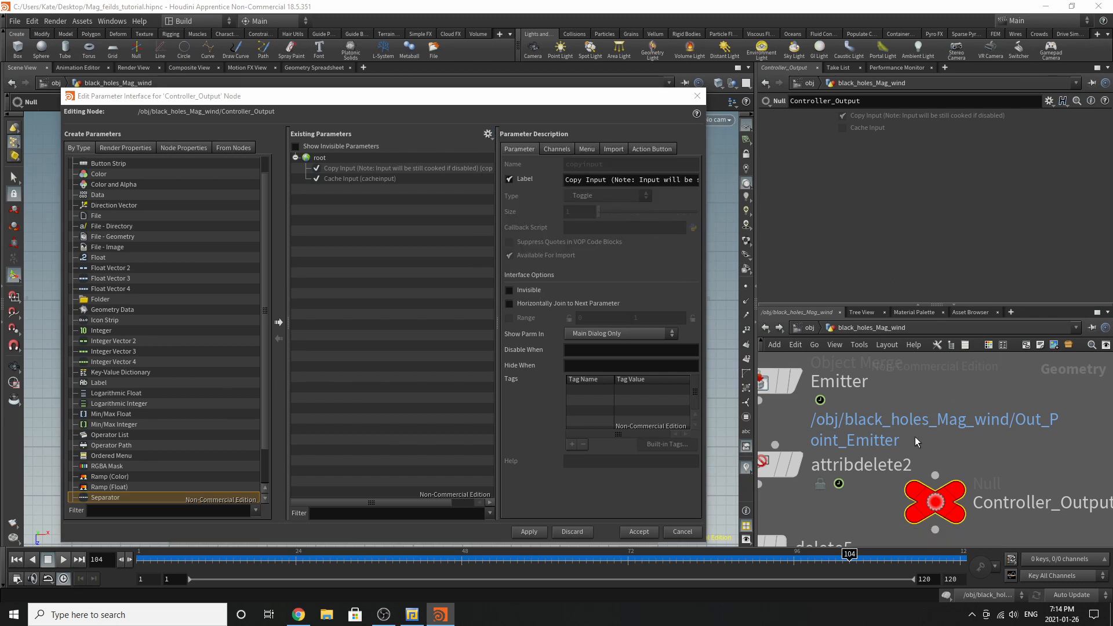
# Examine the parameters of the Emitter, attribdelete2, delete5 and timeshift1 nodes in turn
pyautogui.scroll(-4, 926, 430)
pyautogui.scroll(3, 837, 400)
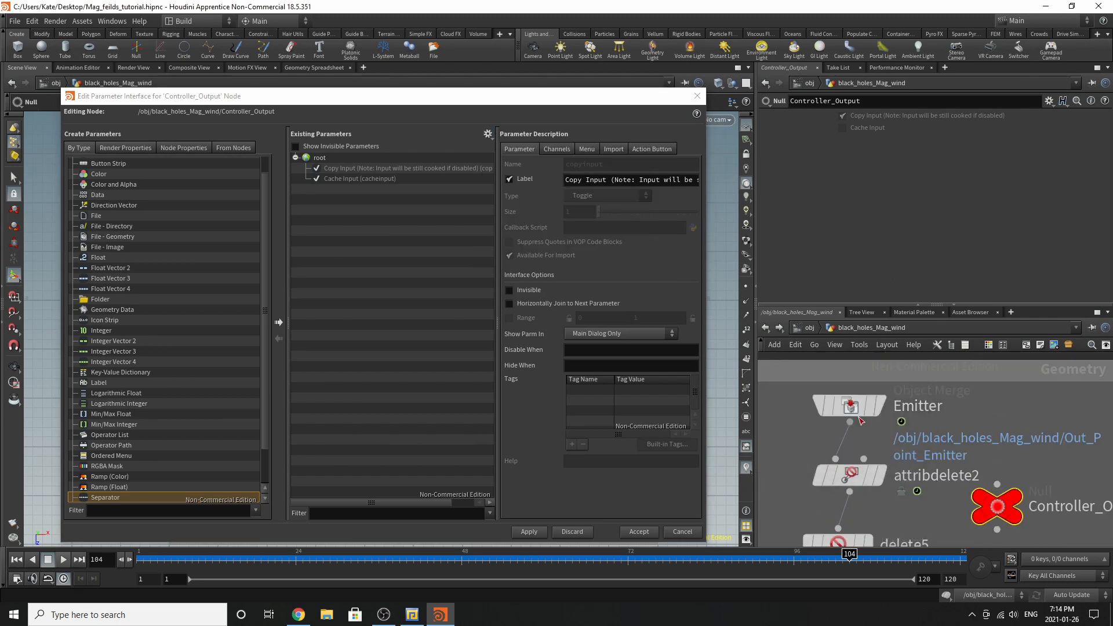
pyautogui.click(853, 411)
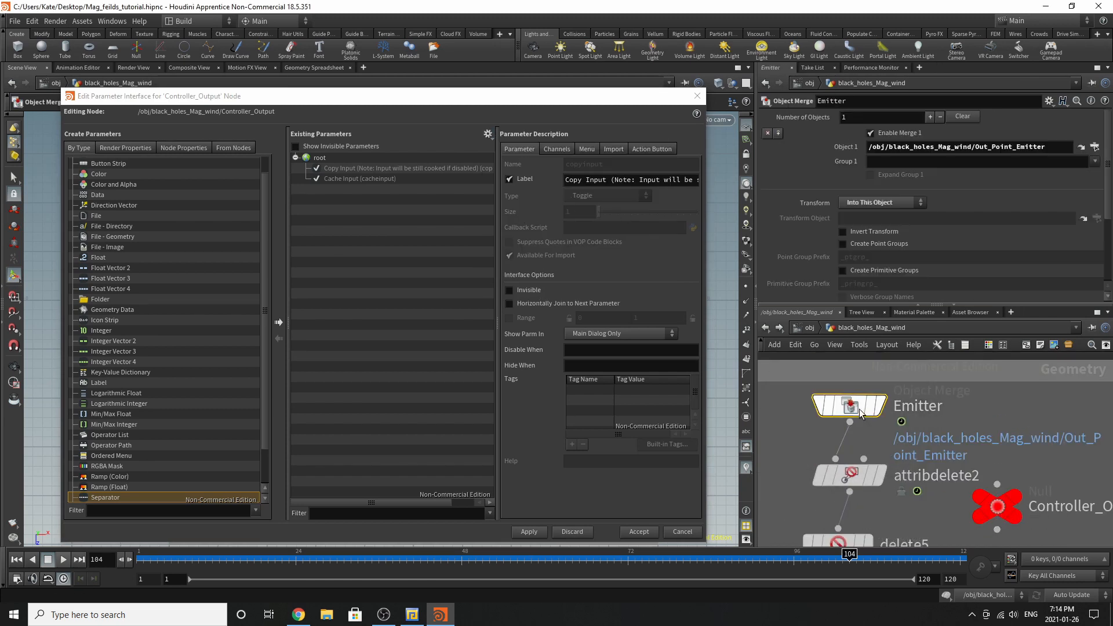
pyautogui.click(840, 487)
pyautogui.scroll(-3, 870, 464)
pyautogui.scroll(3, 899, 458)
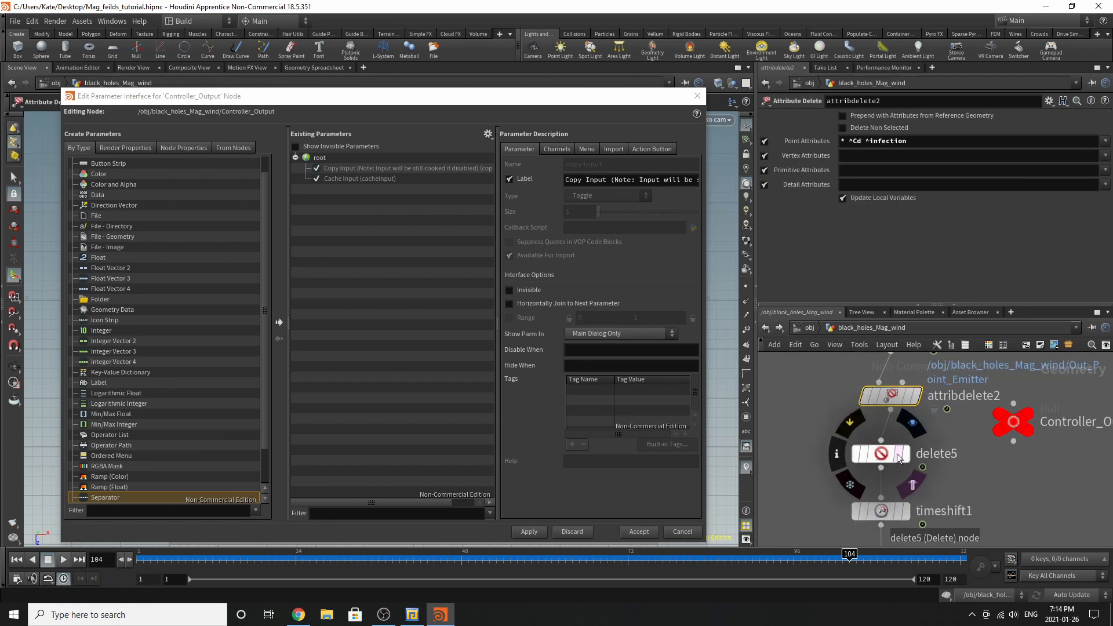
pyautogui.click(891, 460)
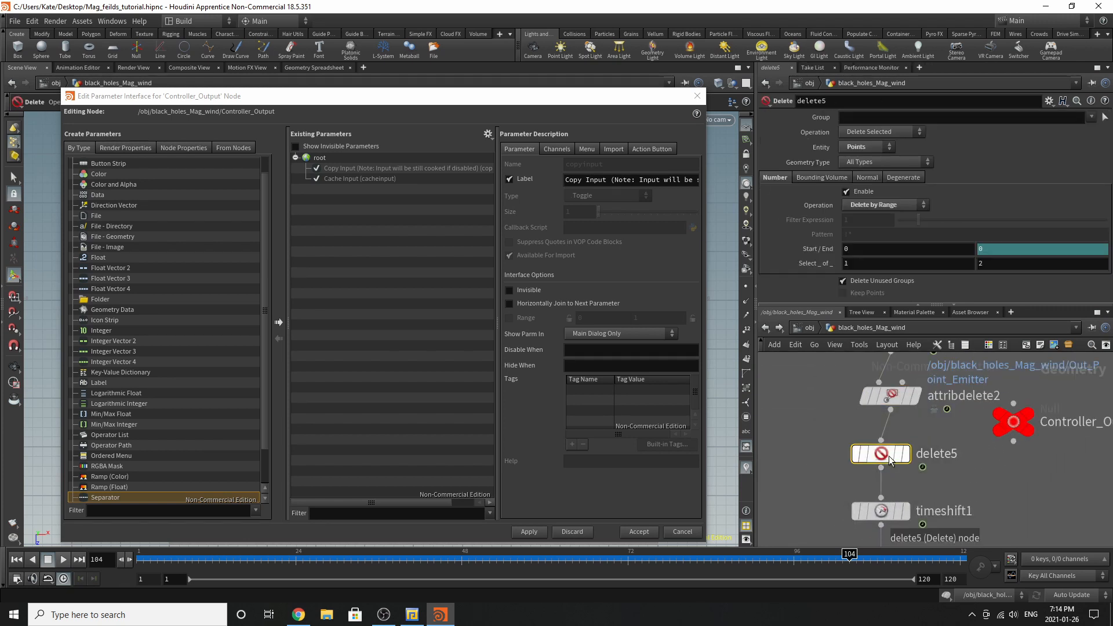
pyautogui.scroll(-3, 891, 452)
pyautogui.click(891, 418)
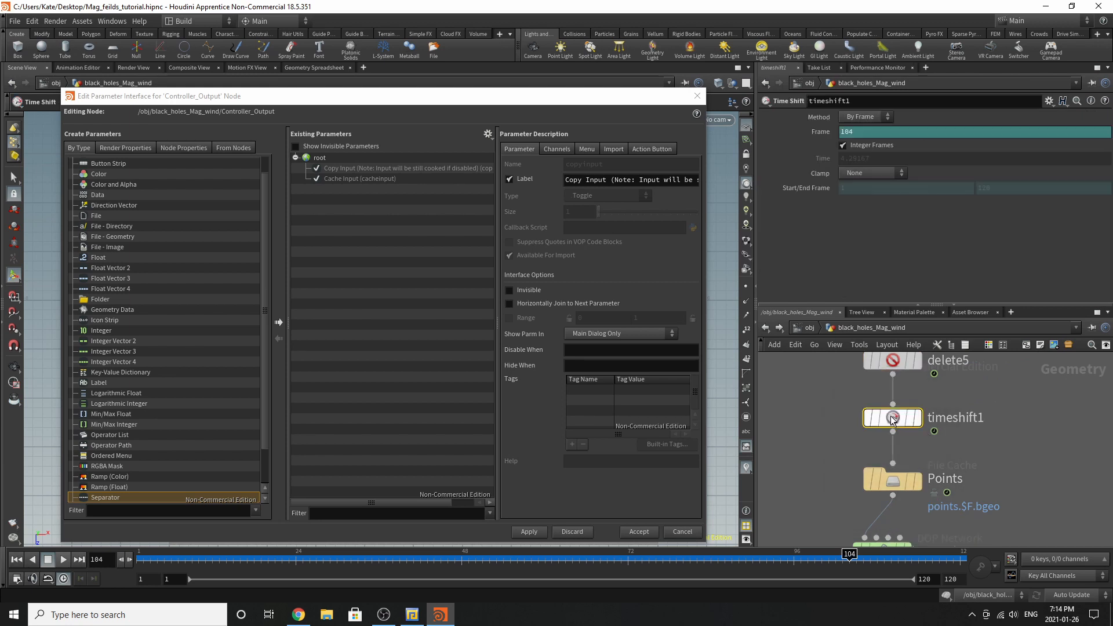
pyautogui.scroll(2, 891, 417)
# Add the Points file cache's Save to Disk parameter to Controller_Output's interface and place it inside a new folder
pyautogui.click(893, 453)
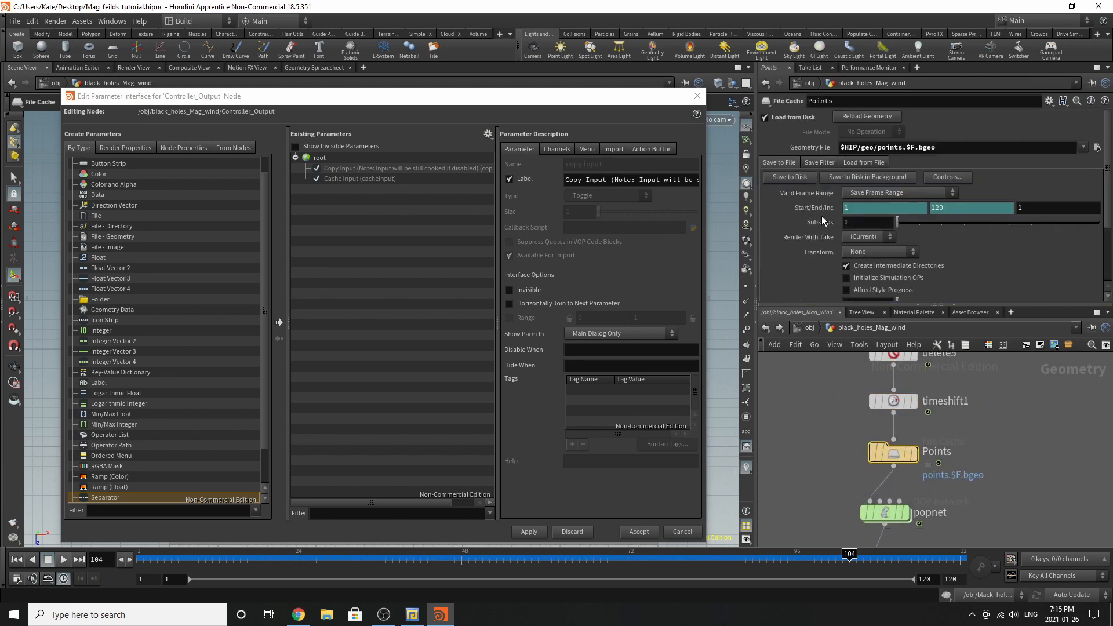
pyautogui.moveTo(783, 181); pyautogui.dragTo(392, 185)
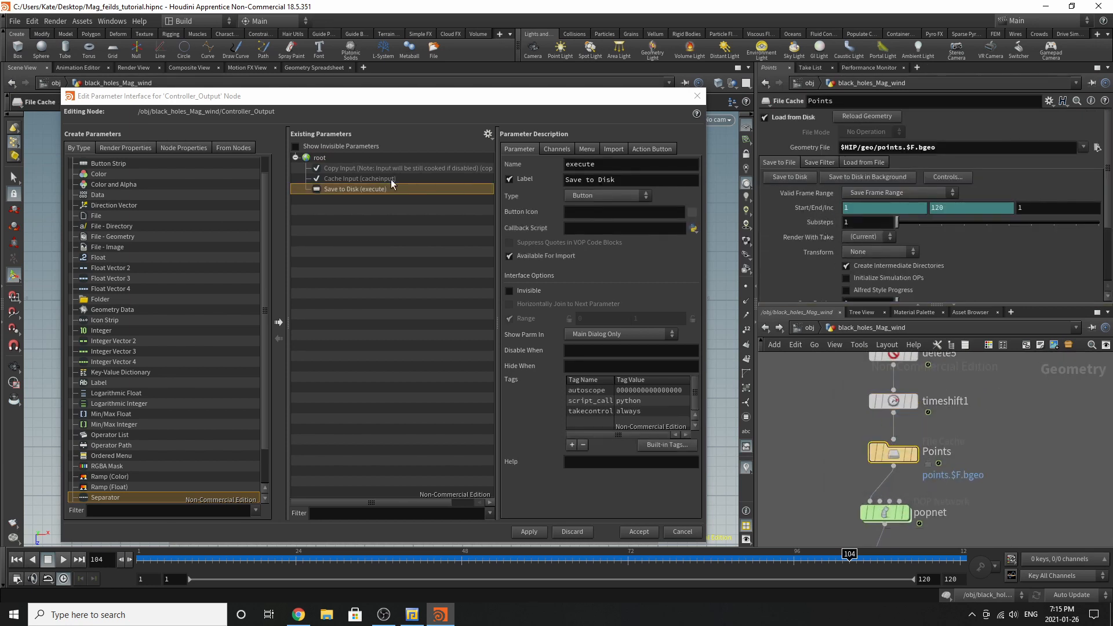
pyautogui.moveTo(92, 301); pyautogui.dragTo(406, 194)
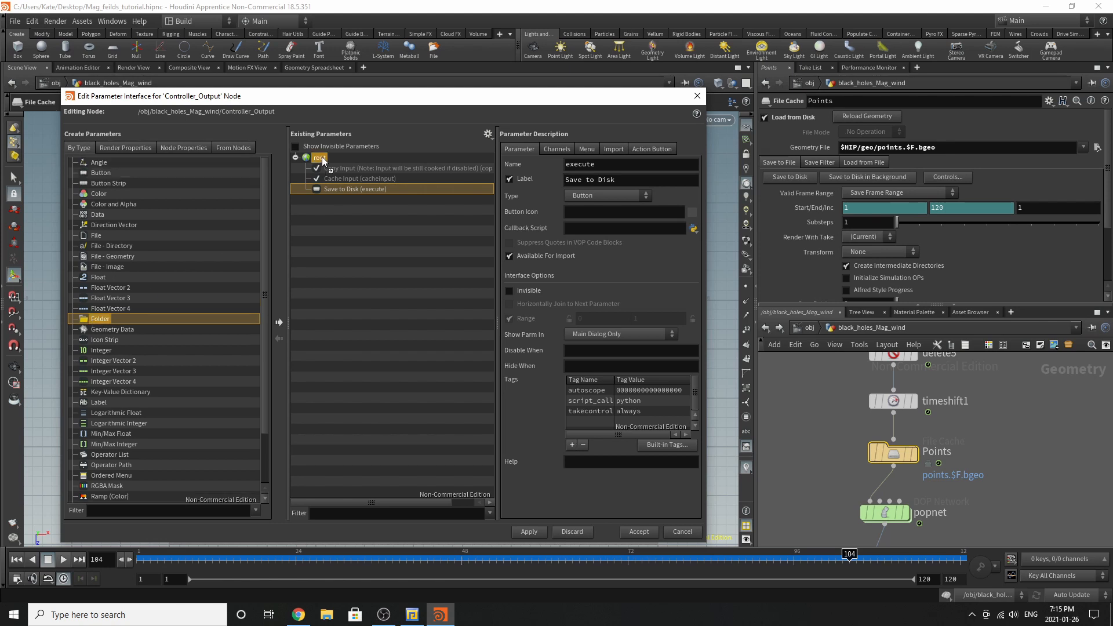
pyautogui.moveTo(336, 189)
pyautogui.mouseDown()
pyautogui.moveTo(336, 215)
pyautogui.moveTo(336, 197)
pyautogui.mouseUp()
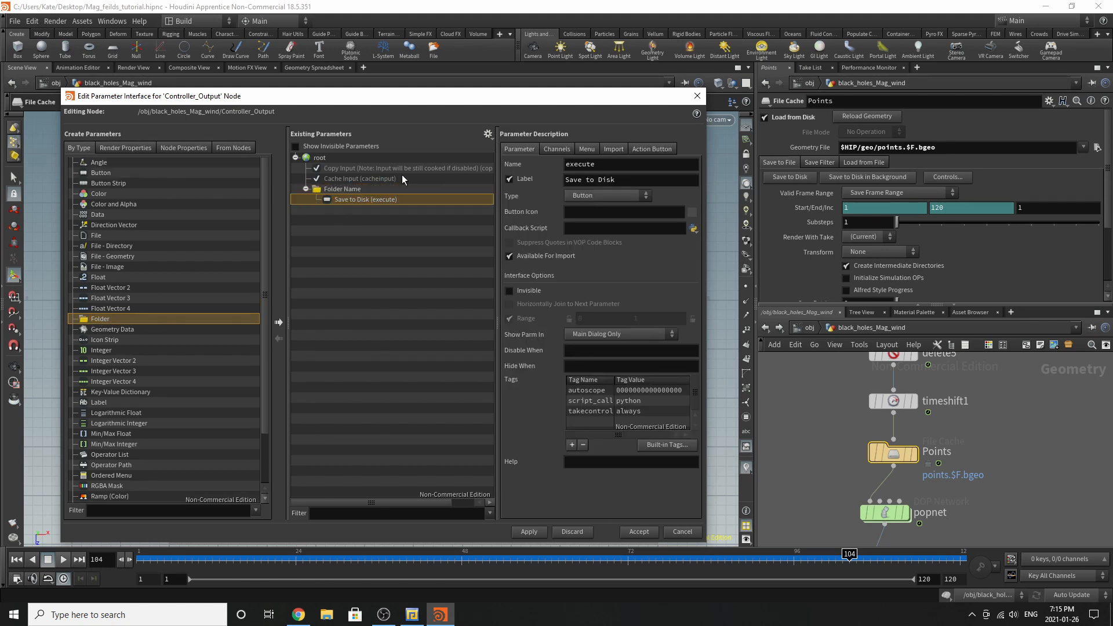
# Set both the name and the label of the new folder to Particles
pyautogui.click(371, 189)
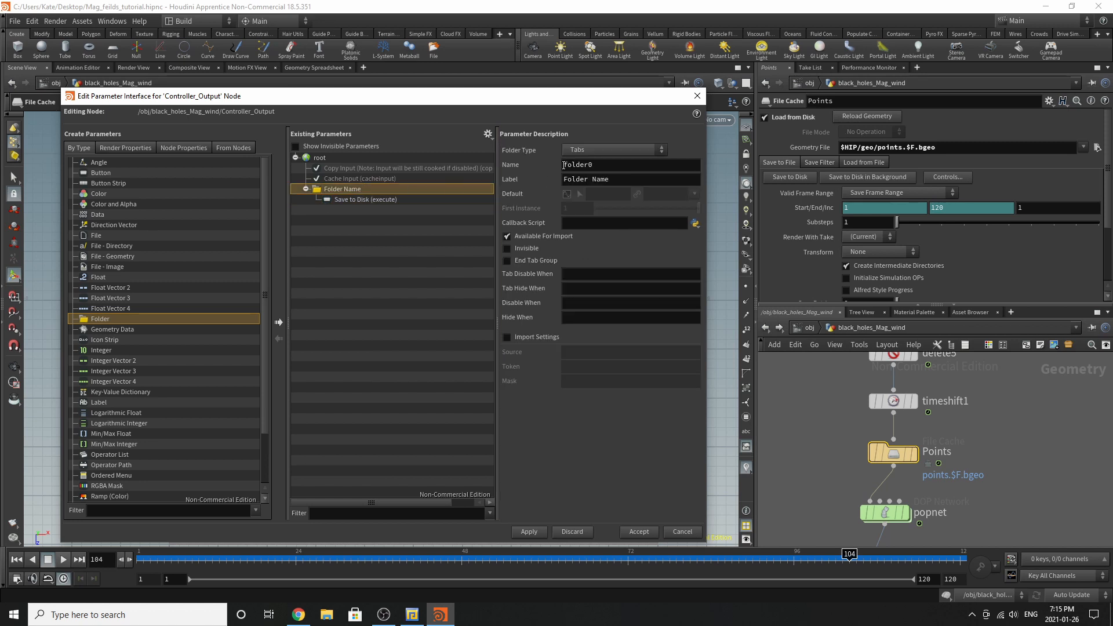
pyautogui.doubleClick(616, 163)
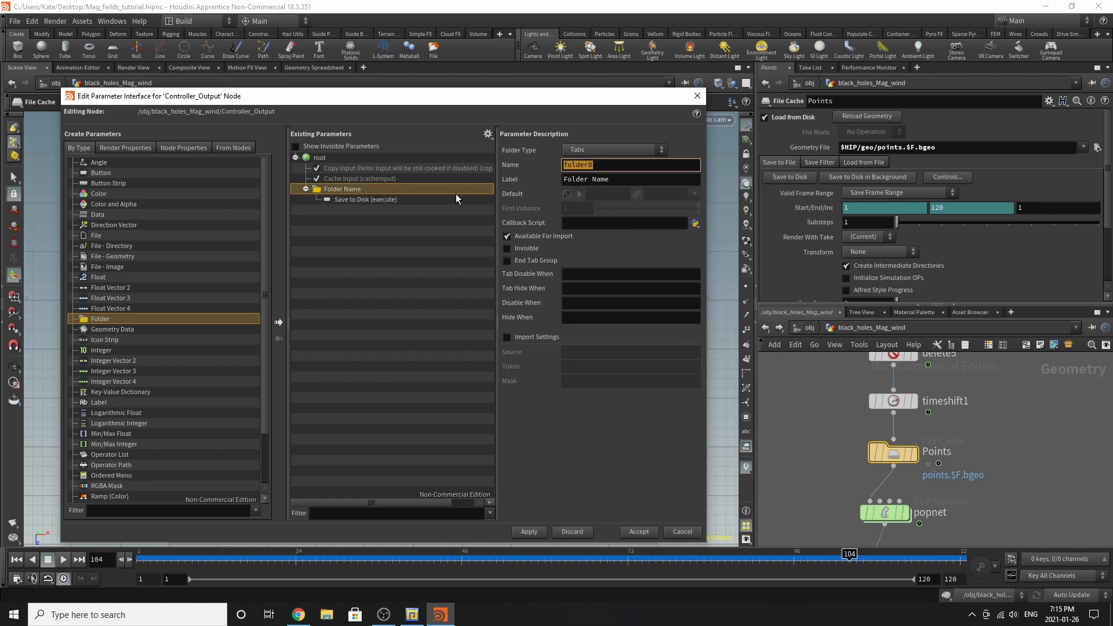
pyautogui.write('Particls')
pyautogui.press('BackSpace')
pyautogui.write('es')
pyautogui.press('Return')
pyautogui.hotkey('ctrl', 'c')
pyautogui.press('Tab')
pyautogui.hotkey('ctrl', 'v')
pyautogui.press('Return')
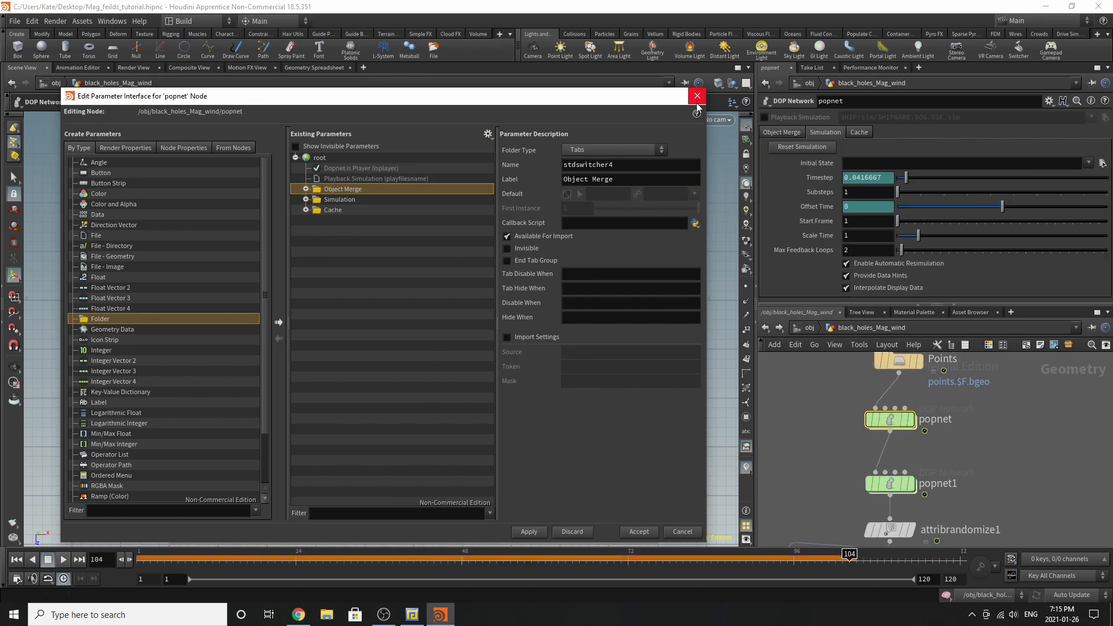
# Close popnet's parameter interface editor and move the Controller_Output null to the left side of the Points and popnet node chain
pyautogui.click(698, 96)
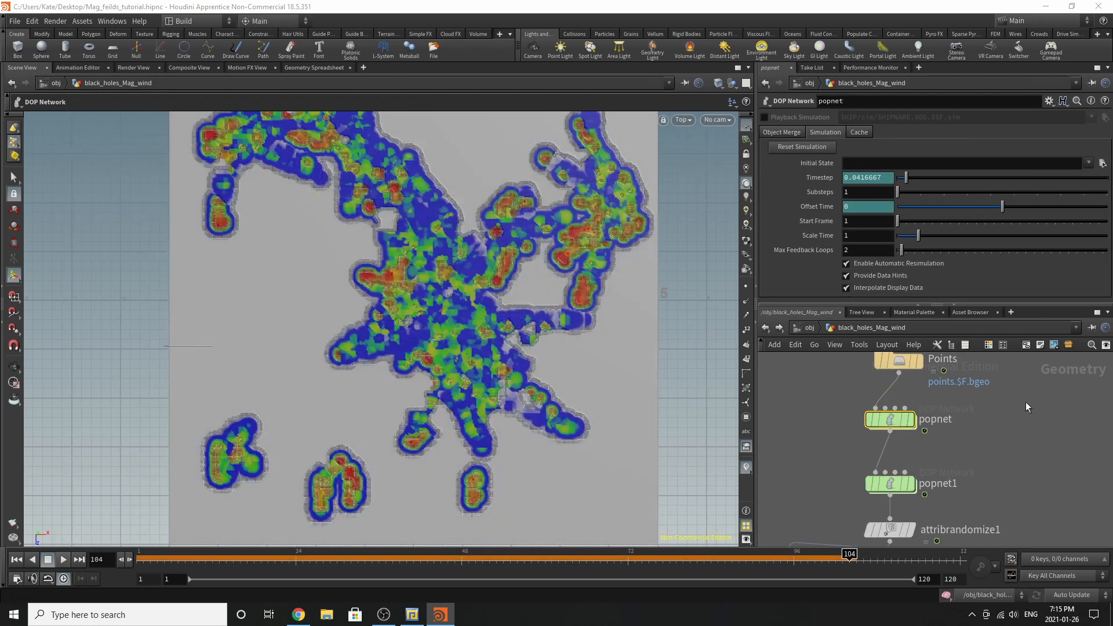
pyautogui.scroll(-7, 959, 456)
pyautogui.scroll(4, 976, 397)
pyautogui.moveTo(961, 396); pyautogui.dragTo(798, 489)
pyautogui.scroll(3, 827, 517)
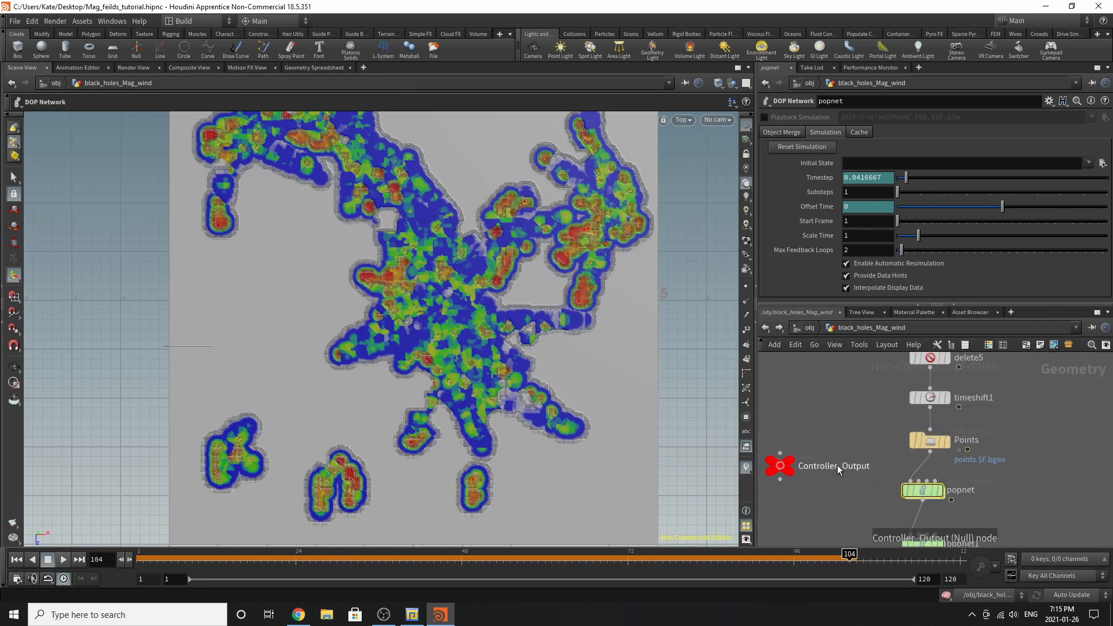
pyautogui.scroll(-3, 927, 463)
pyautogui.scroll(3, 935, 455)
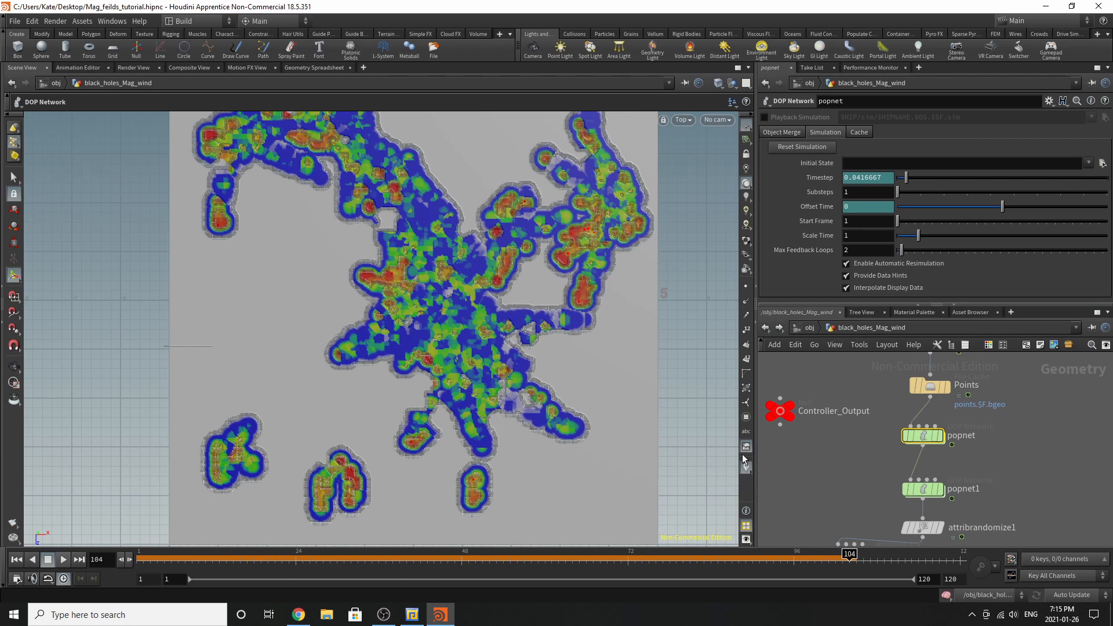
# Add a folder labelled Parameters to popnet's parameter interface, after the Cache folder
pyautogui.click(1049, 101)
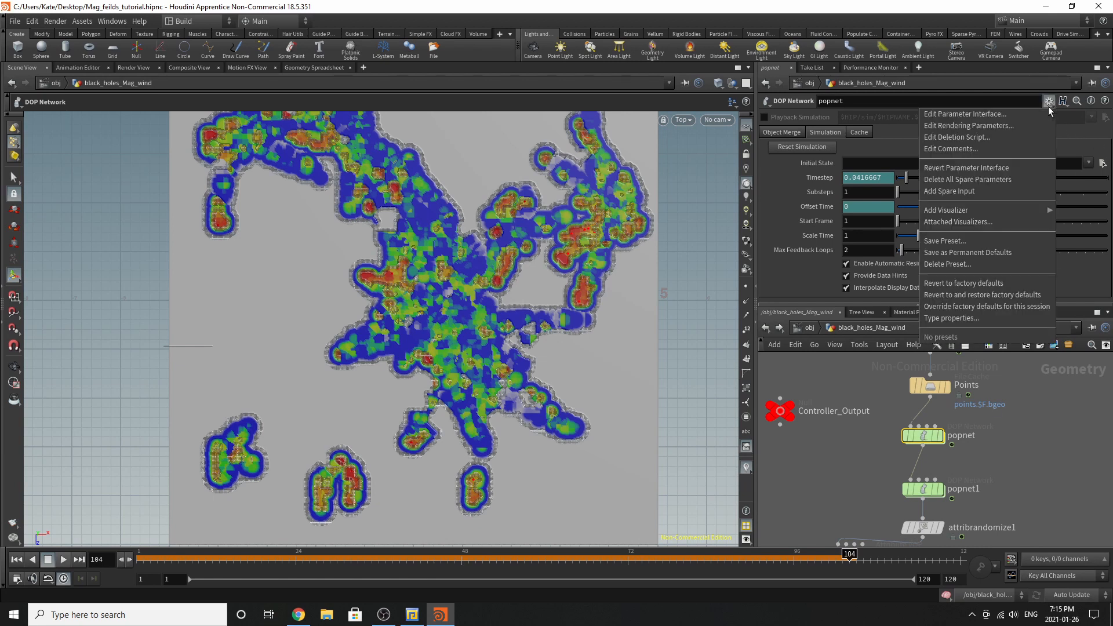
pyautogui.click(1027, 116)
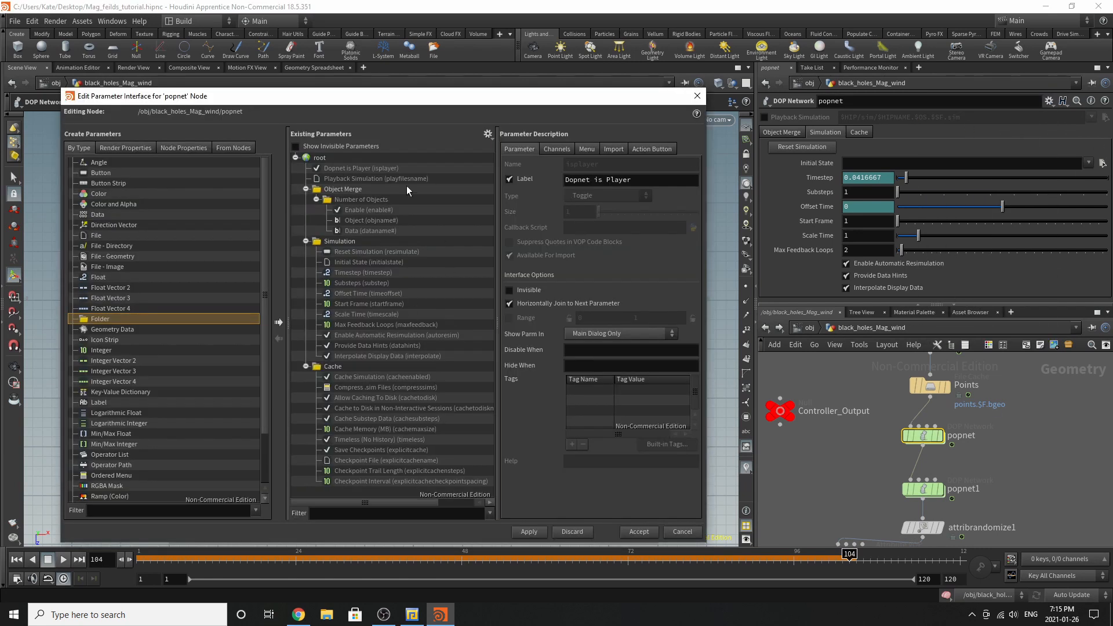
pyautogui.click(305, 189)
pyautogui.click(306, 200)
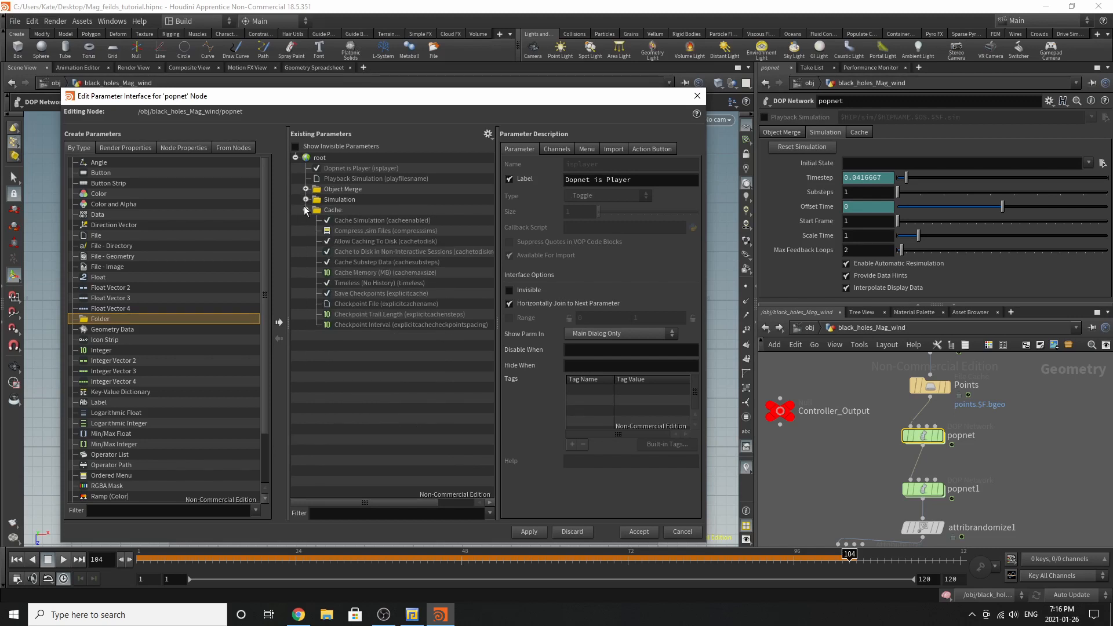
pyautogui.click(305, 210)
pyautogui.moveTo(91, 320); pyautogui.dragTo(349, 187)
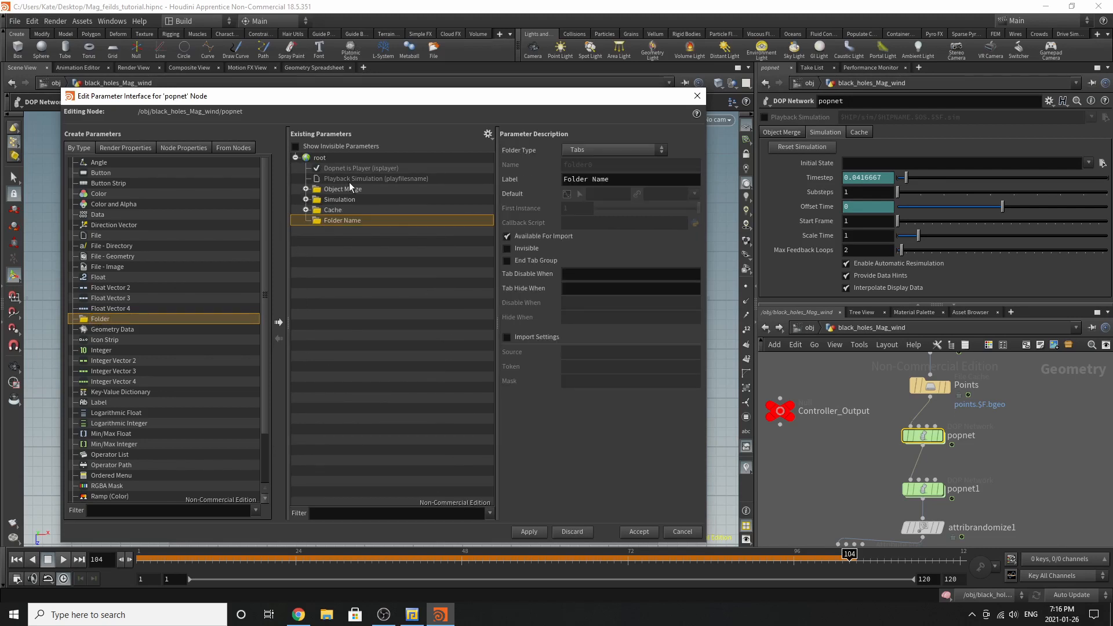
pyautogui.click(652, 180)
pyautogui.write('Parameters')
pyautogui.press('Return')
# Show invisible parameters and add Const. Birth Rate from source_first_input inside popnet to the Parameters folder
pyautogui.click(490, 136)
pyautogui.click(507, 200)
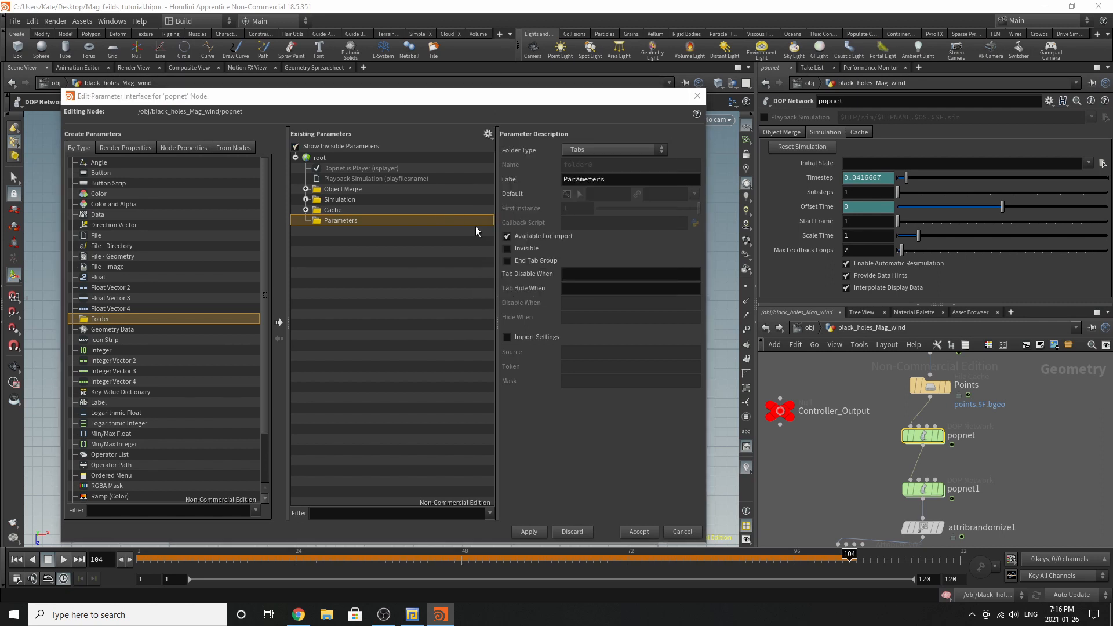
pyautogui.doubleClick(924, 435)
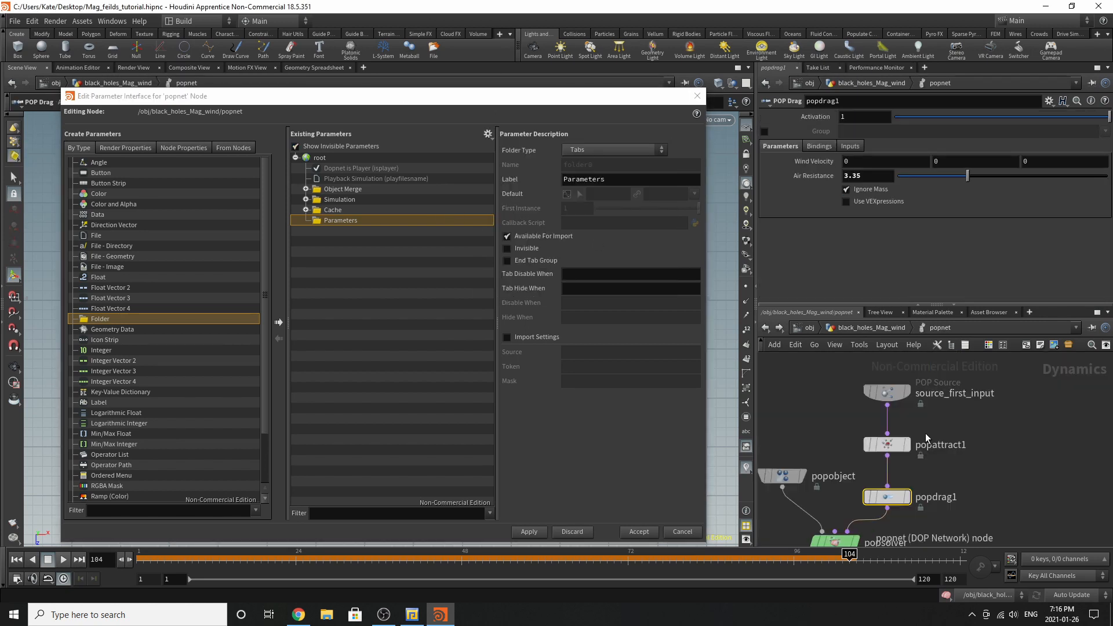
pyautogui.click(887, 393)
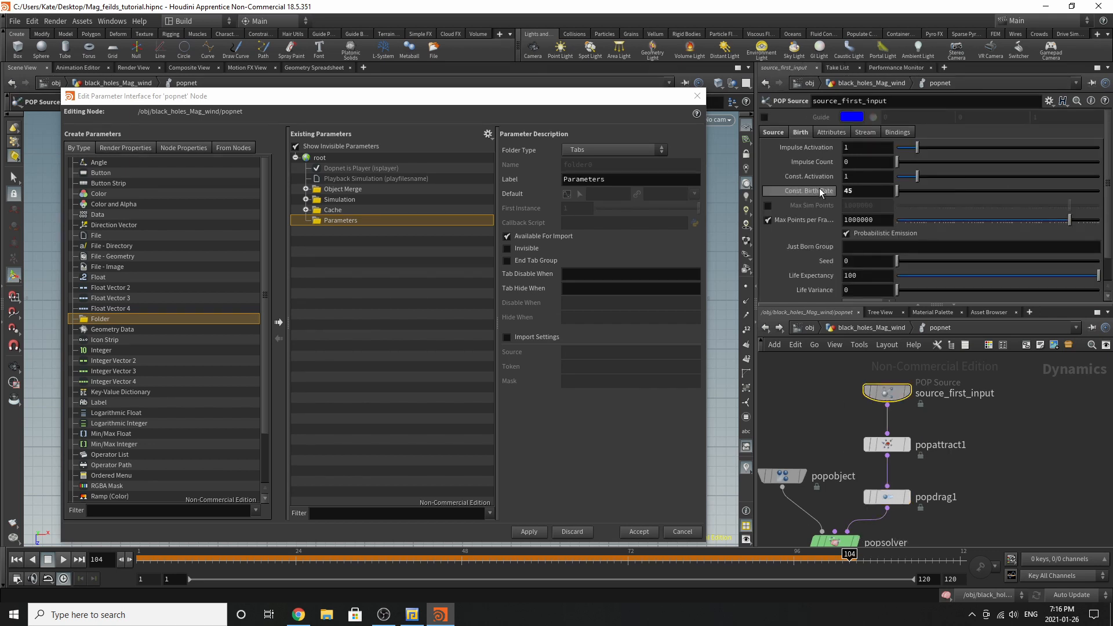
pyautogui.moveTo(791, 194); pyautogui.dragTo(477, 228)
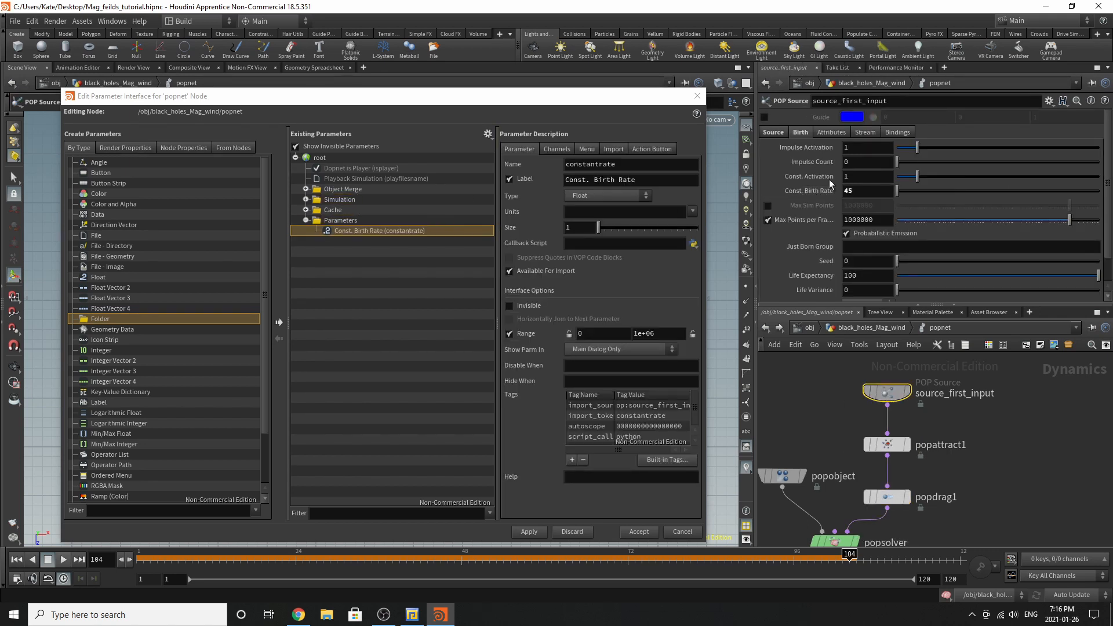
# Add popattract1's Force Scale and Maximum Distance to popnet's Parameters folder, with a separator between Const. Birth Rate and Force Scale
pyautogui.click(887, 445)
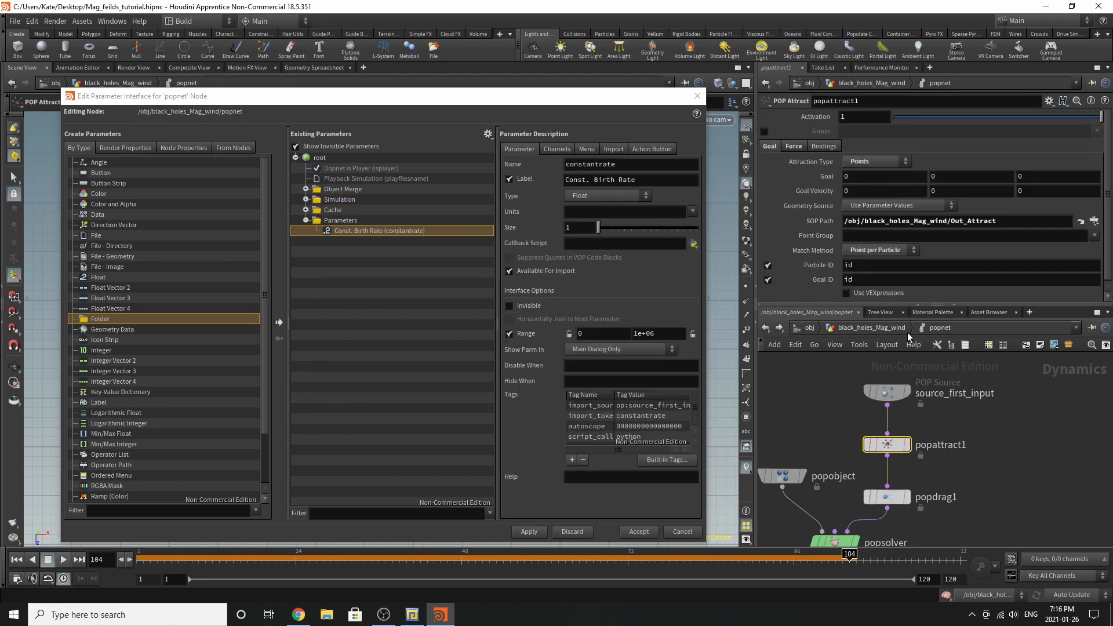
pyautogui.click(794, 147)
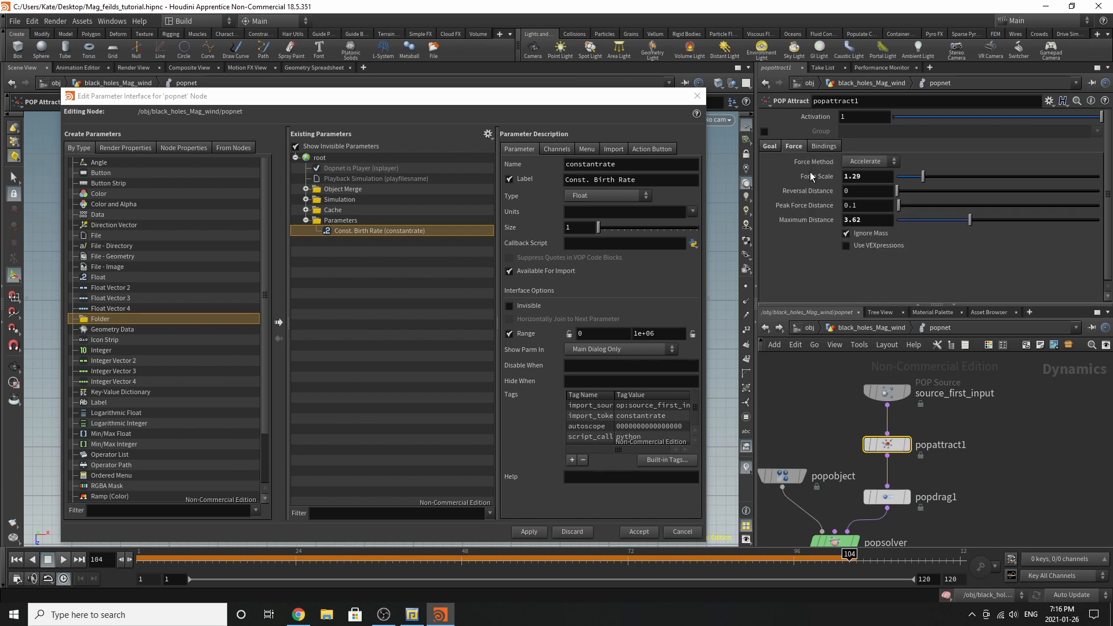
pyautogui.moveTo(810, 174); pyautogui.dragTo(351, 232)
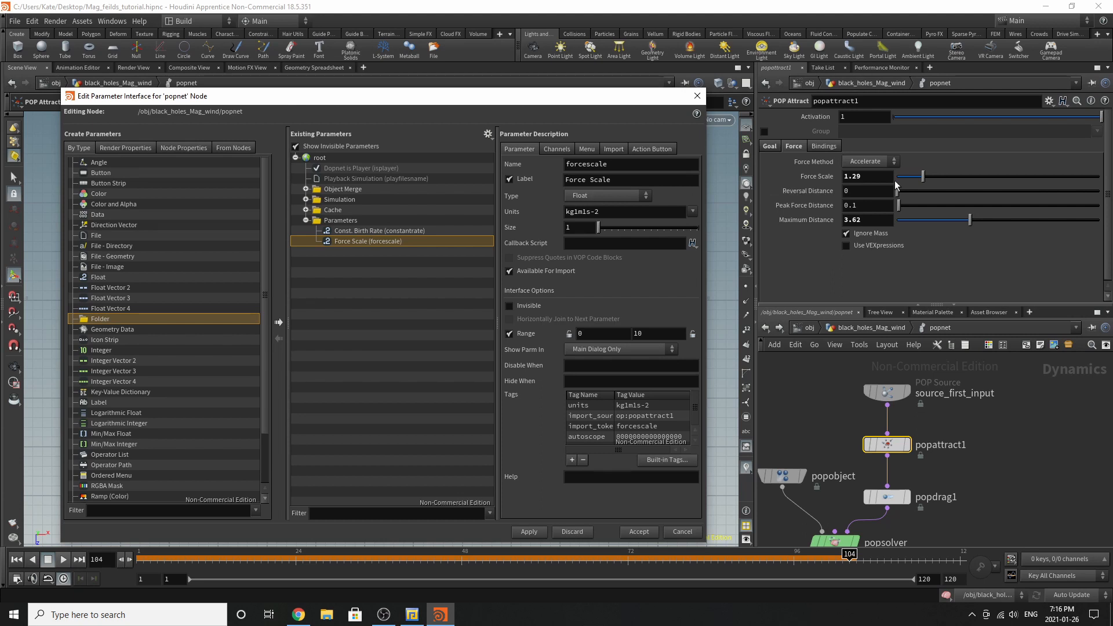
pyautogui.moveTo(794, 220); pyautogui.dragTo(422, 222)
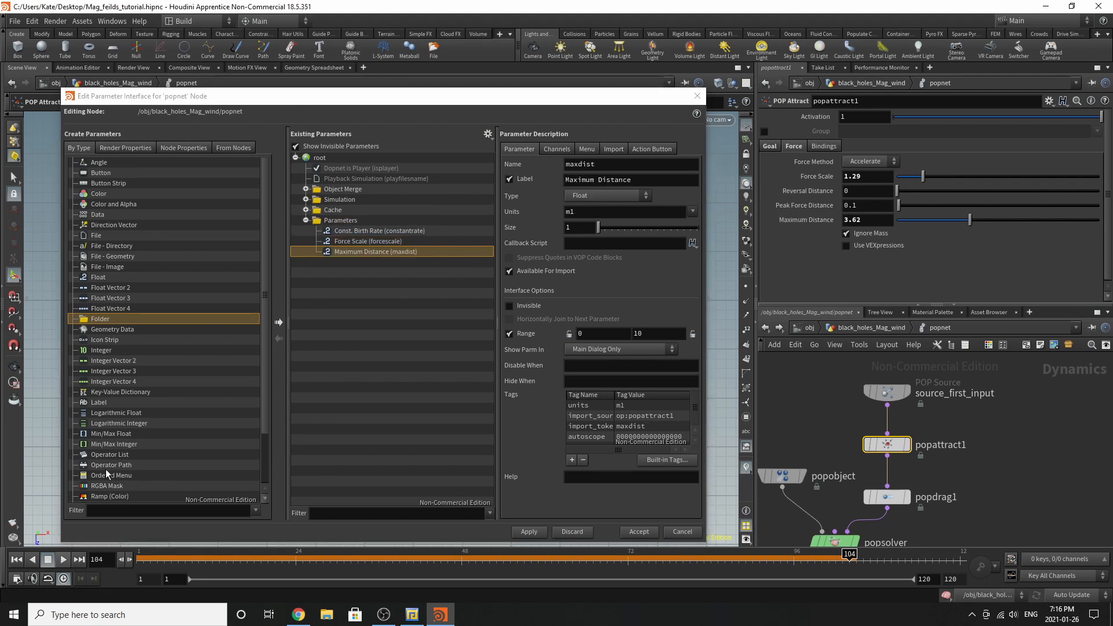
pyautogui.scroll(-2, 106, 473)
pyautogui.moveTo(105, 456); pyautogui.dragTo(371, 234)
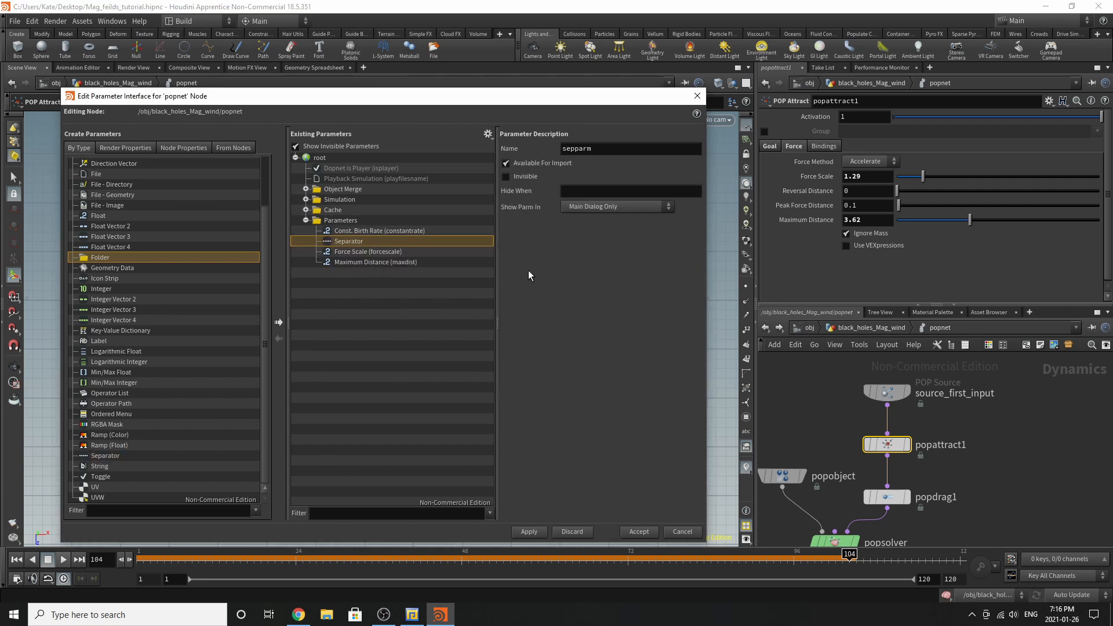
# Add popdrag1's Air Resistance to the end of popnet's Parameters folder, with a separator above it
pyautogui.click(881, 497)
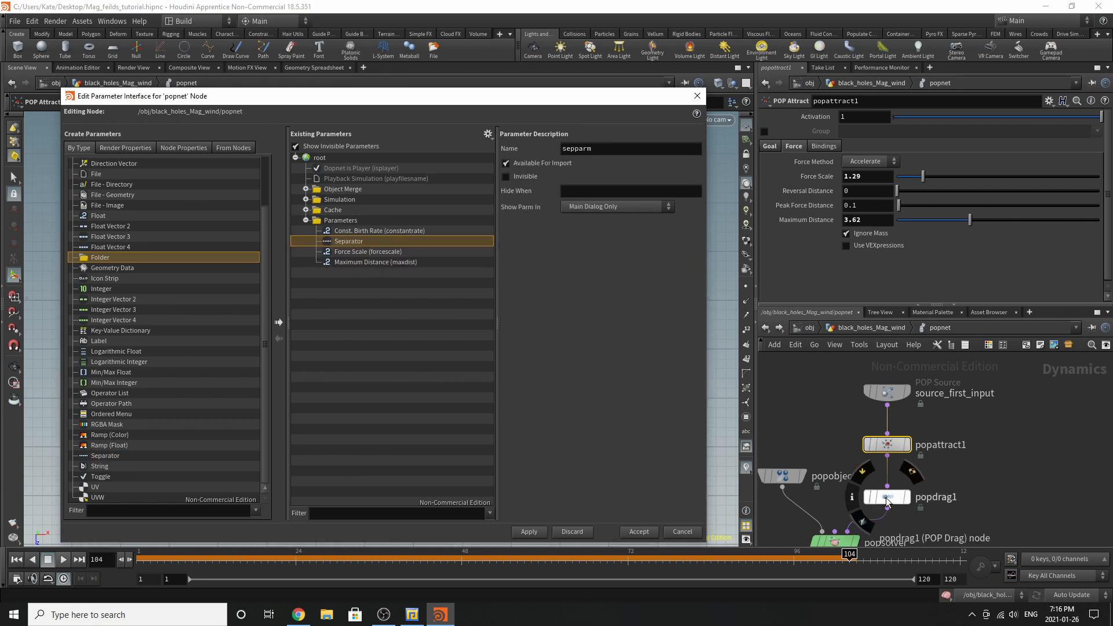
pyautogui.moveTo(367, 234); pyautogui.dragTo(364, 217)
pyautogui.moveTo(82, 462); pyautogui.dragTo(369, 268)
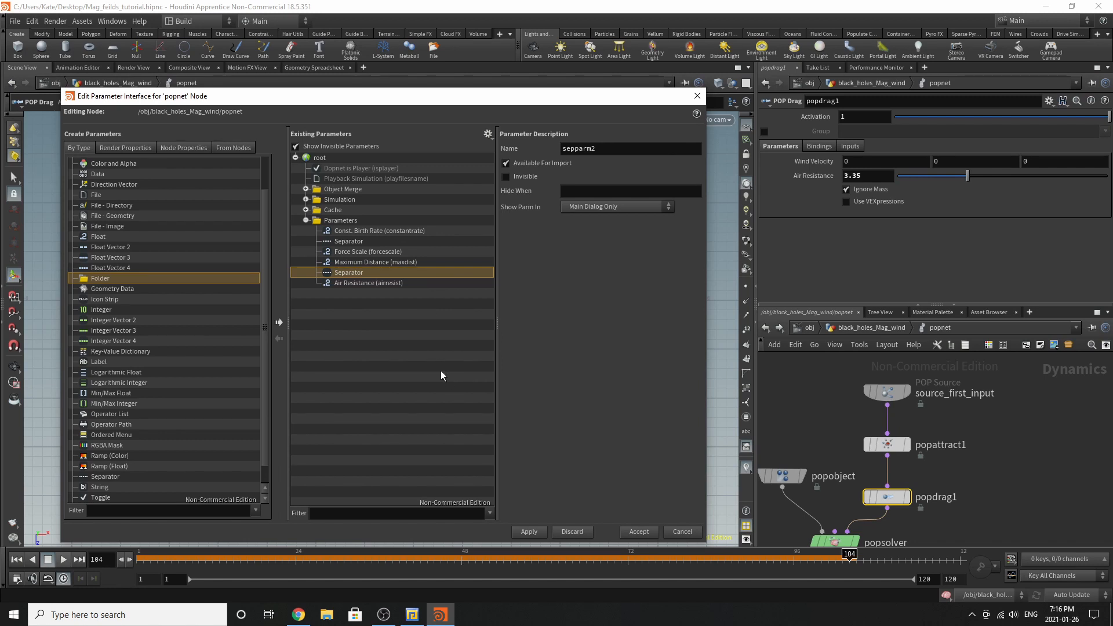
pyautogui.click(396, 229)
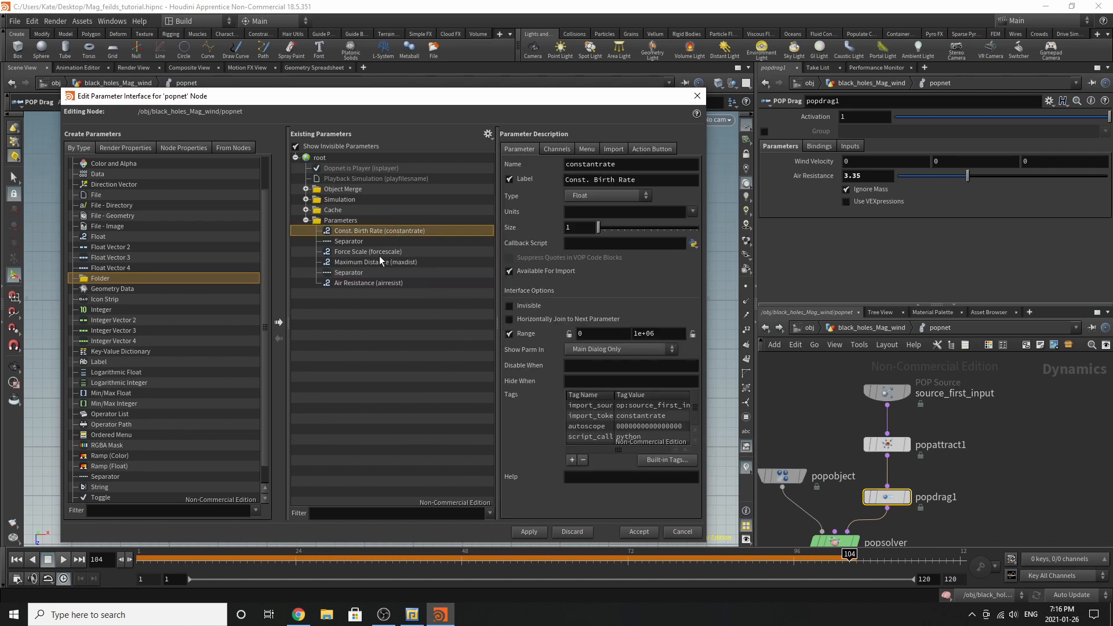
pyautogui.click(374, 274)
pyautogui.click(377, 285)
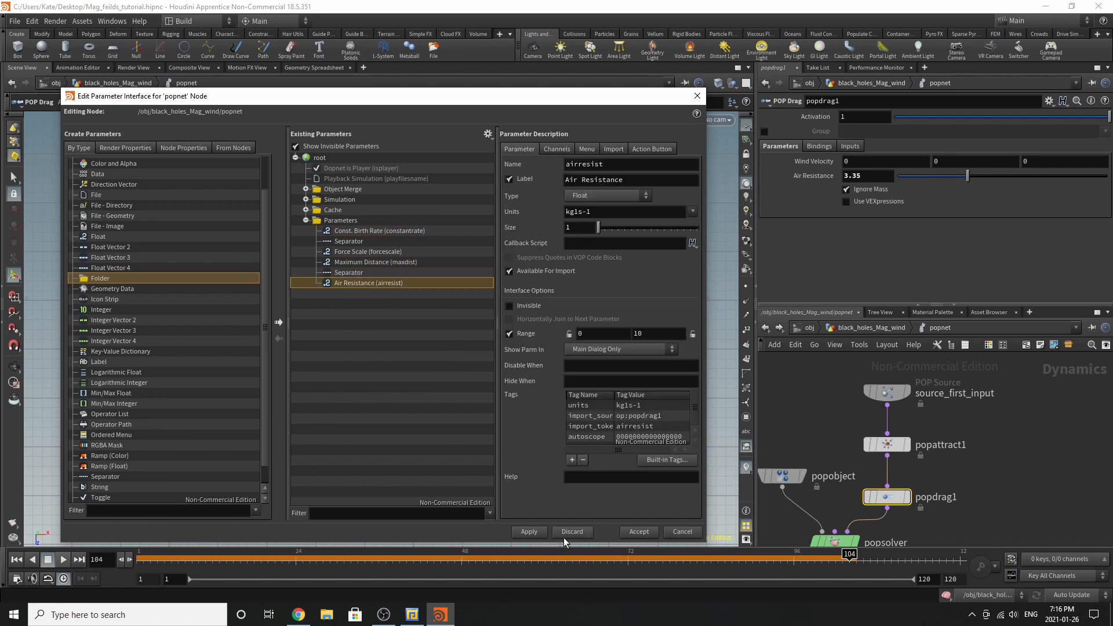
# Apply and accept popnet's interface changes, and return to the black_holes_Mag_wind network to show popnet's Parameters folder
pyautogui.click(529, 532)
pyautogui.click(646, 533)
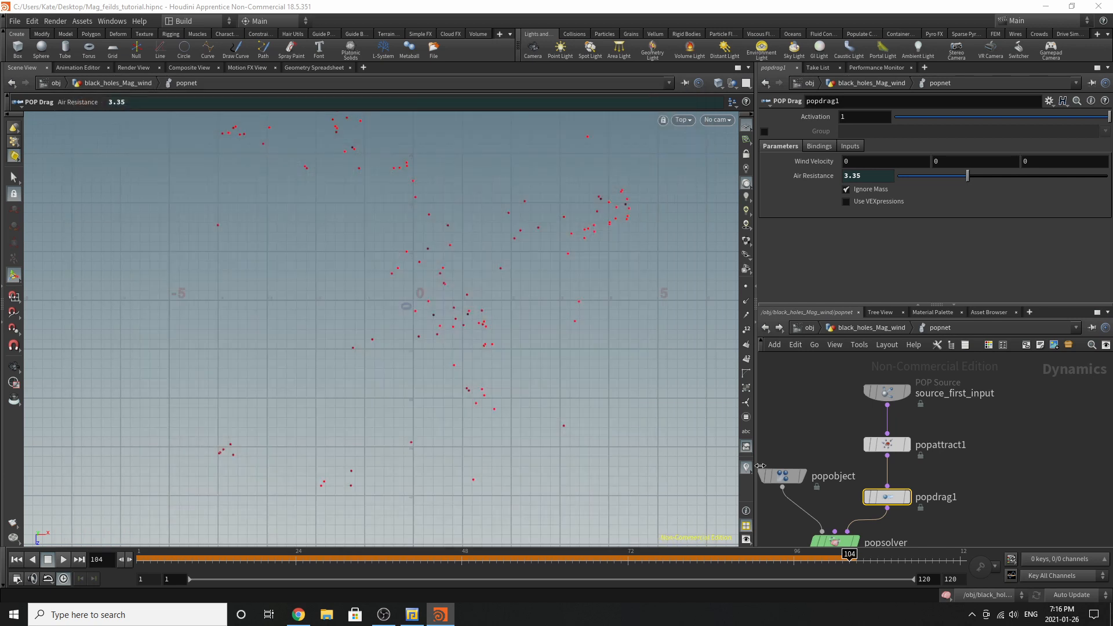
pyautogui.click(853, 328)
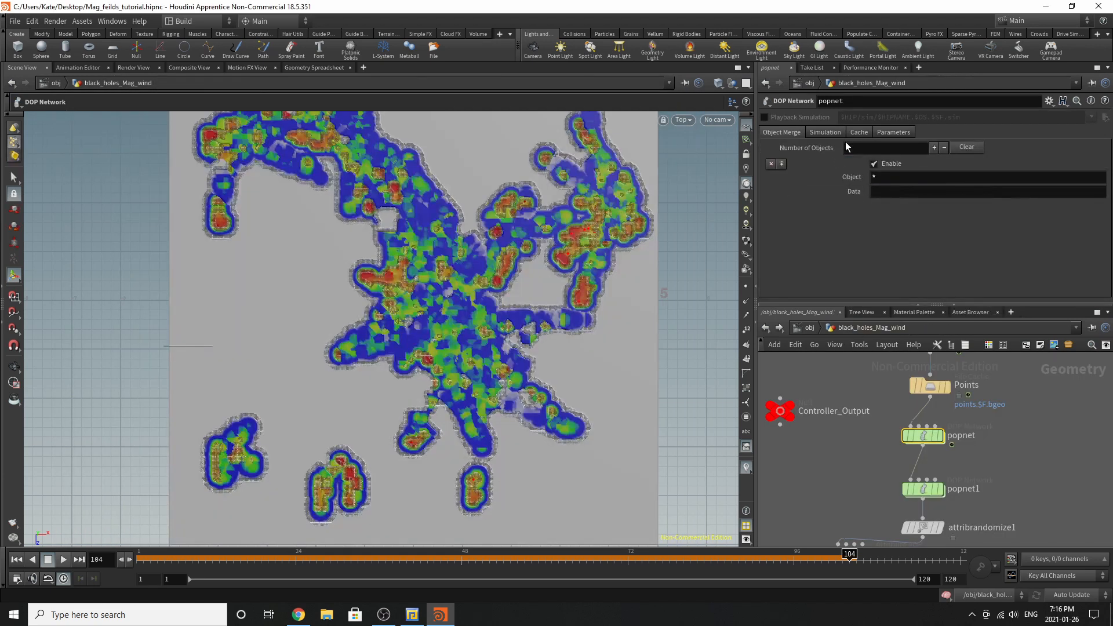
pyautogui.click(899, 134)
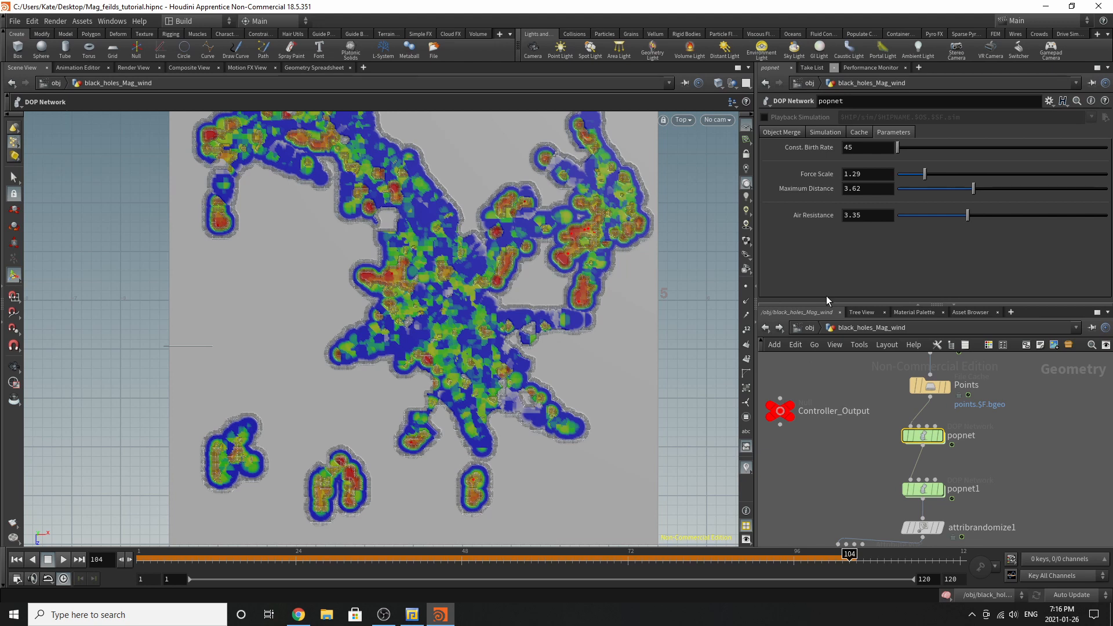
# Open the parameter interface editor of popnet1 and collapse its Object Merge, Simulation and Cache folders
pyautogui.click(918, 494)
pyautogui.click(1049, 101)
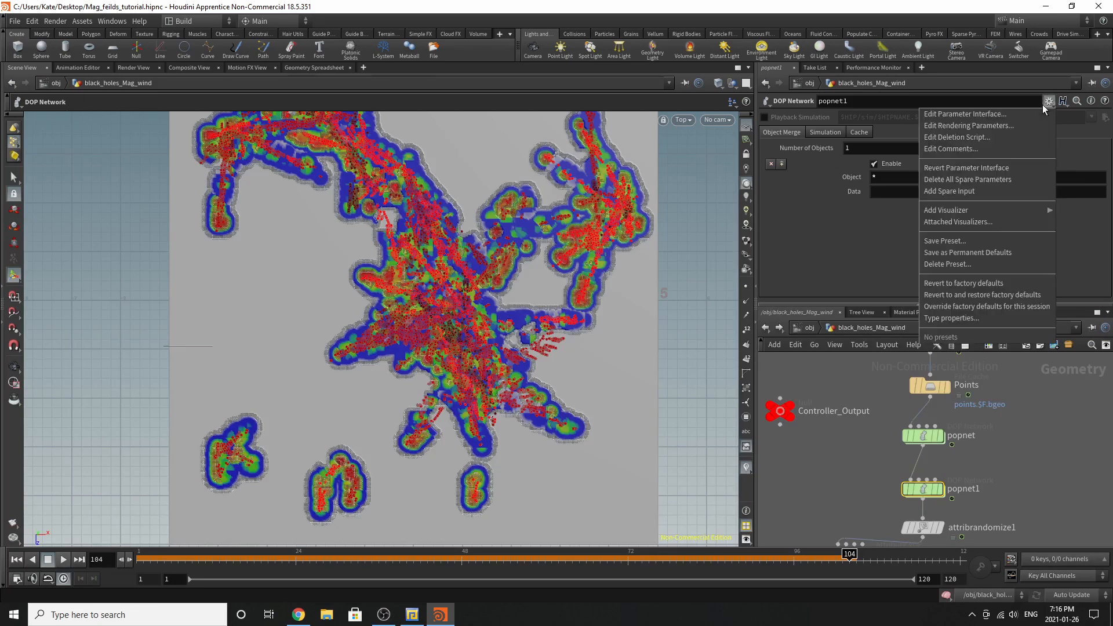
pyautogui.click(1031, 112)
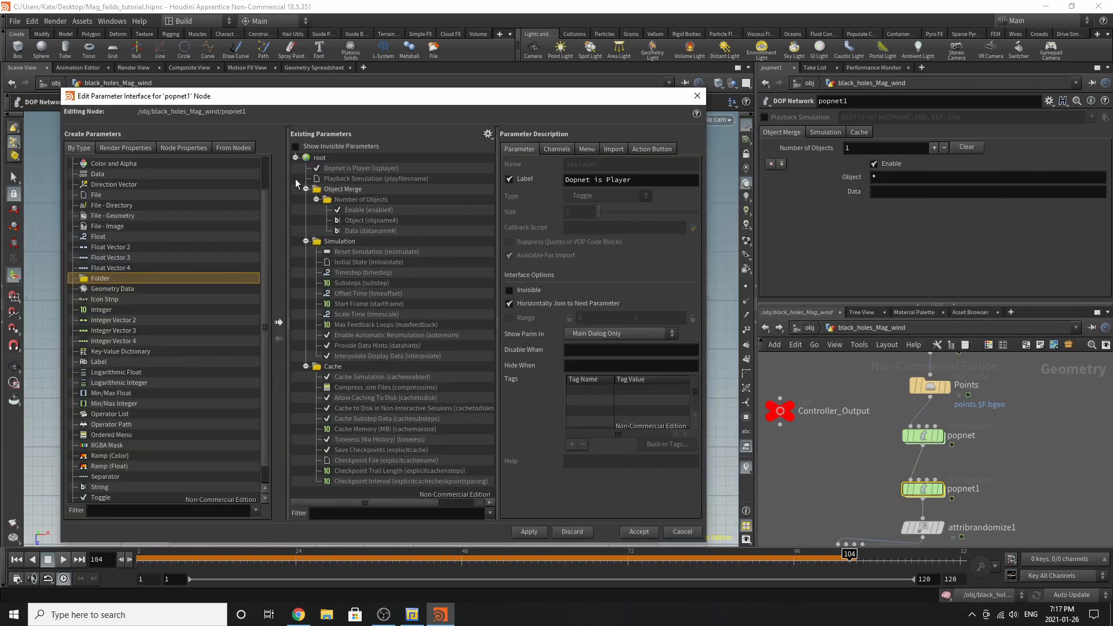
pyautogui.click(305, 189)
pyautogui.click(306, 199)
pyautogui.click(305, 210)
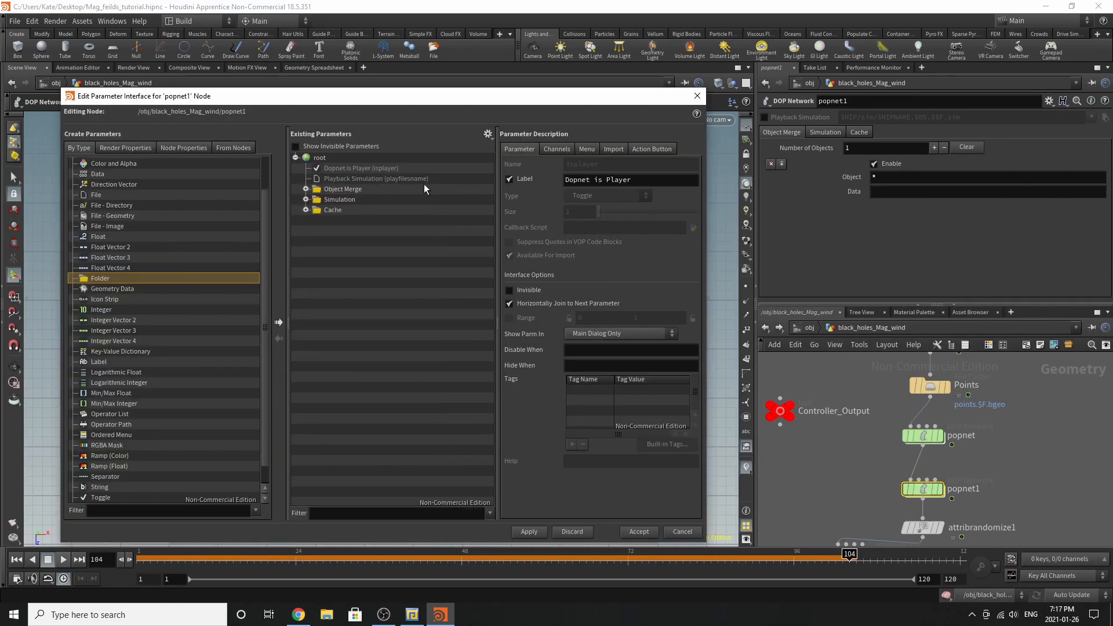
pyautogui.click(383, 615)
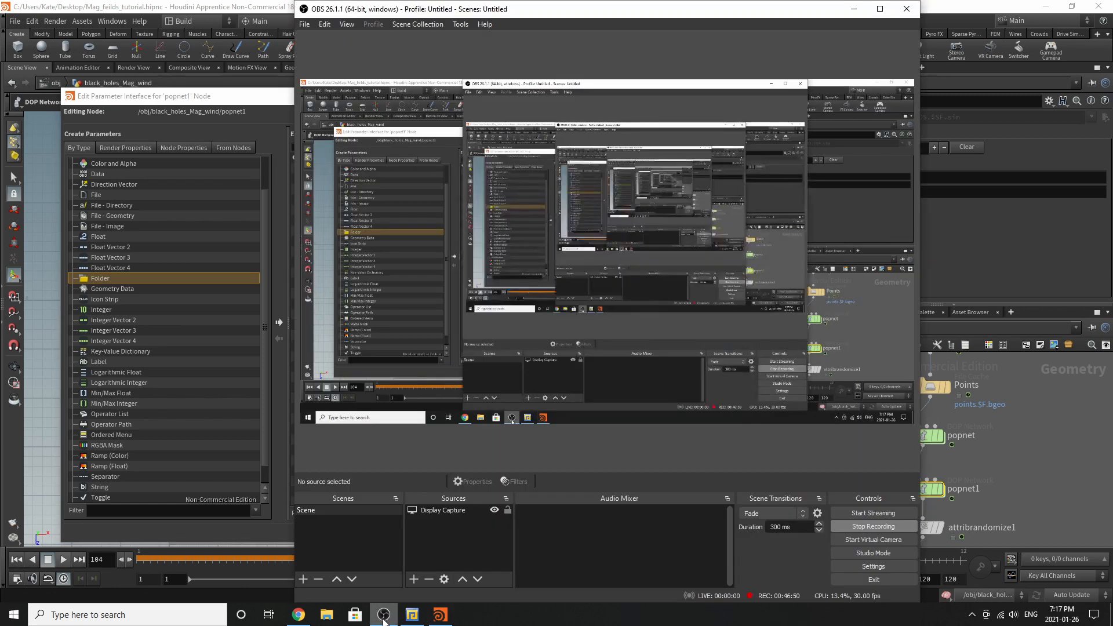
pyautogui.click(382, 615)
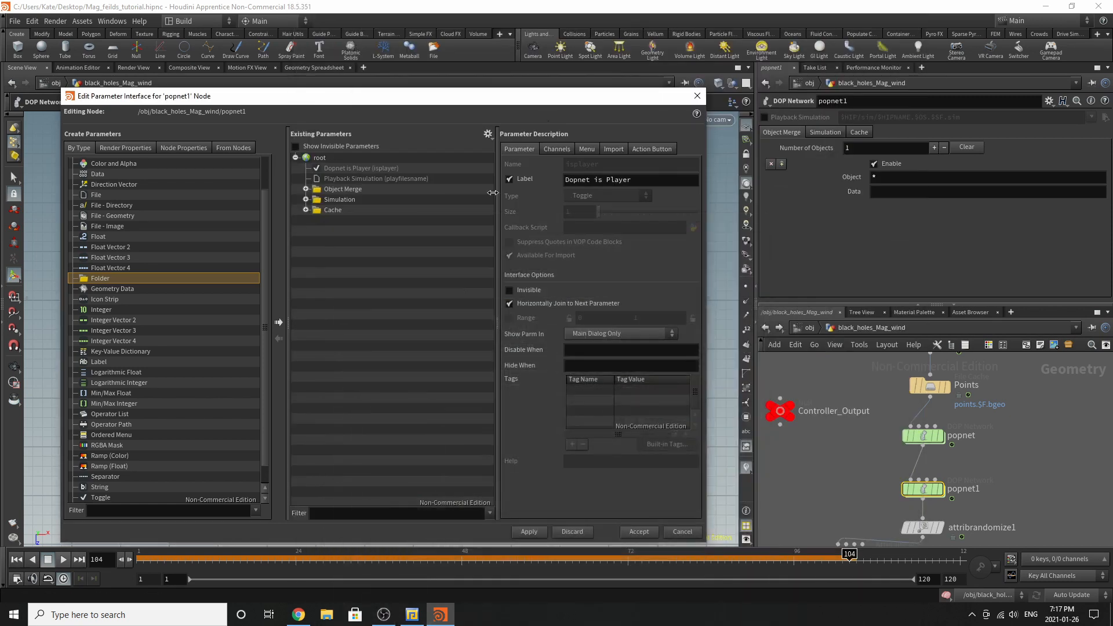
pyautogui.click(485, 135)
pyautogui.click(514, 208)
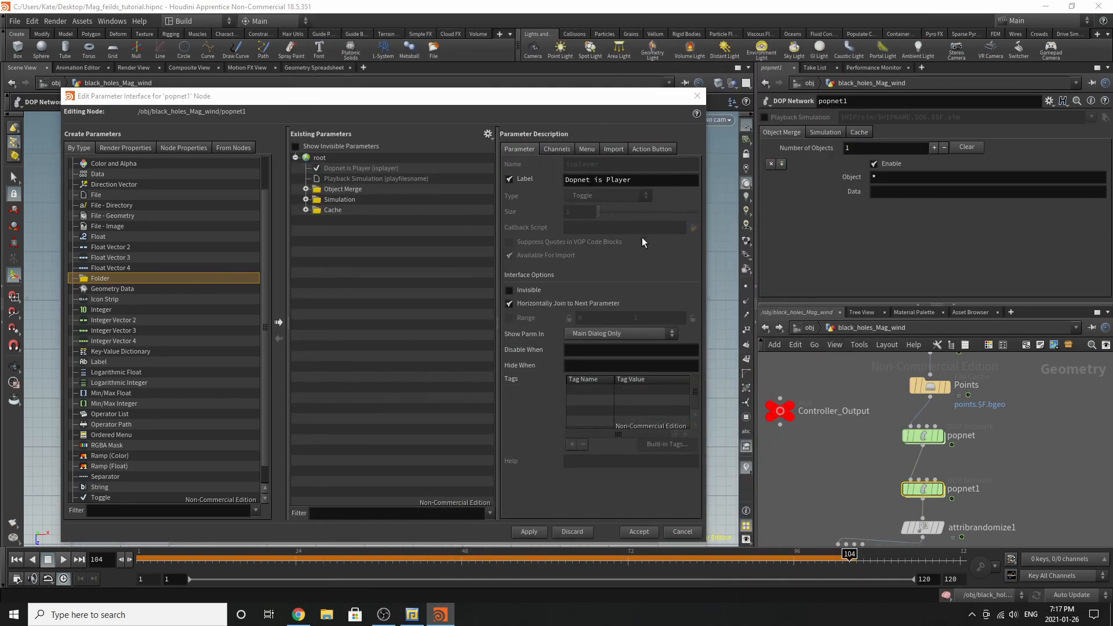
# Add a folder labelled Parameters to popnet1's parameter interface, after the Cache folder
pyautogui.moveTo(84, 280); pyautogui.dragTo(364, 153)
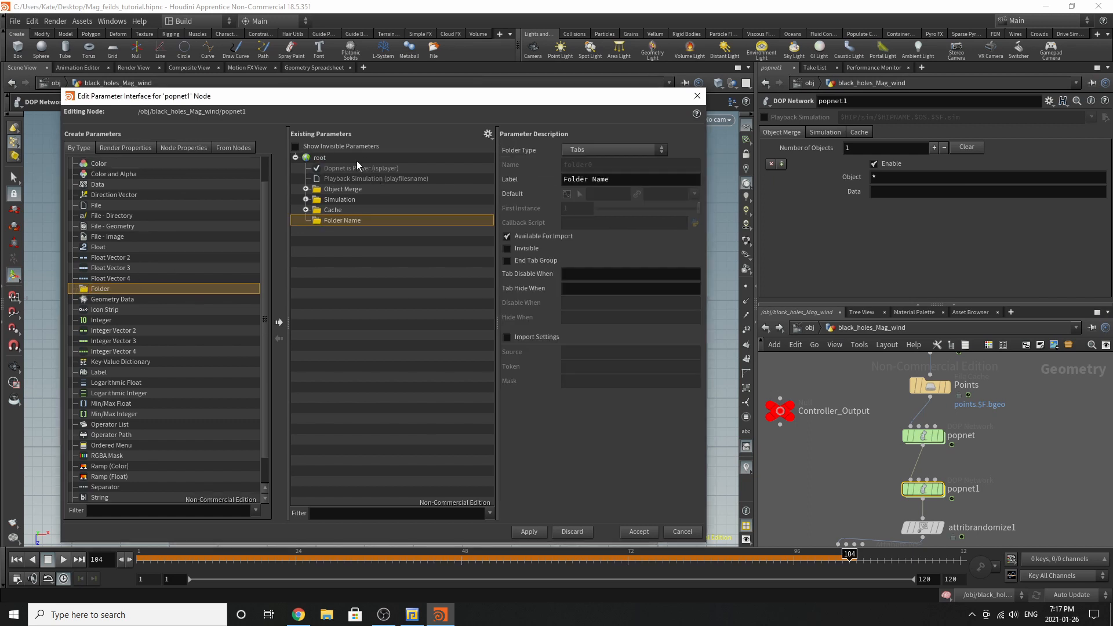
pyautogui.tripleClick(649, 184)
pyautogui.write('ara')
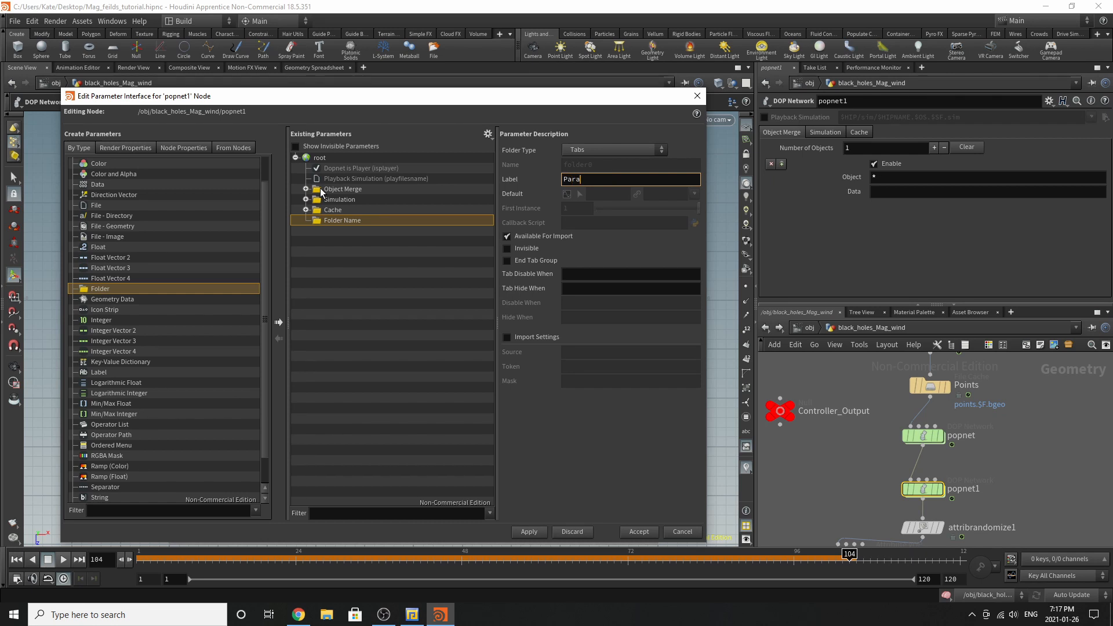
pyautogui.write('meters')
pyautogui.press('Return')
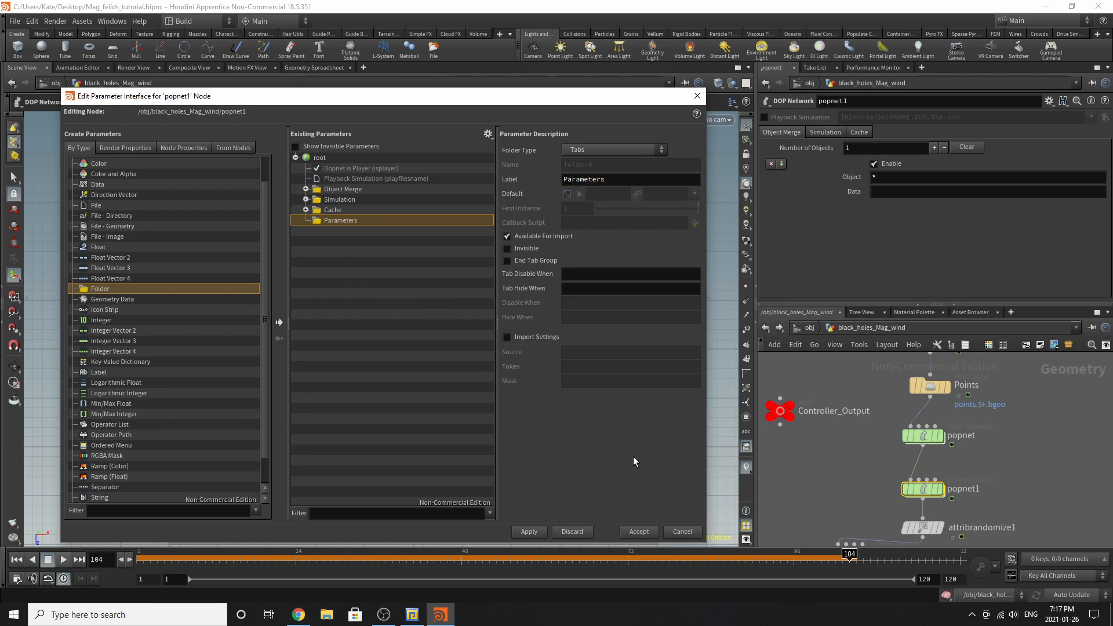
# Add Const. Birth Rate from source_first_input inside popnet1 to the Parameters folder, followed by a separator
pyautogui.doubleClick(923, 489)
pyautogui.scroll(4, 943, 461)
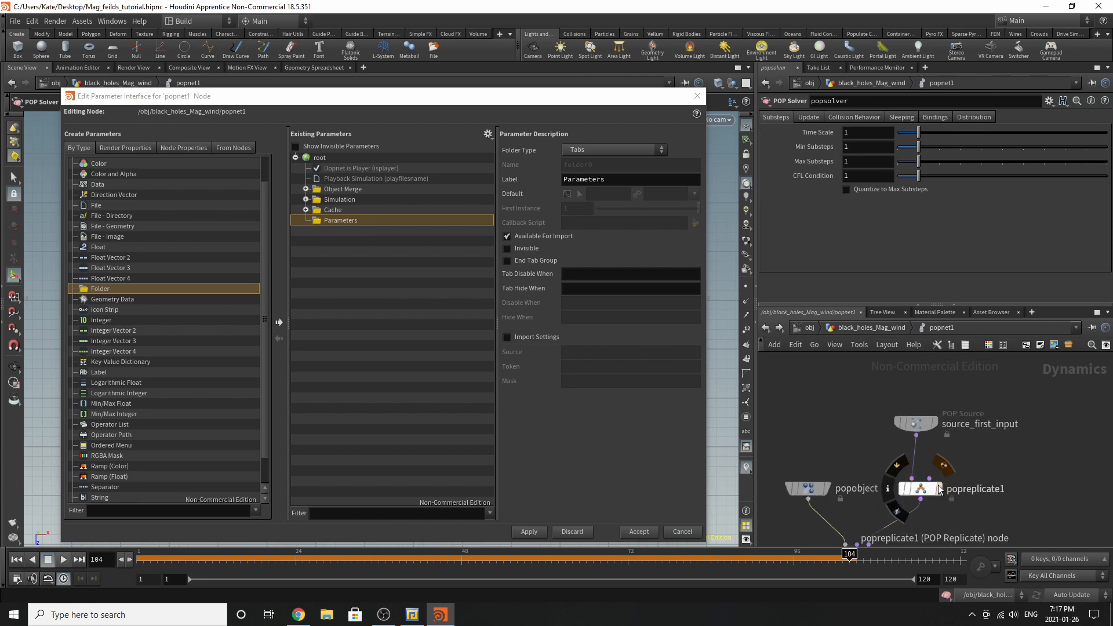
pyautogui.click(923, 489)
pyautogui.click(916, 425)
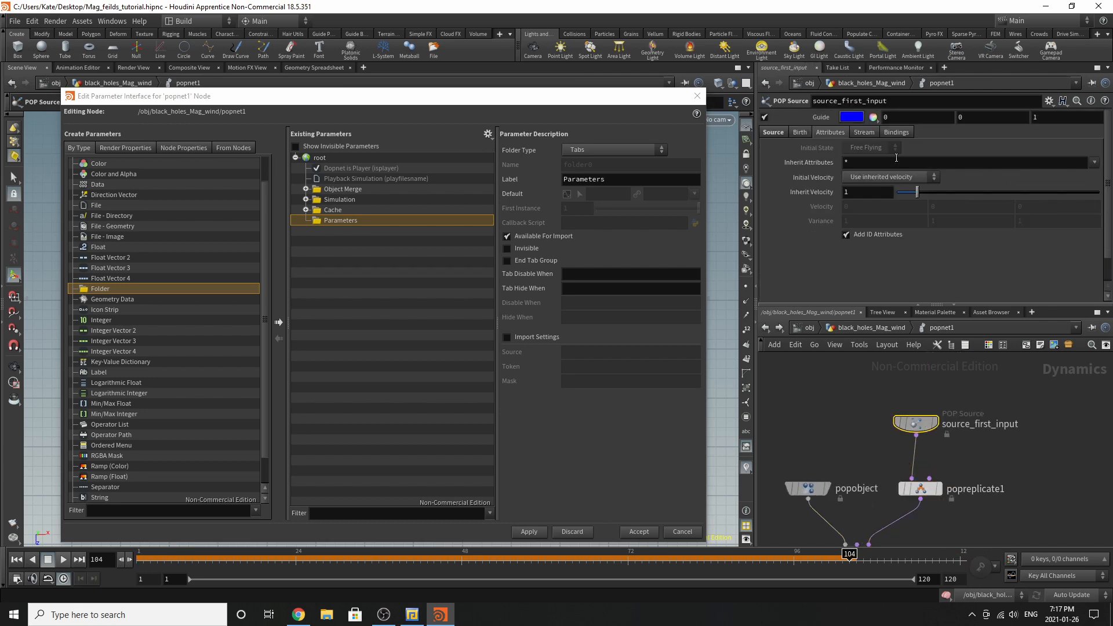
pyautogui.click(801, 133)
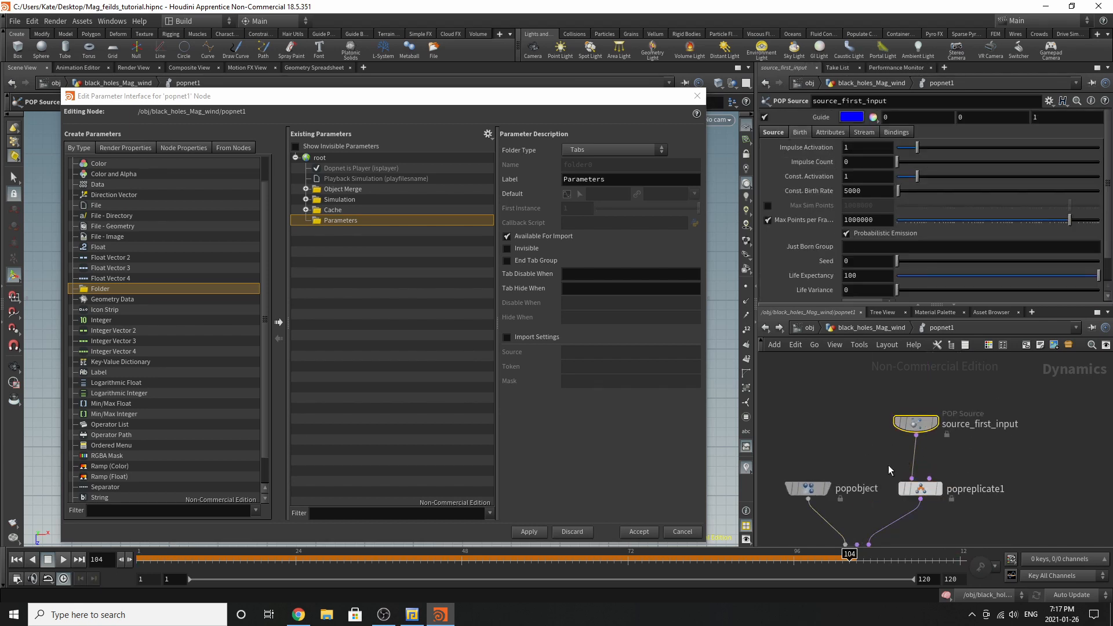
pyautogui.moveTo(809, 191); pyautogui.dragTo(300, 227)
pyautogui.moveTo(122, 480); pyautogui.dragTo(351, 233)
# Add the noise parameters Roughness and Attenuation from popreplicate1 below the separator in popnet1's Parameters folder
pyautogui.click(921, 489)
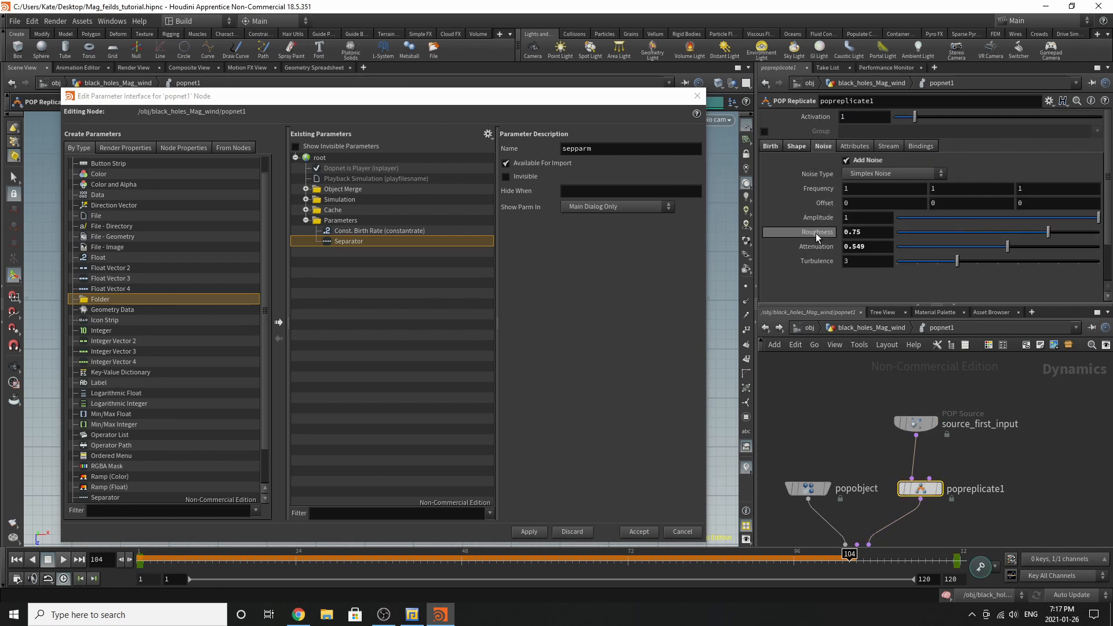
pyautogui.moveTo(814, 233); pyautogui.dragTo(383, 219)
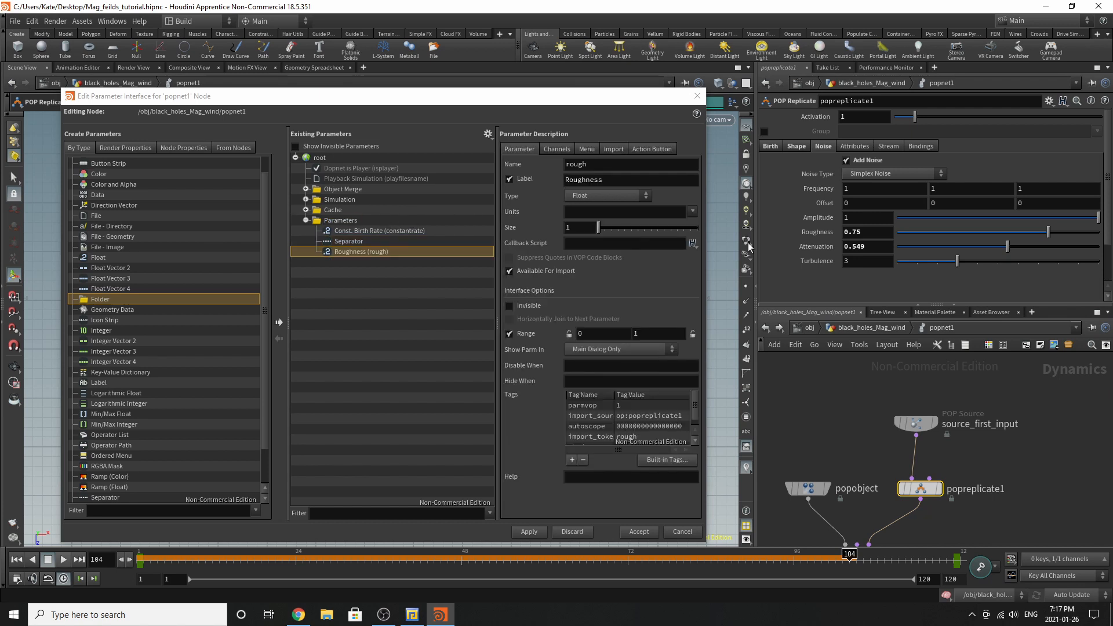
pyautogui.moveTo(798, 240); pyautogui.dragTo(341, 222)
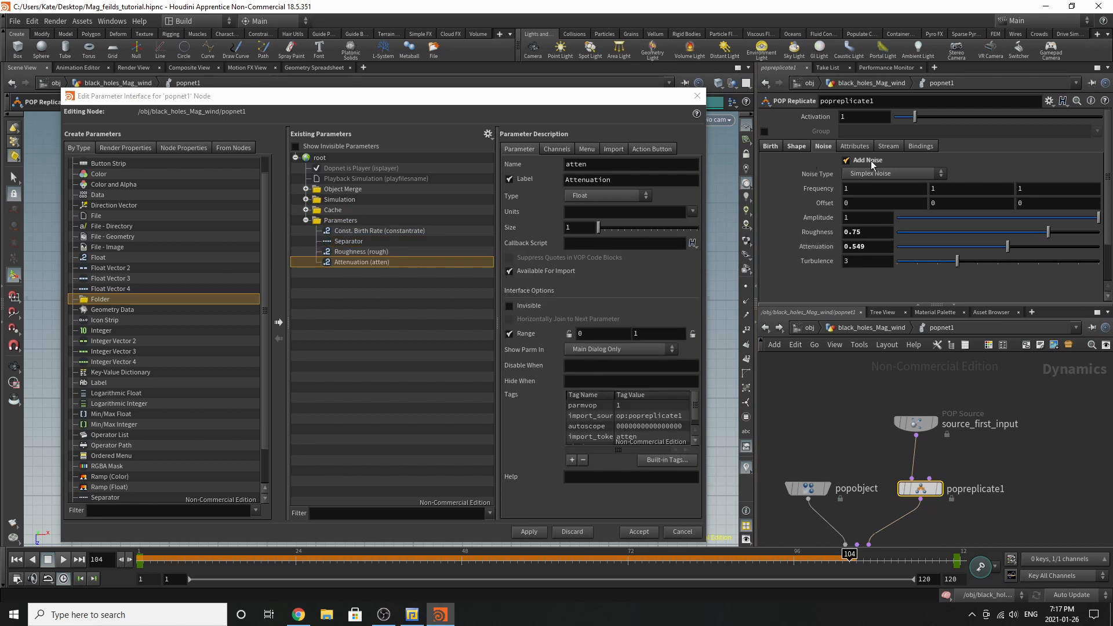
pyautogui.moveTo(870, 160); pyautogui.dragTo(808, 164)
# Add a second separator followed by popreplicate1's Shape, Size and Uniform Scale to popnet1's Parameters folder
pyautogui.click(792, 146)
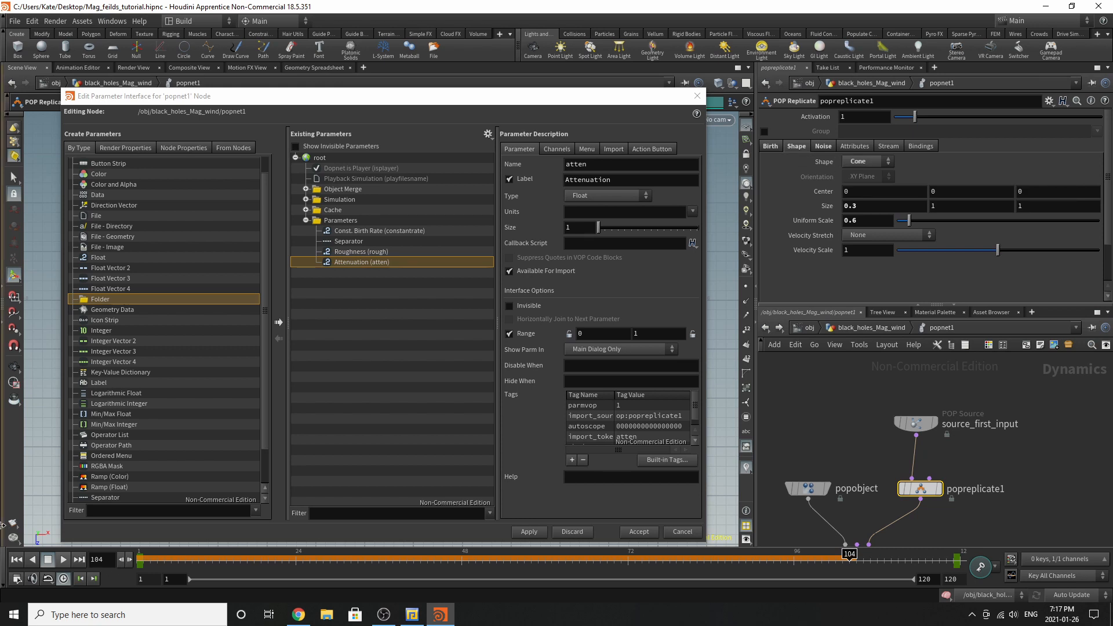
pyautogui.scroll(-2, 116, 472)
pyautogui.moveTo(108, 457); pyautogui.dragTo(378, 230)
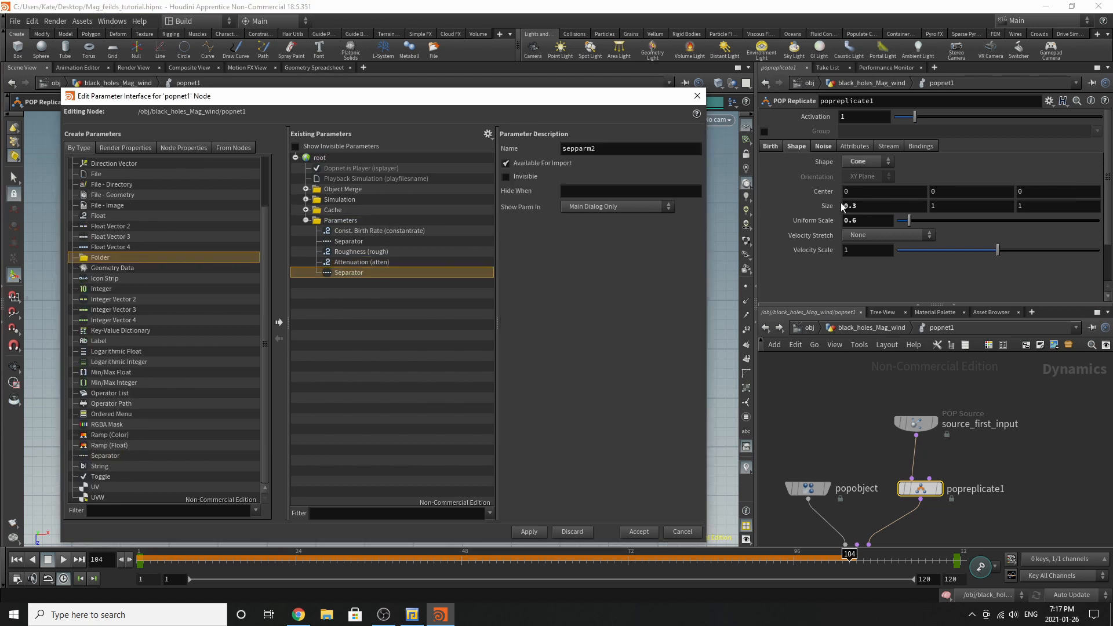
pyautogui.moveTo(818, 158); pyautogui.dragTo(419, 218)
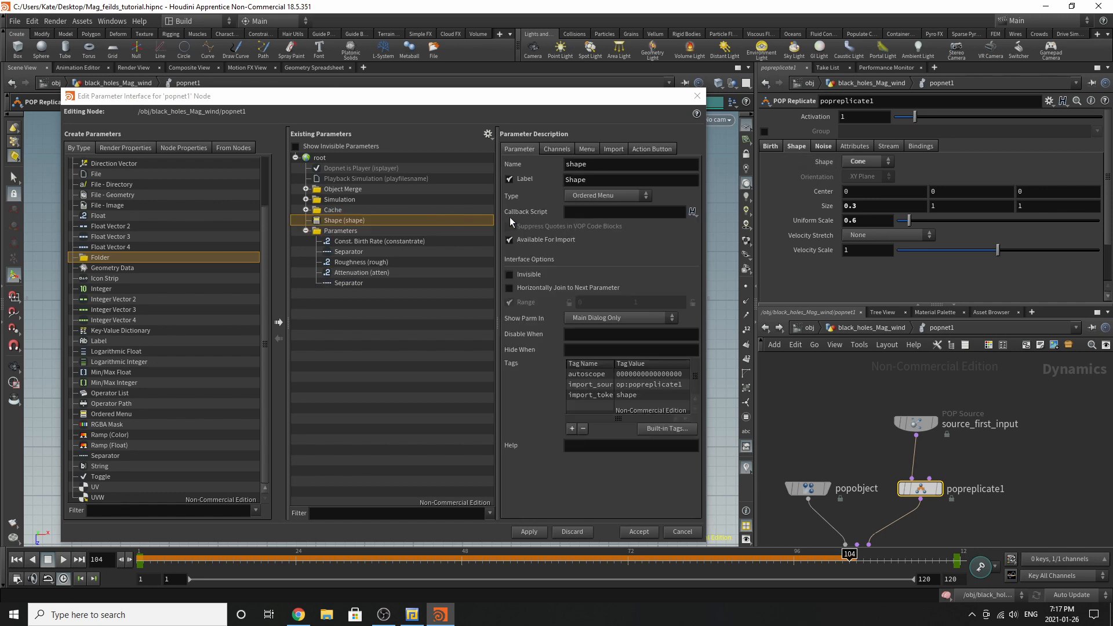
pyautogui.moveTo(342, 223); pyautogui.dragTo(348, 230)
pyautogui.moveTo(818, 204); pyautogui.dragTo(423, 221)
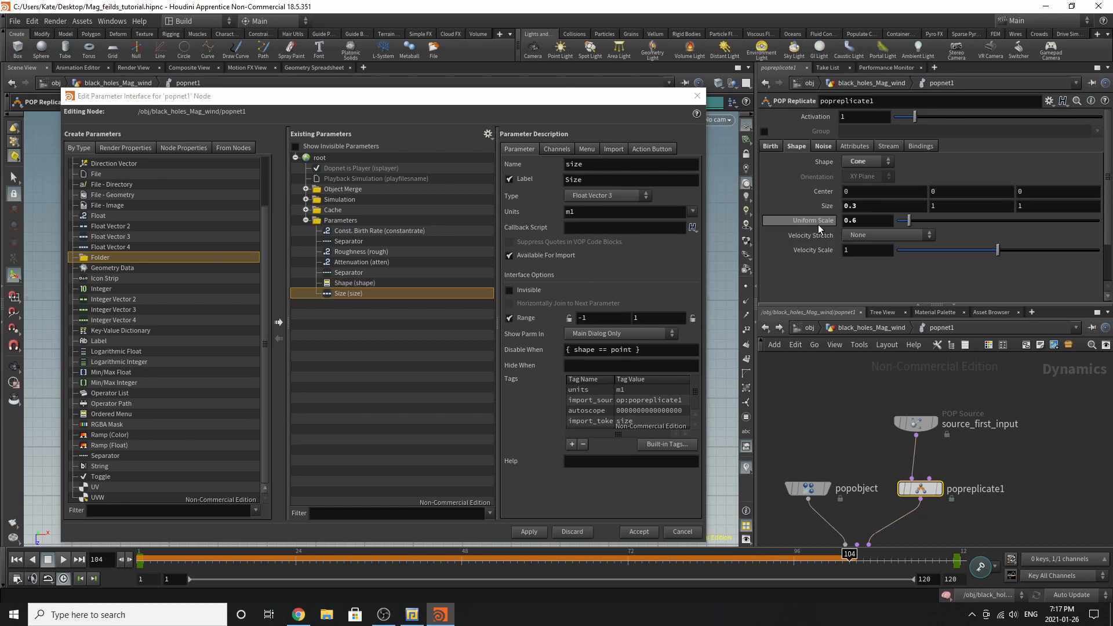
pyautogui.moveTo(819, 223); pyautogui.dragTo(416, 221)
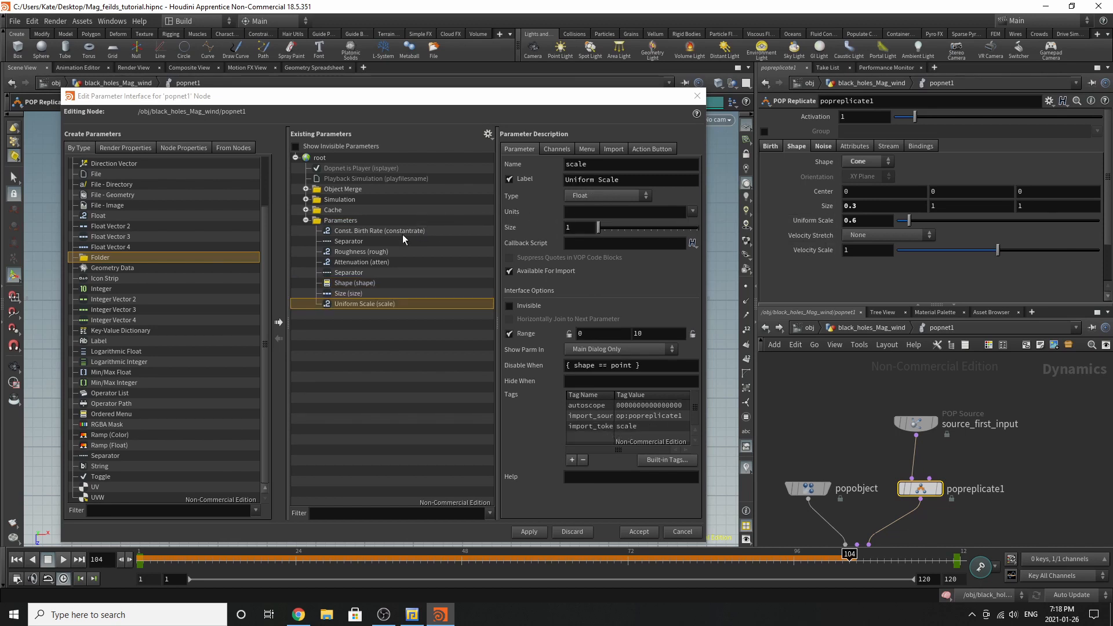
# Add a third separator and popreplicate1's Const. Birth Rate to popnet1's Parameters folder, and apply the interface changes
pyautogui.moveTo(100, 457); pyautogui.dragTo(367, 221)
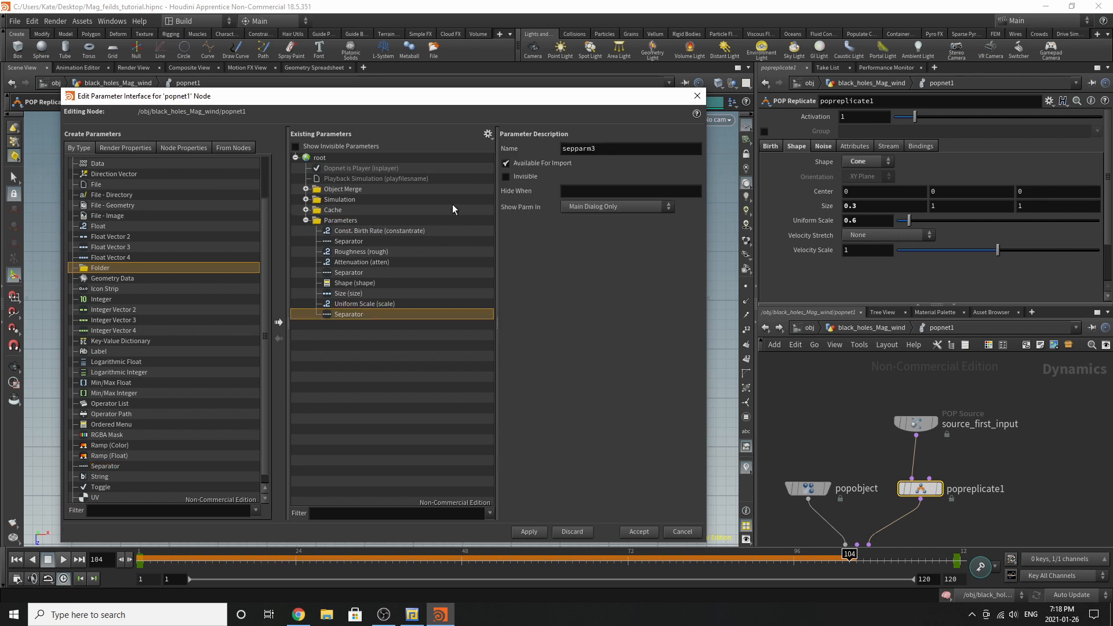
pyautogui.click(772, 147)
pyautogui.moveTo(792, 204); pyautogui.dragTo(415, 232)
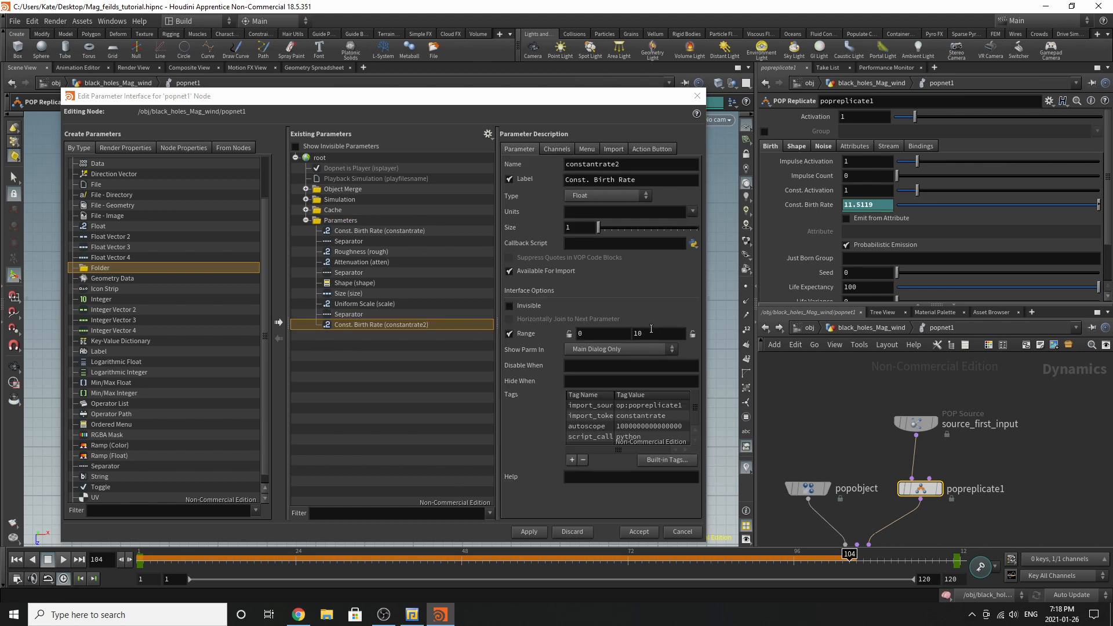
pyautogui.click(528, 532)
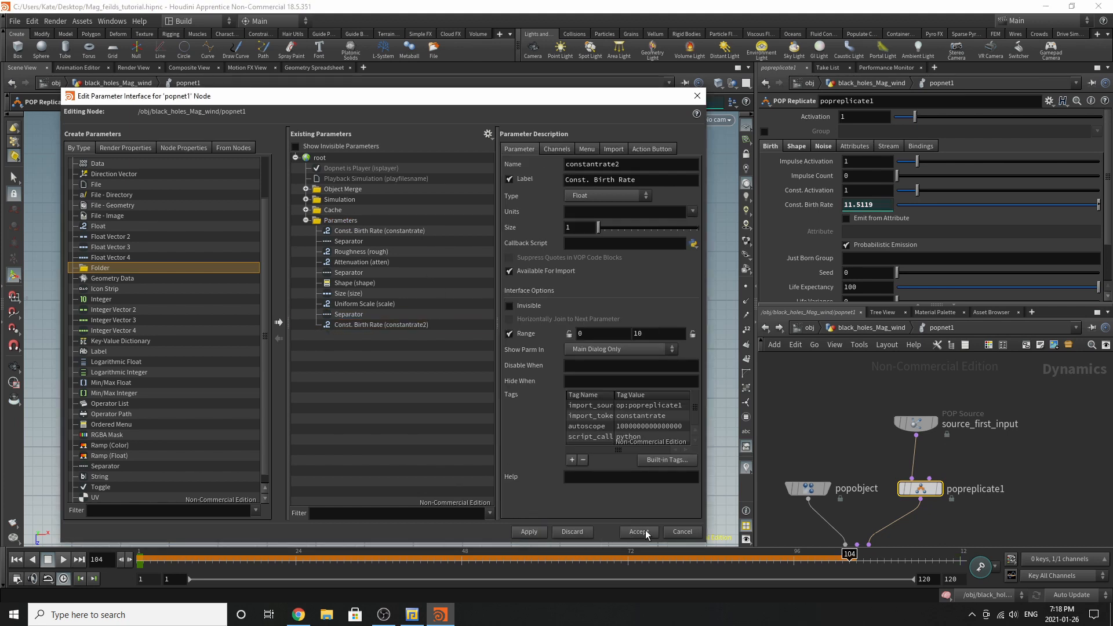
# Accept popnet1's interface changes, return to the black_holes_Mag_wind network to view popnet1's parameters, and rewind the timeline to frame 1
pyautogui.click(643, 531)
pyautogui.click(868, 402)
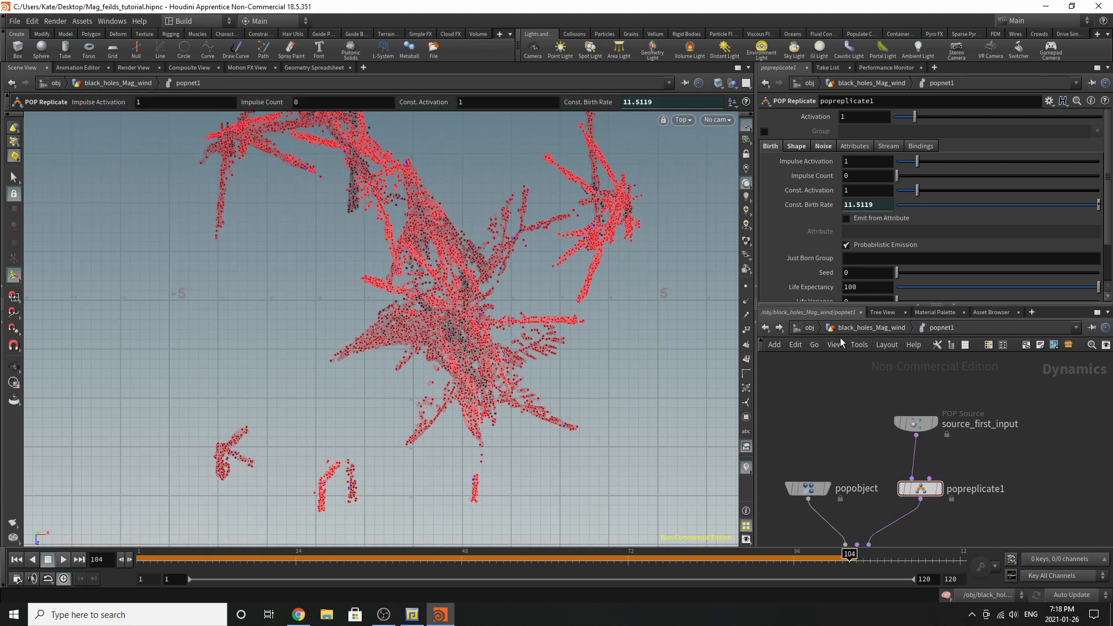
pyautogui.press('u')
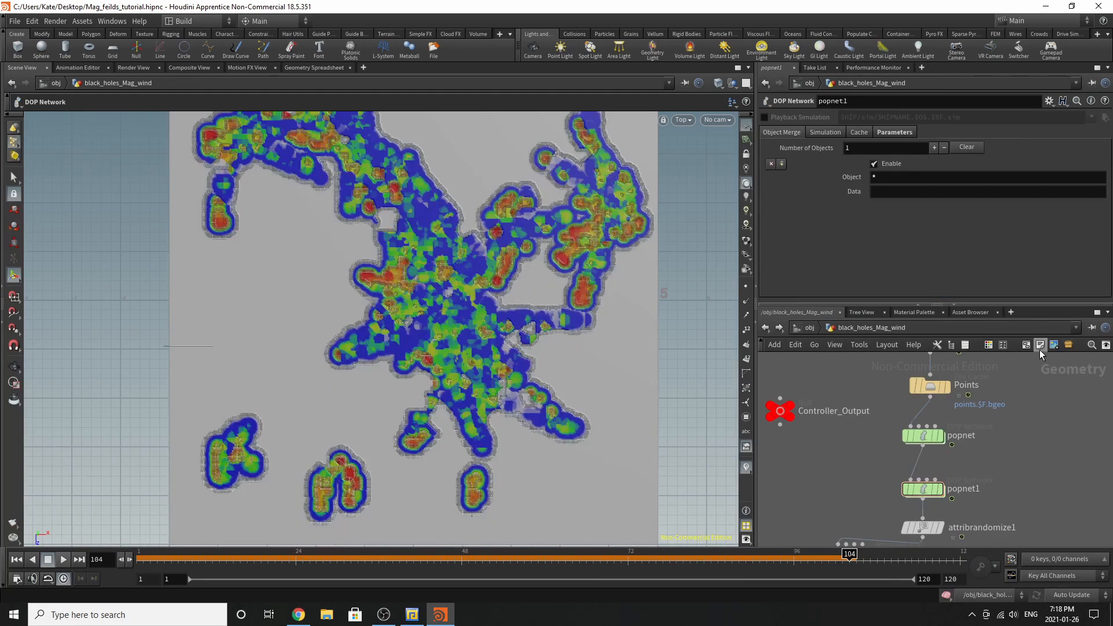
pyautogui.click(923, 489)
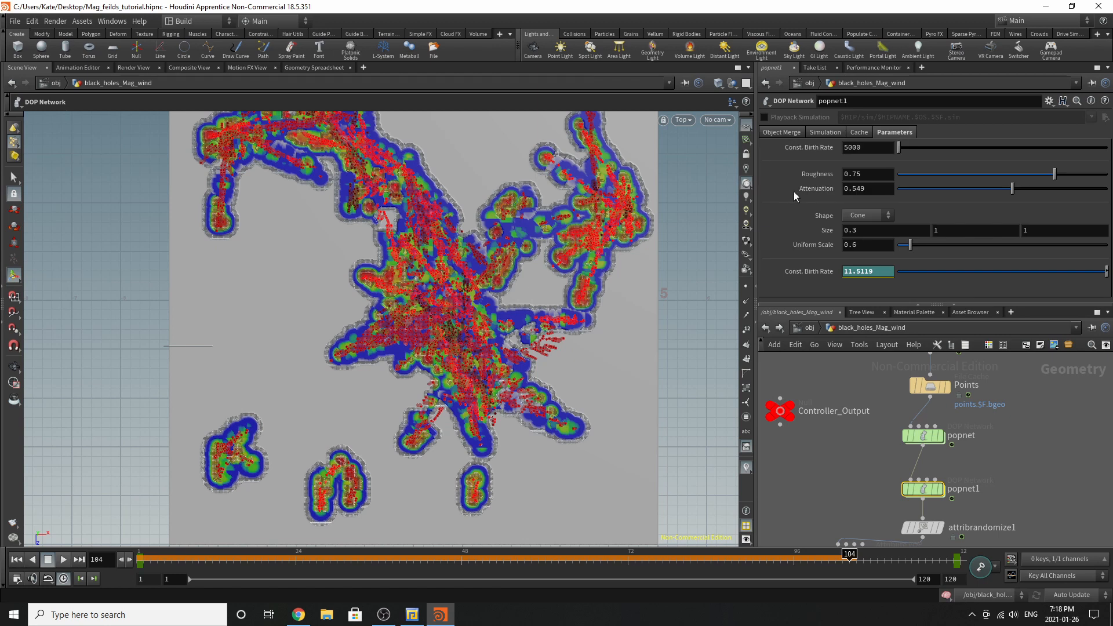
pyautogui.click(17, 559)
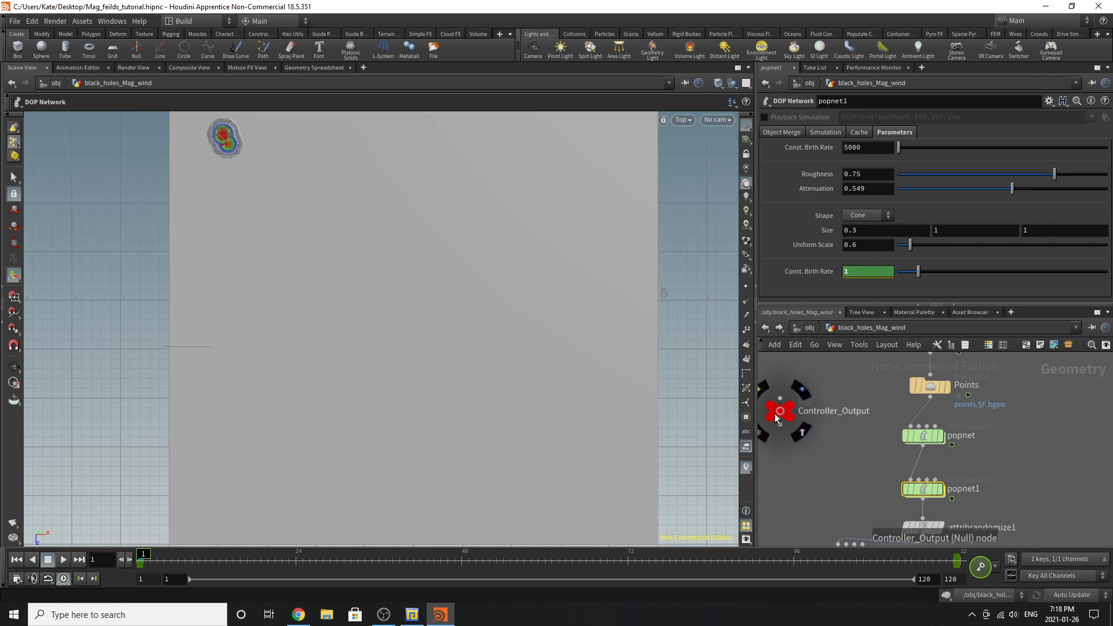
# Move Controller_Output closer to the popnet nodes, open its parameter interface for editing and add a folder inside Particles
pyautogui.moveTo(778, 412); pyautogui.dragTo(808, 460)
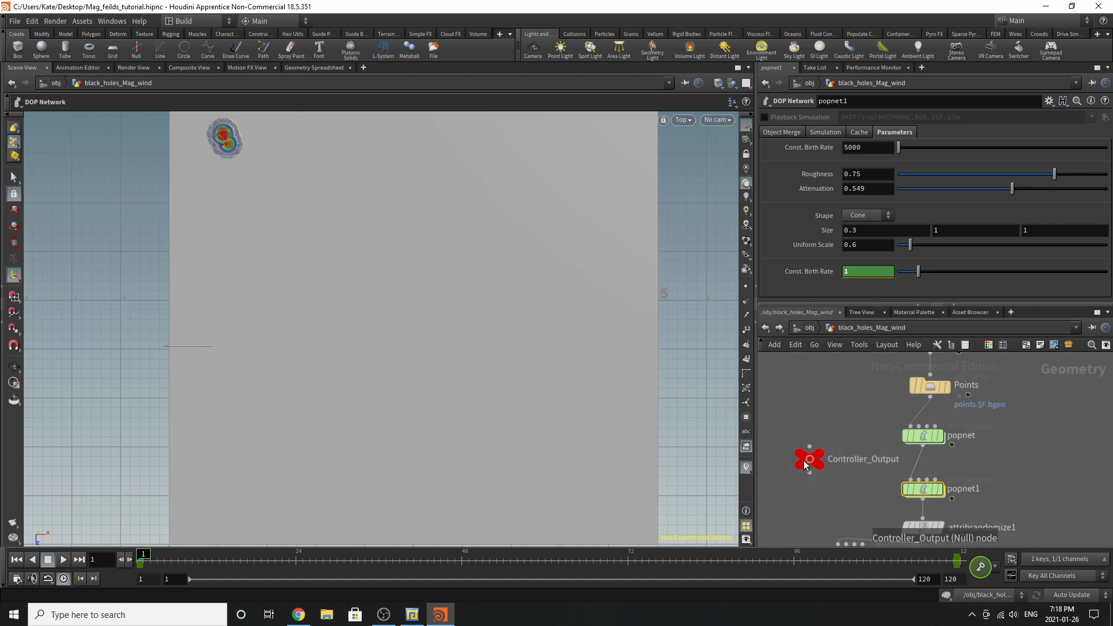
pyautogui.click(1050, 100)
pyautogui.click(985, 115)
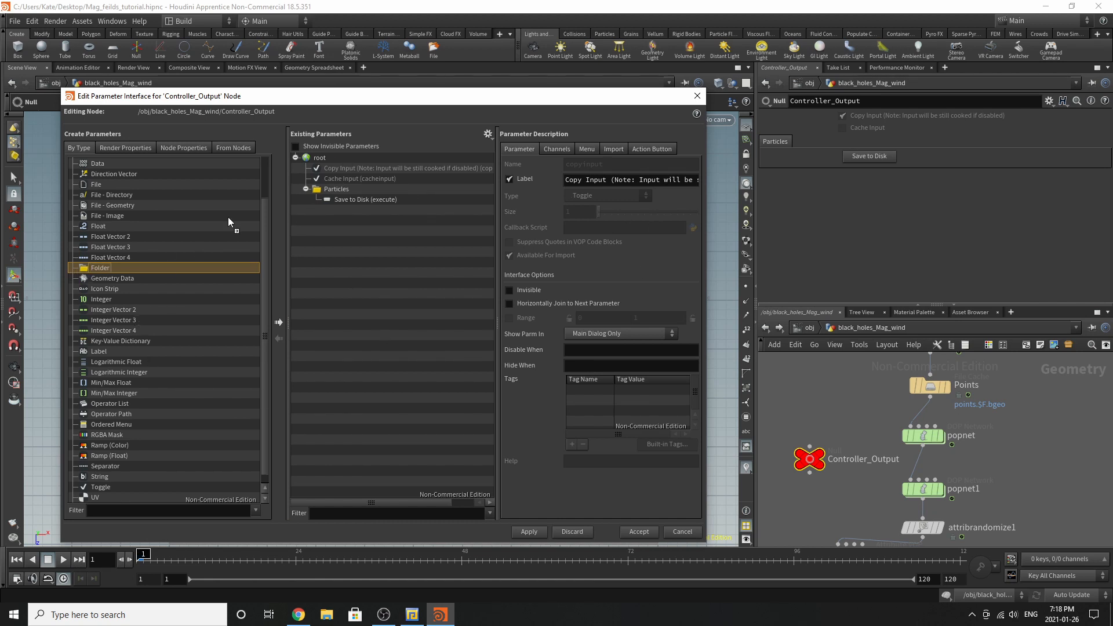
pyautogui.moveTo(228, 217); pyautogui.dragTo(380, 188)
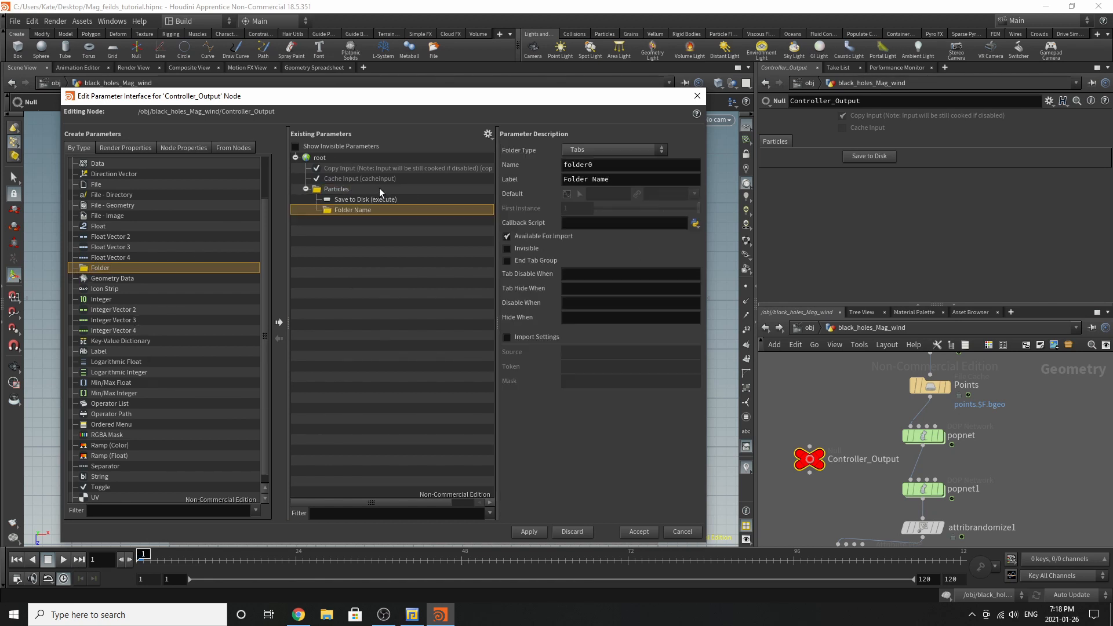
# Set both the name and label of the new folder inside Particles to First_particles
pyautogui.doubleClick(575, 166)
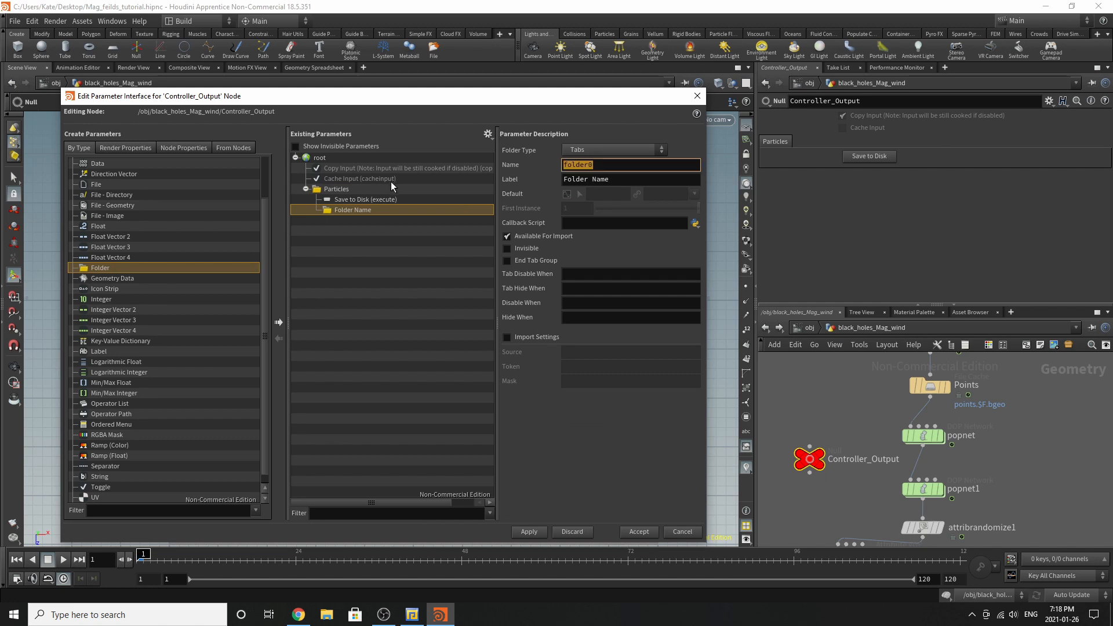
pyautogui.write('First_particles')
pyautogui.hotkey('ctrl', 'shift', 'Left')
pyautogui.press('Tab')
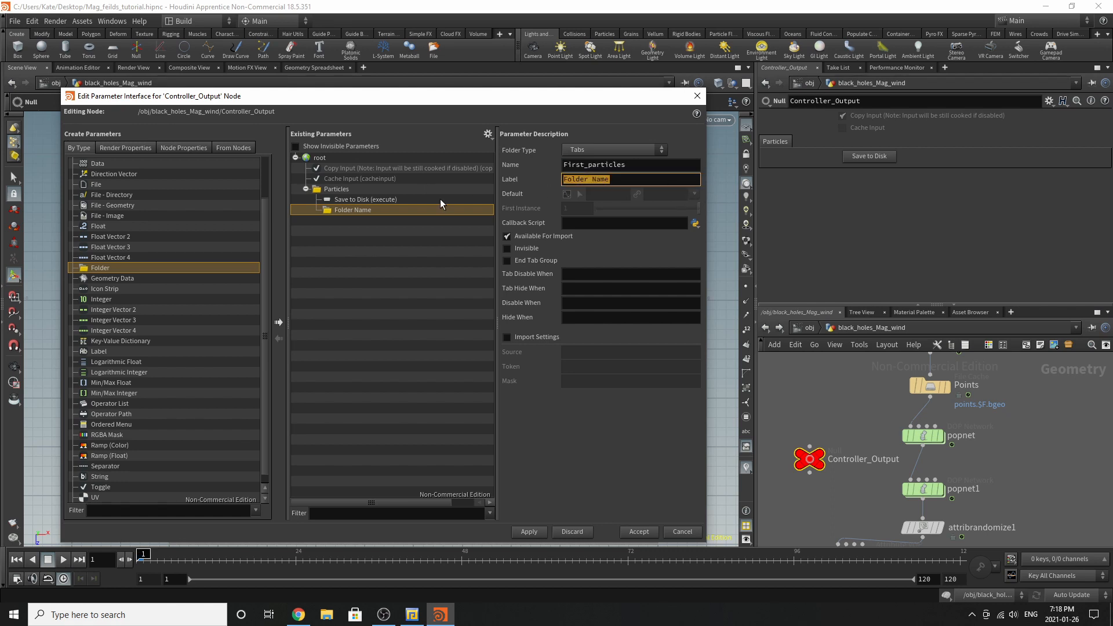
pyautogui.write('First_particles')
pyautogui.press('Return')
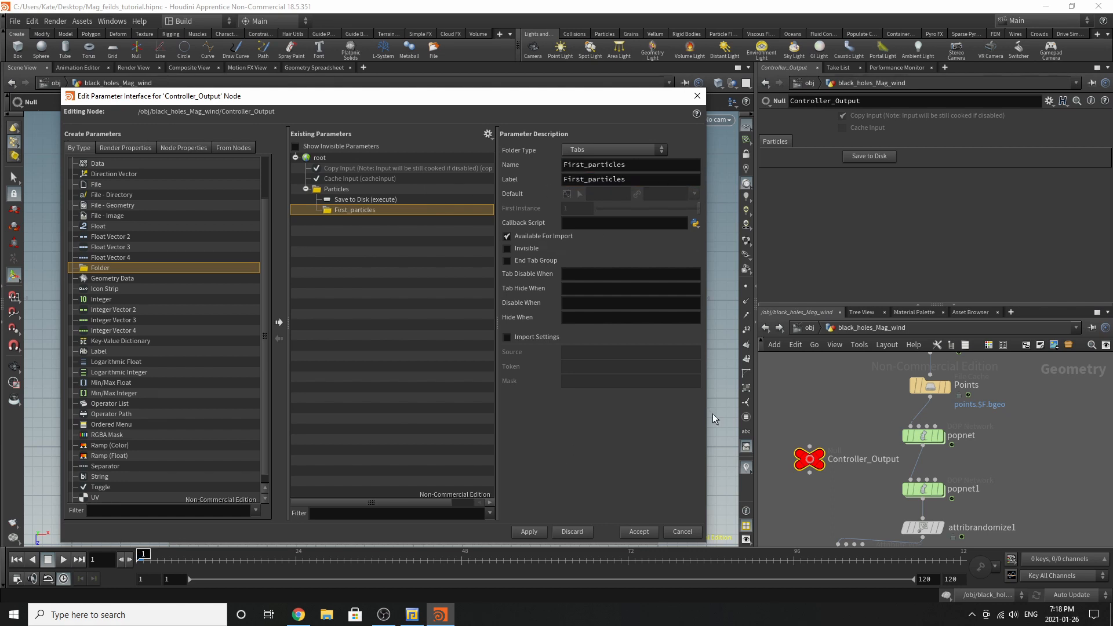
# Try to add popnet's Const. Birth Rate to First_particles, and allow the interface to take parameters from nodes outside the subnet
pyautogui.click(917, 436)
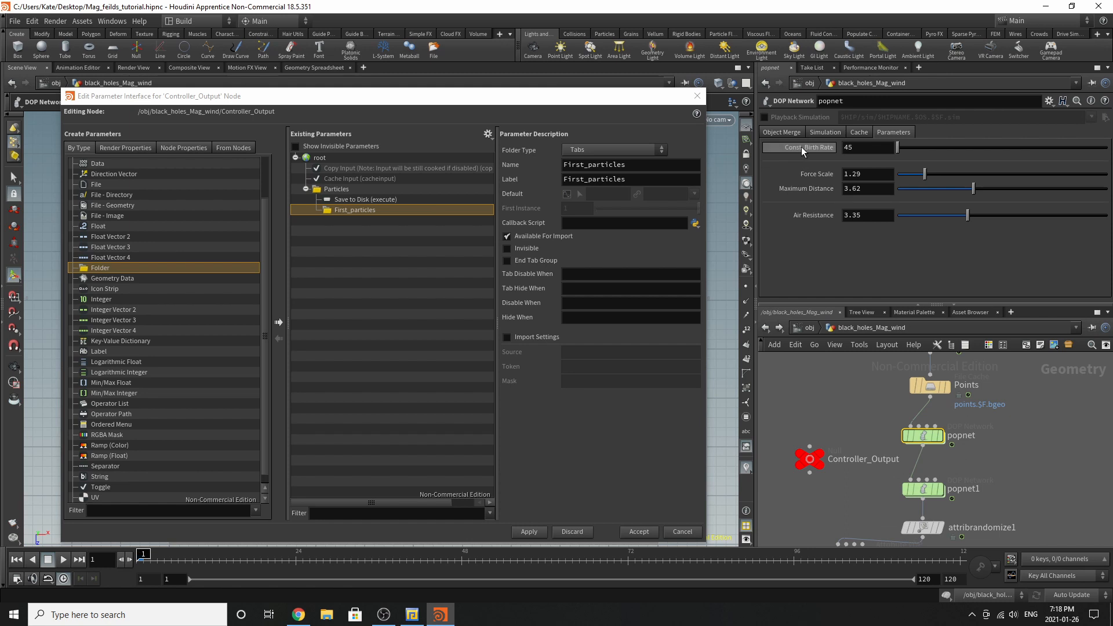
pyautogui.moveTo(801, 147); pyautogui.dragTo(391, 211)
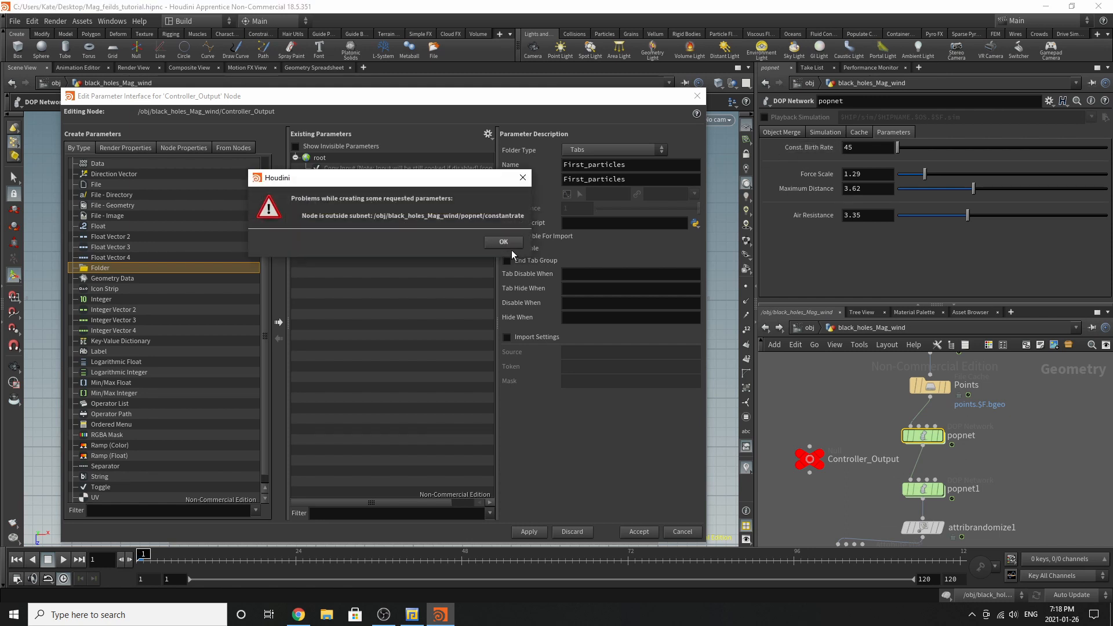
pyautogui.click(506, 243)
pyautogui.click(489, 133)
pyautogui.click(510, 212)
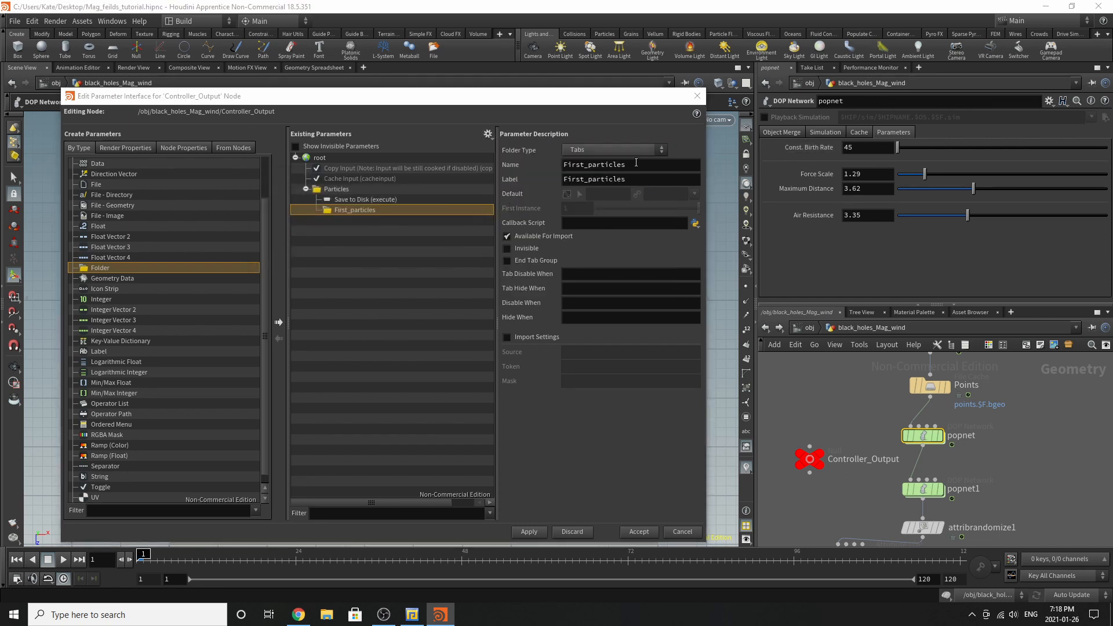
# Add popnet's Const. Birth Rate, Force Scale, Maximum Distance and Air Resistance to the First_particles folder
pyautogui.moveTo(809, 147); pyautogui.dragTo(340, 208)
pyautogui.moveTo(807, 176); pyautogui.dragTo(367, 209)
pyautogui.moveTo(817, 188); pyautogui.dragTo(390, 211)
pyautogui.moveTo(836, 219); pyautogui.dragTo(372, 209)
# Insert separators after Const. Birth Rate and after Maximum Distance in the First_particles folder, and save the scene
pyautogui.moveTo(99, 466); pyautogui.dragTo(356, 262)
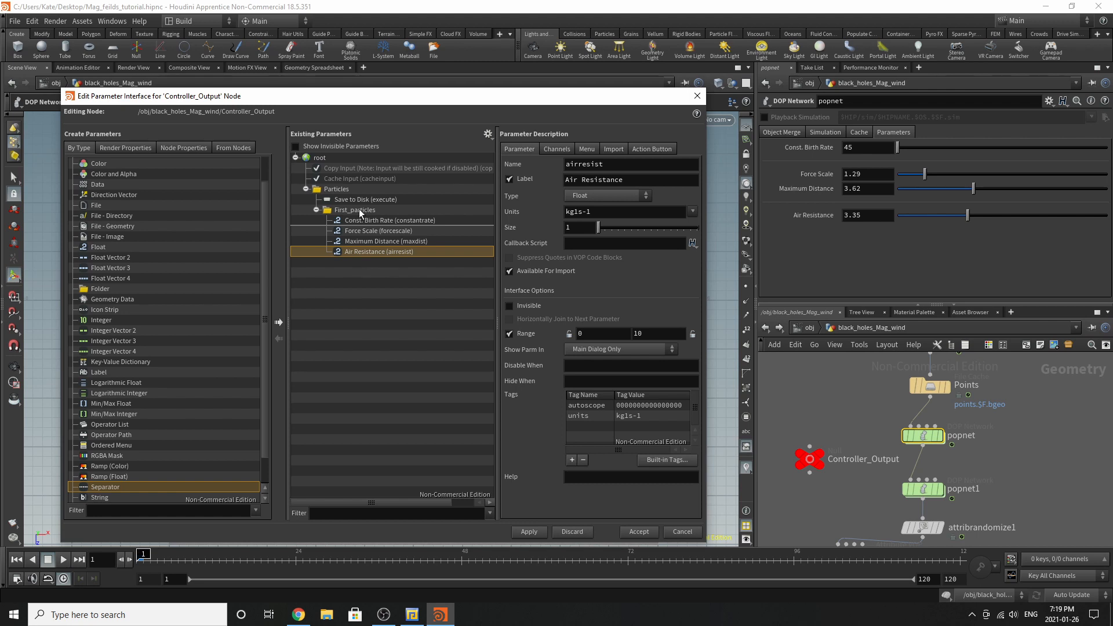
pyautogui.scroll(-1, 156, 355)
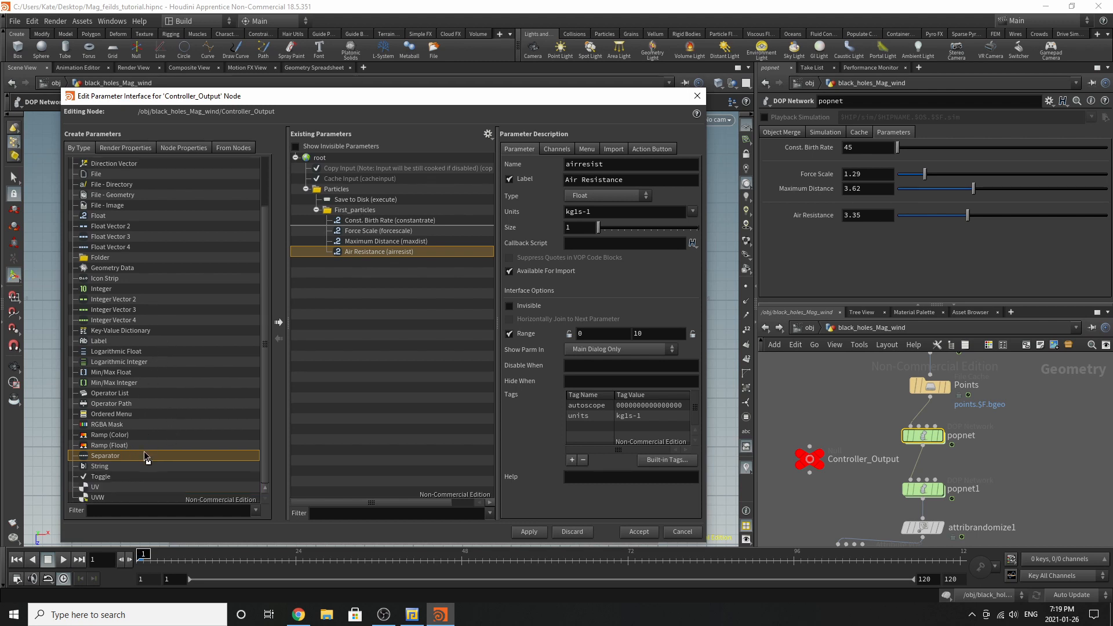
pyautogui.moveTo(144, 453); pyautogui.dragTo(417, 201)
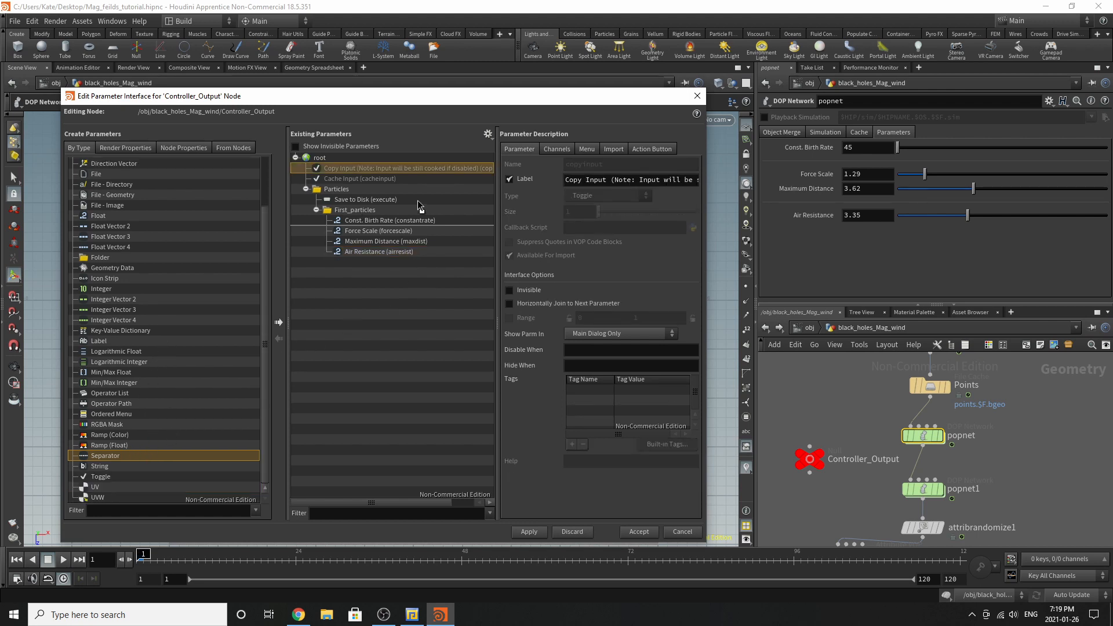
pyautogui.moveTo(104, 456); pyautogui.dragTo(372, 225)
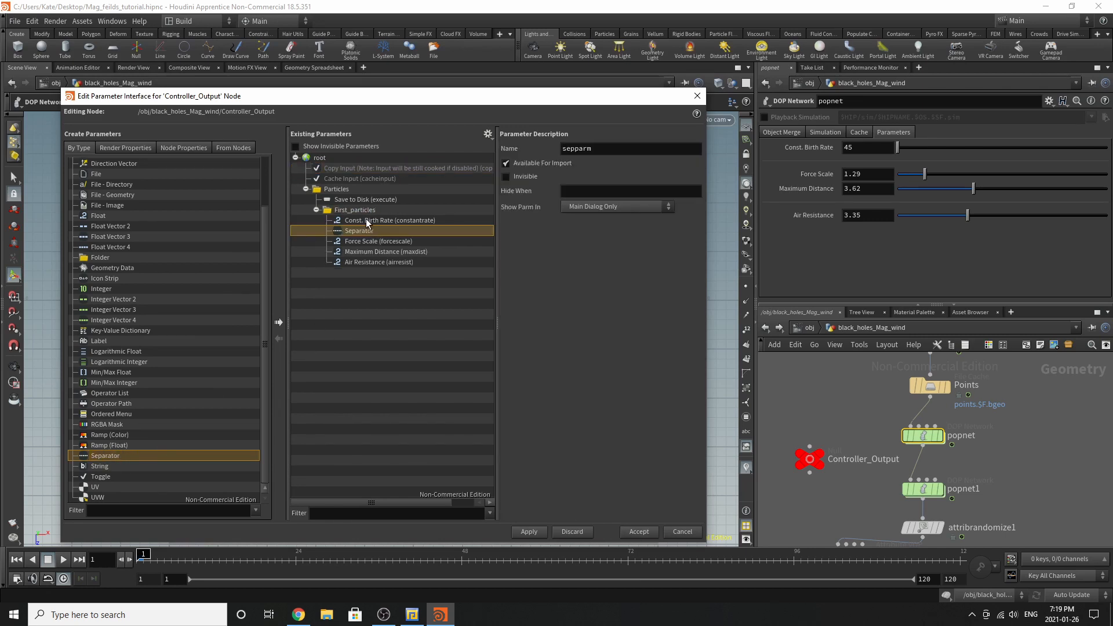
pyautogui.click(14, 21)
pyautogui.click(24, 92)
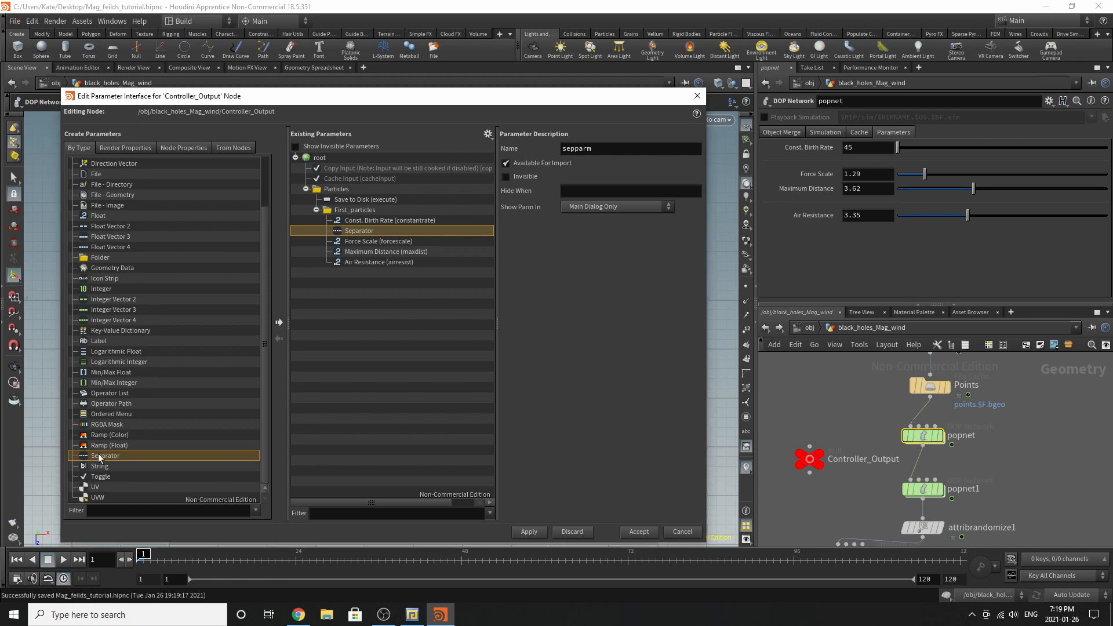
pyautogui.moveTo(99, 456); pyautogui.dragTo(380, 261)
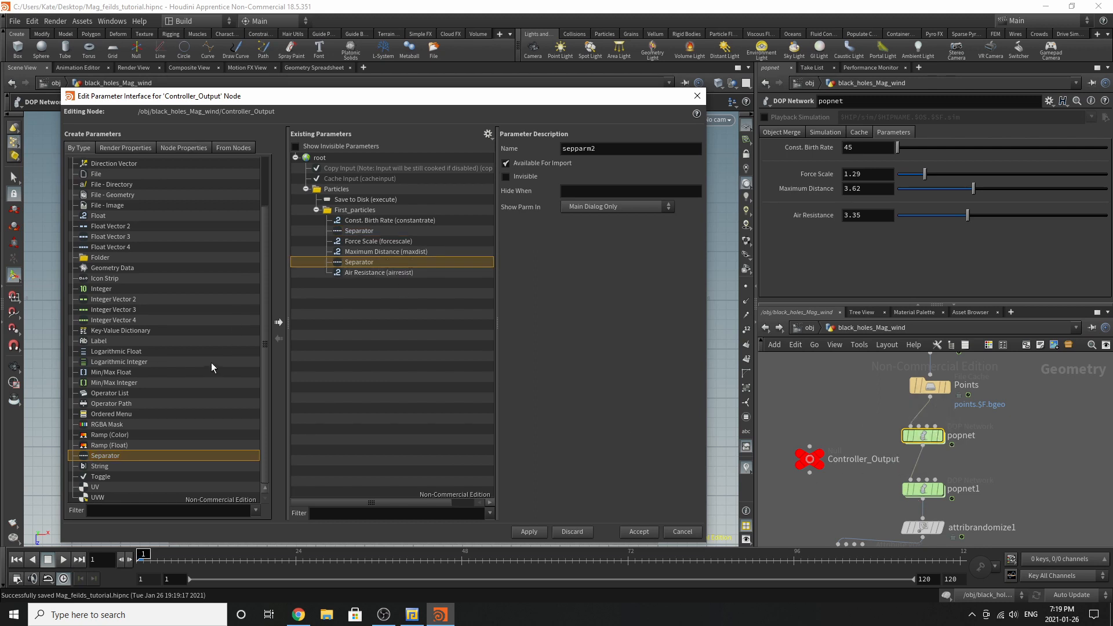
# Add a second folder after First_particles inside Particles and label it Secondary_particles
pyautogui.moveTo(95, 260); pyautogui.dragTo(343, 189)
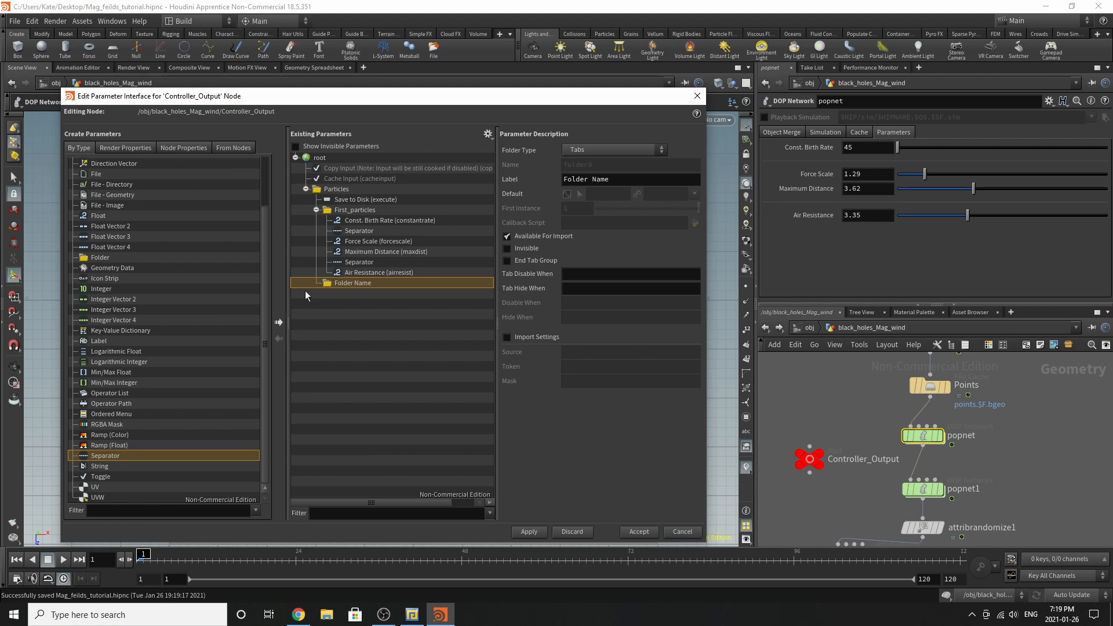
pyautogui.click(607, 181)
pyautogui.write('Ser')
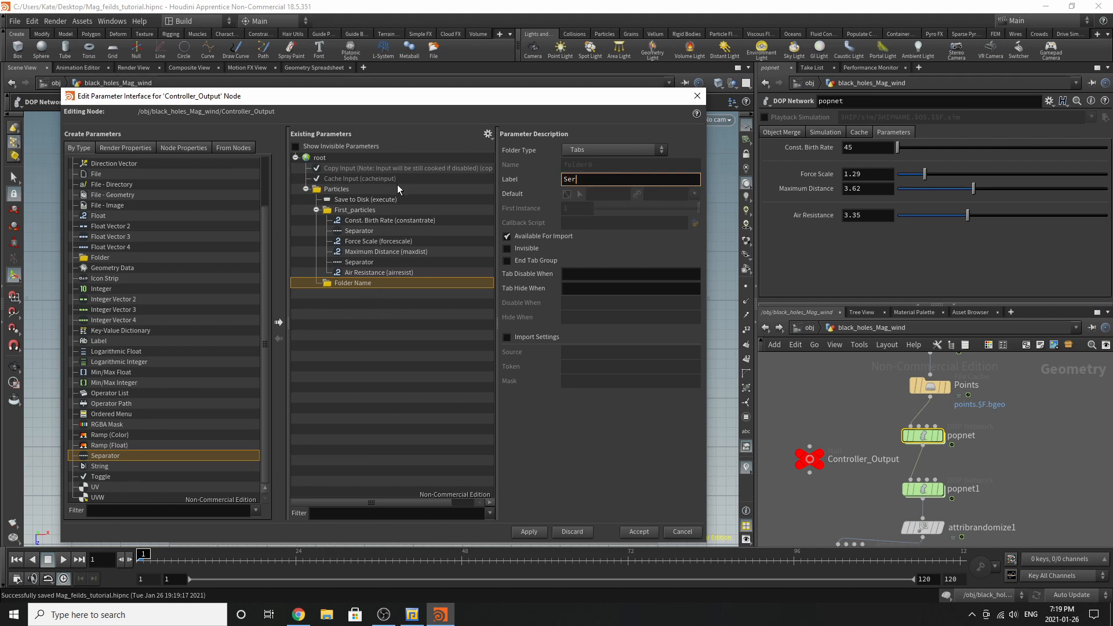
pyautogui.press('BackSpace')
pyautogui.write('condary_particles')
pyautogui.press('Return')
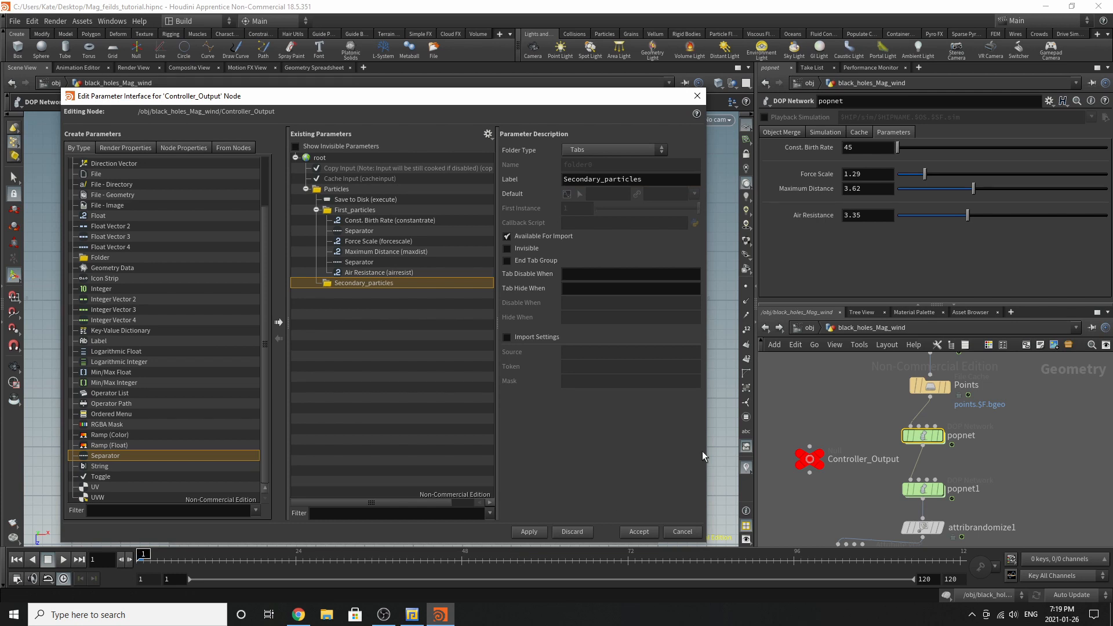
# Add popnet1's Const. Birth Rate, Roughness, Attenuation, Shape, Size, Uniform Scale and second Const. Birth Rate to the Secondary_particles folder
pyautogui.click(925, 490)
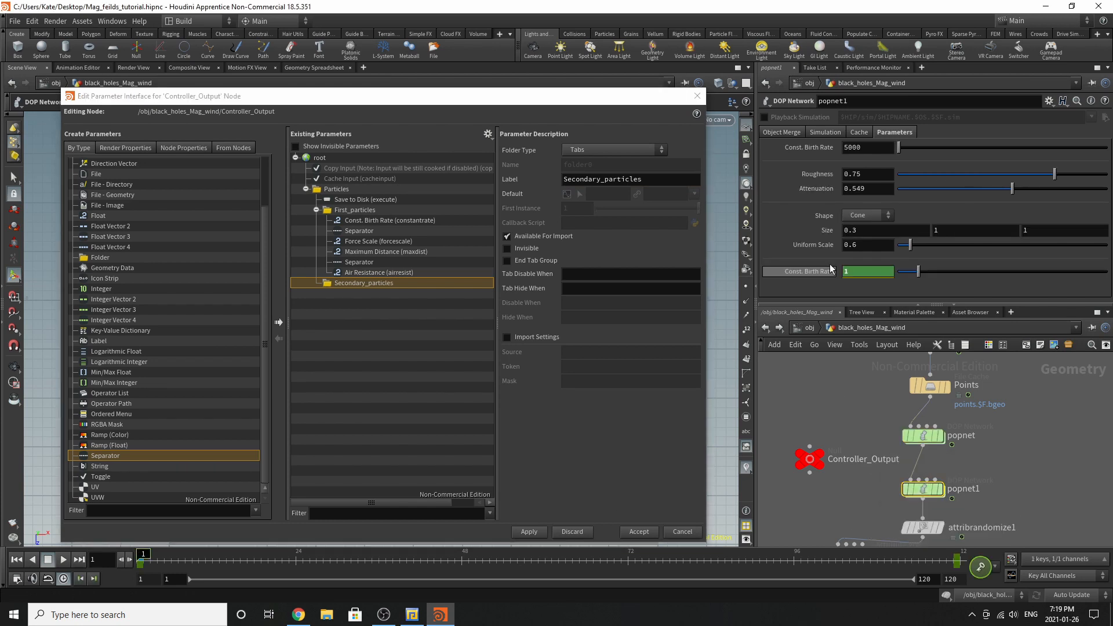
pyautogui.moveTo(819, 152); pyautogui.dragTo(375, 284)
pyautogui.moveTo(810, 181); pyautogui.dragTo(423, 283)
pyautogui.moveTo(813, 192); pyautogui.dragTo(347, 284)
pyautogui.moveTo(826, 218); pyautogui.dragTo(338, 283)
pyautogui.moveTo(817, 229); pyautogui.dragTo(336, 284)
pyautogui.moveTo(813, 246); pyautogui.dragTo(444, 280)
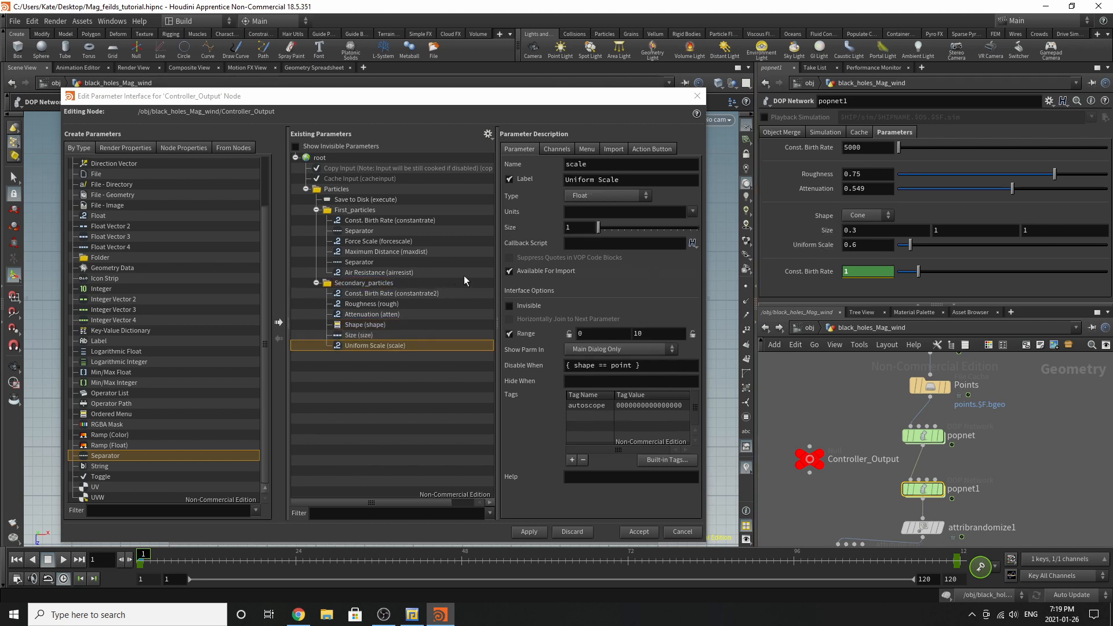
pyautogui.moveTo(811, 271); pyautogui.dragTo(427, 285)
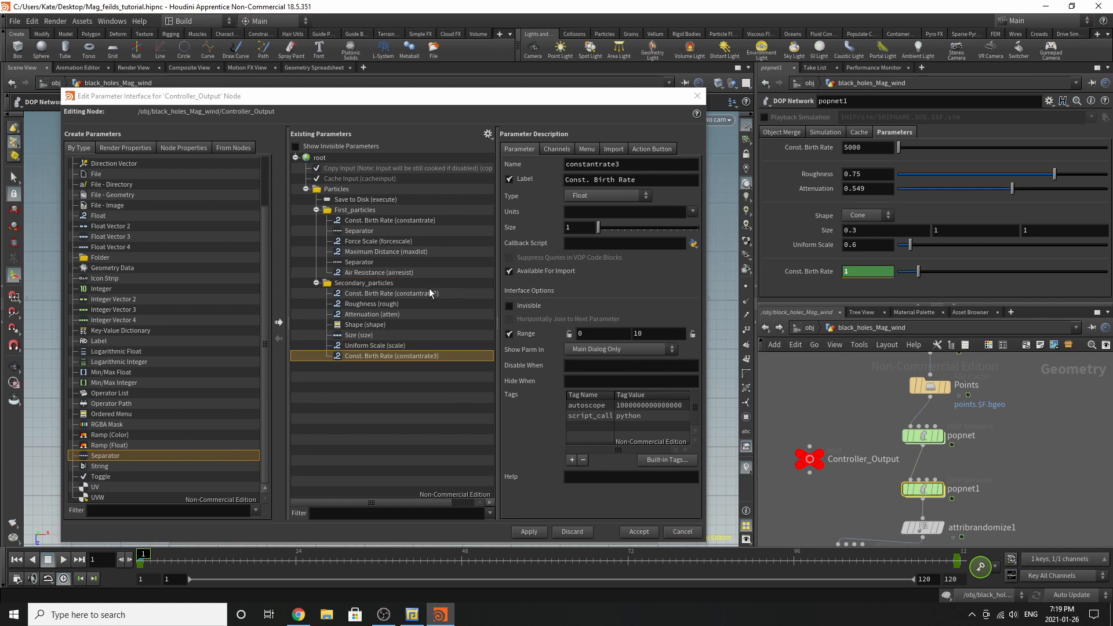
# Insert separators in Secondary_particles after the first Const. Birth Rate, after Attenuation and after Uniform Scale
pyautogui.moveTo(97, 461); pyautogui.dragTo(383, 294)
pyautogui.moveTo(108, 456); pyautogui.dragTo(393, 334)
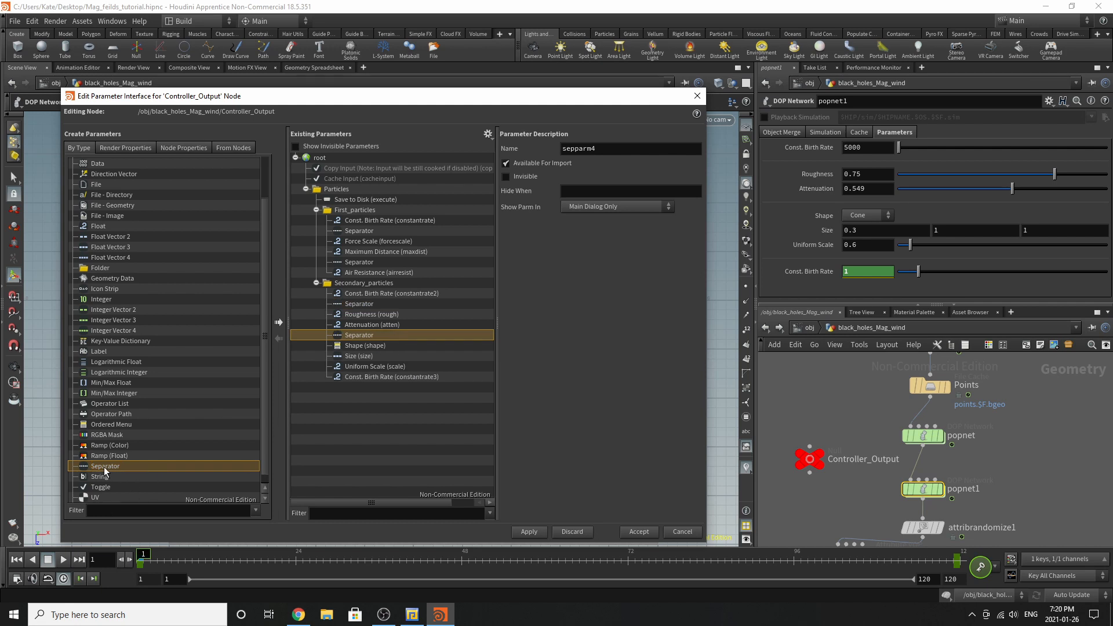
pyautogui.moveTo(105, 469); pyautogui.dragTo(393, 376)
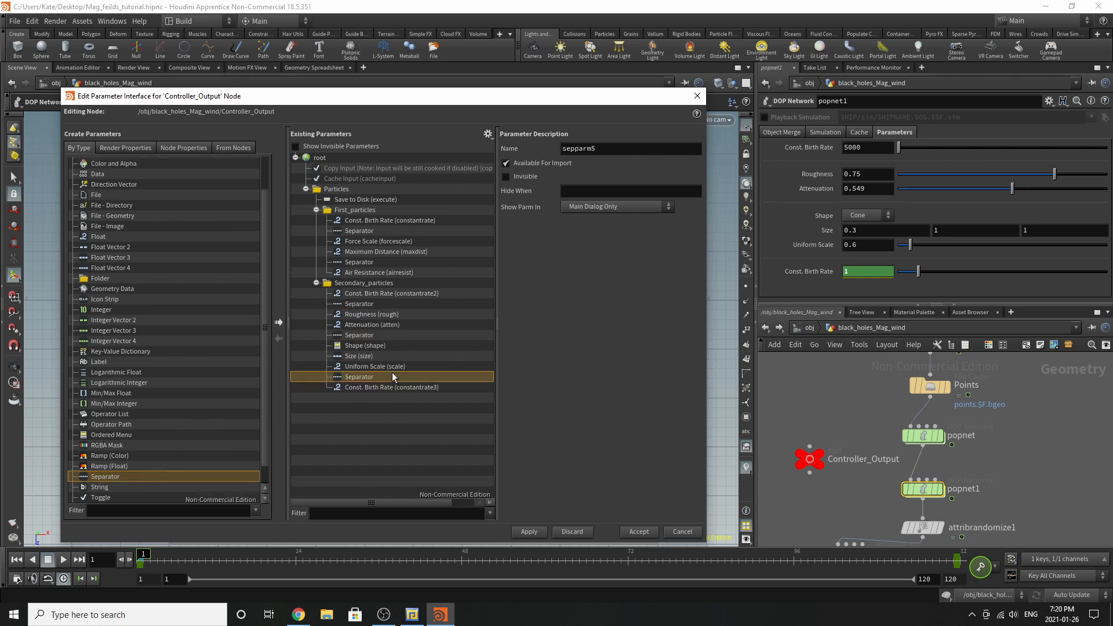
# Add attribrandomize1's Min Value and Max Value to the Particles folder, below Secondary_particles
pyautogui.scroll(-5, 859, 436)
pyautogui.scroll(4, 854, 496)
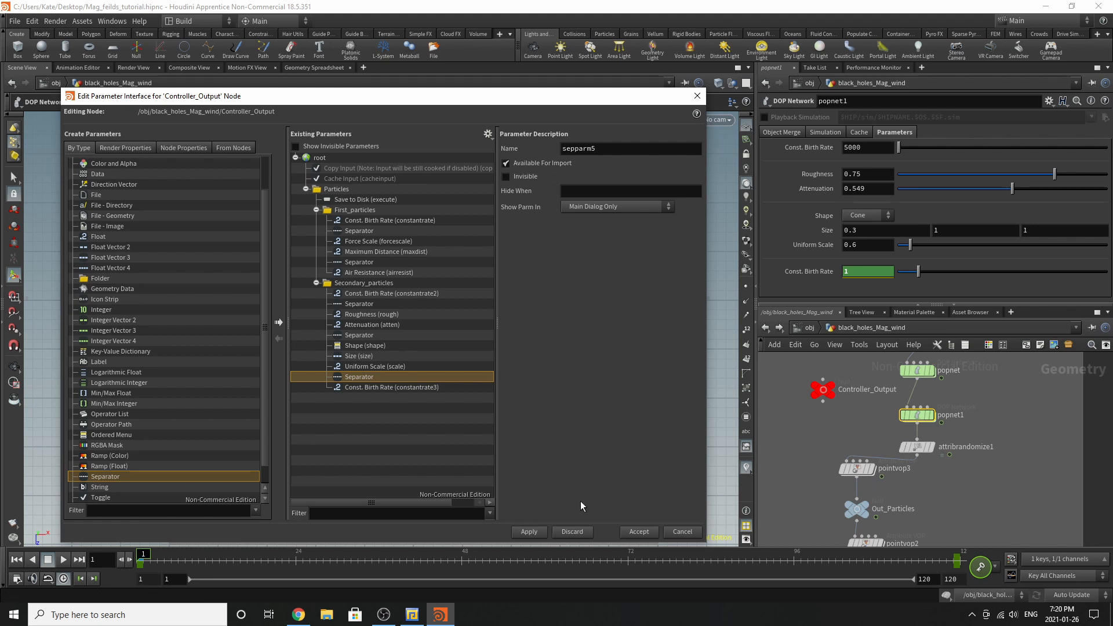
pyautogui.doubleClick(319, 281)
pyautogui.click(316, 209)
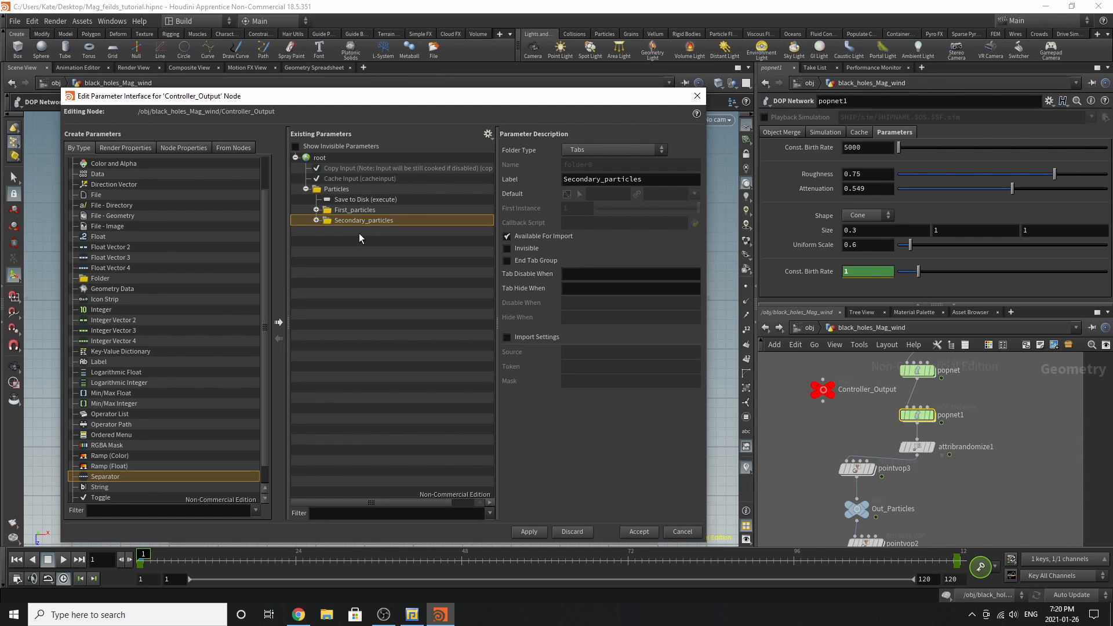
pyautogui.click(917, 449)
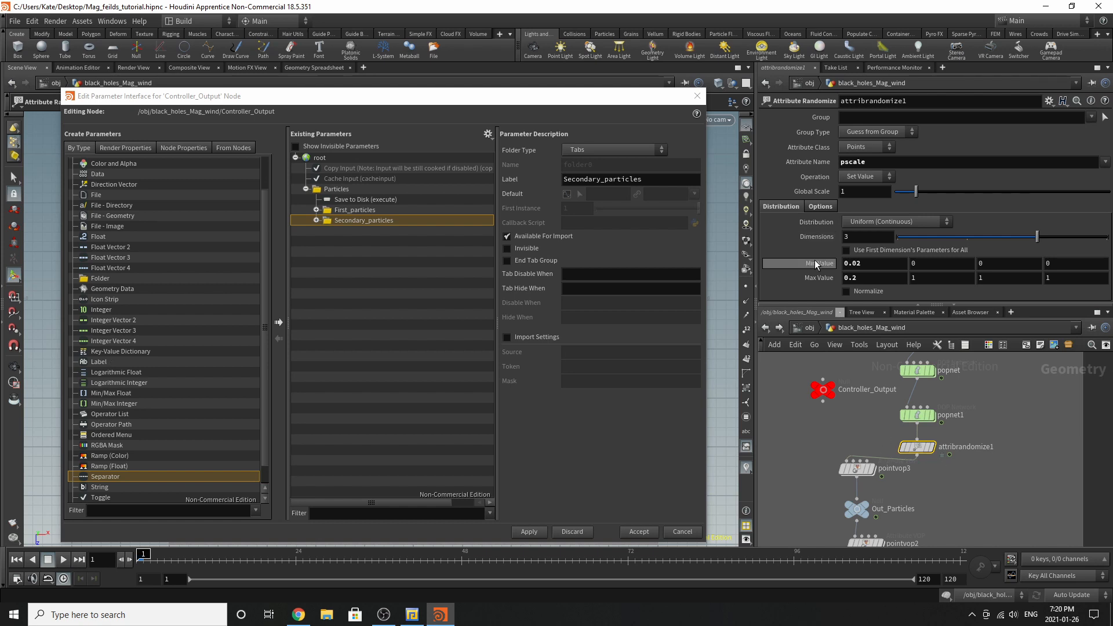
pyautogui.moveTo(391, 221); pyautogui.dragTo(360, 191)
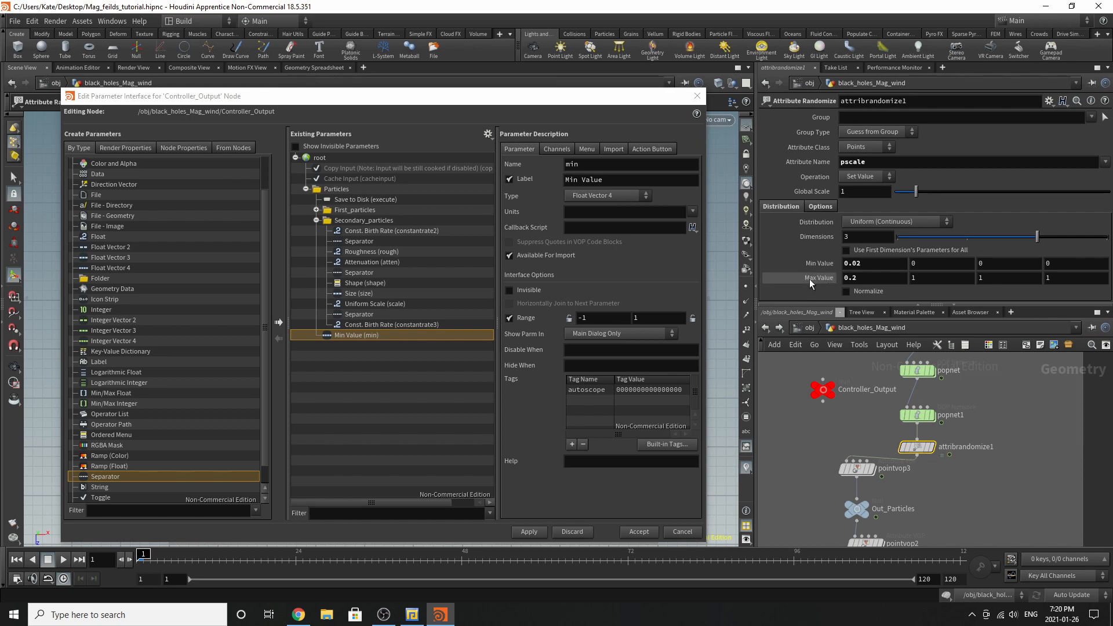
pyautogui.moveTo(818, 277); pyautogui.dragTo(382, 190)
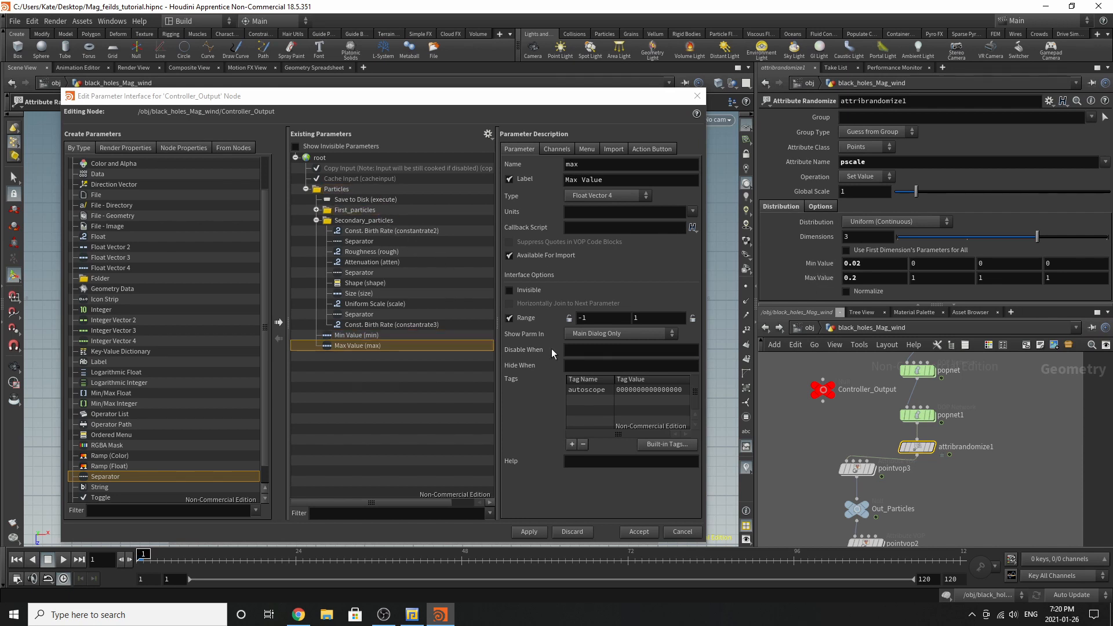
# Set both the name and label of the Max Value parameter to max_pscale
pyautogui.click(618, 169)
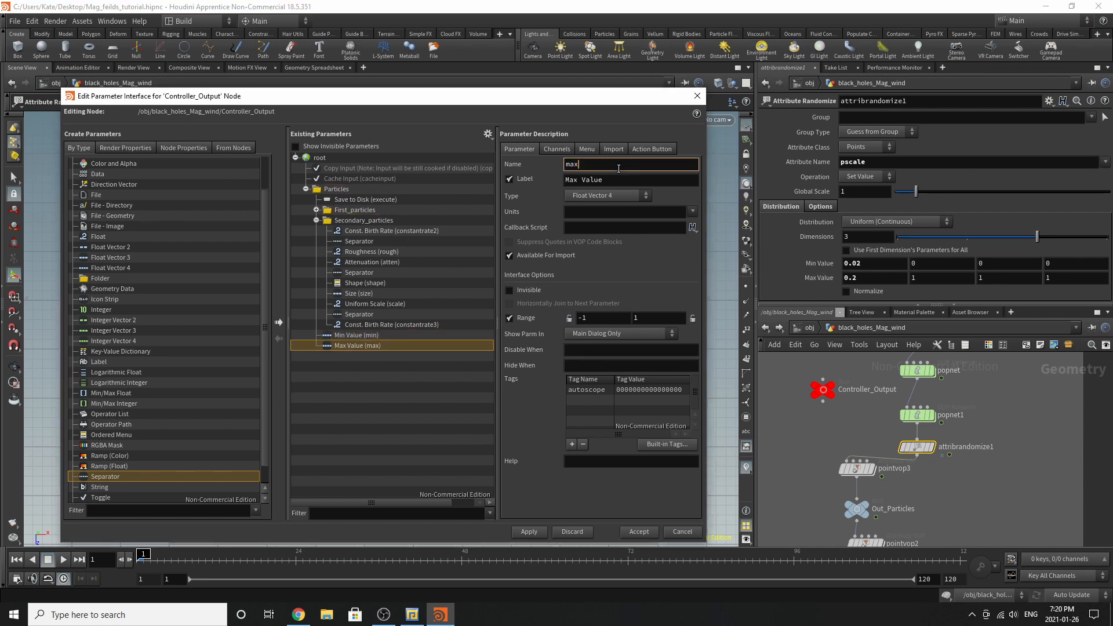
pyautogui.write('_pscale')
pyautogui.press('Tab')
pyautogui.hotkey('shift', 'Tab')
pyautogui.press('Tab')
pyautogui.write('max_pscale')
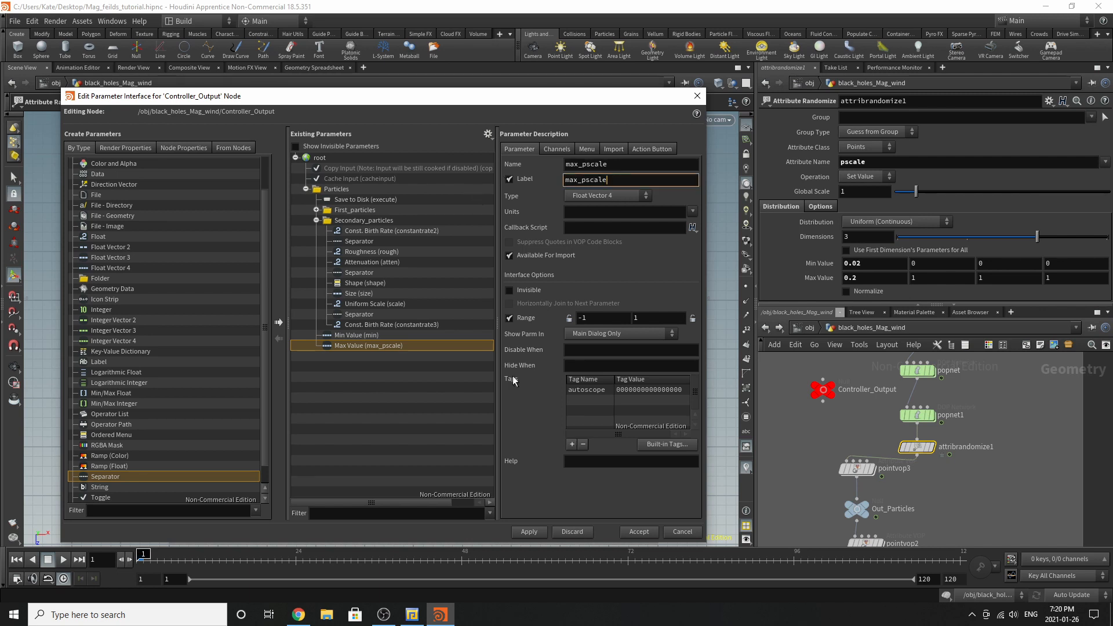
pyautogui.press('Return')
# Set both the name and label of the Min Value parameter to min_pscale
pyautogui.click(377, 335)
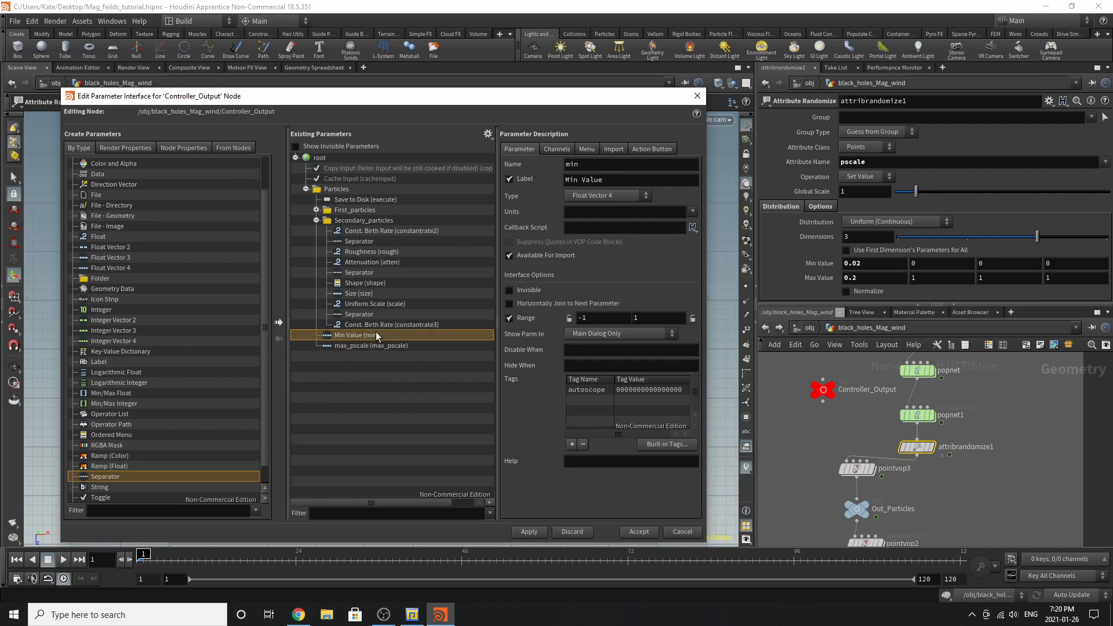
pyautogui.click(631, 165)
pyautogui.write('_pscale')
pyautogui.moveTo(630, 167); pyautogui.dragTo(502, 165)
pyautogui.hotkey('ctrl', 'c')
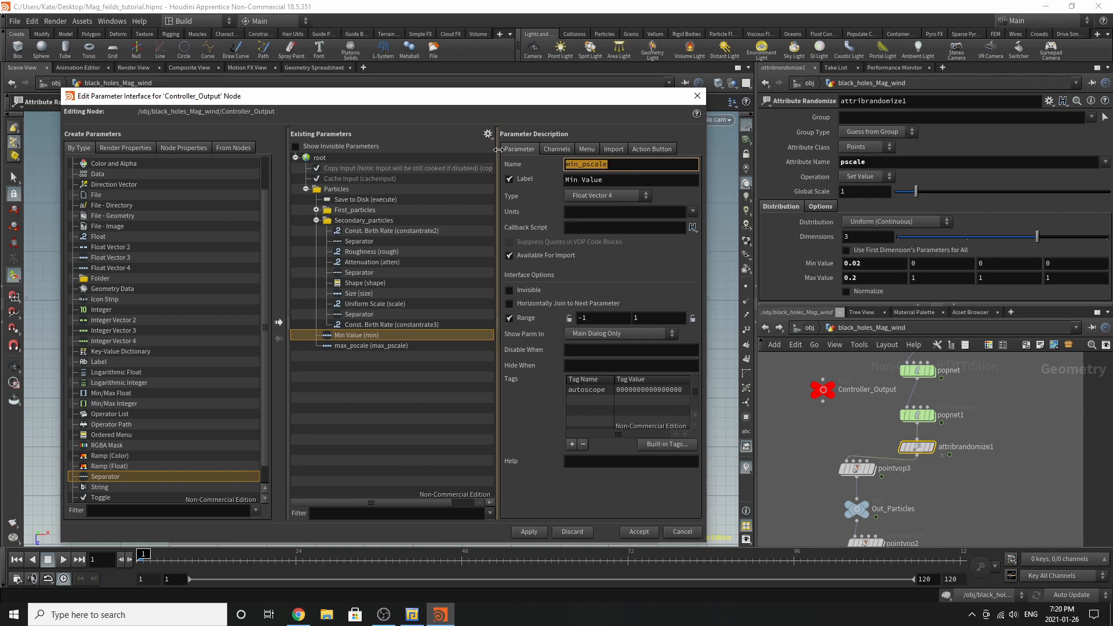
pyautogui.tripleClick(618, 179)
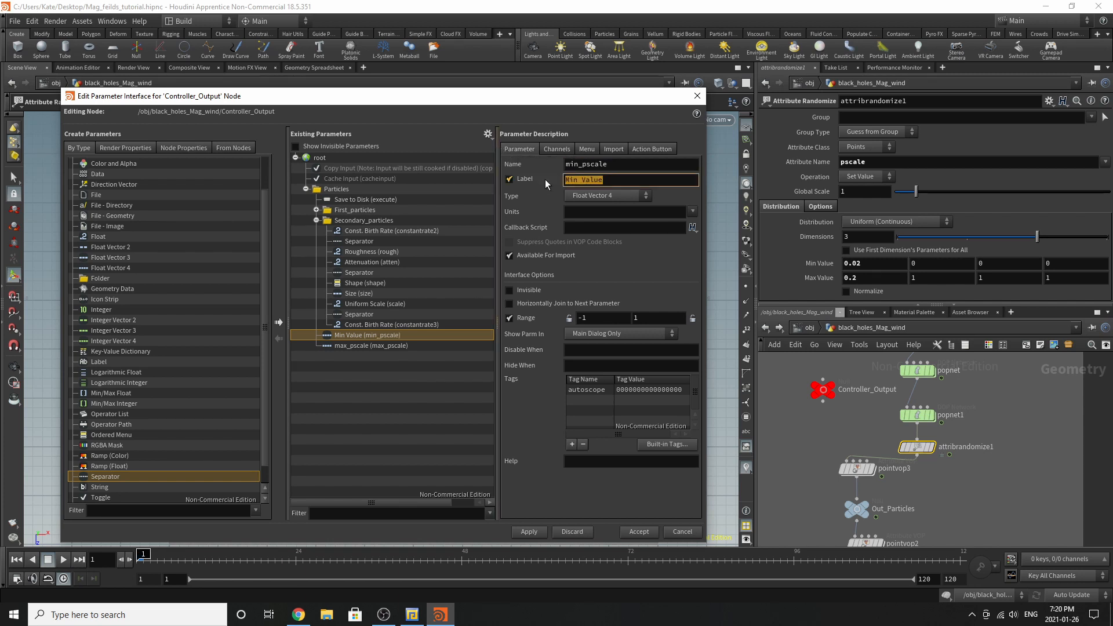
pyautogui.hotkey('ctrl', 'v')
pyautogui.press('Return')
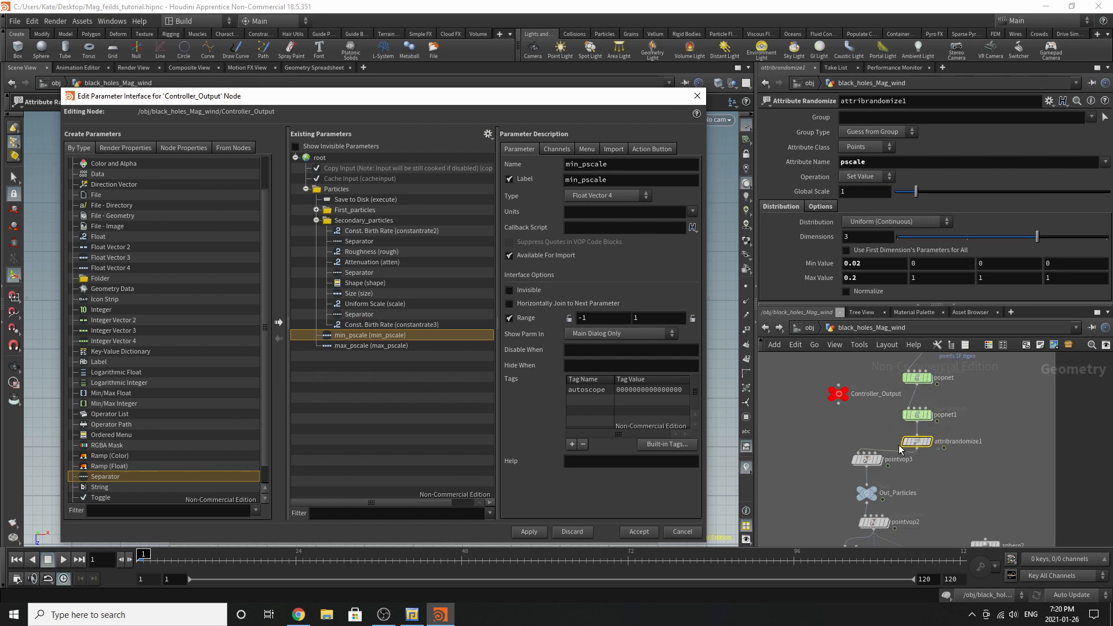
# Add pointvop3's ramp to the Particles folder below max_pscale, accept the interface and check the parameters on Controller_Output
pyautogui.scroll(1, 836, 527)
pyautogui.click(862, 457)
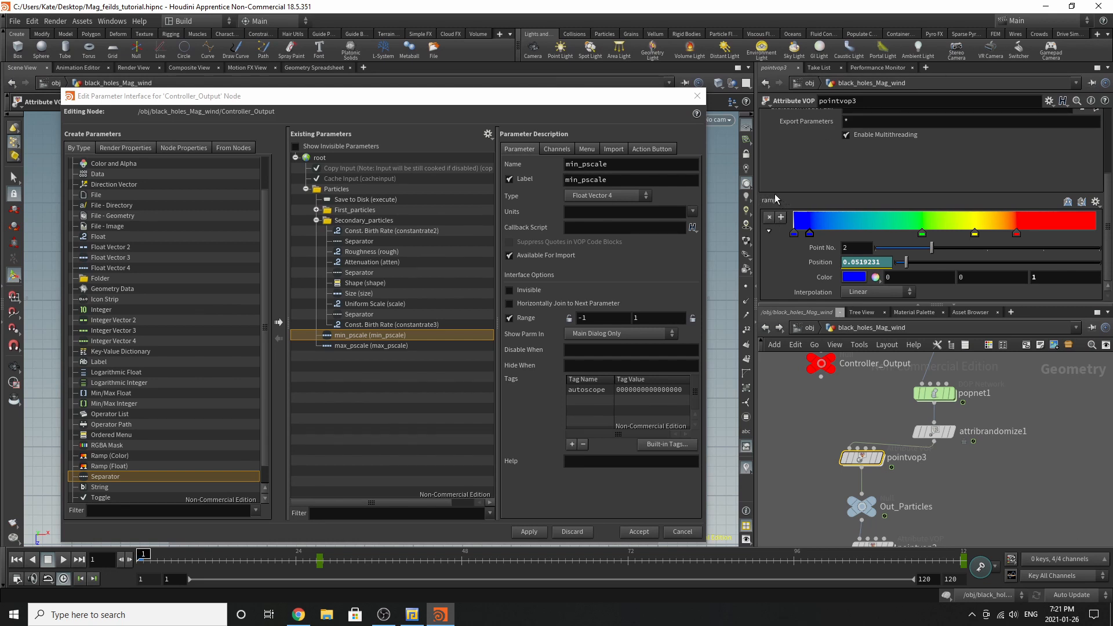
pyautogui.moveTo(777, 199); pyautogui.dragTo(381, 186)
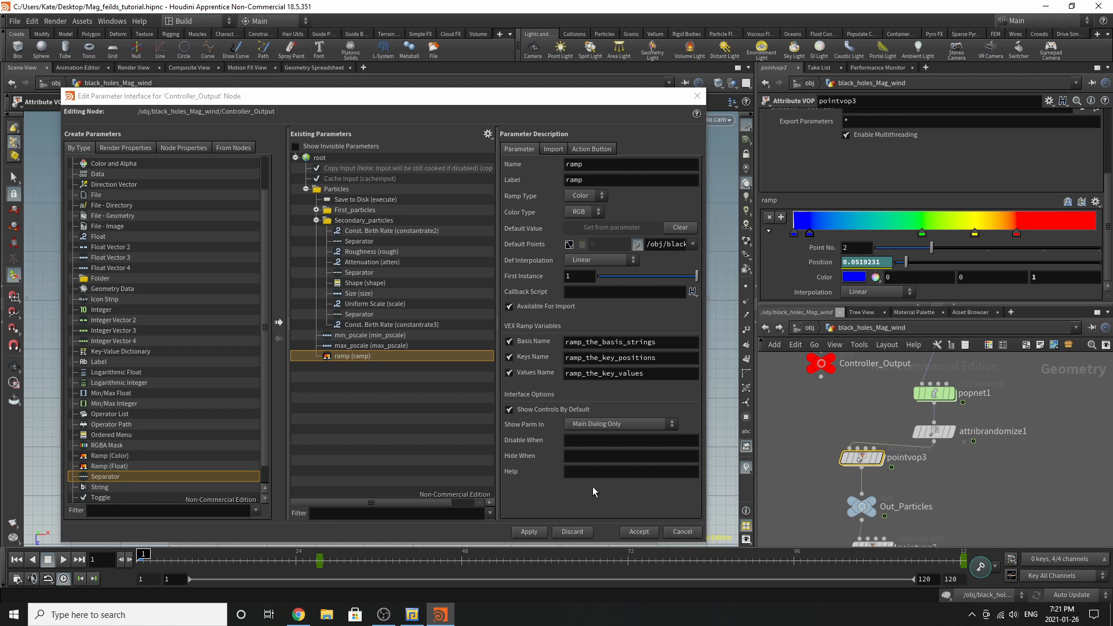
pyautogui.click(528, 531)
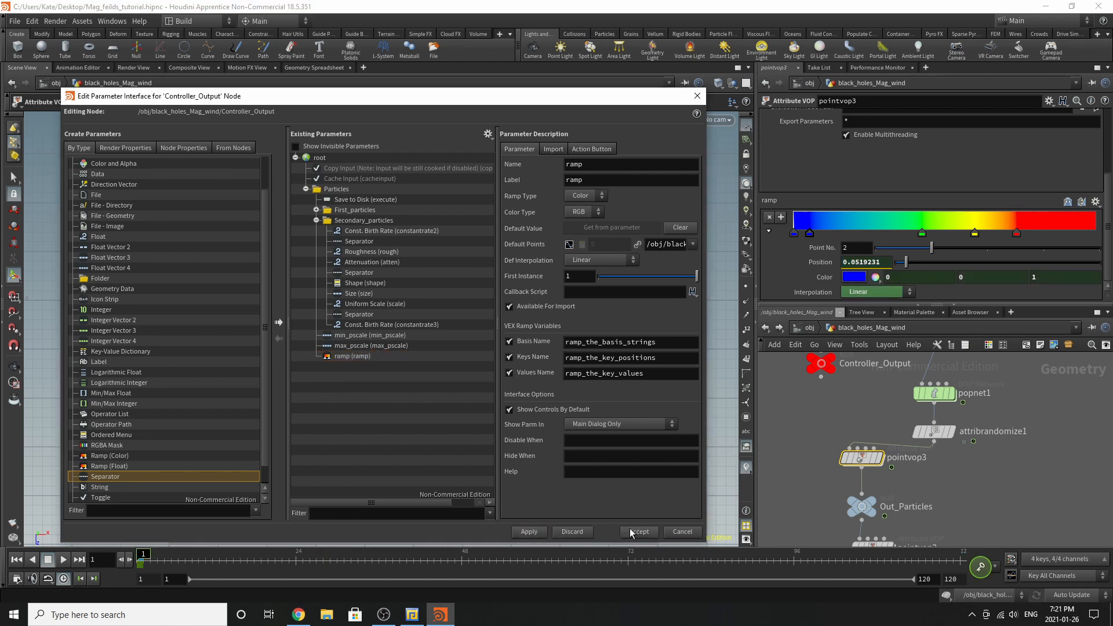
pyautogui.click(632, 531)
pyautogui.click(821, 366)
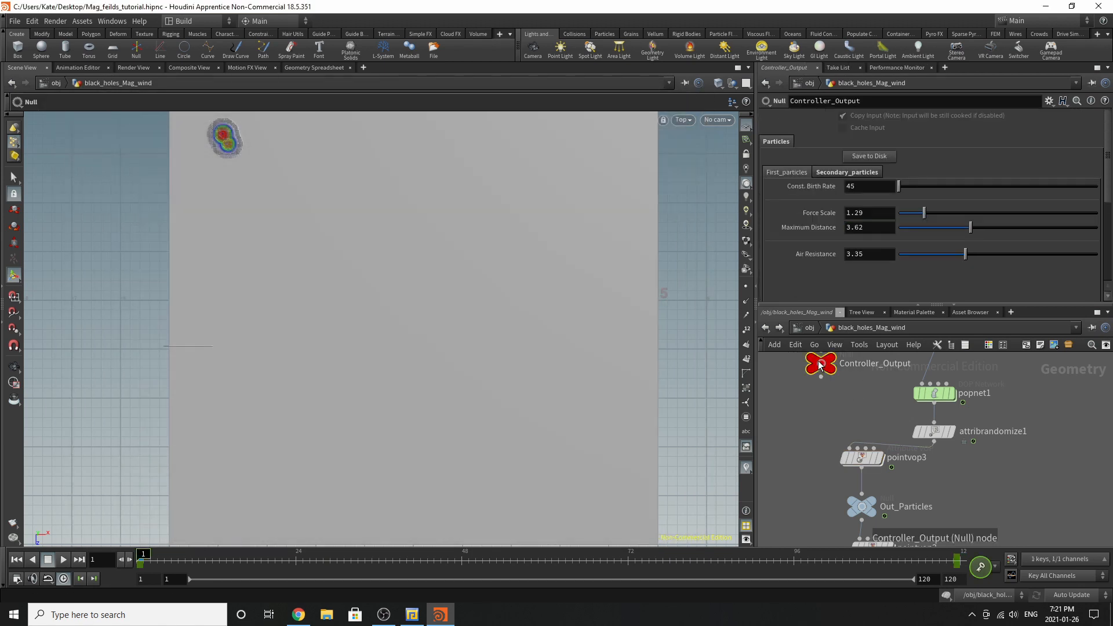
pyautogui.scroll(-5, 843, 213)
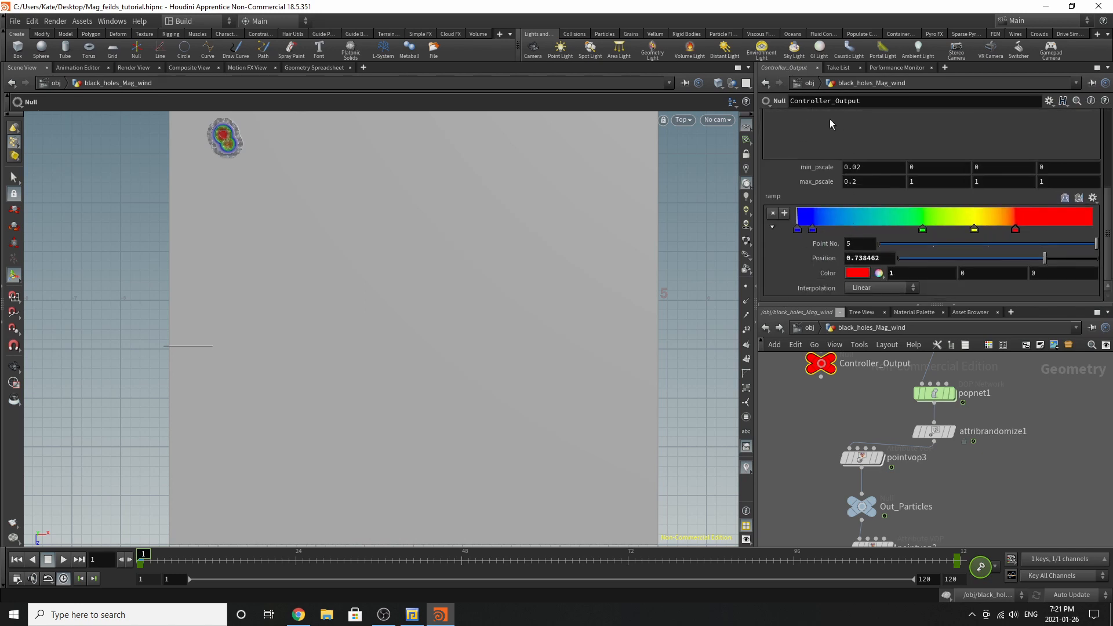
pyautogui.scroll(2, 886, 278)
pyautogui.scroll(3, 886, 281)
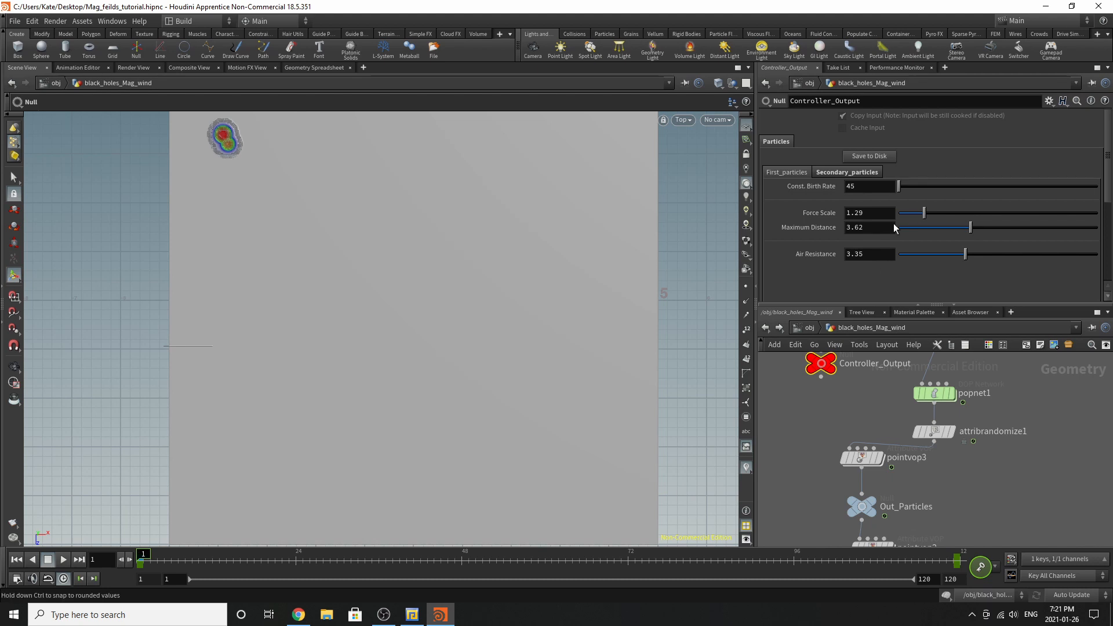
# Move the Controller_Output node down the network so it sits beside pointvop2, below Out_Particles
pyautogui.click(862, 507)
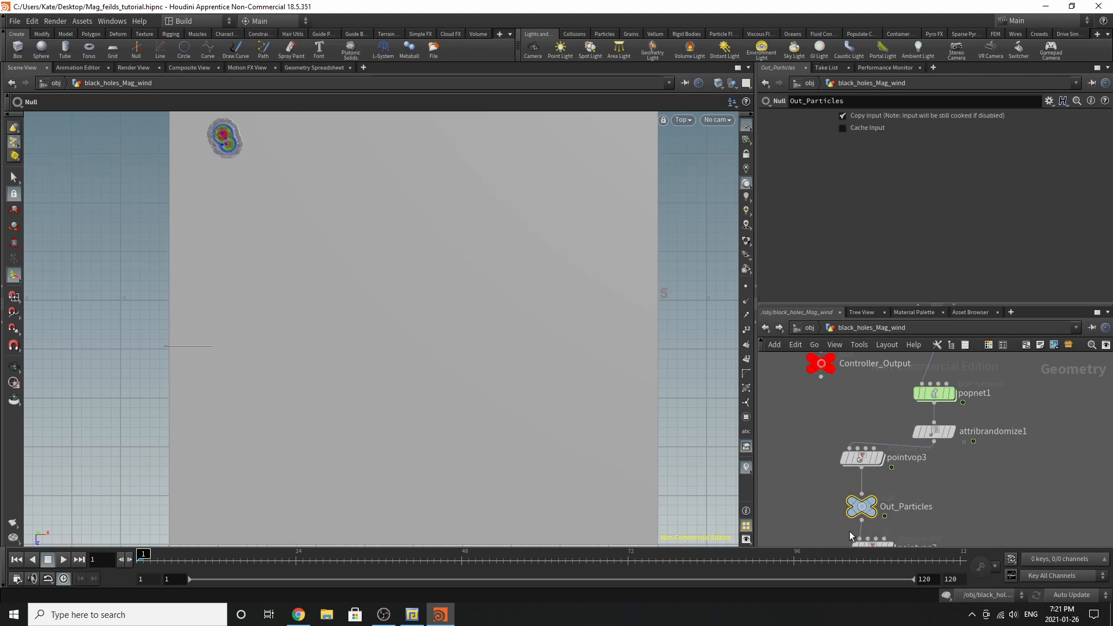
pyautogui.scroll(-5, 892, 379)
pyautogui.scroll(5, 872, 419)
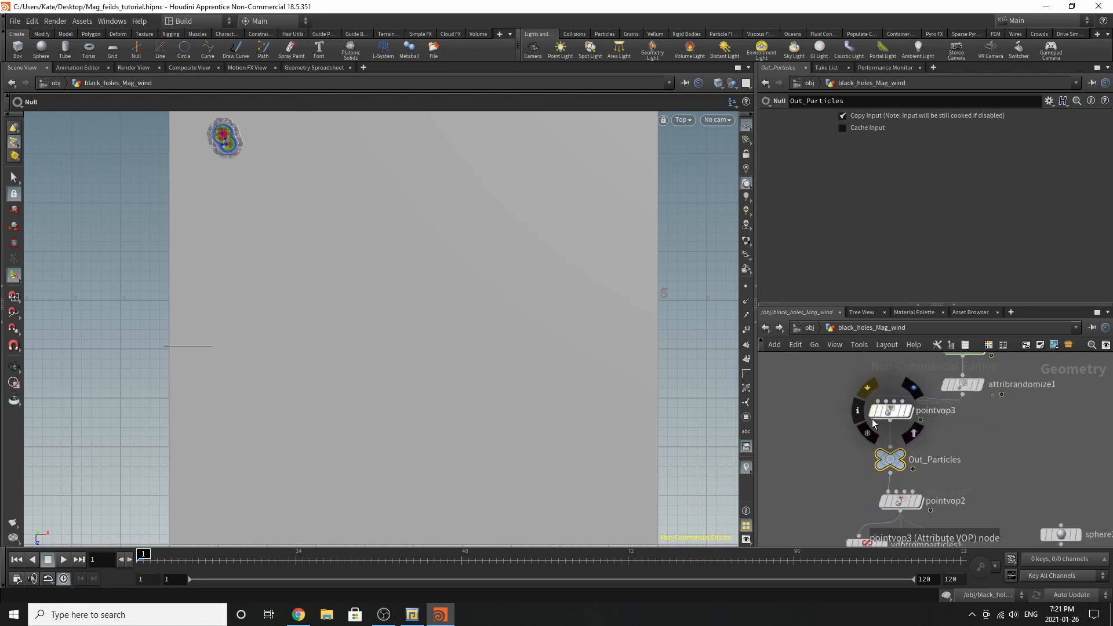
pyautogui.scroll(-5, 934, 368)
pyautogui.scroll(-4, 958, 399)
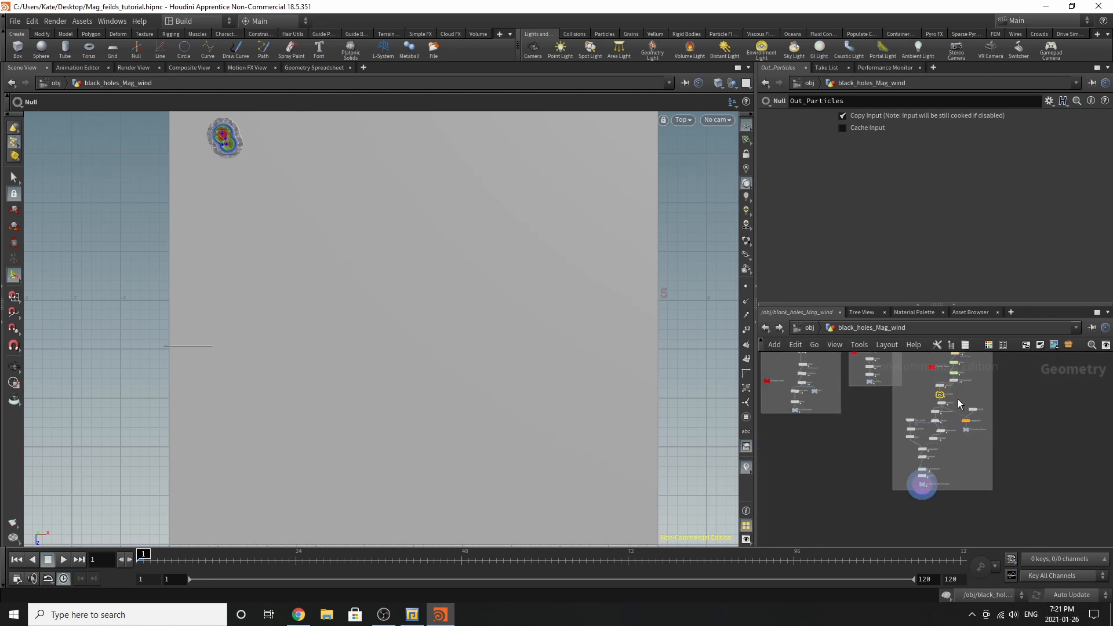
pyautogui.scroll(3, 955, 408)
pyautogui.scroll(-3, 916, 385)
pyautogui.scroll(5, 904, 417)
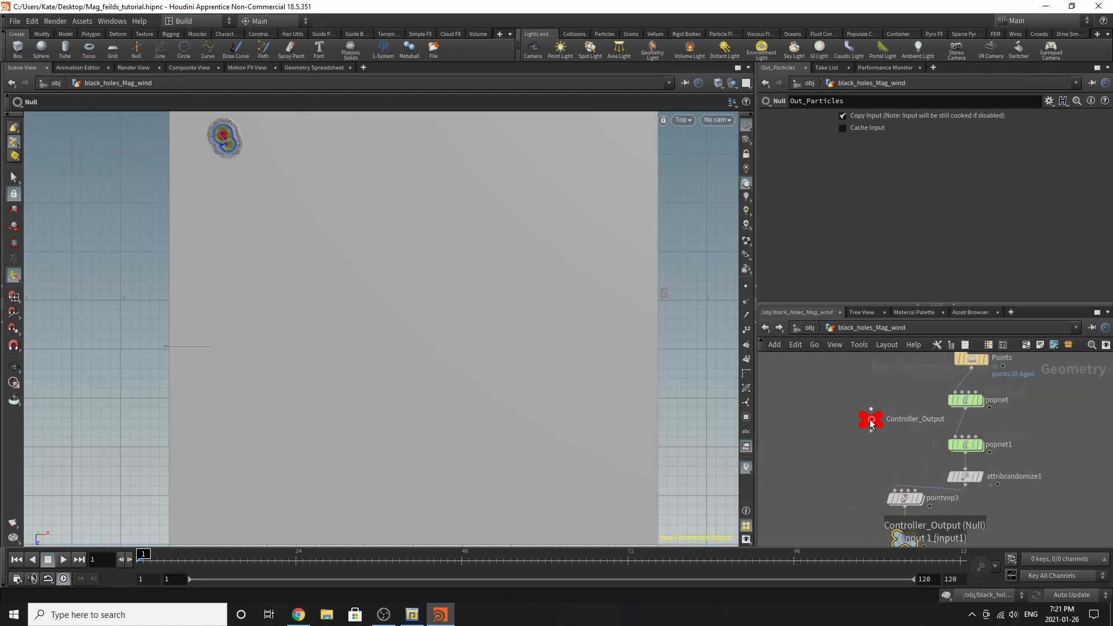
pyautogui.moveTo(871, 431); pyautogui.dragTo(825, 487)
pyautogui.scroll(-3, 978, 375)
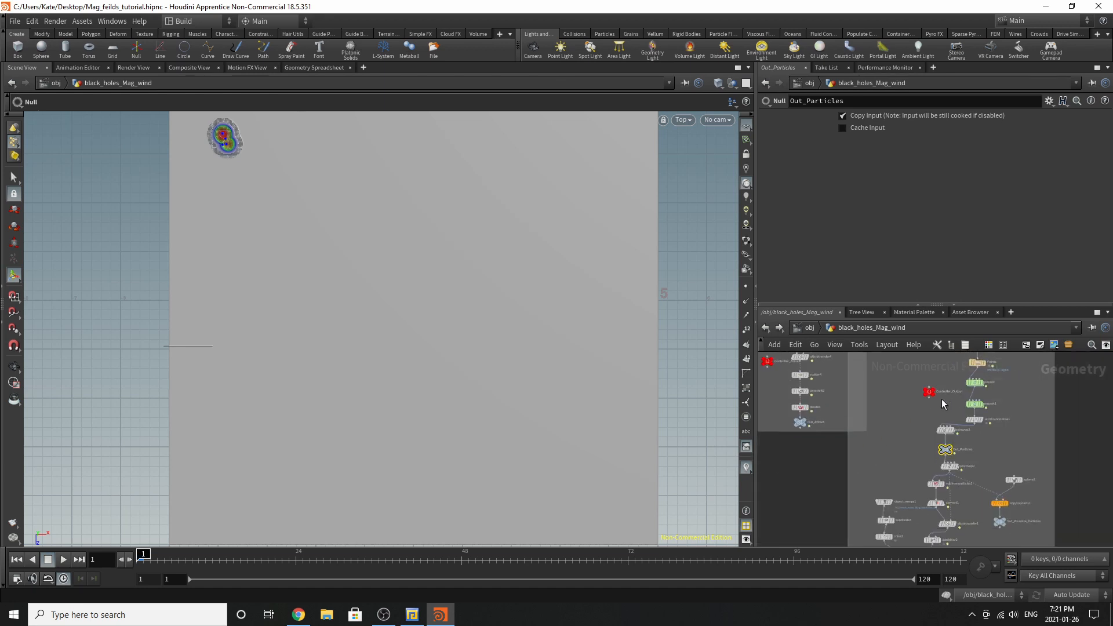
pyautogui.moveTo(927, 387); pyautogui.dragTo(891, 473)
pyautogui.scroll(3, 914, 459)
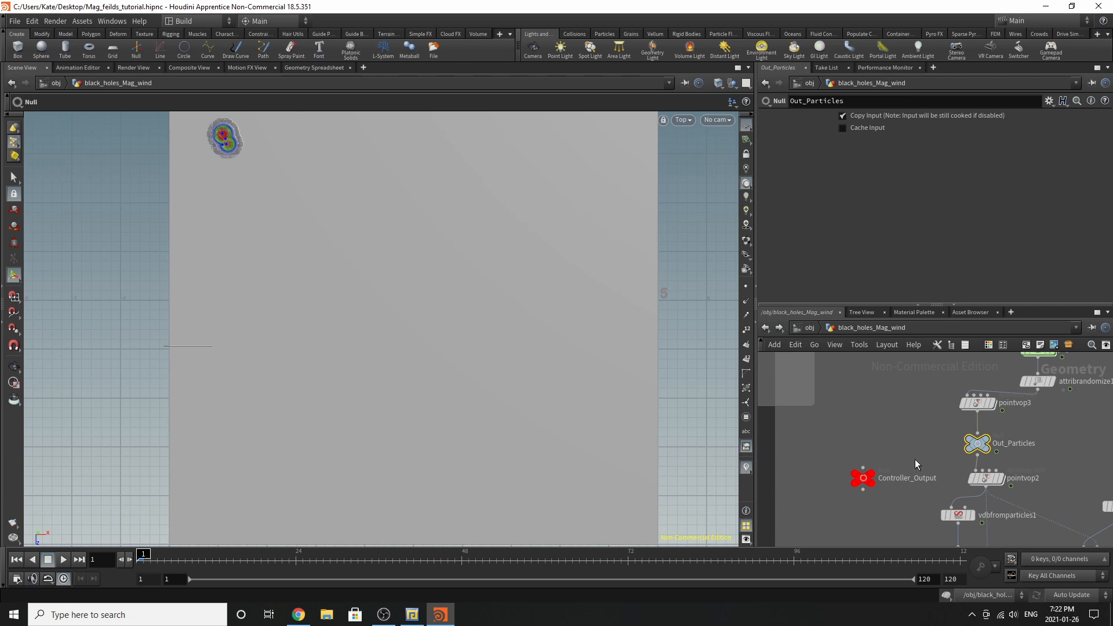
# Open Controller_Output's parameter interface for editing and add a root-level folder labelled Out Particles after the Particles folder
pyautogui.click(863, 478)
pyautogui.click(1049, 101)
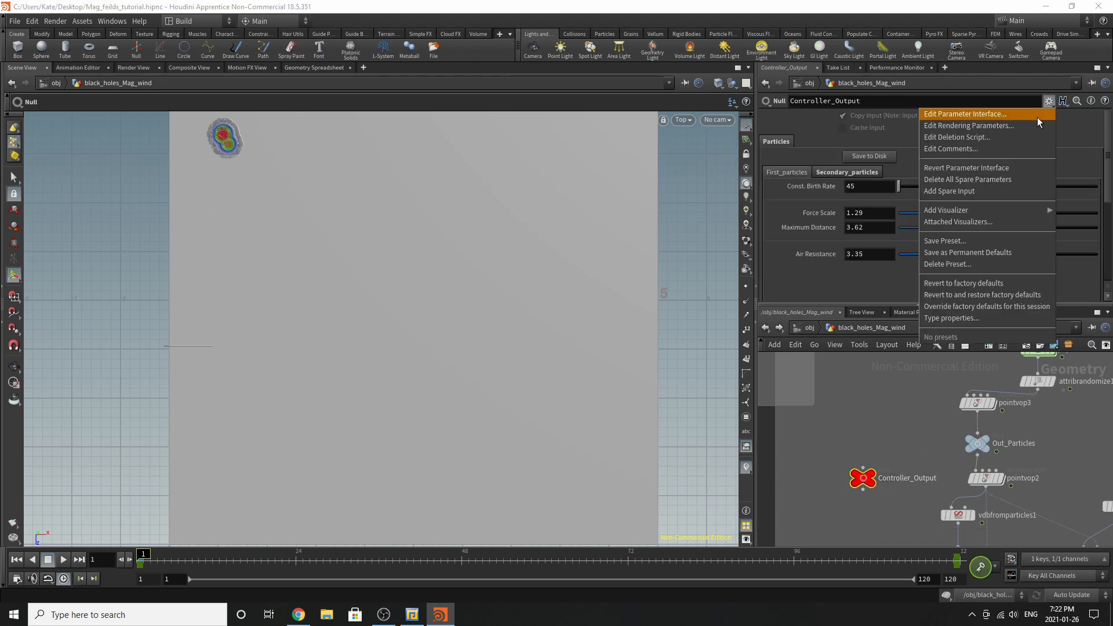
pyautogui.click(1038, 116)
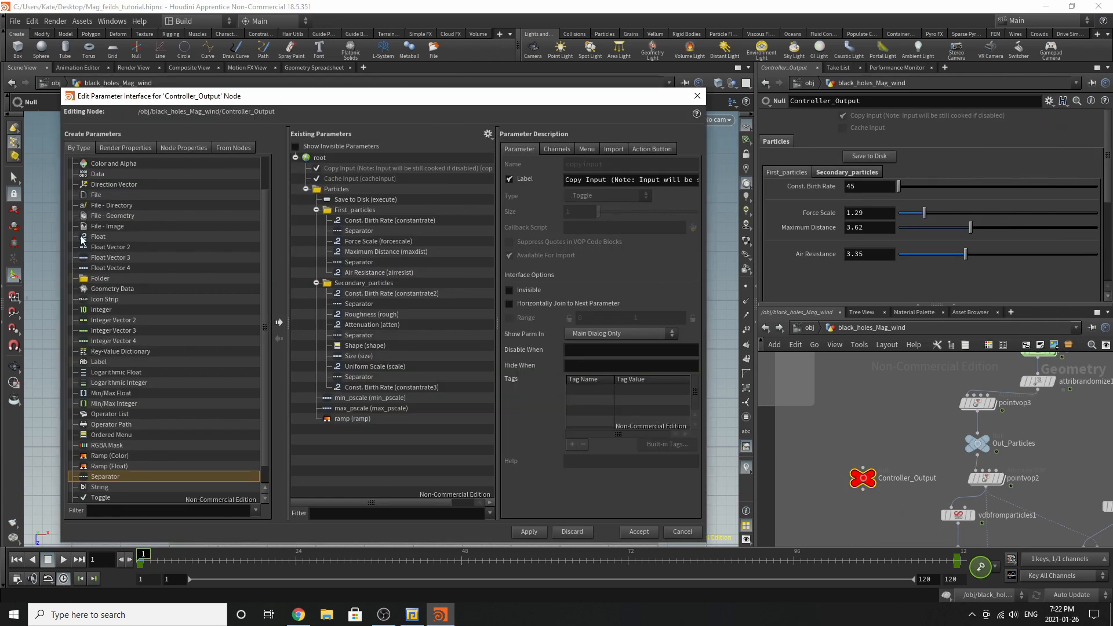
pyautogui.moveTo(87, 282); pyautogui.dragTo(338, 157)
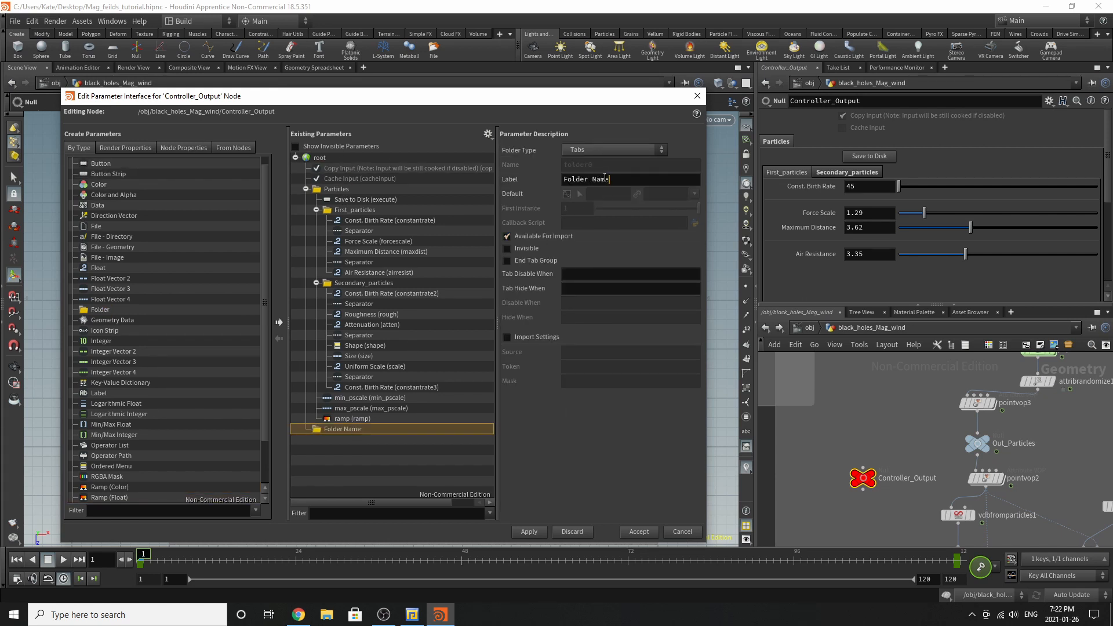
pyautogui.moveTo(604, 178); pyautogui.dragTo(502, 190)
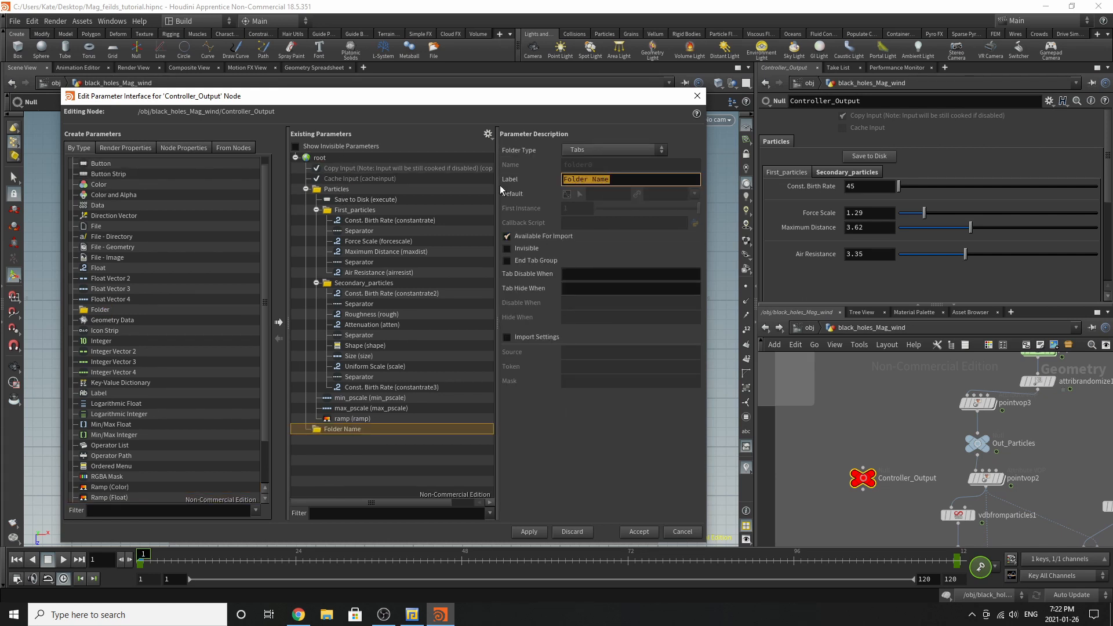
pyautogui.write('0ut Particle')
pyautogui.write('s')
pyautogui.press('Return')
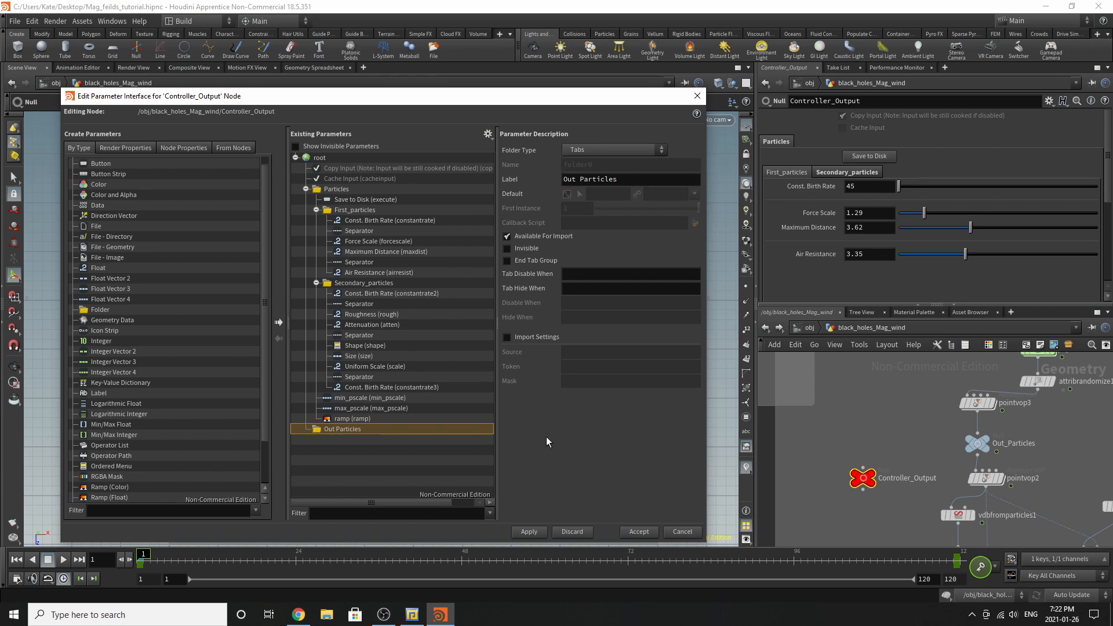
# Allow linking parameters from outside the subnet and add pointvop2's ramp to the Out Particles folder
pyautogui.scroll(2, 1062, 470)
pyautogui.click(954, 483)
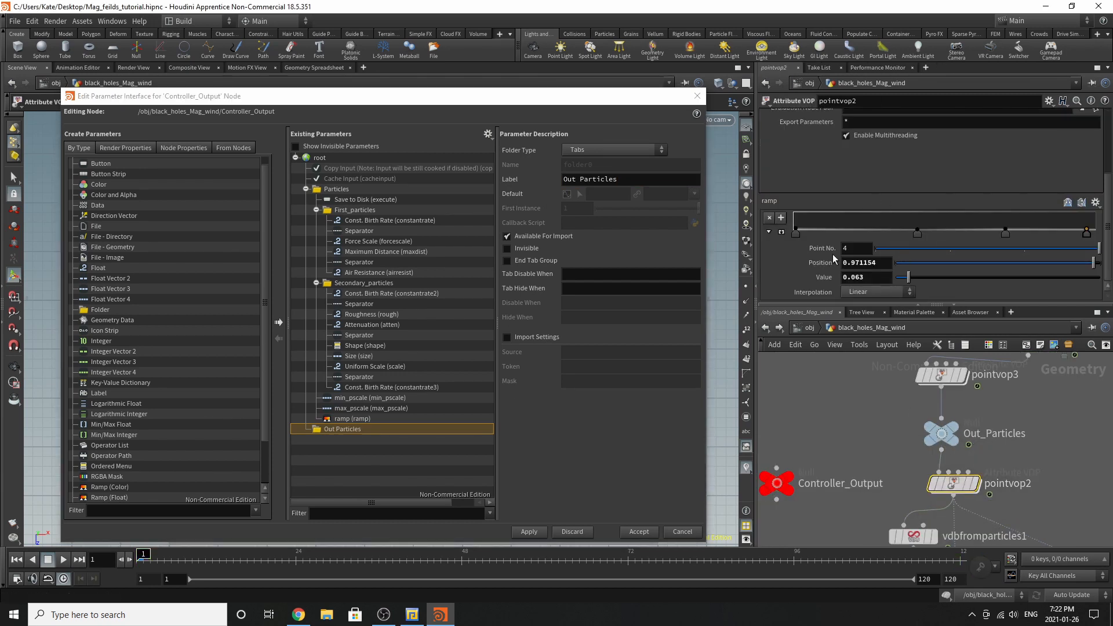
pyautogui.moveTo(770, 200); pyautogui.dragTo(336, 432)
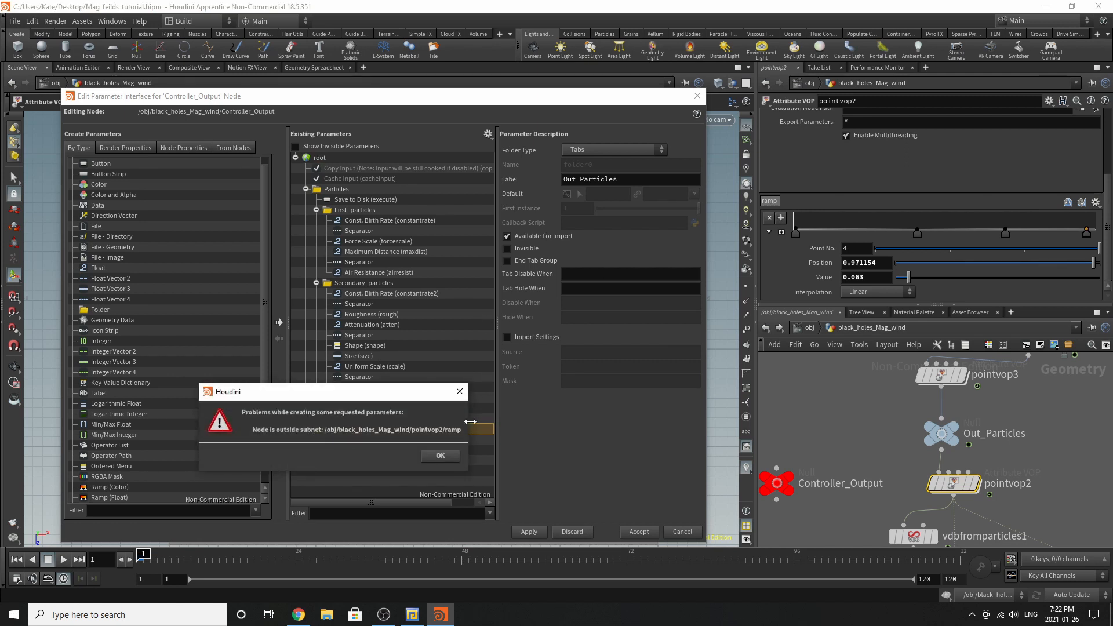
pyautogui.click(440, 456)
pyautogui.click(488, 134)
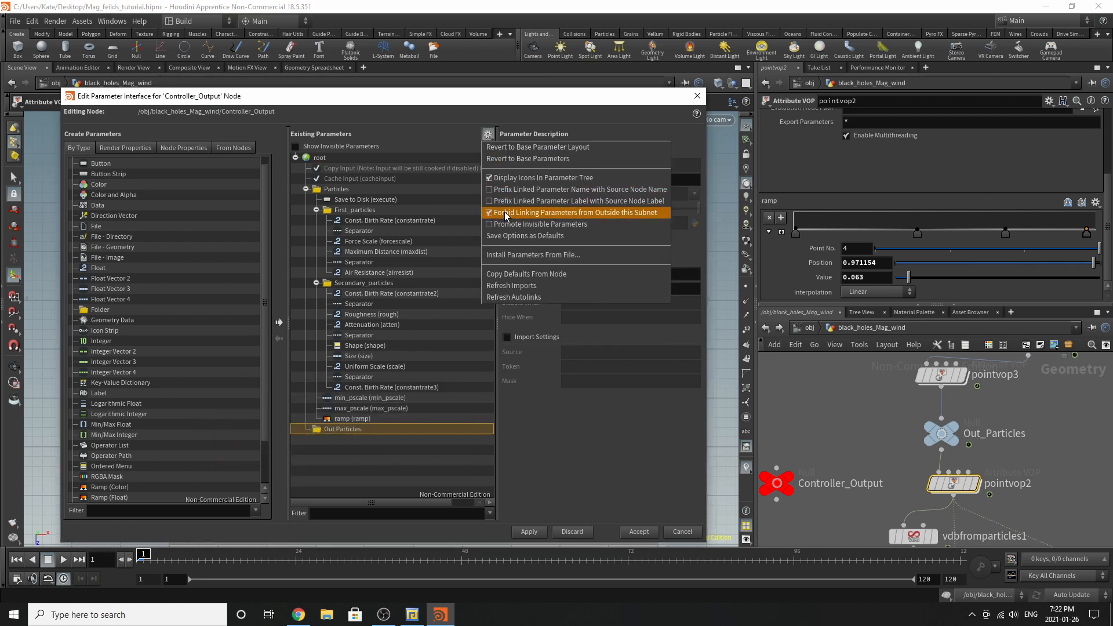
pyautogui.click(557, 211)
pyautogui.moveTo(770, 201); pyautogui.dragTo(341, 438)
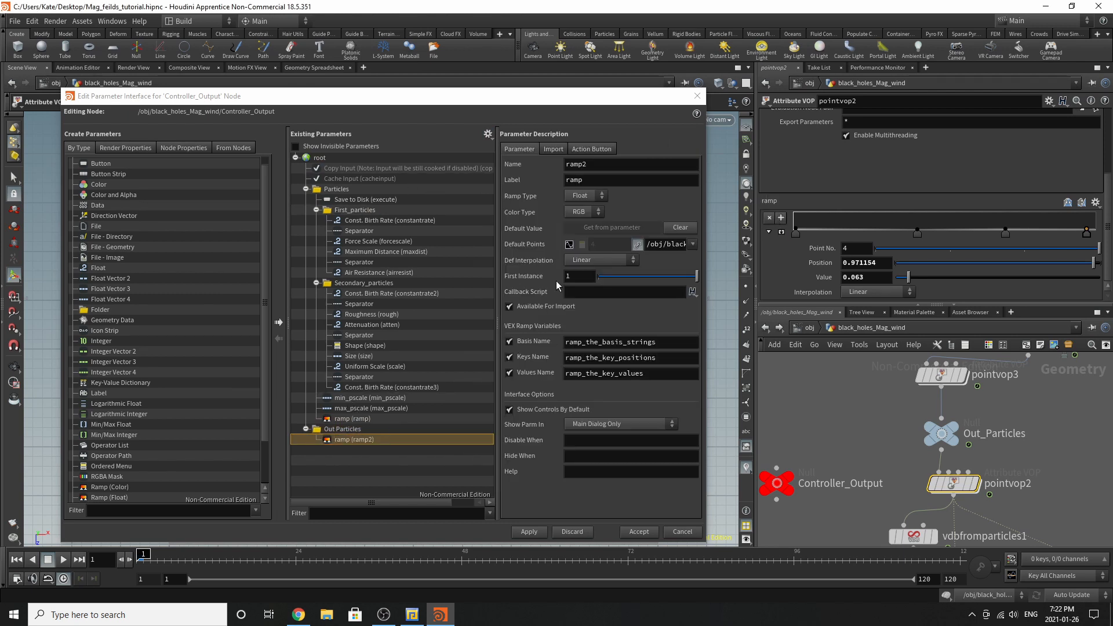
# Set both the name and label of the ramp in Out Particles to ramp_pscale
pyautogui.click(618, 162)
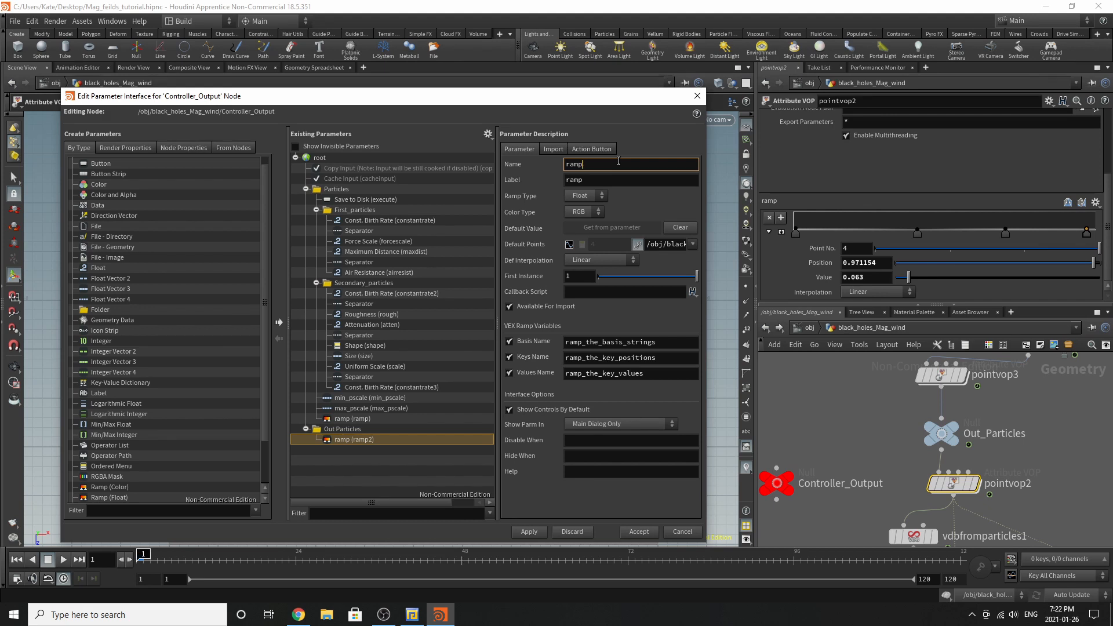
pyautogui.write('_pscale')
pyautogui.press('Return')
pyautogui.hotkey('ctrl', 'c')
pyautogui.press('Tab')
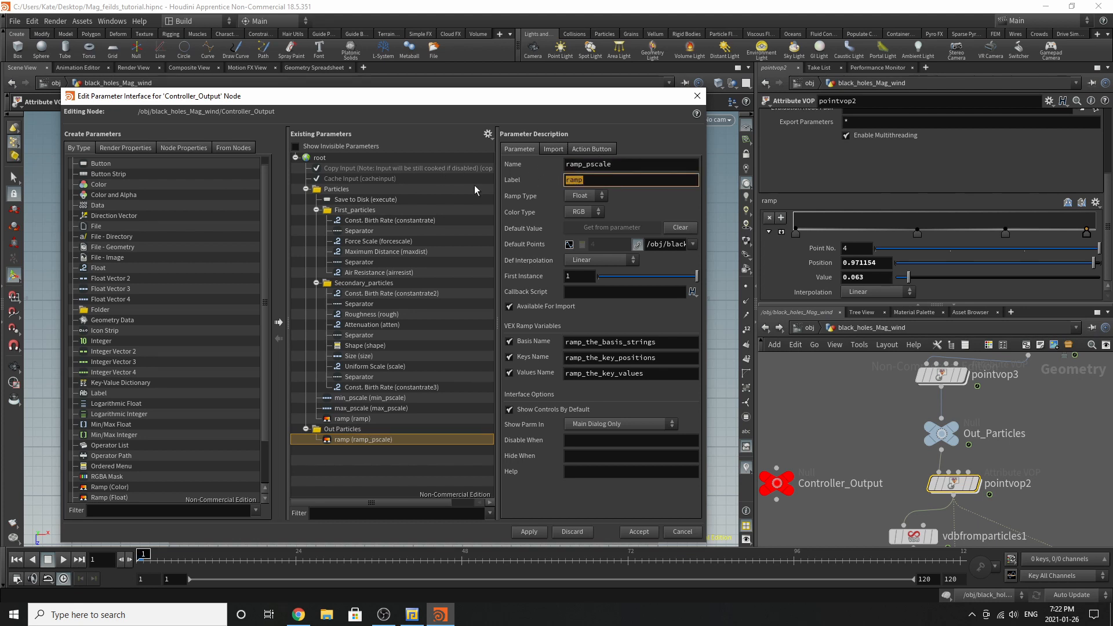
pyautogui.hotkey('ctrl', 'v')
pyautogui.press('Return')
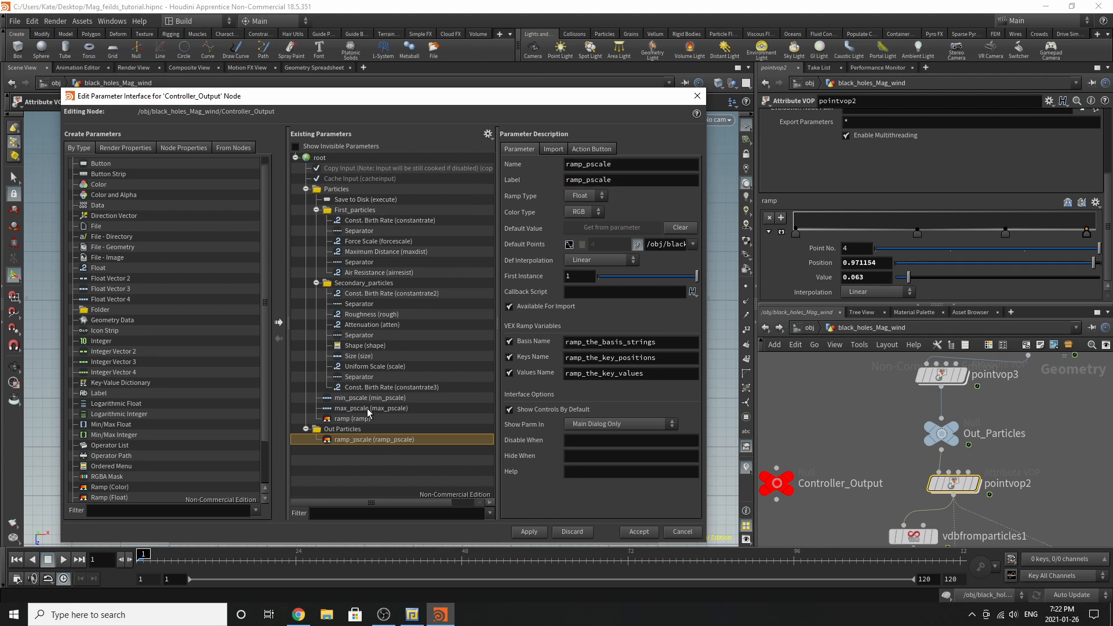
# Insert a separator below ramp_pscale in the Out Particles folder and collapse the Particles folder
pyautogui.click(352, 418)
pyautogui.click(622, 164)
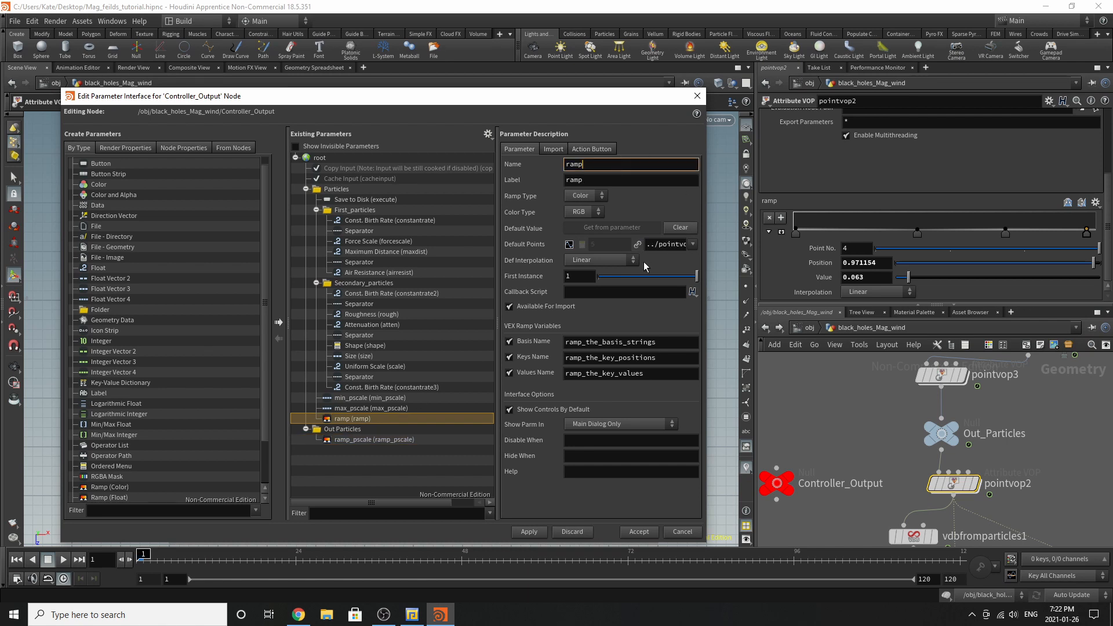
pyautogui.scroll(-5, 976, 471)
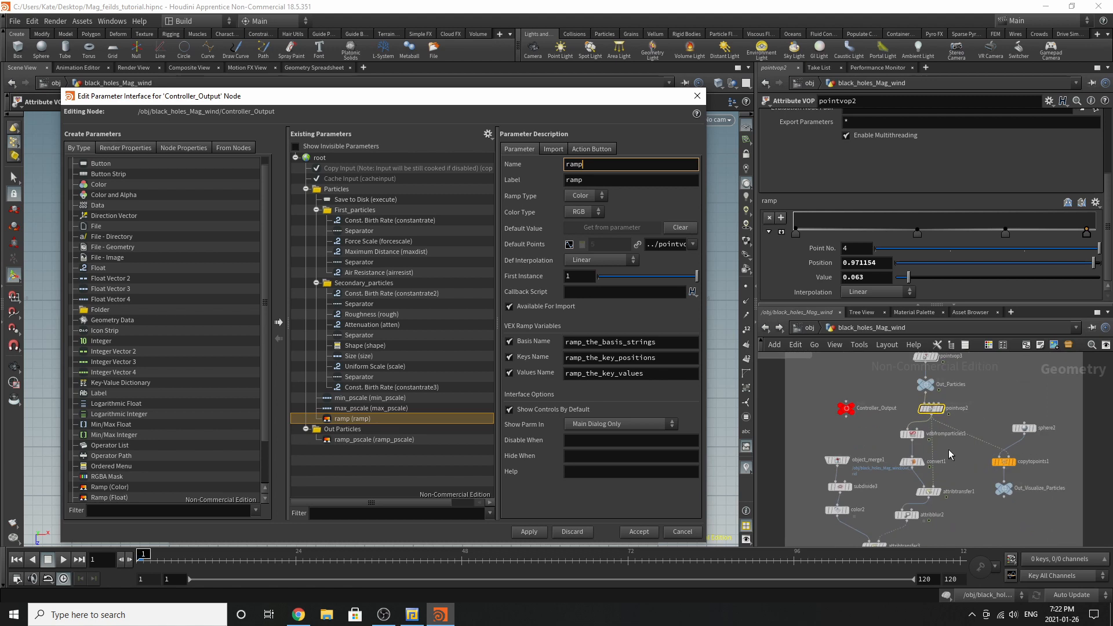
pyautogui.scroll(3, 944, 445)
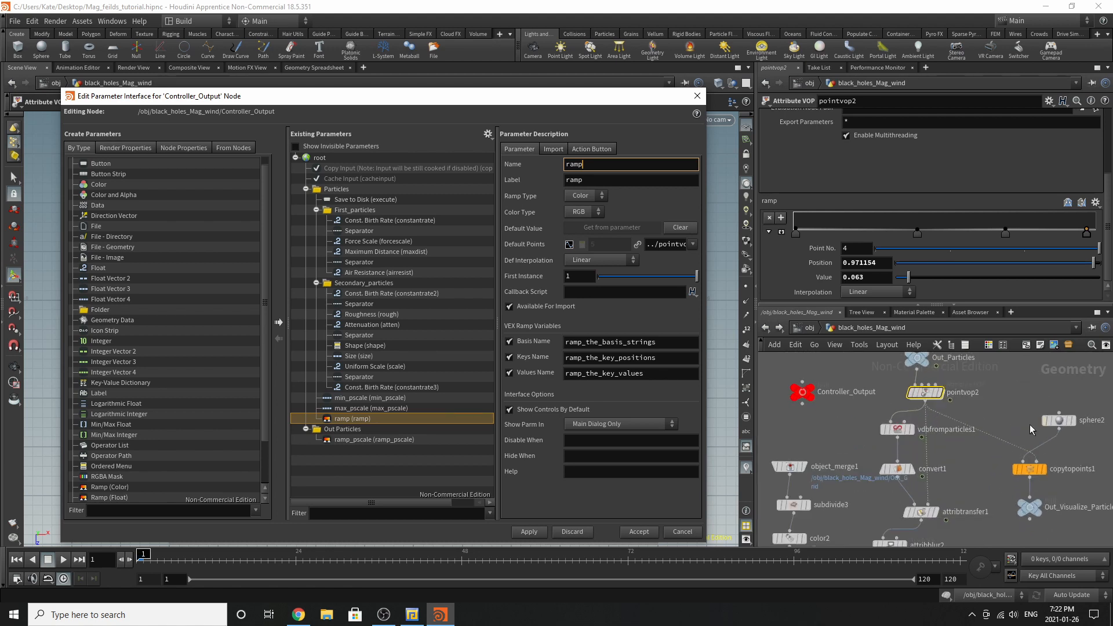
pyautogui.click(905, 431)
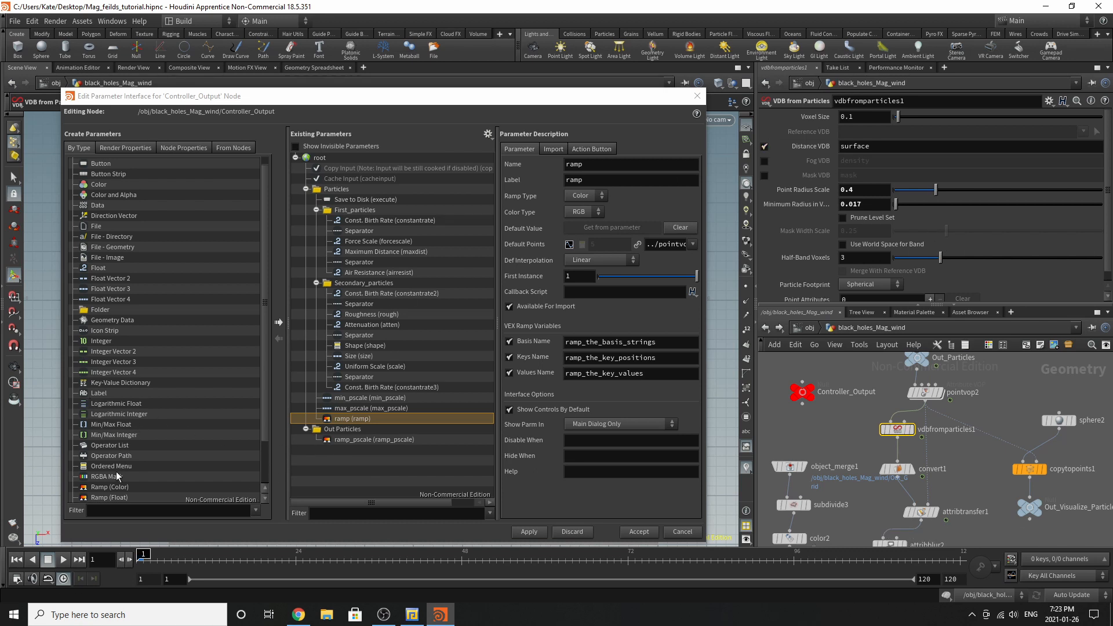
pyautogui.scroll(-2, 131, 478)
pyautogui.moveTo(110, 462); pyautogui.dragTo(368, 444)
pyautogui.click(306, 189)
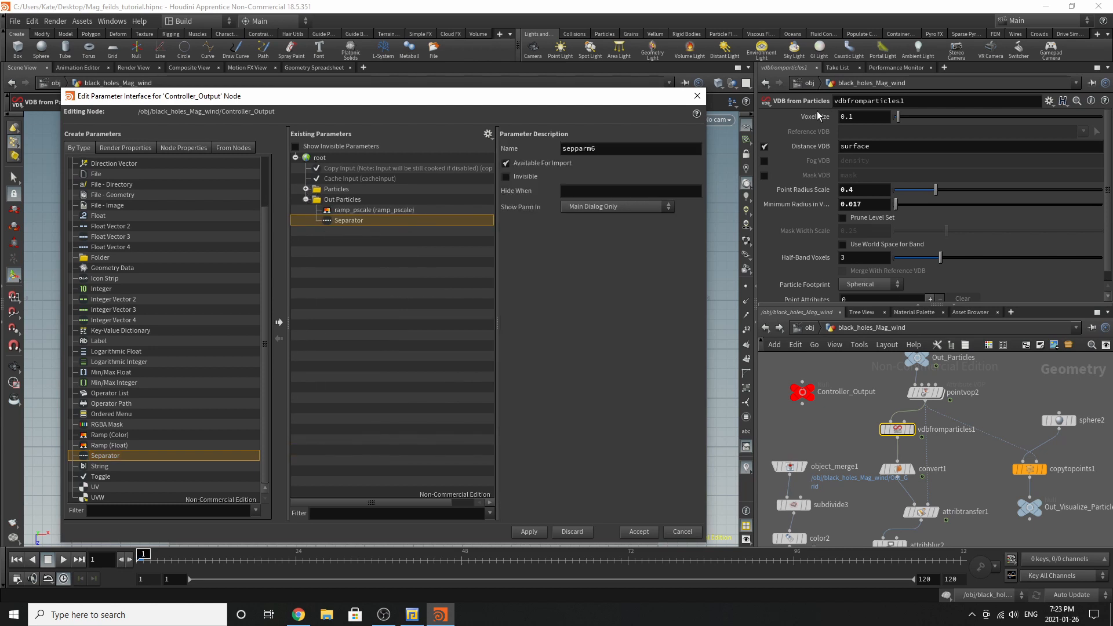
# Add vdbfromparticles1's Voxel Size, Point Radius Scale and Minimum Radius in Voxels to Out Particles, followed by a separator
pyautogui.moveTo(349, 219); pyautogui.dragTo(347, 200)
pyautogui.moveTo(790, 196); pyautogui.dragTo(370, 200)
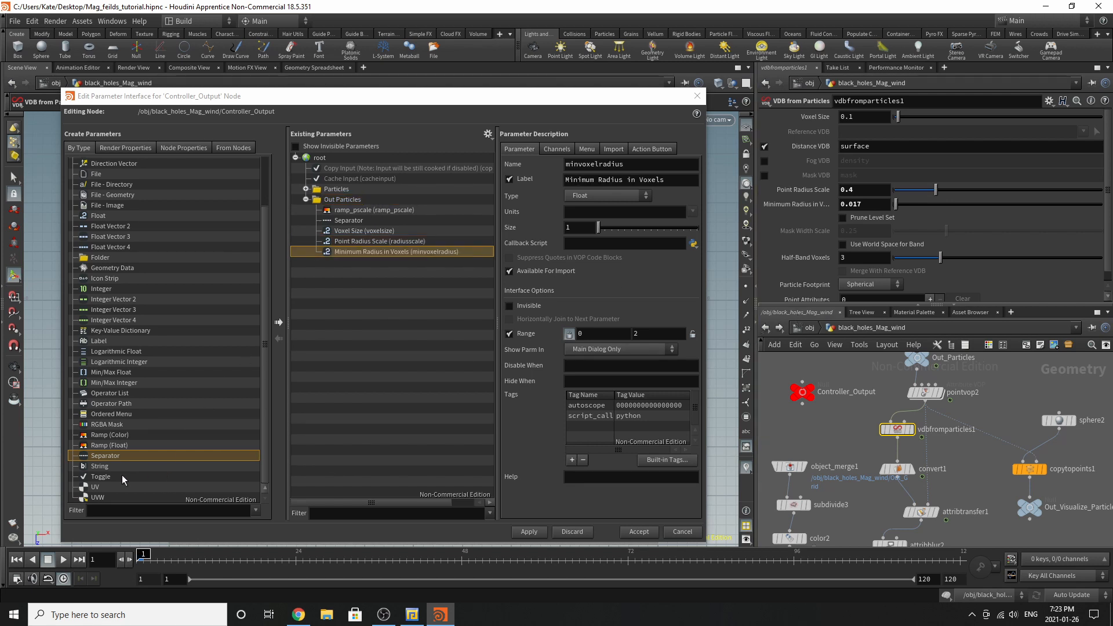
pyautogui.moveTo(113, 456); pyautogui.dragTo(345, 203)
# Add attribtransfer1's Kernel Radius, Distance Threshold and Blend Width to the end of Out Particles, followed by a separator
pyautogui.click(923, 513)
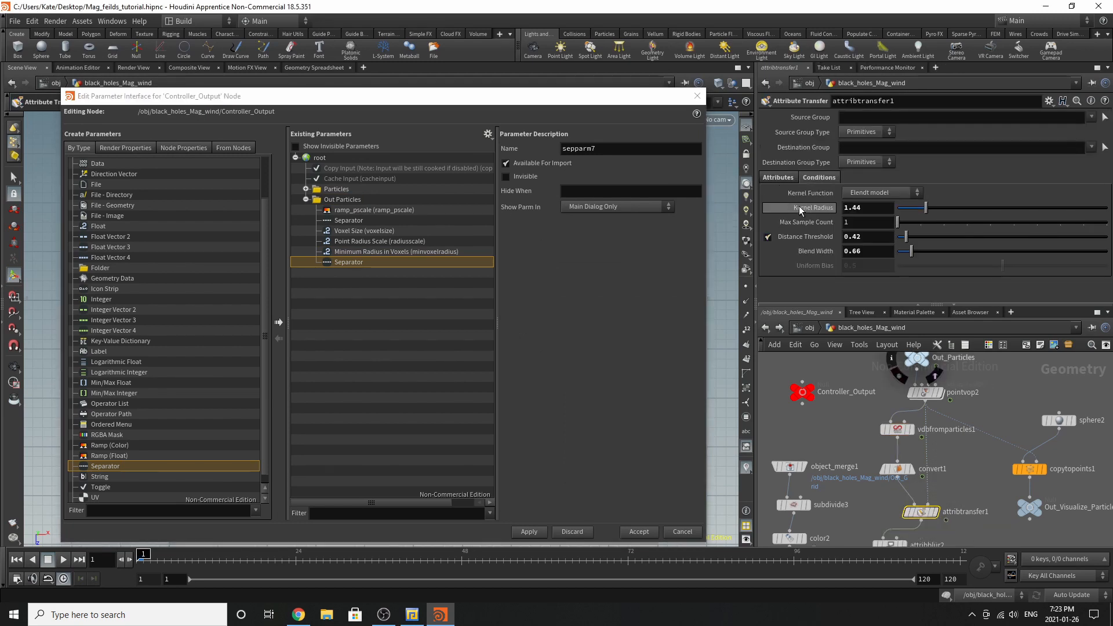
pyautogui.moveTo(799, 207); pyautogui.dragTo(389, 198)
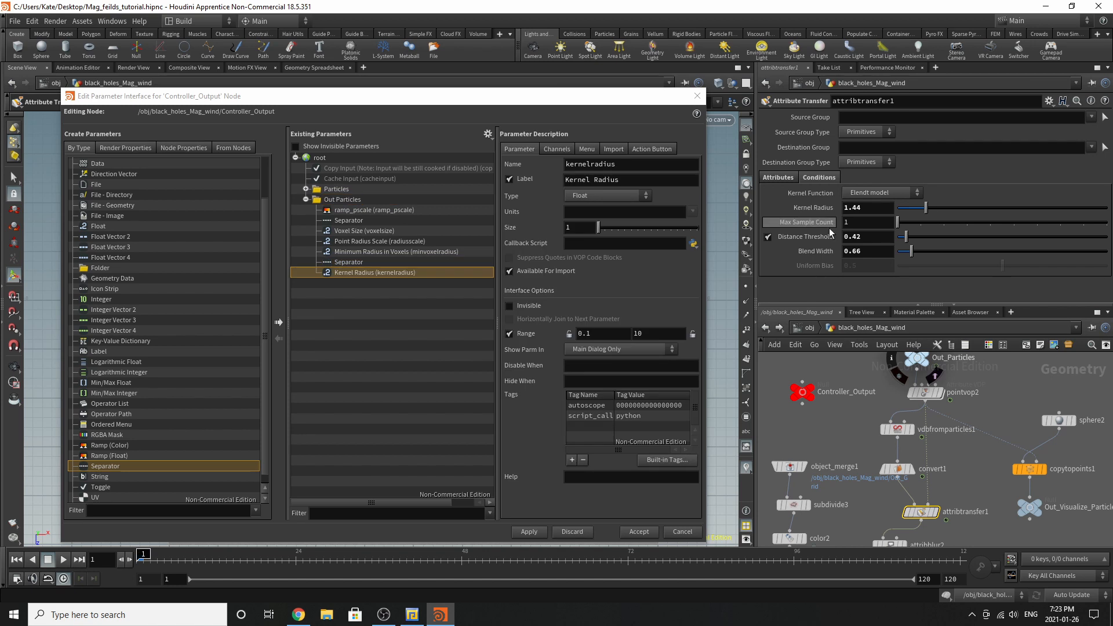
pyautogui.moveTo(810, 238); pyautogui.dragTo(444, 197)
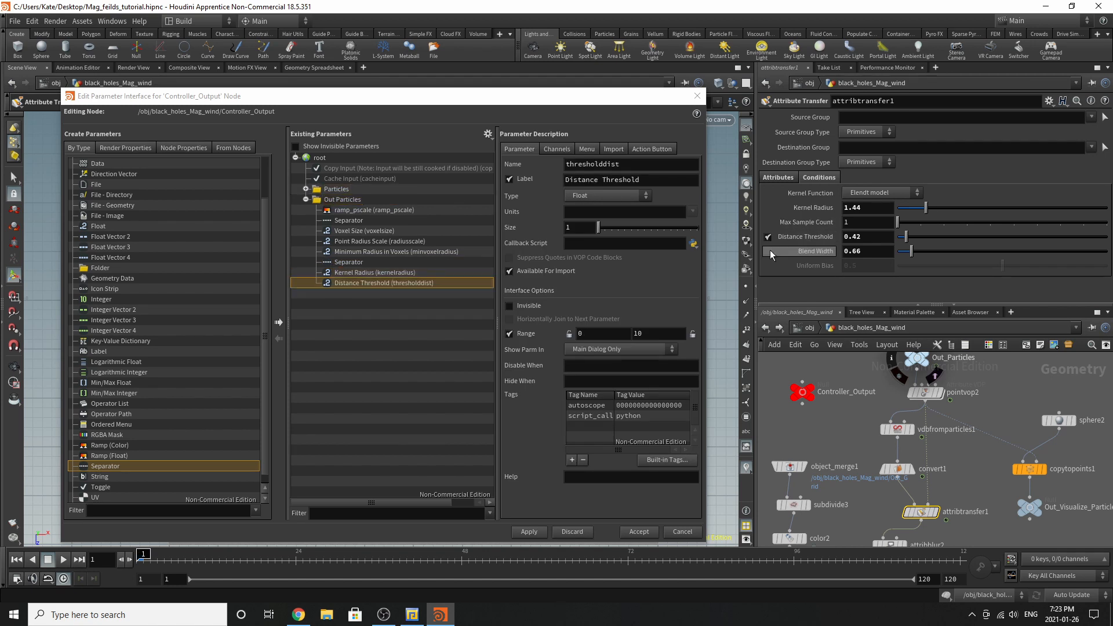
pyautogui.moveTo(770, 253); pyautogui.dragTo(427, 200)
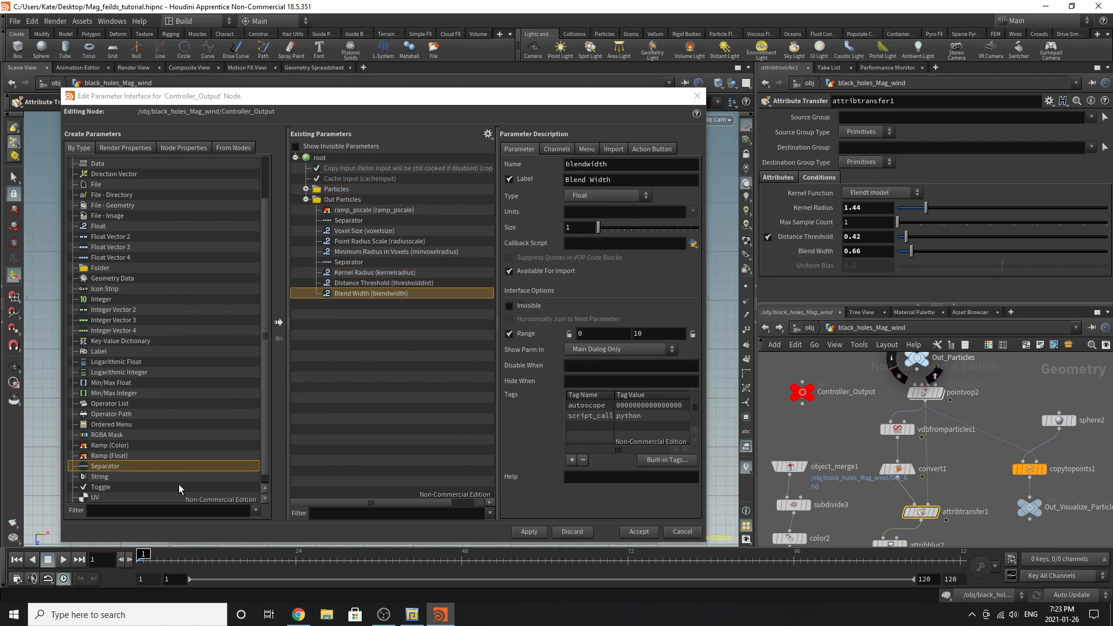
pyautogui.moveTo(100, 476); pyautogui.dragTo(346, 197)
# Add attribtransfer3's Distance Threshold and Blend Width below the last separator in Out Particles
pyautogui.scroll(-3, 937, 451)
pyautogui.scroll(3, 884, 500)
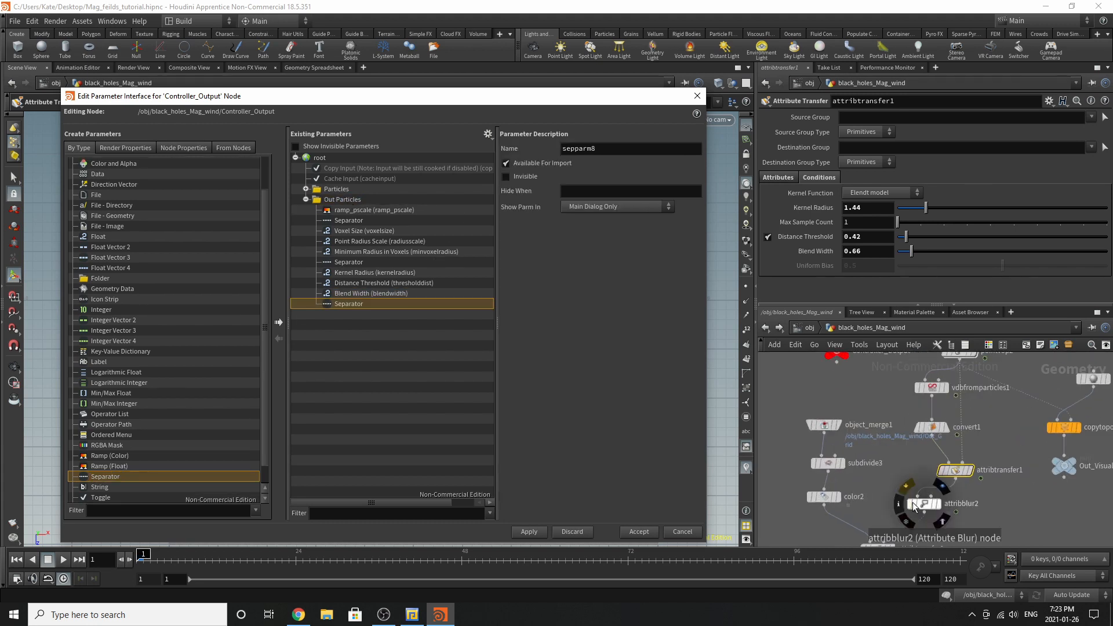
pyautogui.click(920, 503)
pyautogui.click(920, 503)
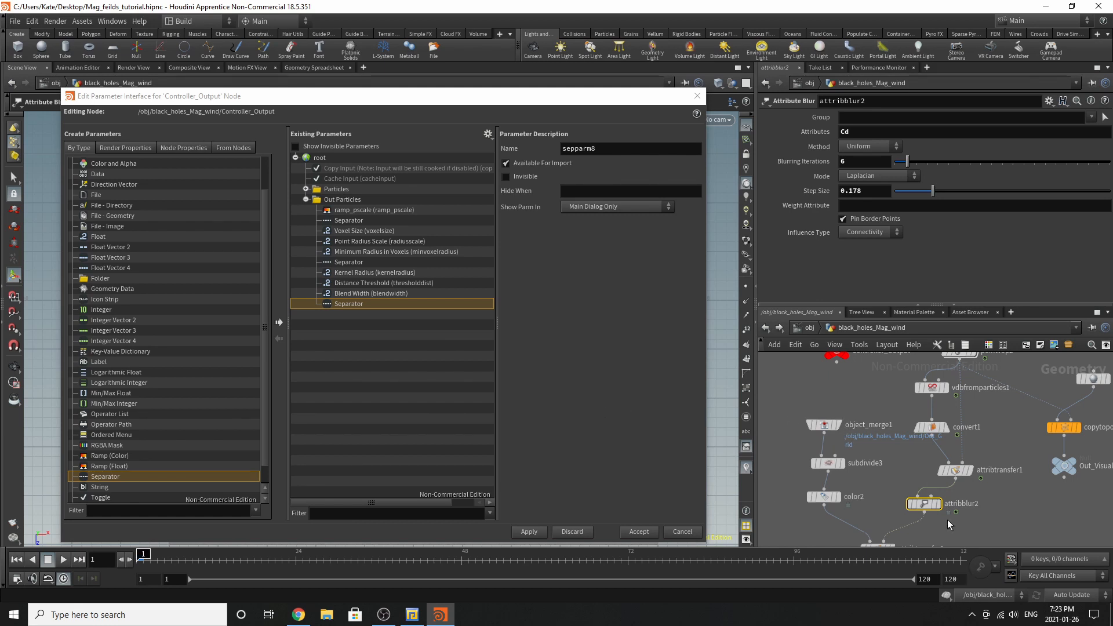
pyautogui.scroll(-3, 931, 442)
pyautogui.scroll(6, 911, 534)
pyautogui.click(875, 494)
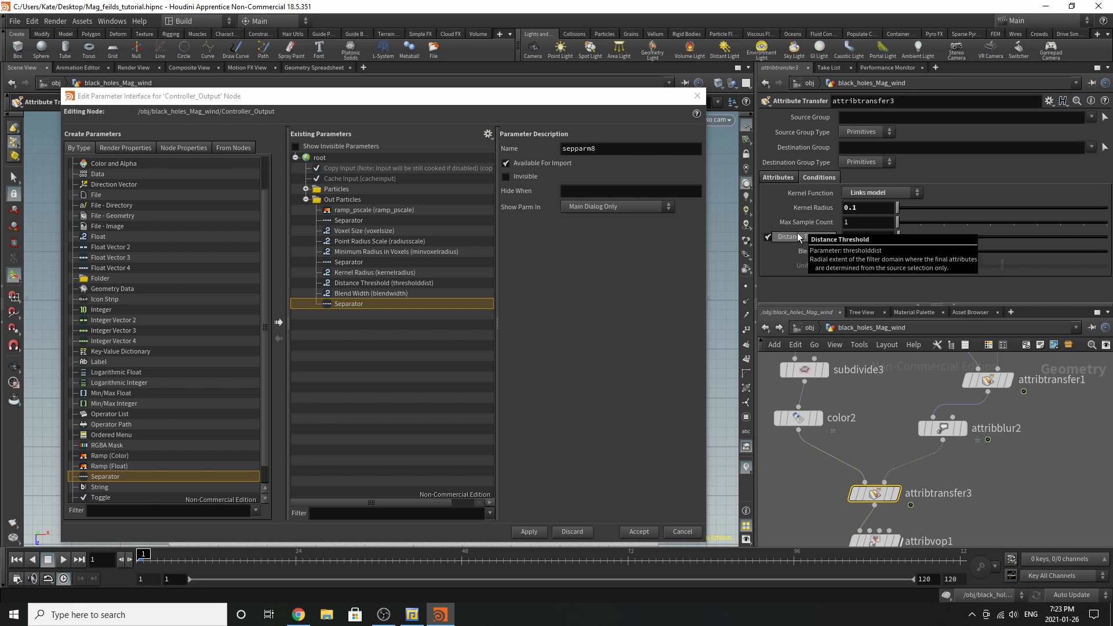
pyautogui.moveTo(798, 233); pyautogui.dragTo(394, 198)
pyautogui.moveTo(810, 252); pyautogui.dragTo(364, 200)
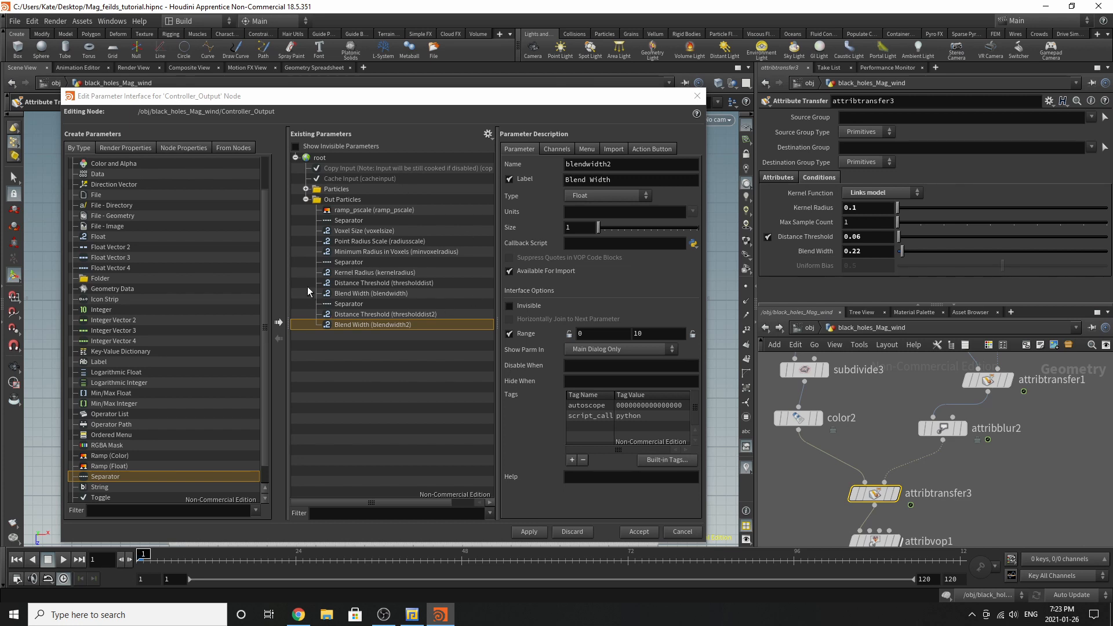
# Insert a new folder in Out Particles and move both attribute-transfer parameter groups with their separators into it
pyautogui.scroll(2, 99, 455)
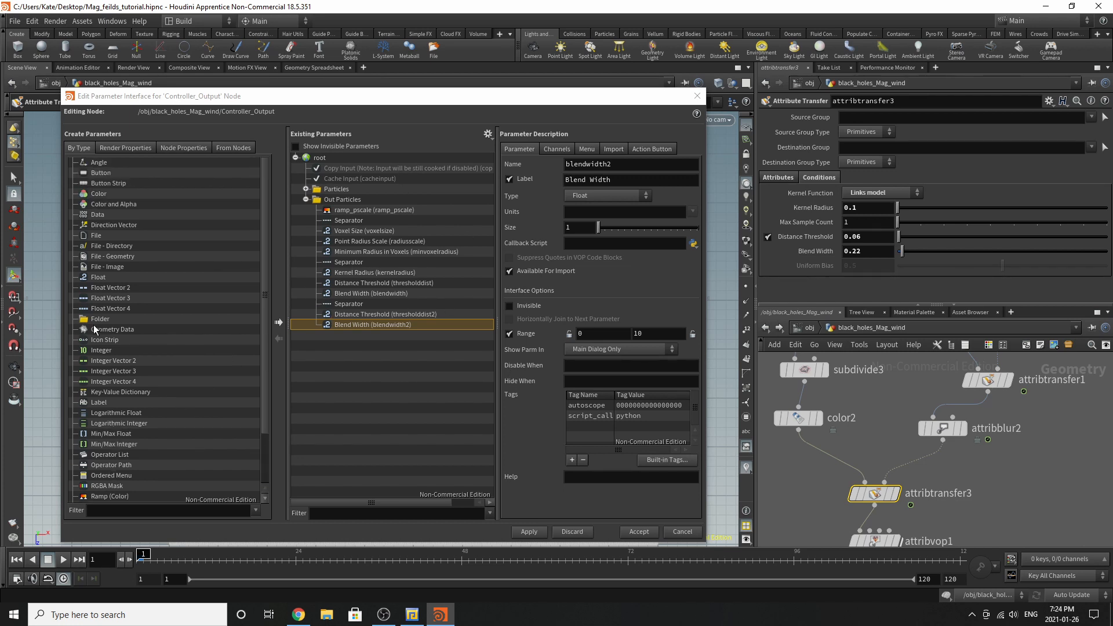
pyautogui.moveTo(96, 320); pyautogui.dragTo(386, 198)
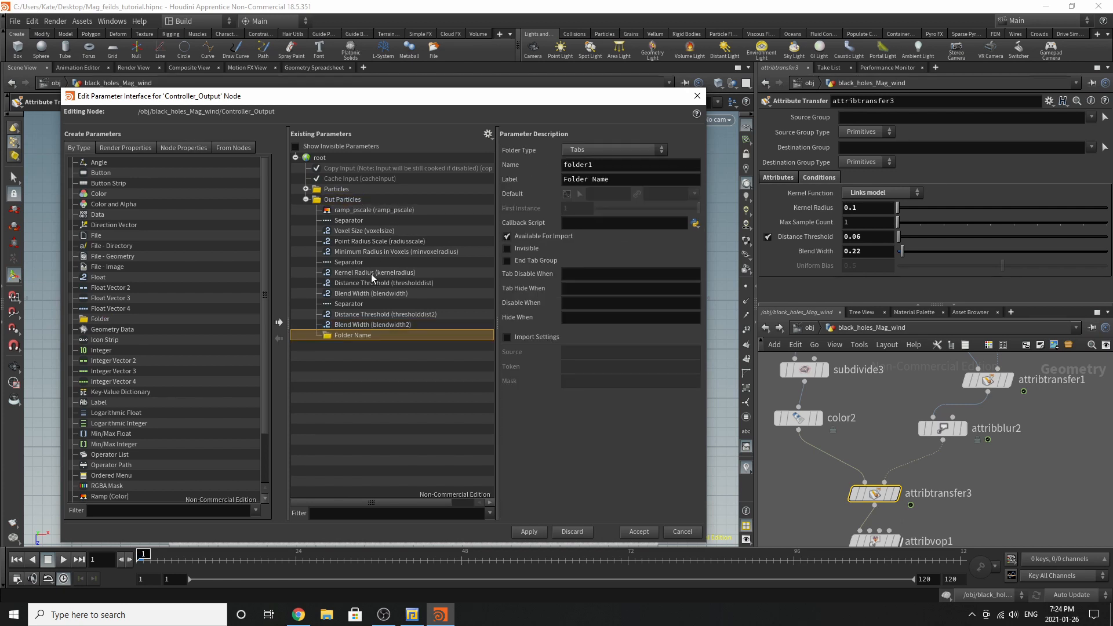
pyautogui.click(361, 261)
pyautogui.keyDown('shift'); pyautogui.click(388, 325); pyautogui.keyUp('shift')
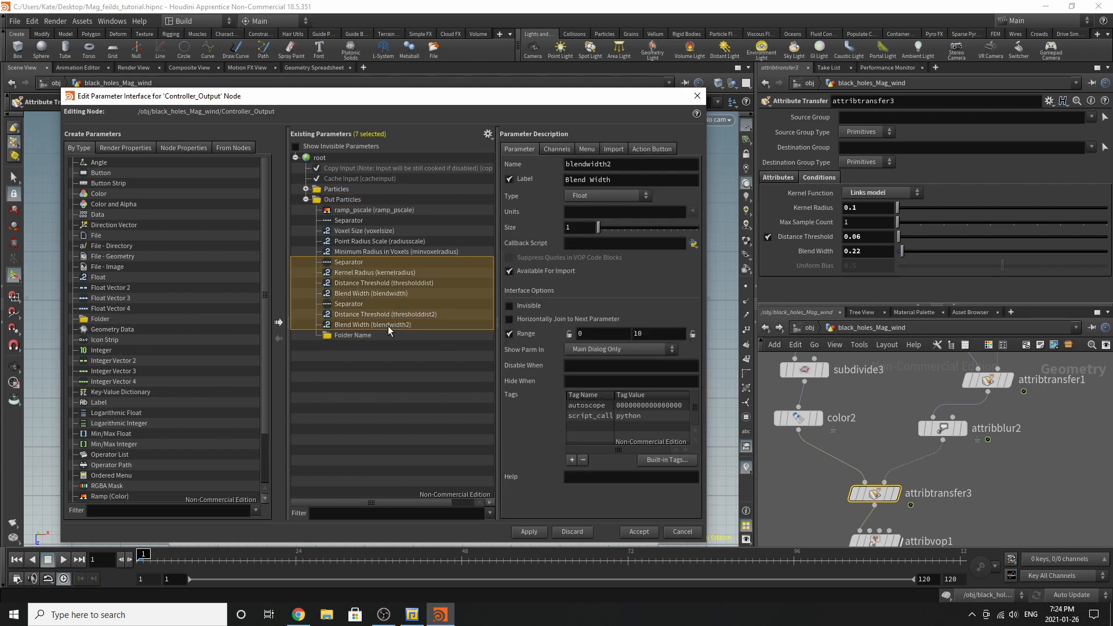
pyautogui.moveTo(346, 263); pyautogui.dragTo(343, 334)
pyautogui.click(349, 263)
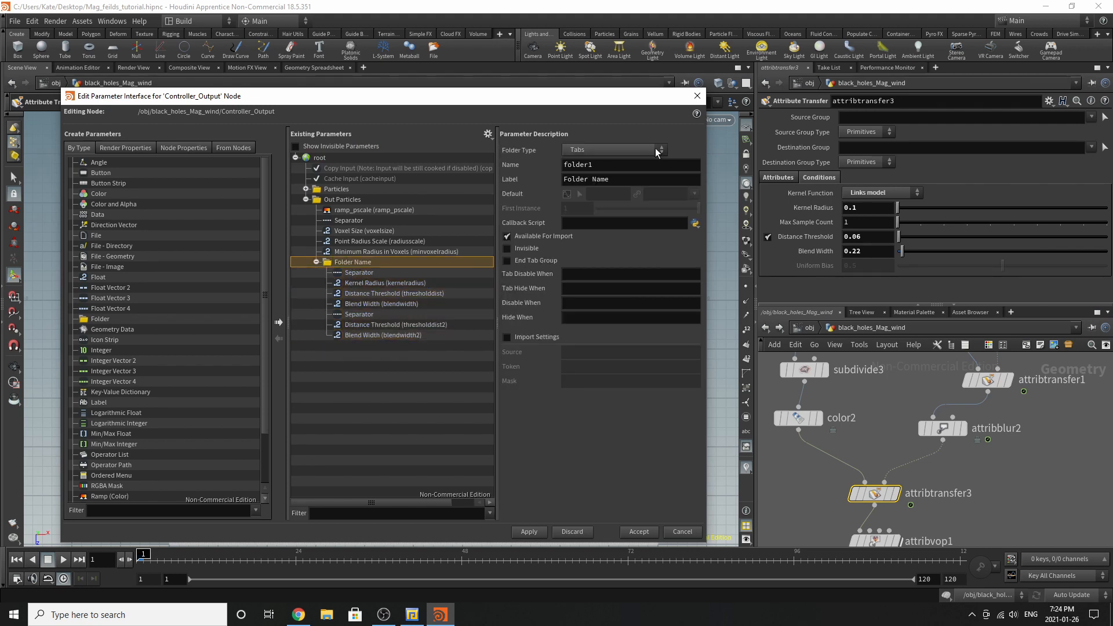
# Set both the name and label of the new folder holding the attribute-transfer parameters to Cd_Transfer
pyautogui.scroll(-3, 842, 427)
pyautogui.doubleClick(579, 165)
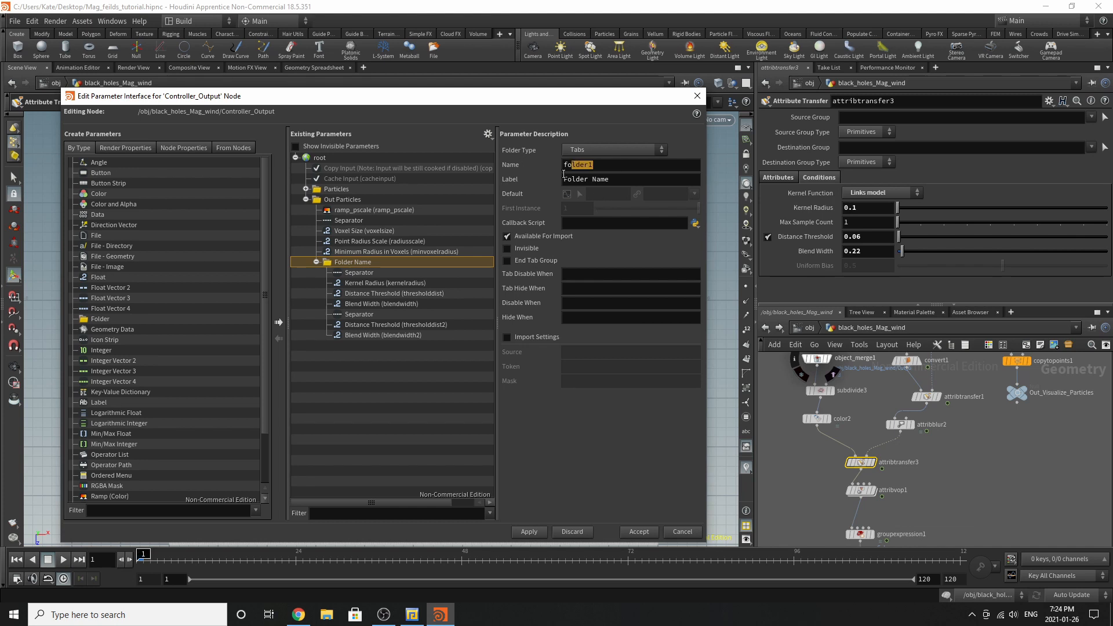
pyautogui.write('Cd')
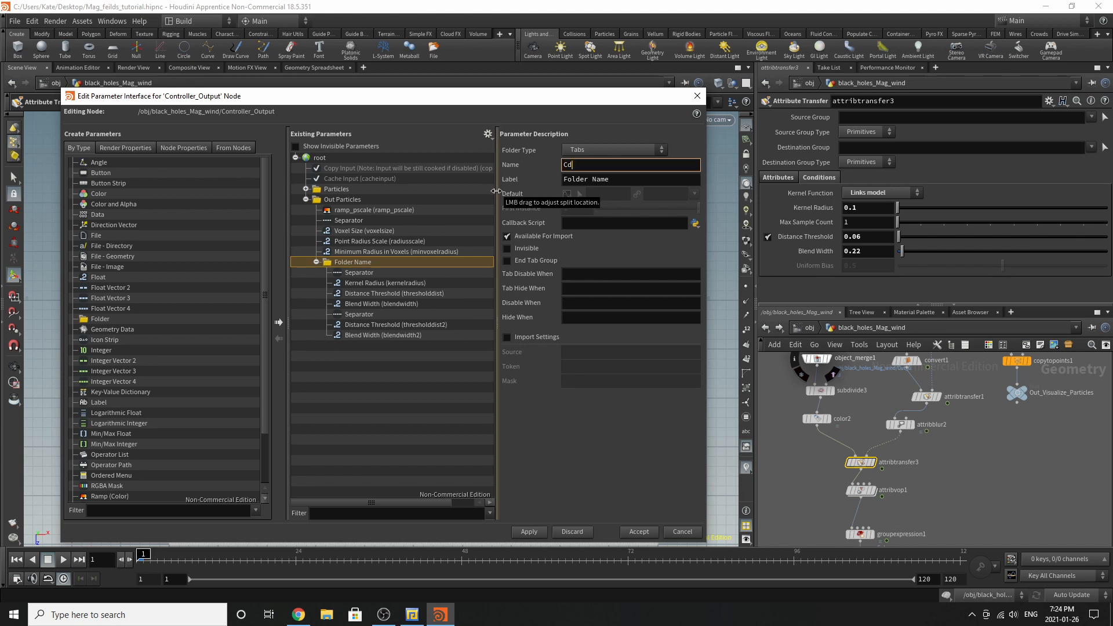
pyautogui.write('_Transfer')
pyautogui.press('Return')
pyautogui.hotkey('ctrl', 'c')
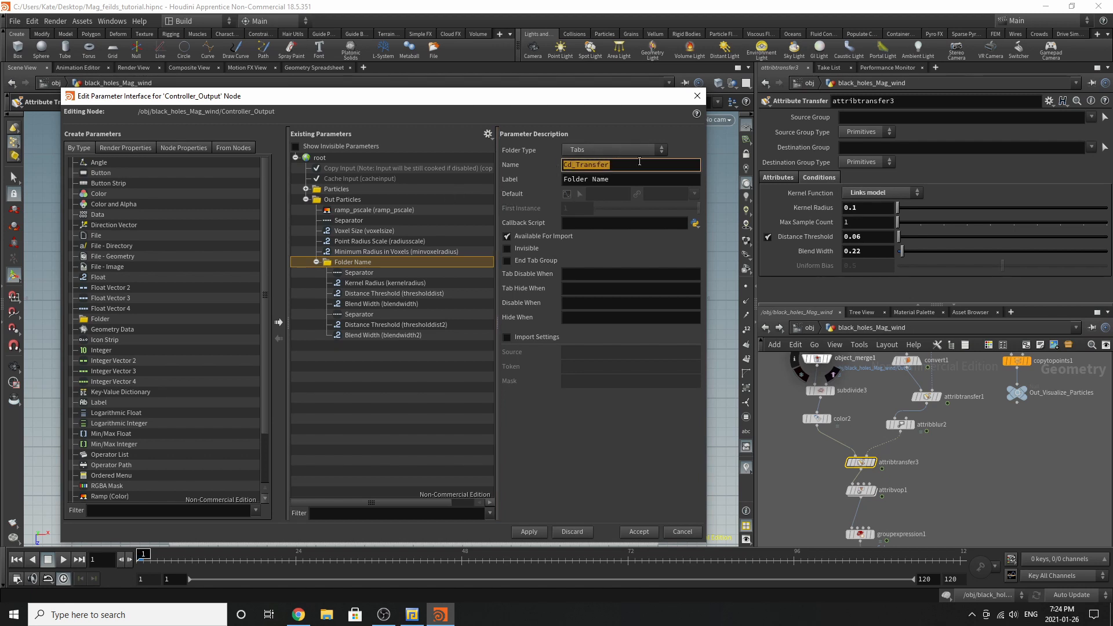
pyautogui.press('Tab')
pyautogui.hotkey('ctrl', 'v')
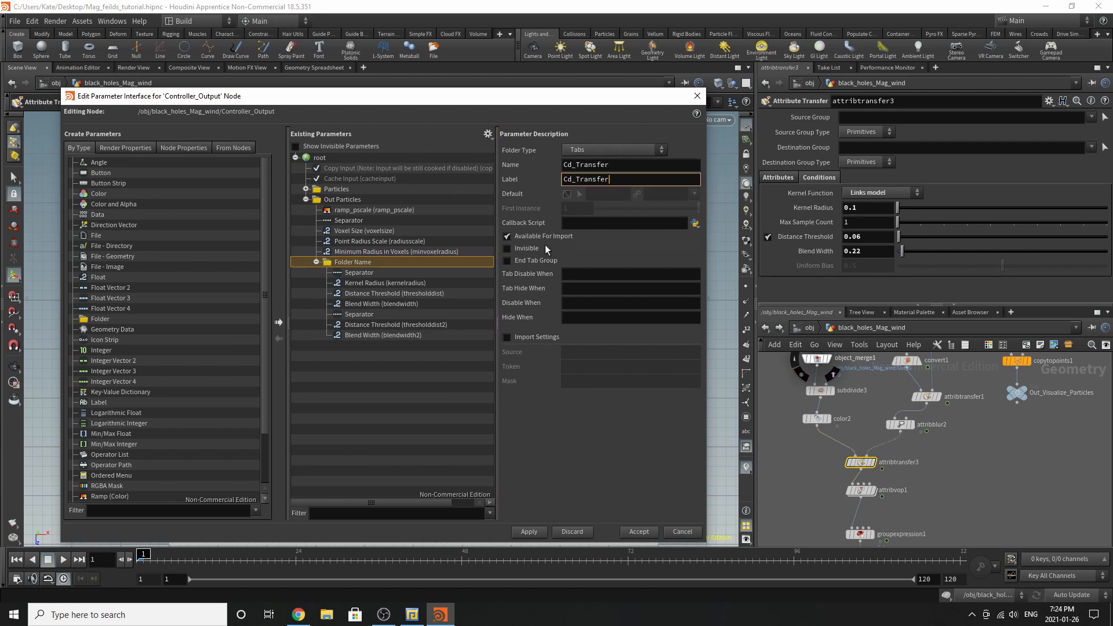
pyautogui.press('Return')
# Set both the name and label of the Point Radius Scale parameter to radius_Voxel
pyautogui.click(372, 228)
pyautogui.click(378, 242)
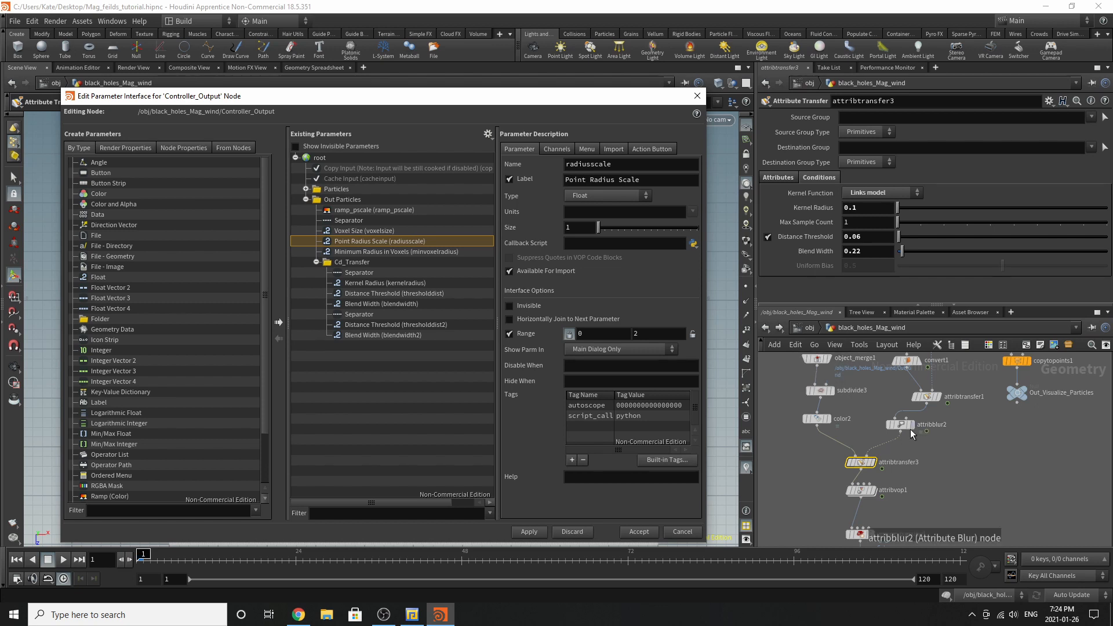
pyautogui.scroll(-5, 910, 431)
pyautogui.scroll(7, 930, 384)
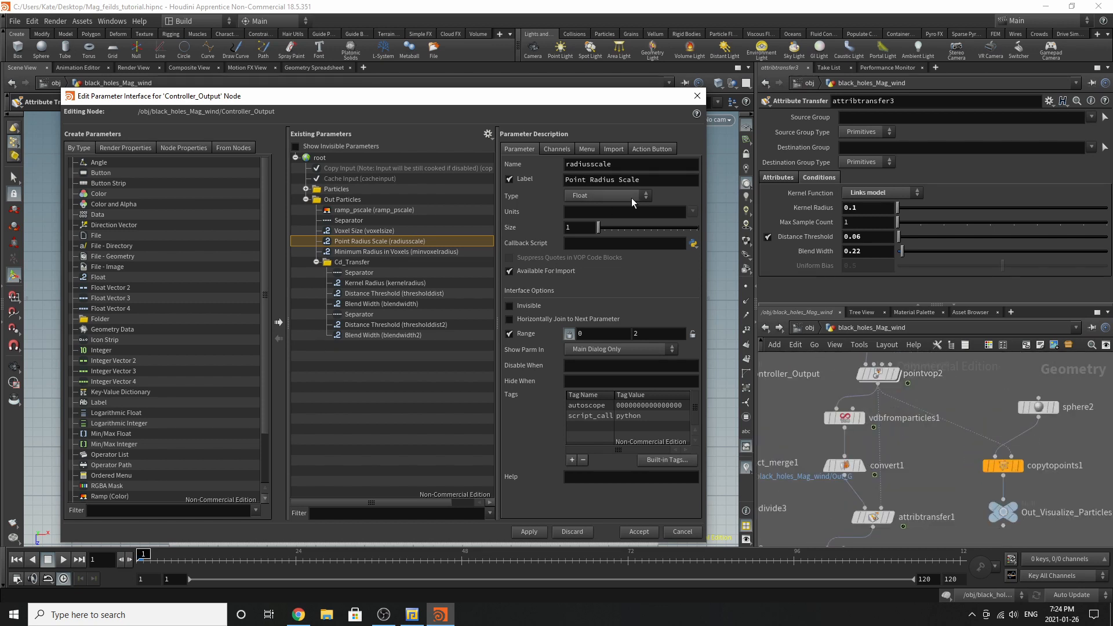
pyautogui.moveTo(648, 171); pyautogui.dragTo(590, 171)
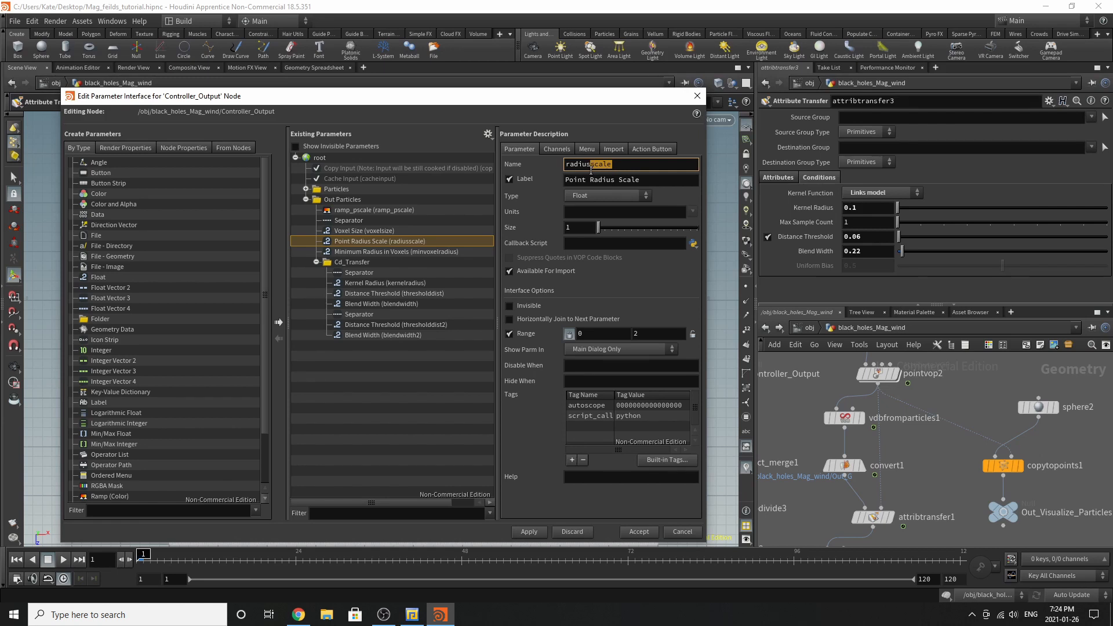
pyautogui.write('_Voxel')
pyautogui.press('Return')
pyautogui.hotkey('ctrl', 'c')
pyautogui.press('Tab')
pyautogui.hotkey('ctrl', 'v')
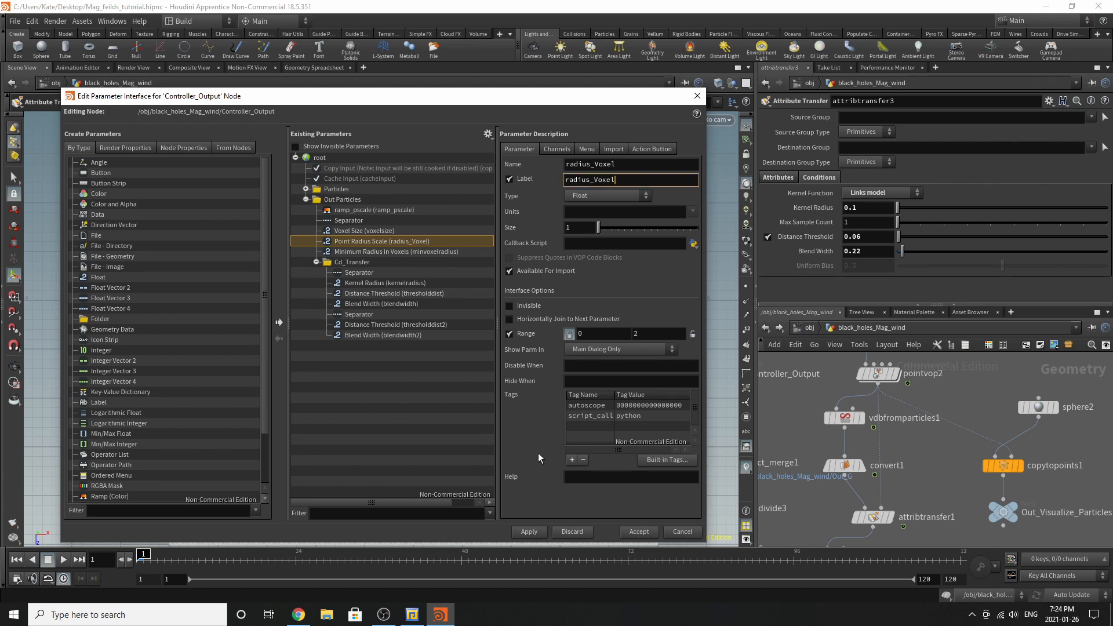
pyautogui.press('Return')
# Set both the name and label of the Kernel Radius parameter in Cd_Transfer to radius_Cd
pyautogui.click(385, 251)
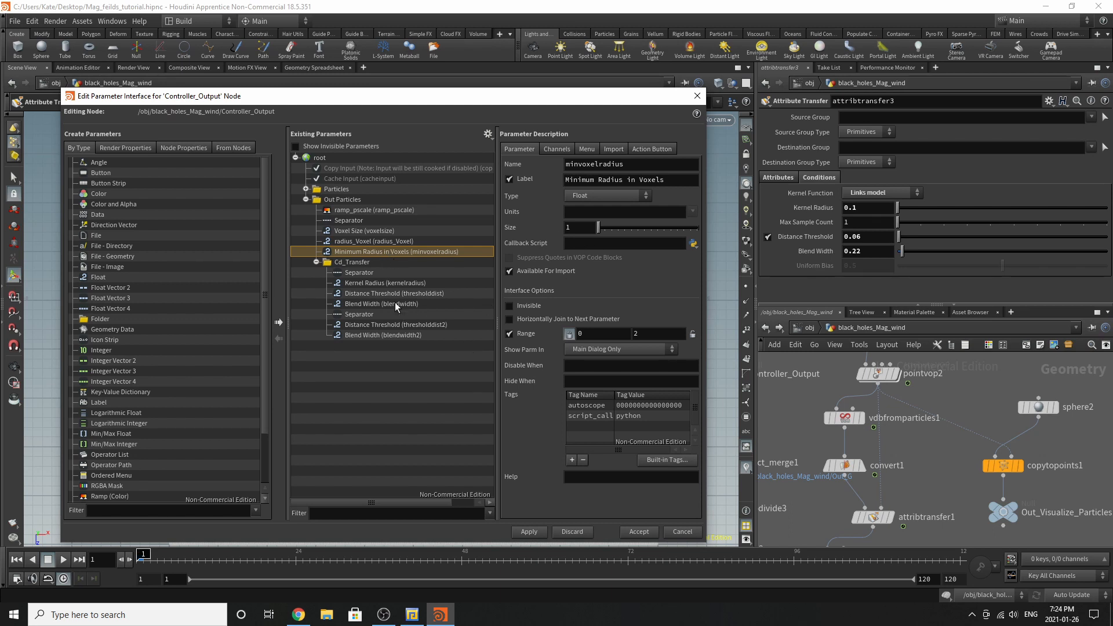
pyautogui.click(393, 283)
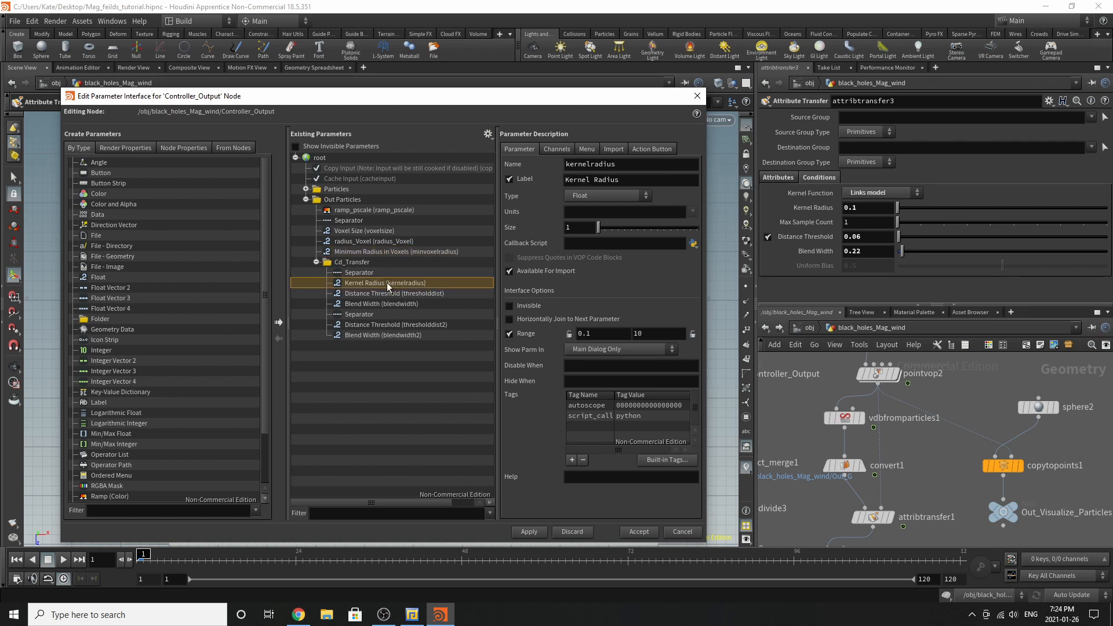
pyautogui.click(648, 165)
pyautogui.write('_Cd')
pyautogui.moveTo(589, 164); pyautogui.dragTo(494, 171)
pyautogui.press('BackSpace')
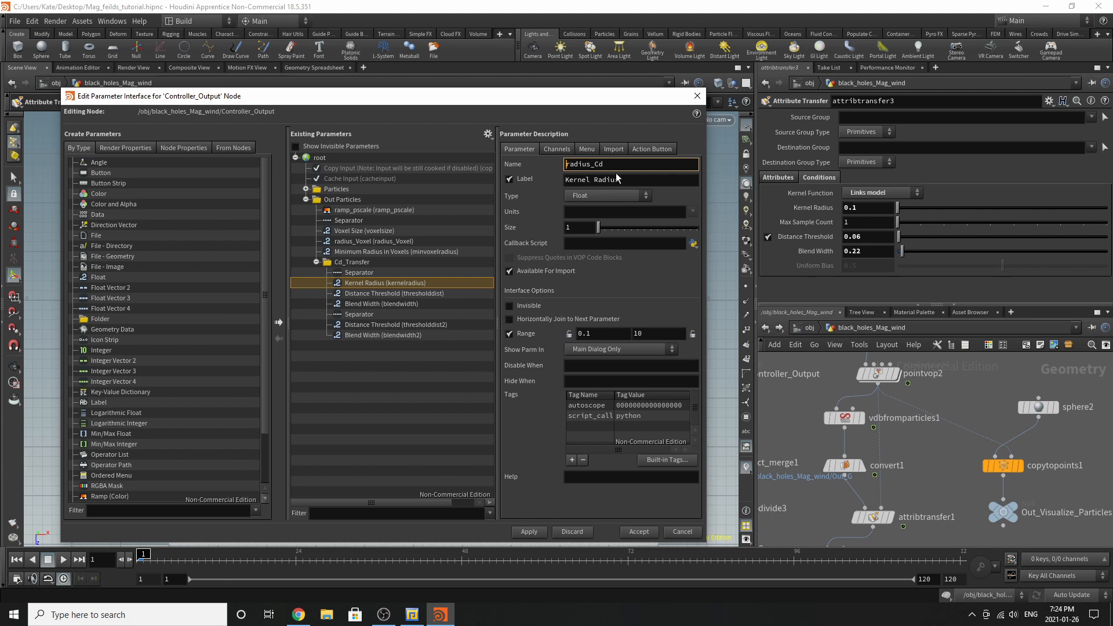
pyautogui.hotkey('ctrl', 'a')
pyautogui.hotkey('ctrl', 'c')
pyautogui.tripleClick(627, 176)
pyautogui.hotkey('ctrl', 'v')
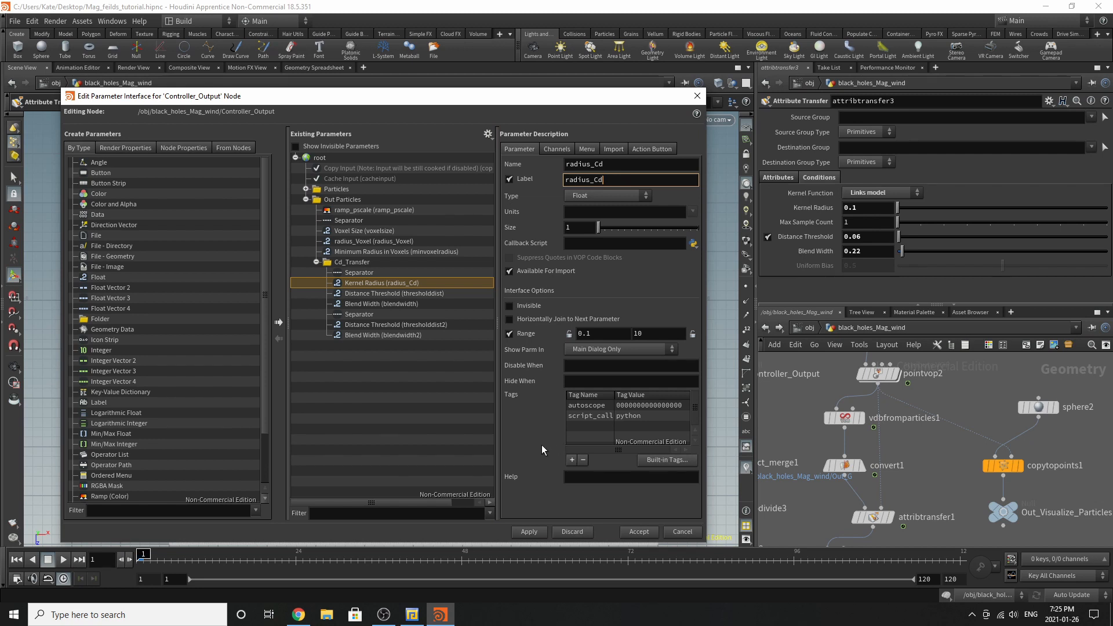
pyautogui.press('Return')
# Name the second Distance Threshold in Cd_Transfer Distance_Threshold_sec_Cd and extend its label to Distance Threshold_sec_Cd
pyautogui.click(367, 297)
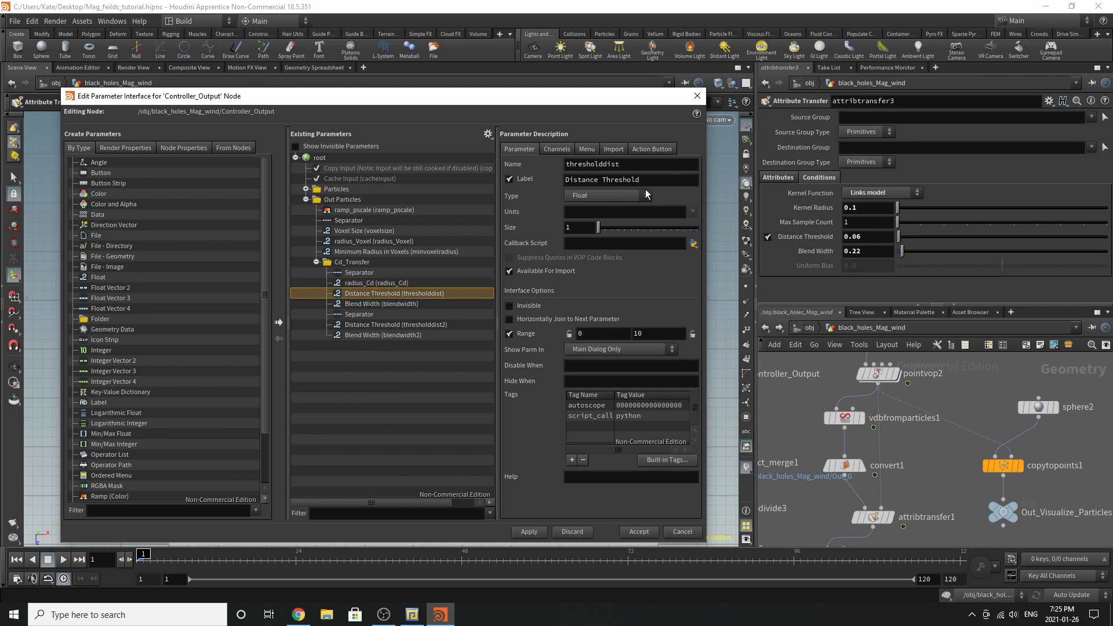
pyautogui.click(367, 318)
pyautogui.click(369, 325)
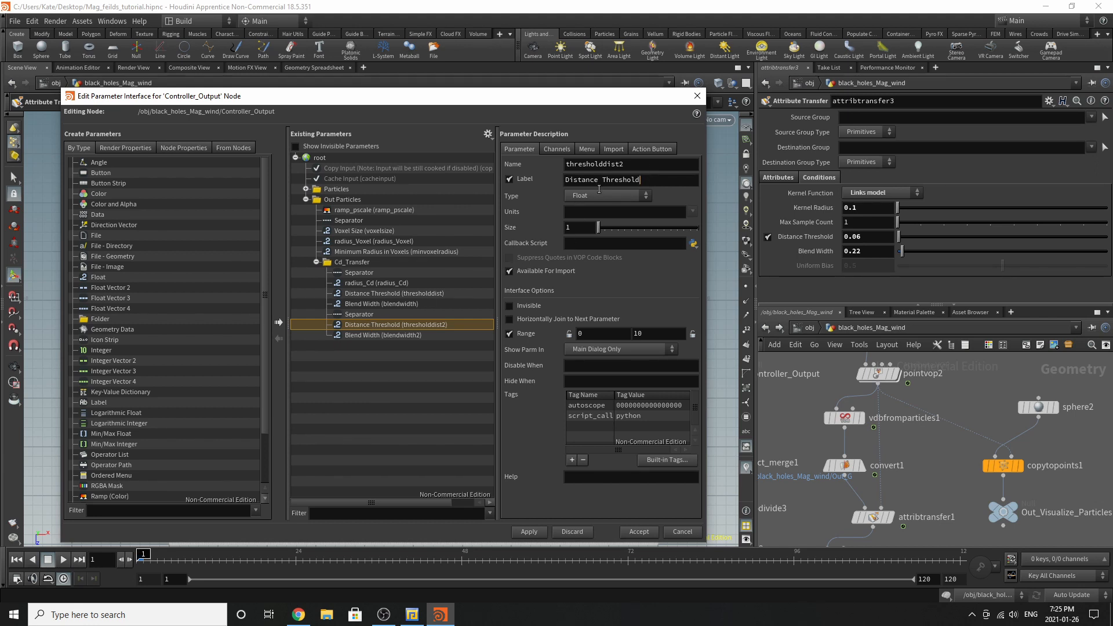
pyautogui.moveTo(599, 189); pyautogui.dragTo(472, 187)
pyautogui.click(638, 165)
pyautogui.moveTo(638, 165); pyautogui.dragTo(447, 145)
pyautogui.write('Distance_Threshold')
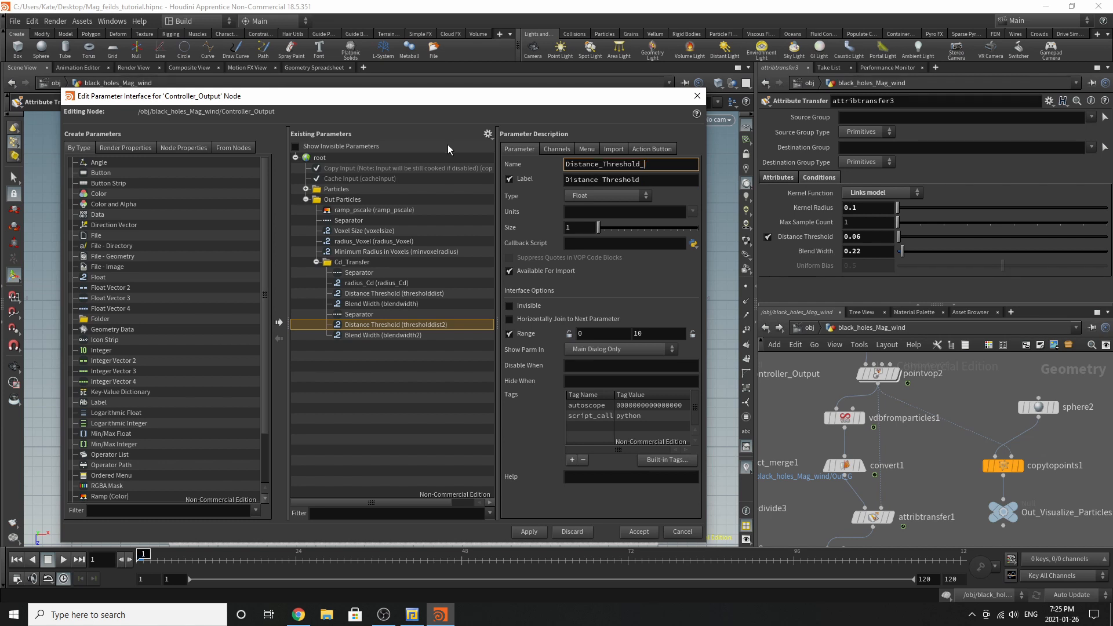
pyautogui.write('_sec_Cd')
pyautogui.moveTo(668, 167); pyautogui.dragTo(640, 168)
pyautogui.hotkey('ctrl', 'c')
pyautogui.click(663, 181)
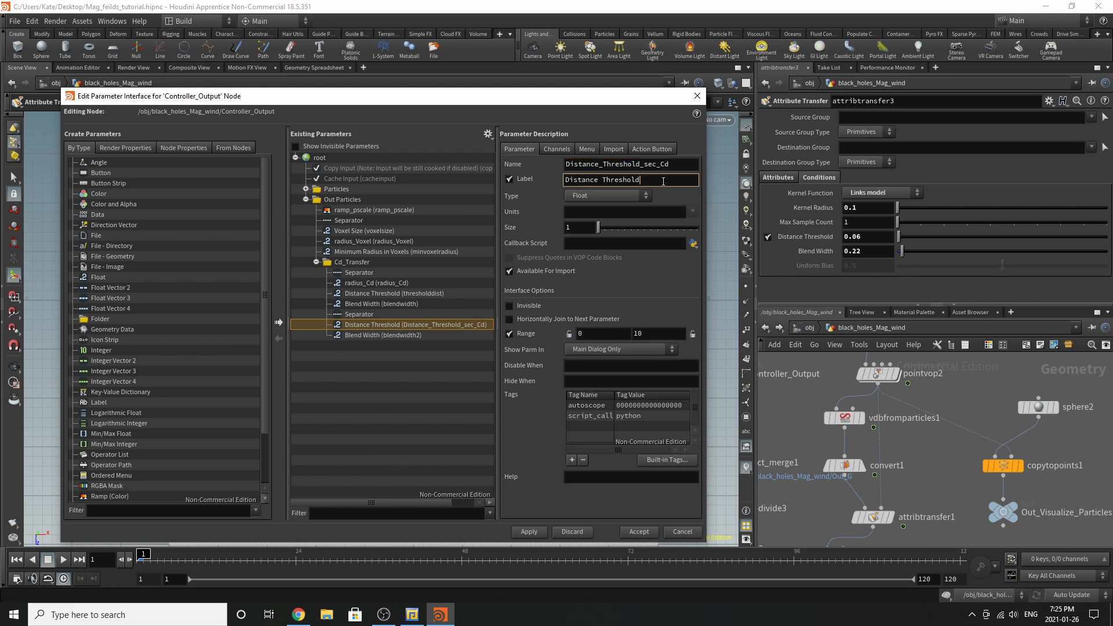
pyautogui.hotkey('ctrl', 'v')
pyautogui.press('Return')
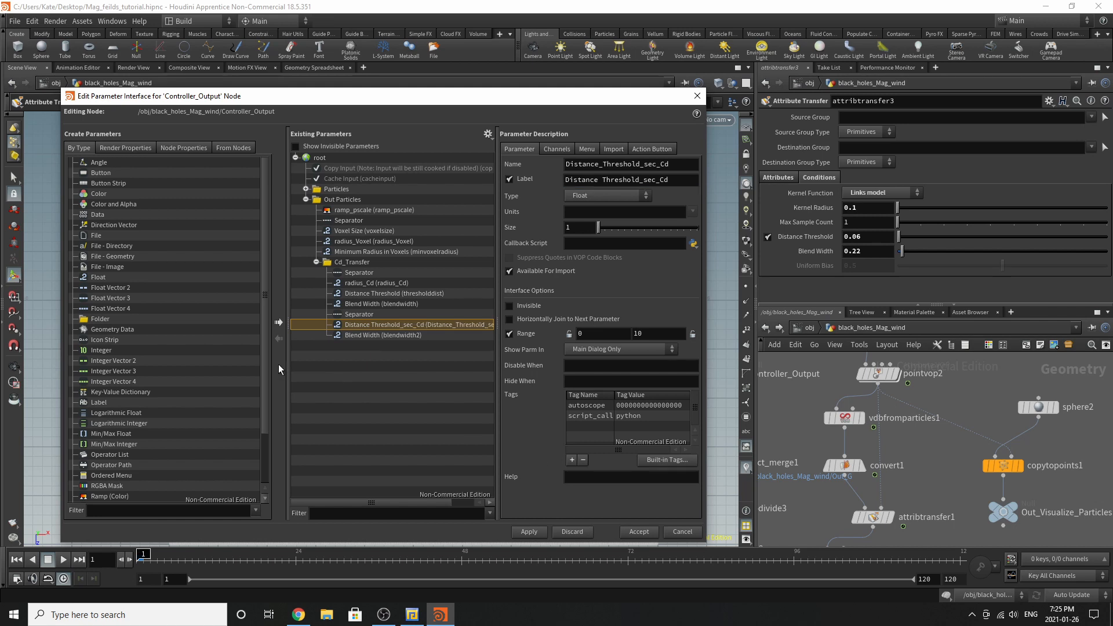
# Collapse Cd_Transfer, insert a folder labelled Final after it in Out Particles, and add attribvop1's color ramp to Final
pyautogui.scroll(-5, 965, 409)
pyautogui.scroll(6, 913, 526)
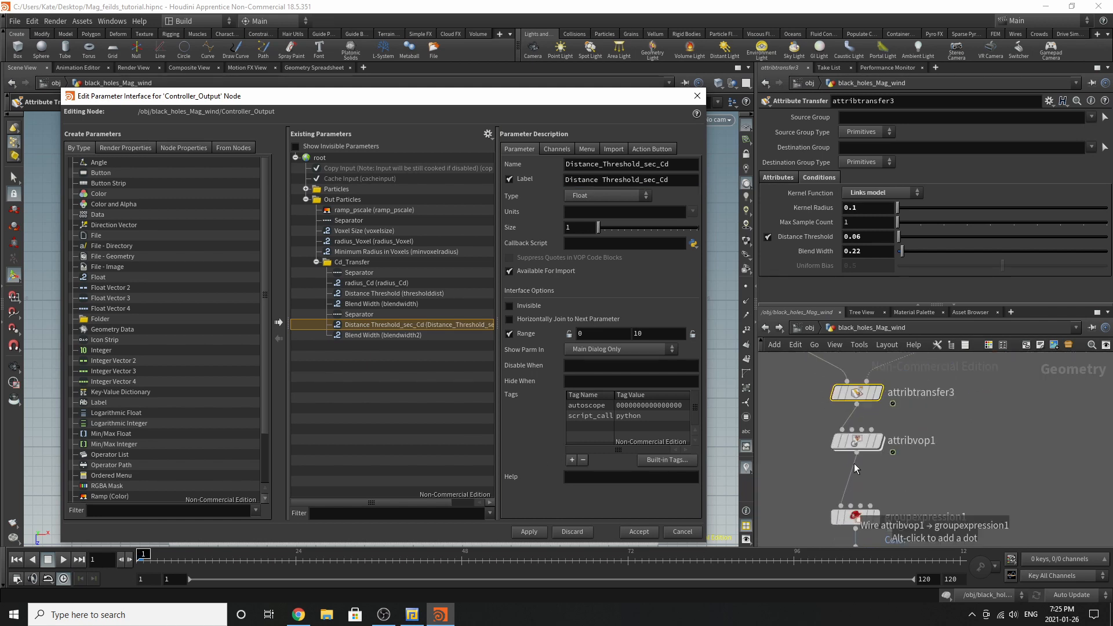
pyautogui.click(857, 447)
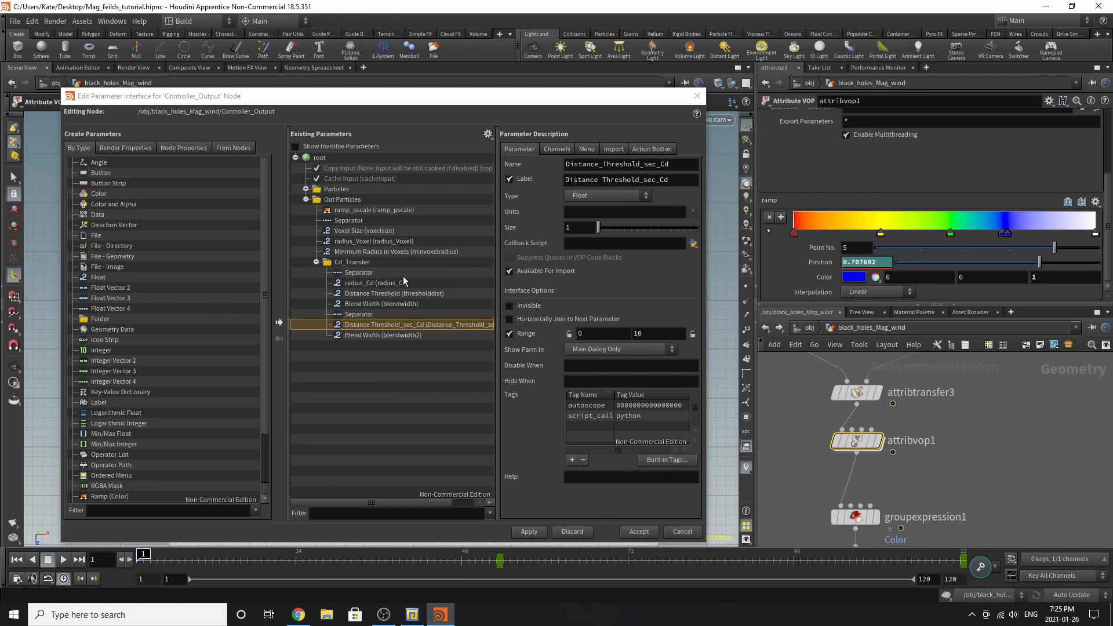
pyautogui.click(318, 263)
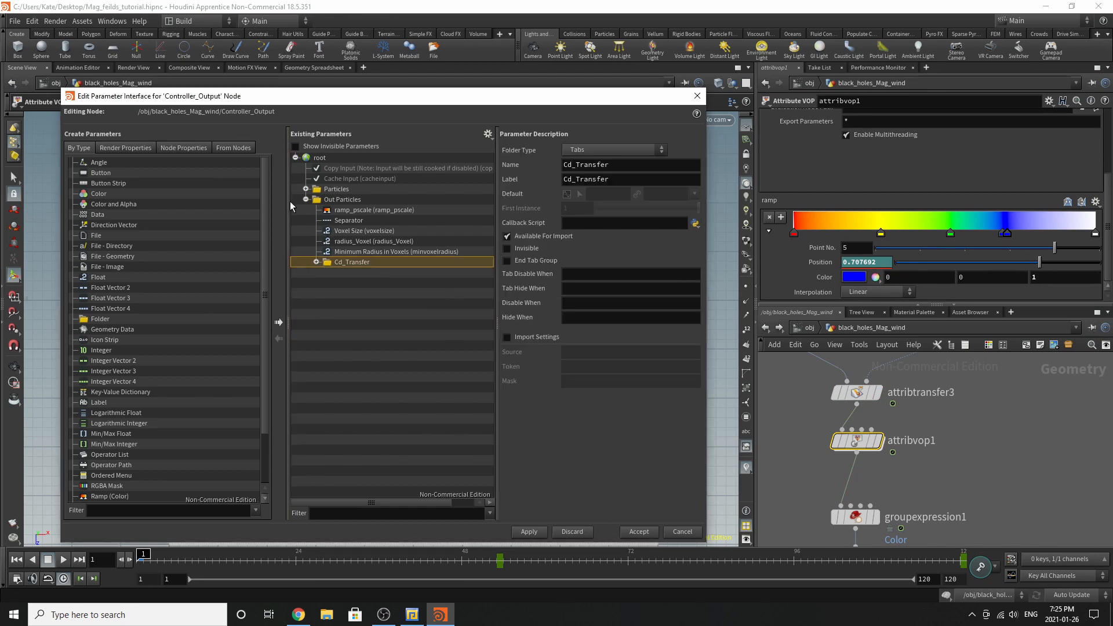
pyautogui.moveTo(101, 319); pyautogui.dragTo(343, 208)
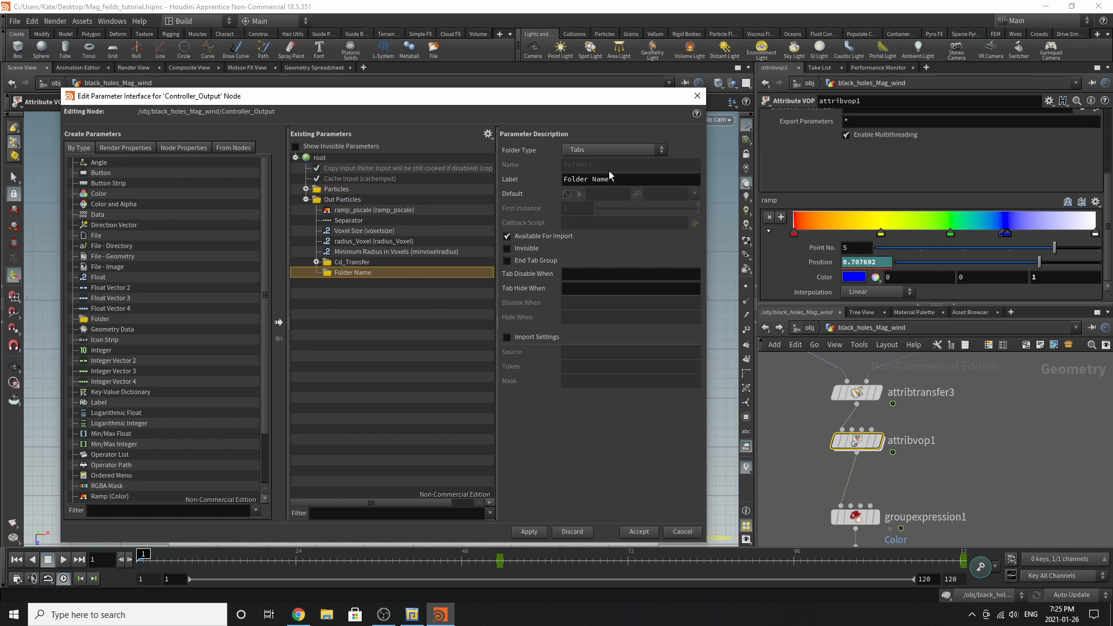
pyautogui.moveTo(602, 180); pyautogui.dragTo(563, 180)
pyautogui.moveTo(633, 179); pyautogui.dragTo(474, 175)
pyautogui.write('Fin')
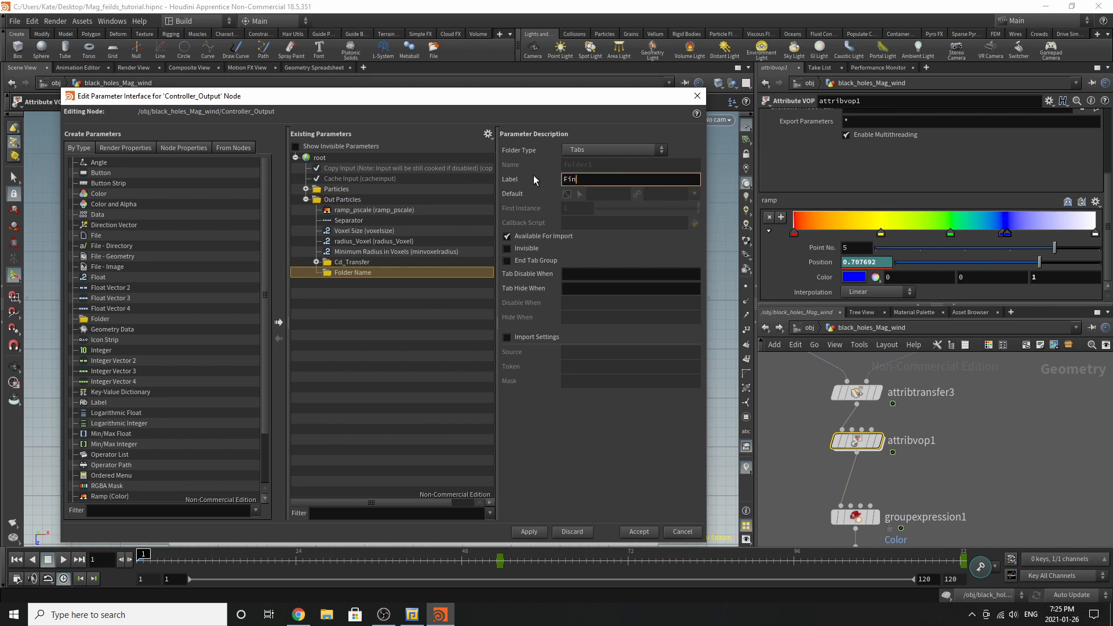
pyautogui.write('al')
pyautogui.press('Return')
pyautogui.moveTo(770, 200); pyautogui.dragTo(339, 276)
pyautogui.scroll(2, 853, 445)
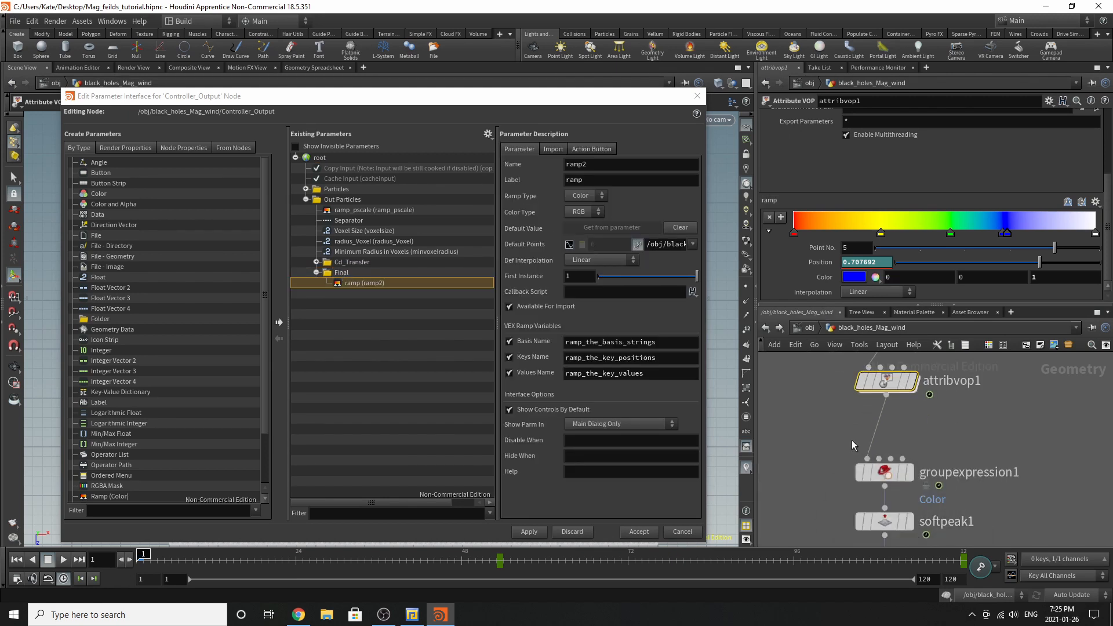
# Add softpeak1's Distance and Soft Radius parameters below the color ramp in the Final folder
pyautogui.scroll(-1, 852, 445)
pyautogui.click(879, 467)
pyautogui.scroll(-3, 897, 381)
pyautogui.scroll(2, 882, 445)
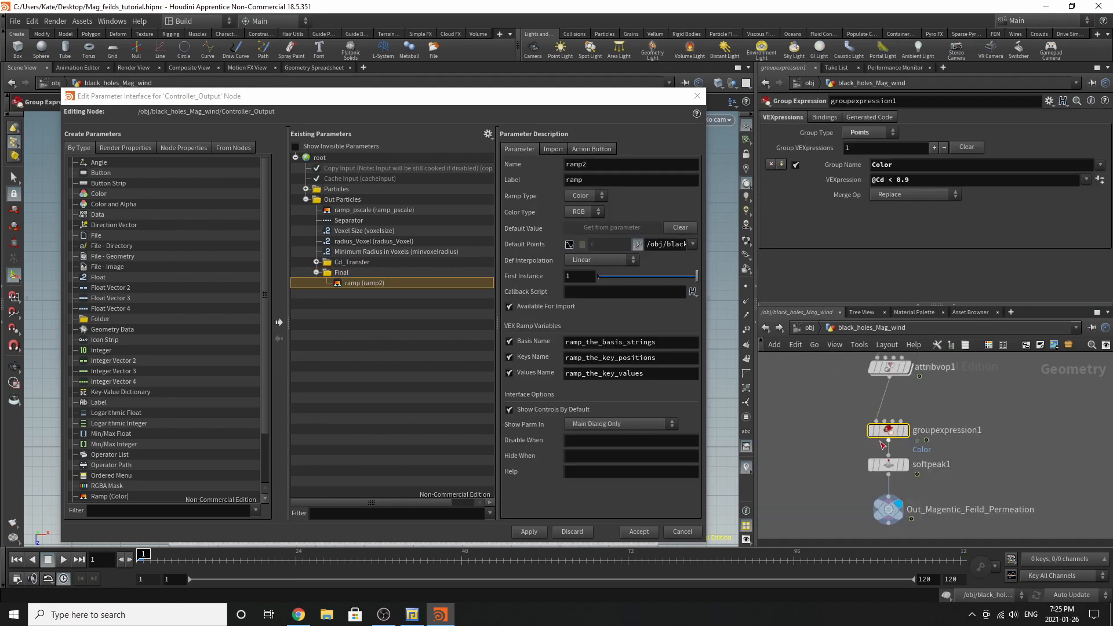
pyautogui.click(887, 467)
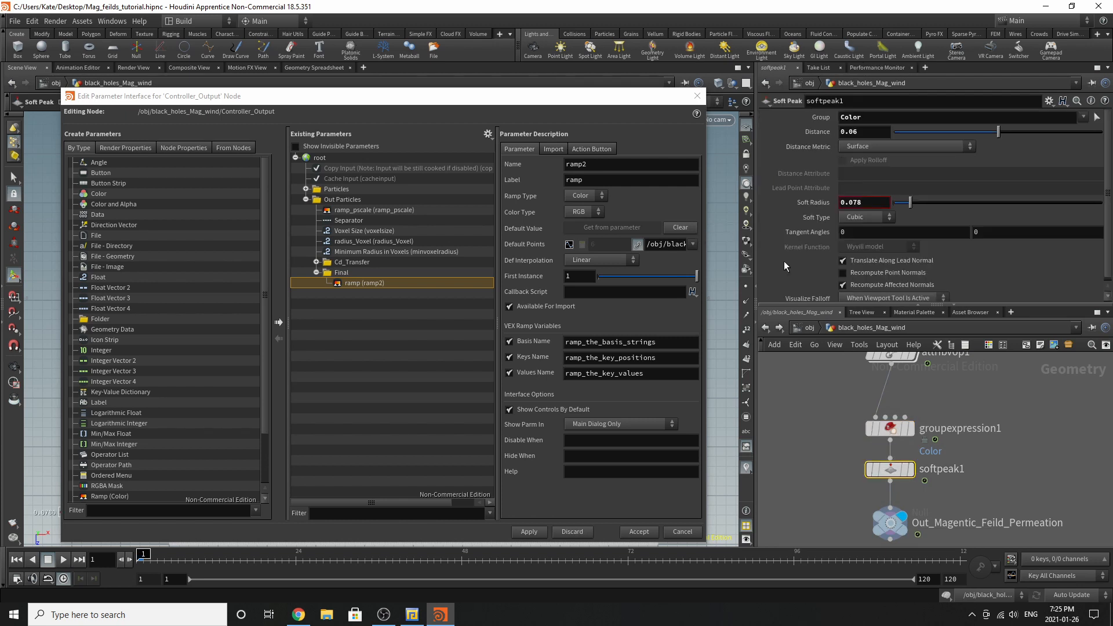
pyautogui.moveTo(809, 133); pyautogui.dragTo(379, 276)
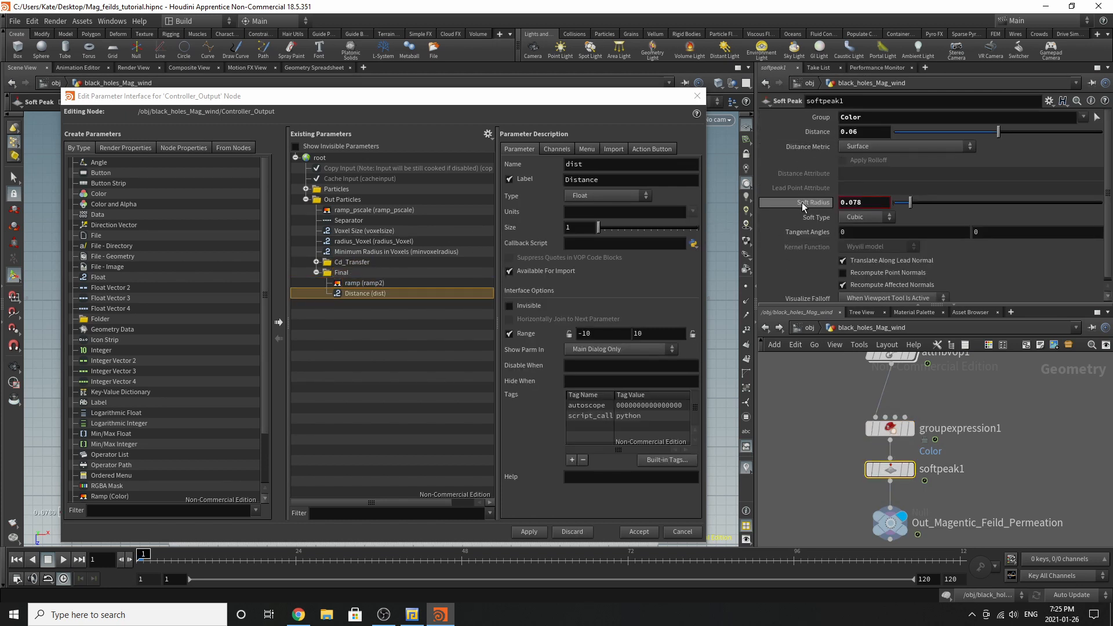
pyautogui.moveTo(801, 203); pyautogui.dragTo(408, 273)
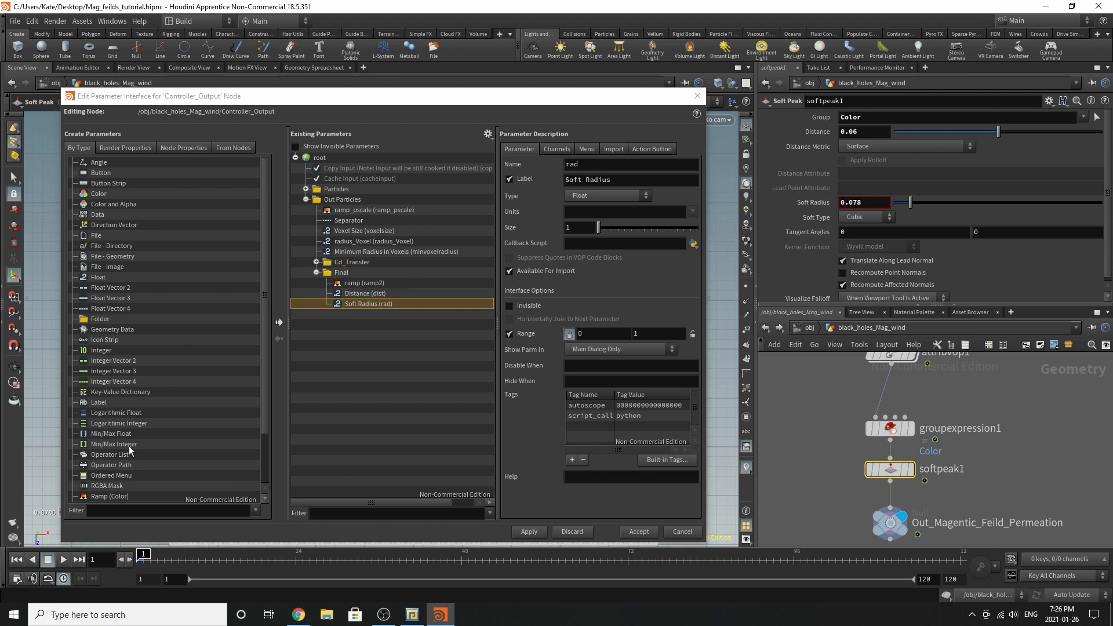
# Insert a separator between the ramp and Distance in the Final folder, then apply and accept the parameter interface changes
pyautogui.scroll(-2, 193, 422)
pyautogui.moveTo(105, 457); pyautogui.dragTo(387, 284)
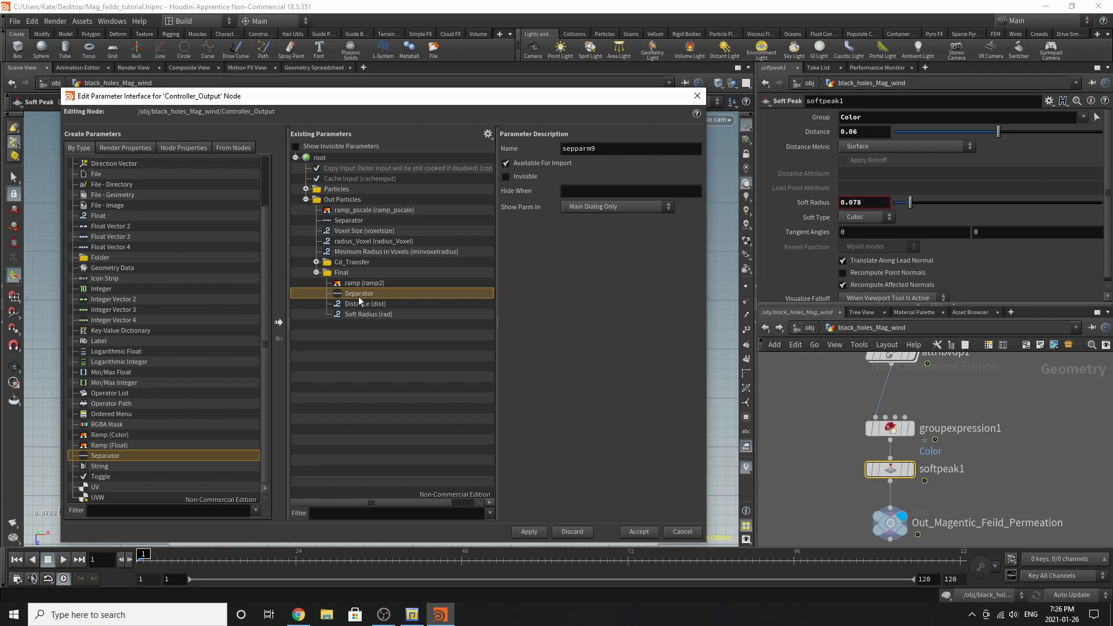
pyautogui.click(316, 272)
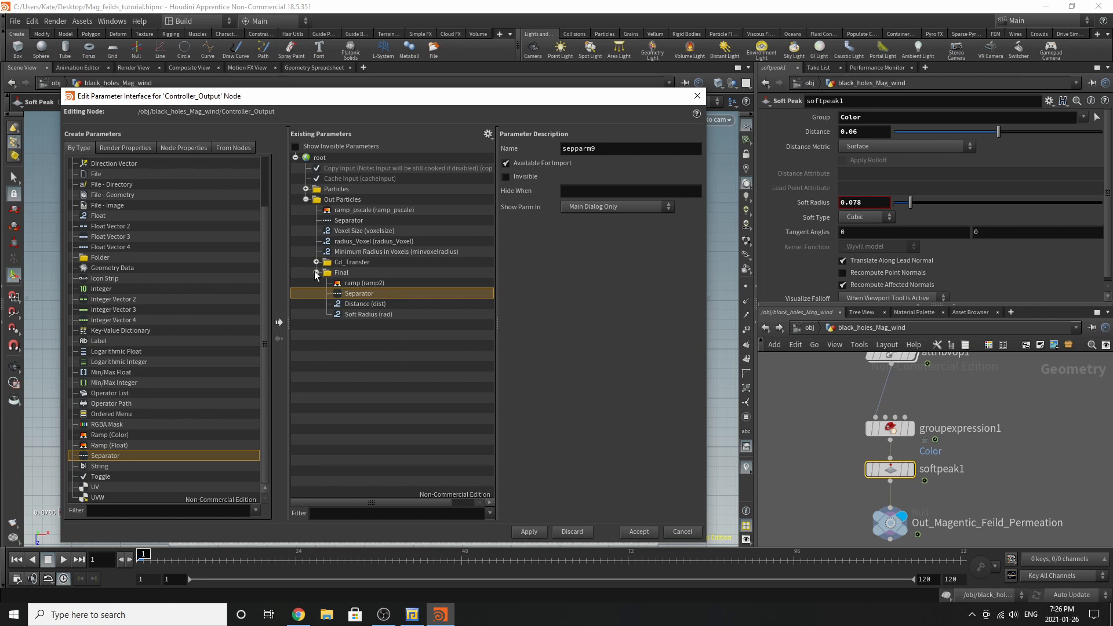
pyautogui.click(525, 532)
pyautogui.click(643, 533)
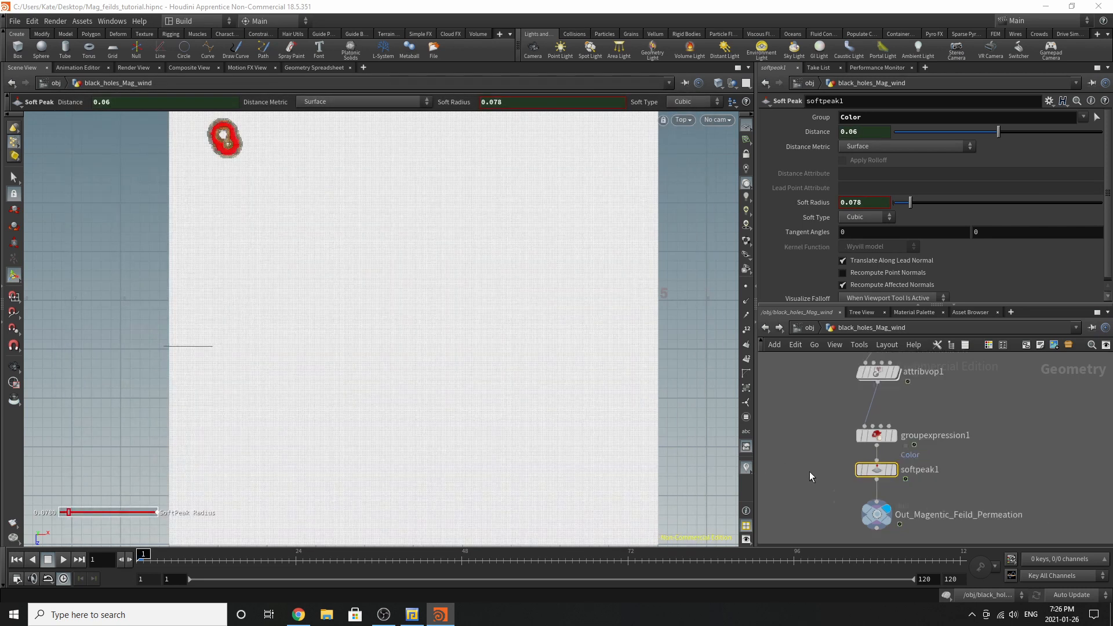
# Move the red Controller_Output node down beside softpeak1 near the end of the network and select it
pyautogui.scroll(-5, 810, 471)
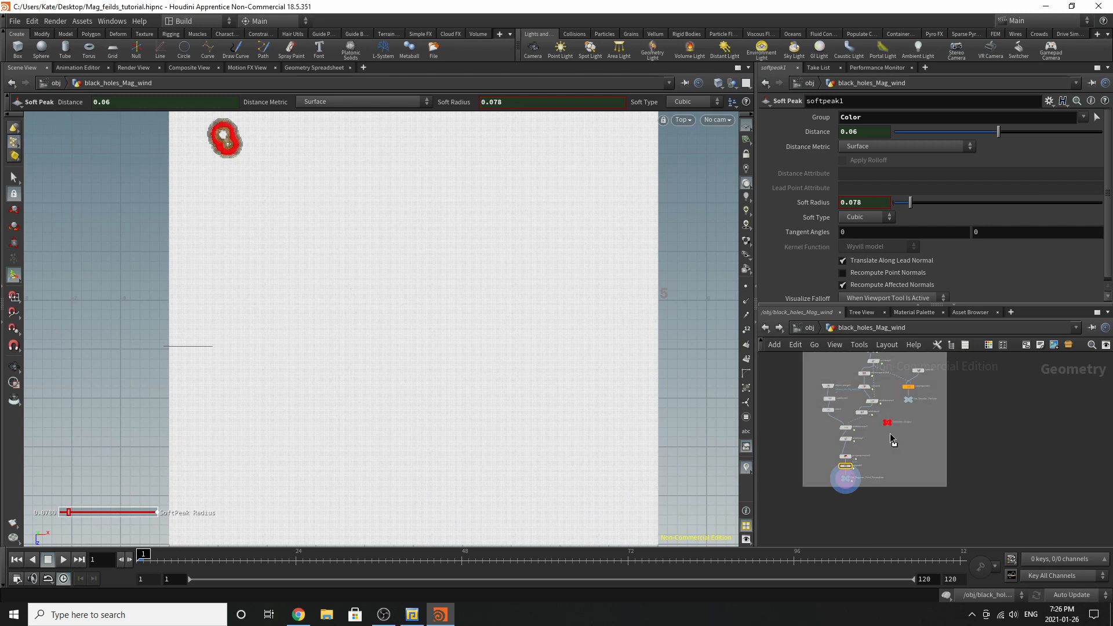
pyautogui.moveTo(888, 425); pyautogui.dragTo(893, 472)
pyautogui.click(895, 467)
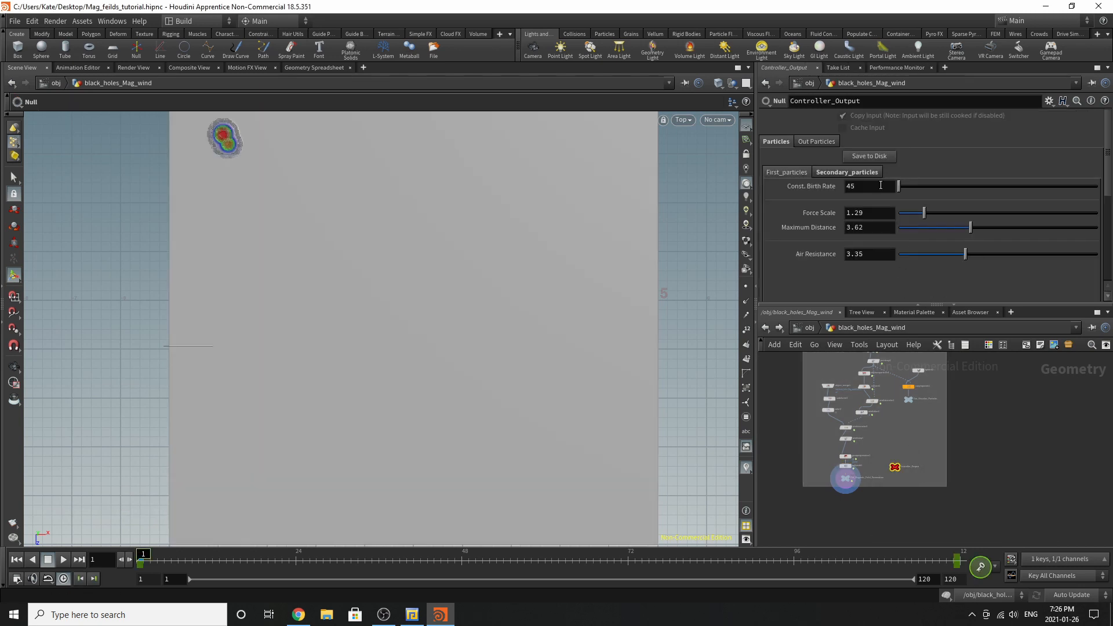
# Review Controller_Output's Out Particles parameters, including the ramp_pscale, voxel, Cd_Transfer and Final controls
pyautogui.click(829, 145)
pyautogui.scroll(-5, 839, 172)
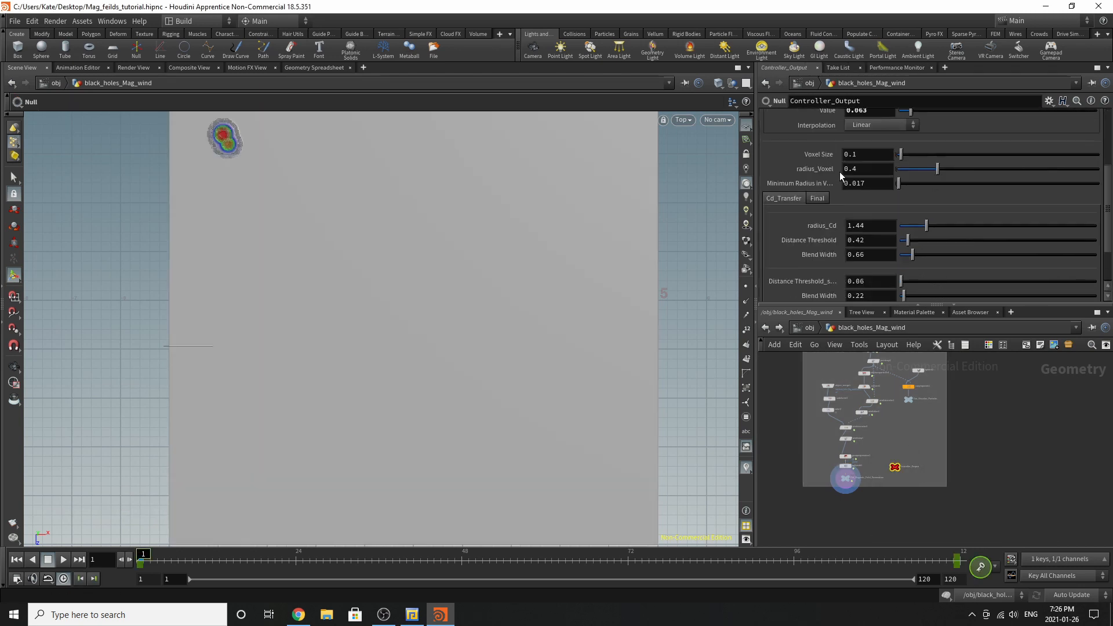
pyautogui.scroll(5, 839, 180)
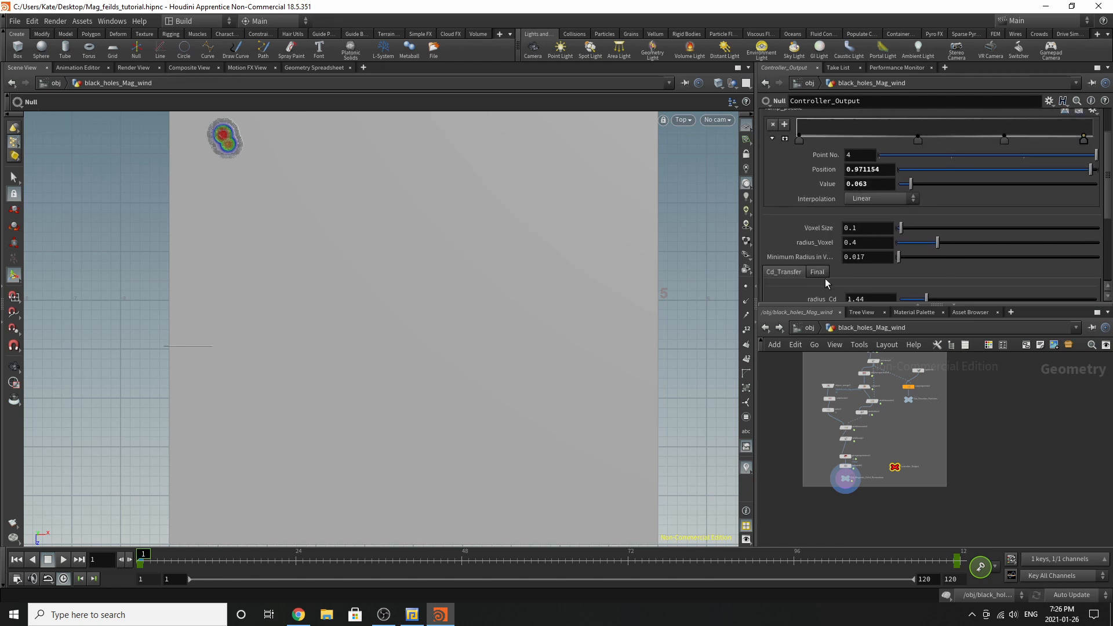
pyautogui.scroll(-5, 823, 277)
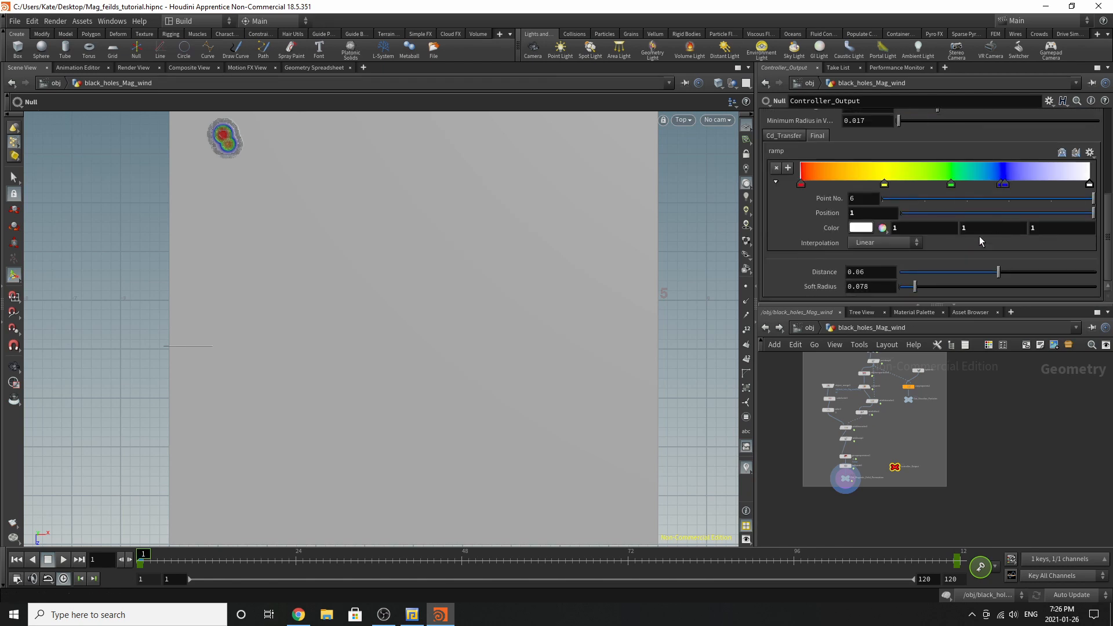
pyautogui.scroll(2, 979, 235)
pyautogui.scroll(5, 972, 264)
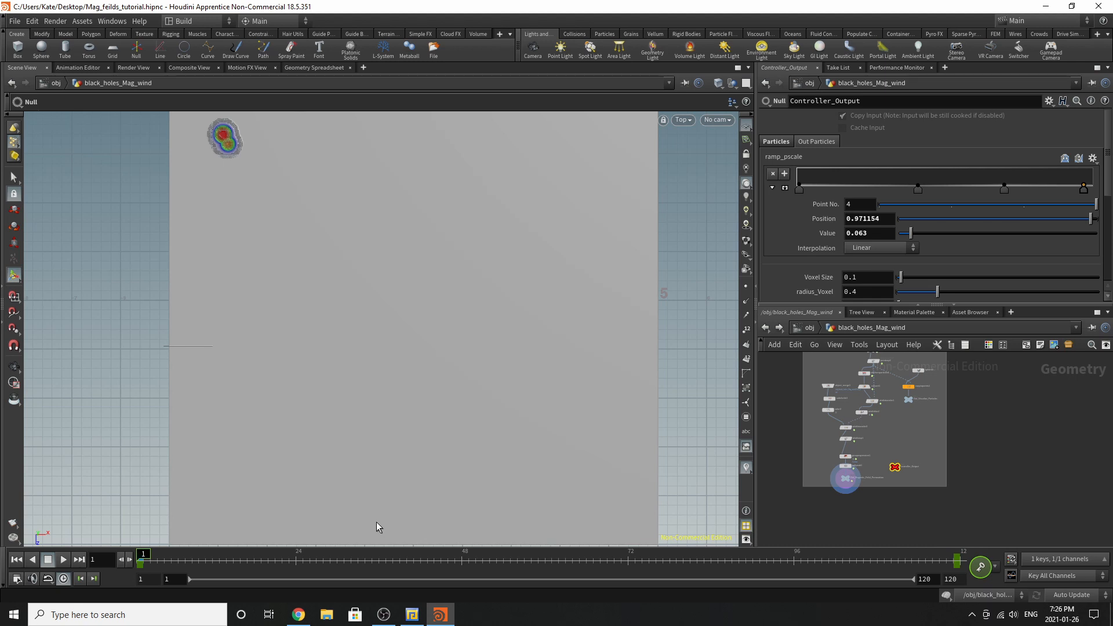
pyautogui.moveTo(411, 613)
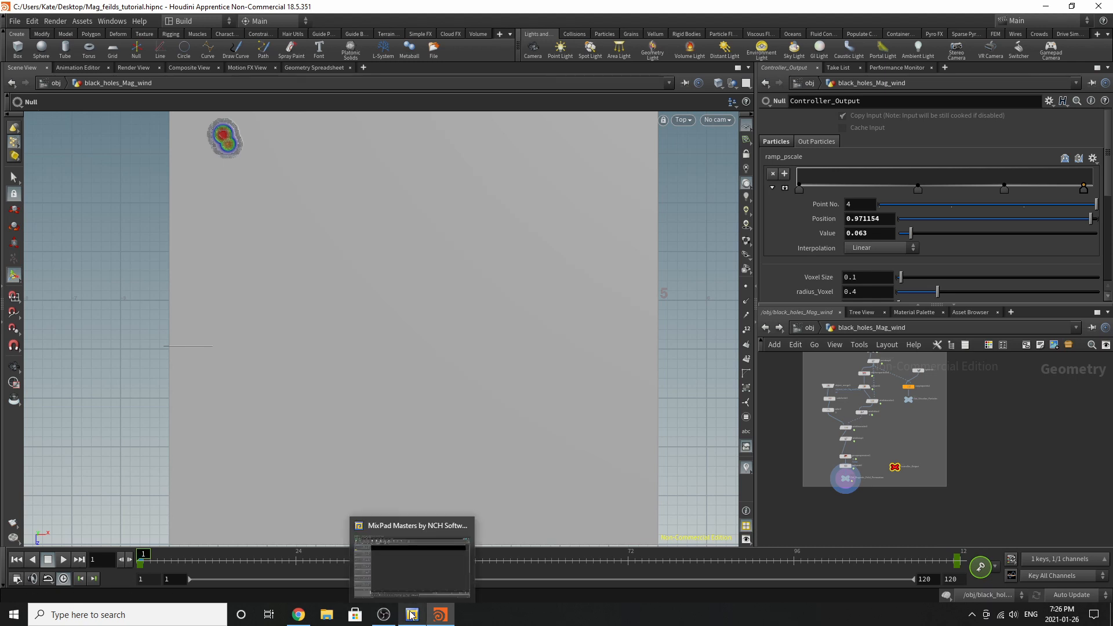